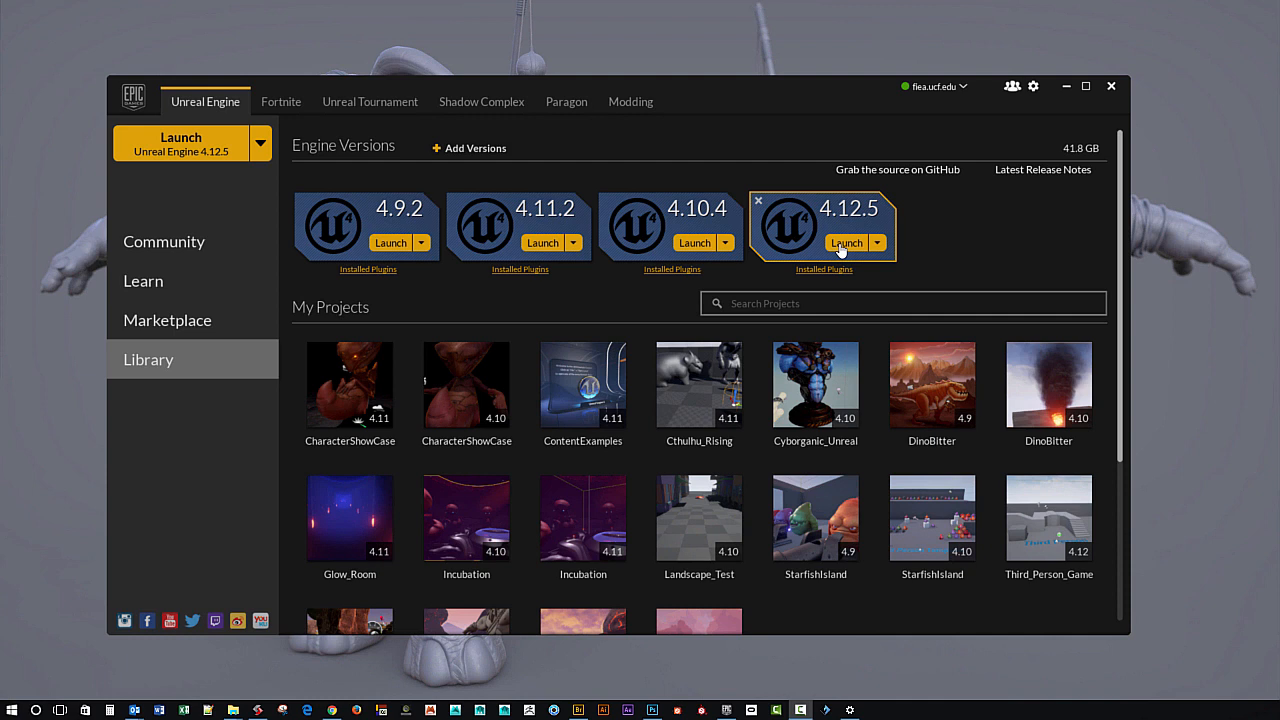
# Launch Unreal Engine 4.12.5 and choose the Third Person Blueprint template for a new project.
pyautogui.click(845, 243)
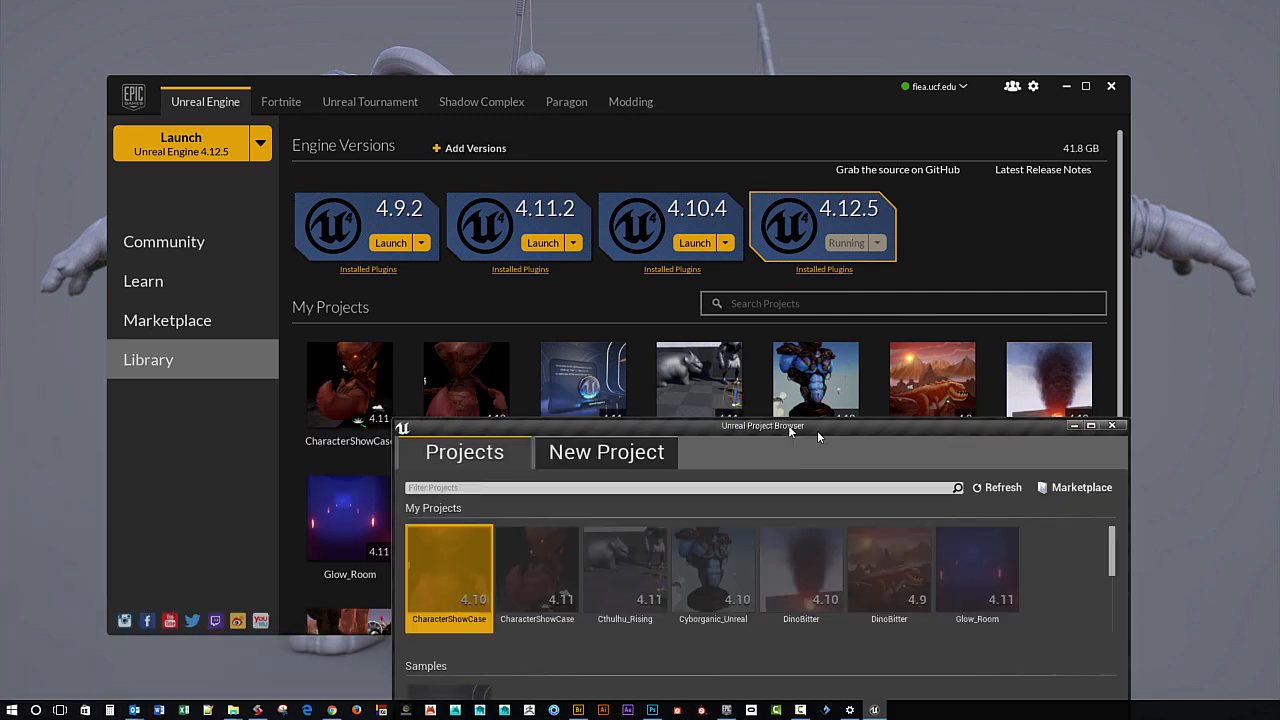
pyautogui.moveTo(817, 430); pyautogui.dragTo(564, 86)
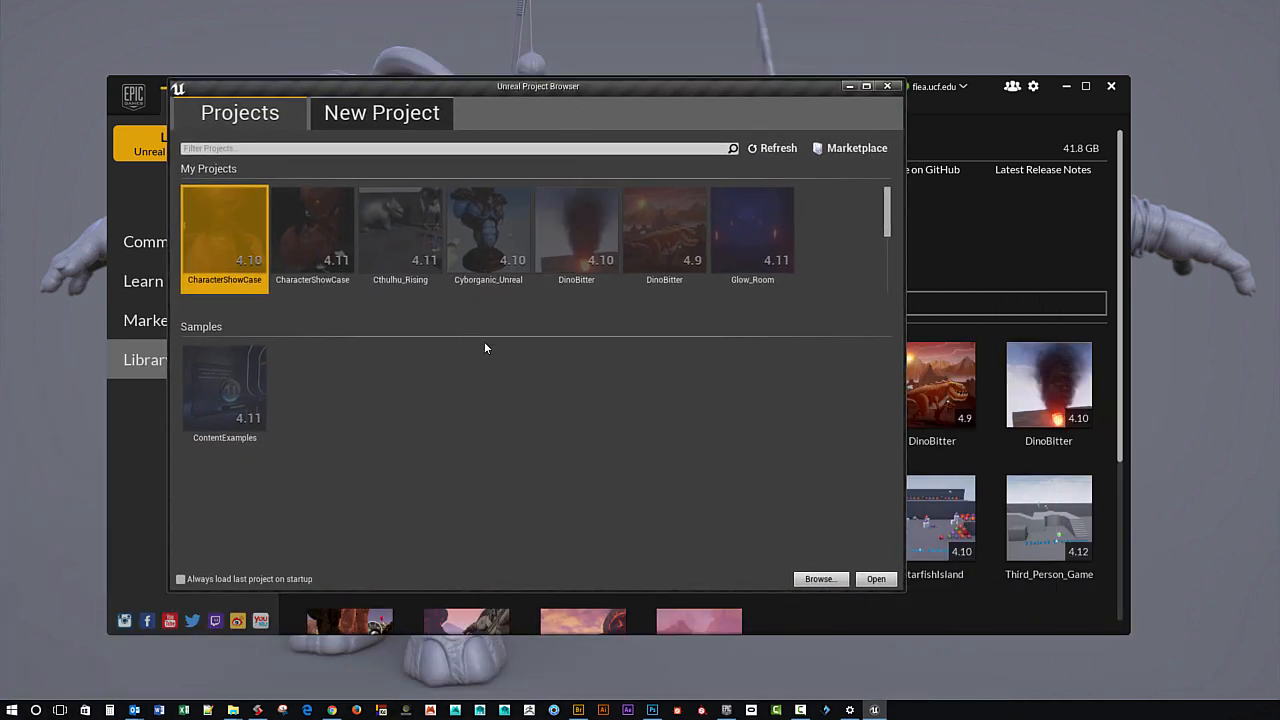
pyautogui.click(379, 118)
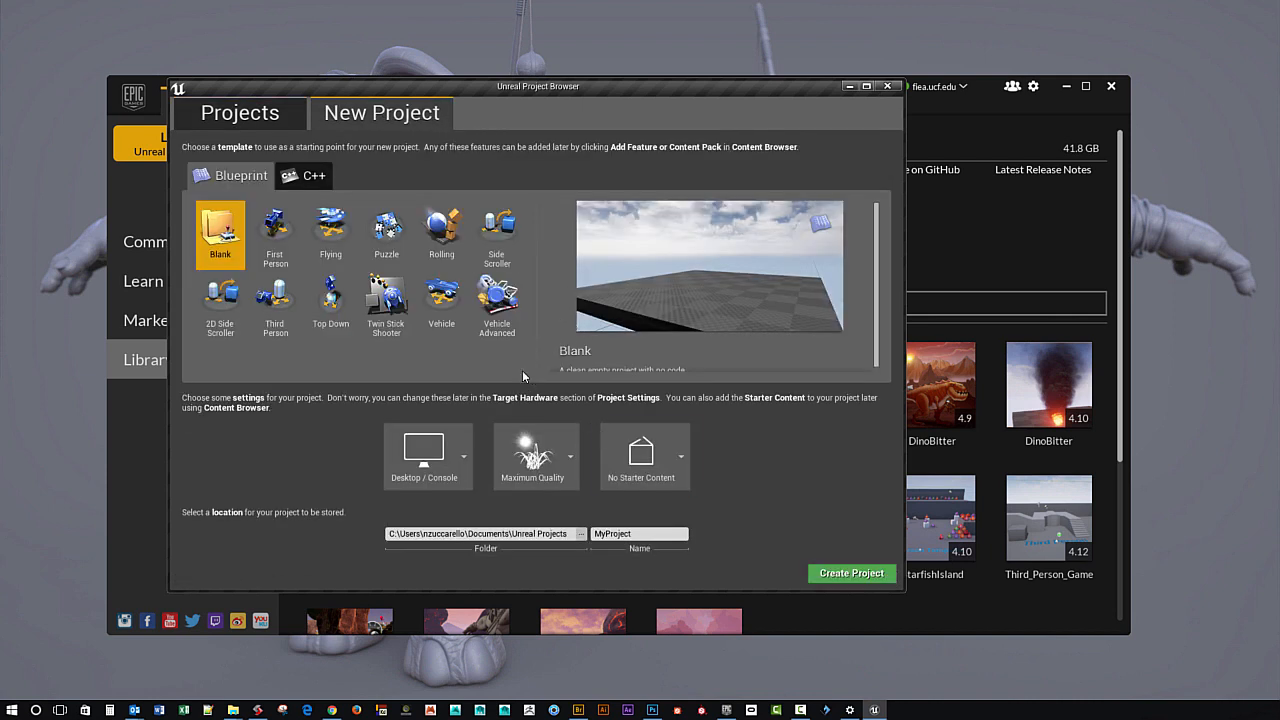
pyautogui.click(279, 315)
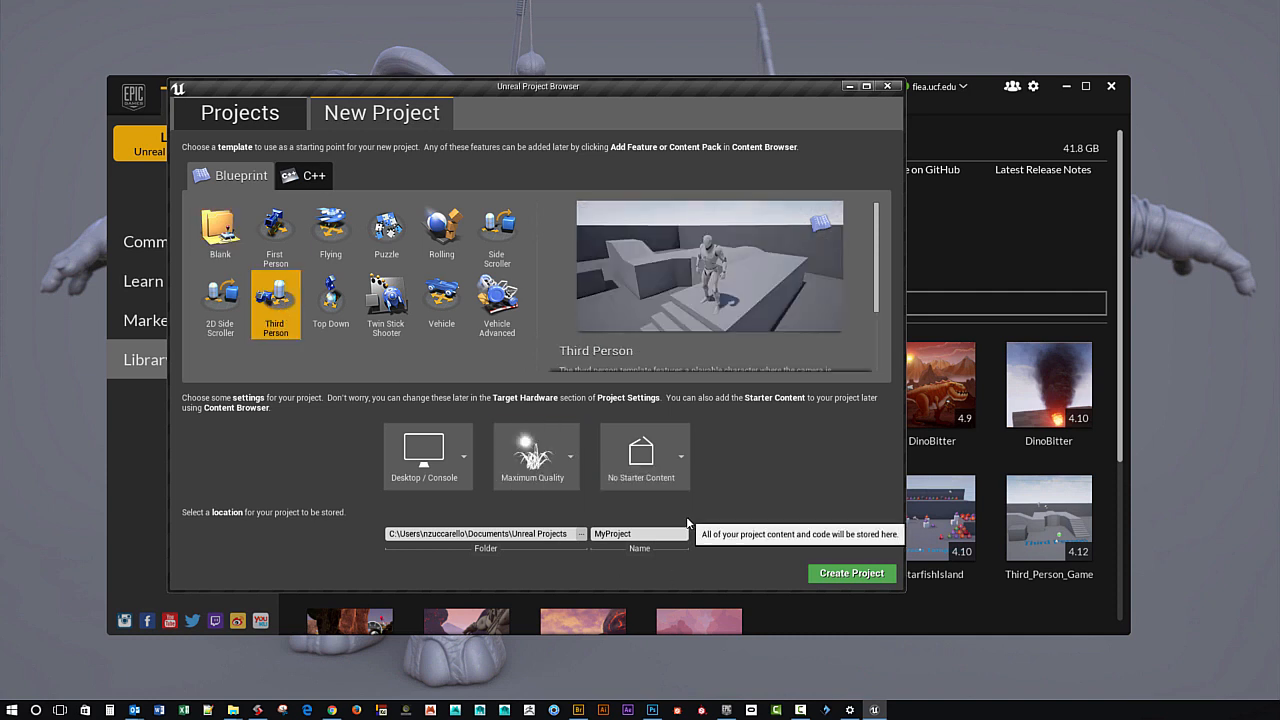
# Set the new project to No Starter Content, name it Third_Person_Game2, and close the project browser without creating it.
pyautogui.click(679, 460)
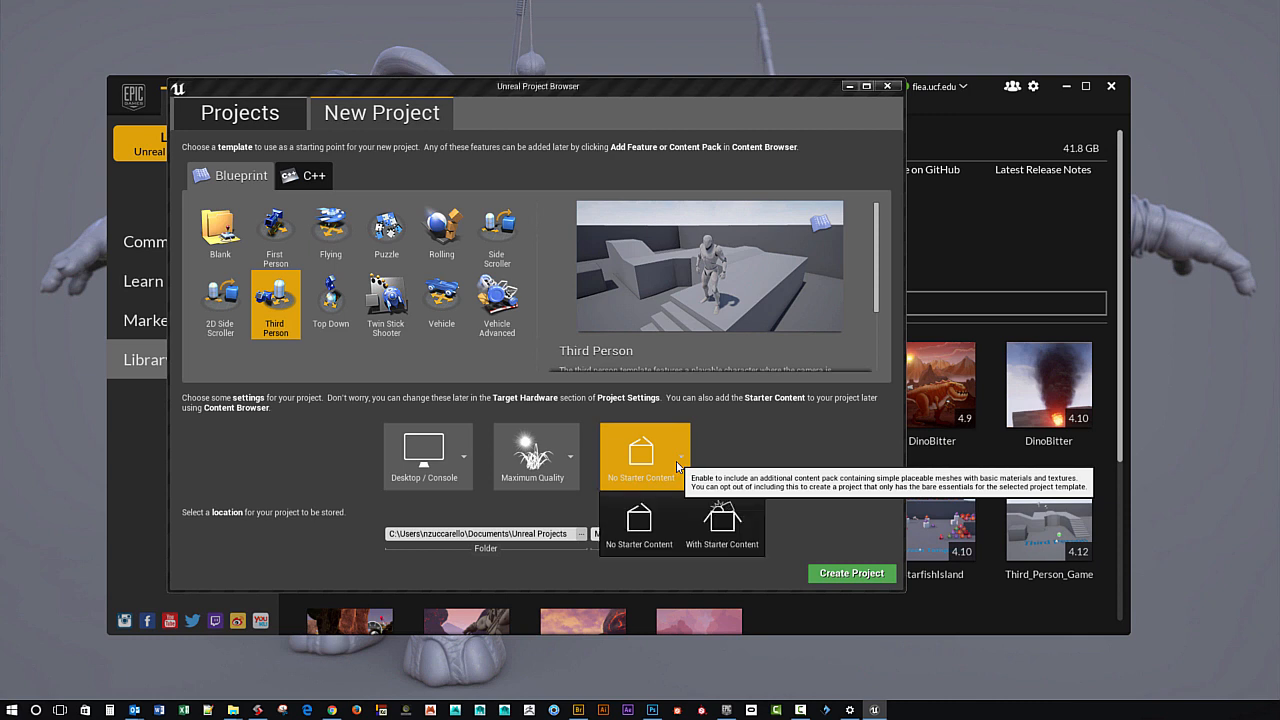
pyautogui.click(641, 524)
pyautogui.click(638, 534)
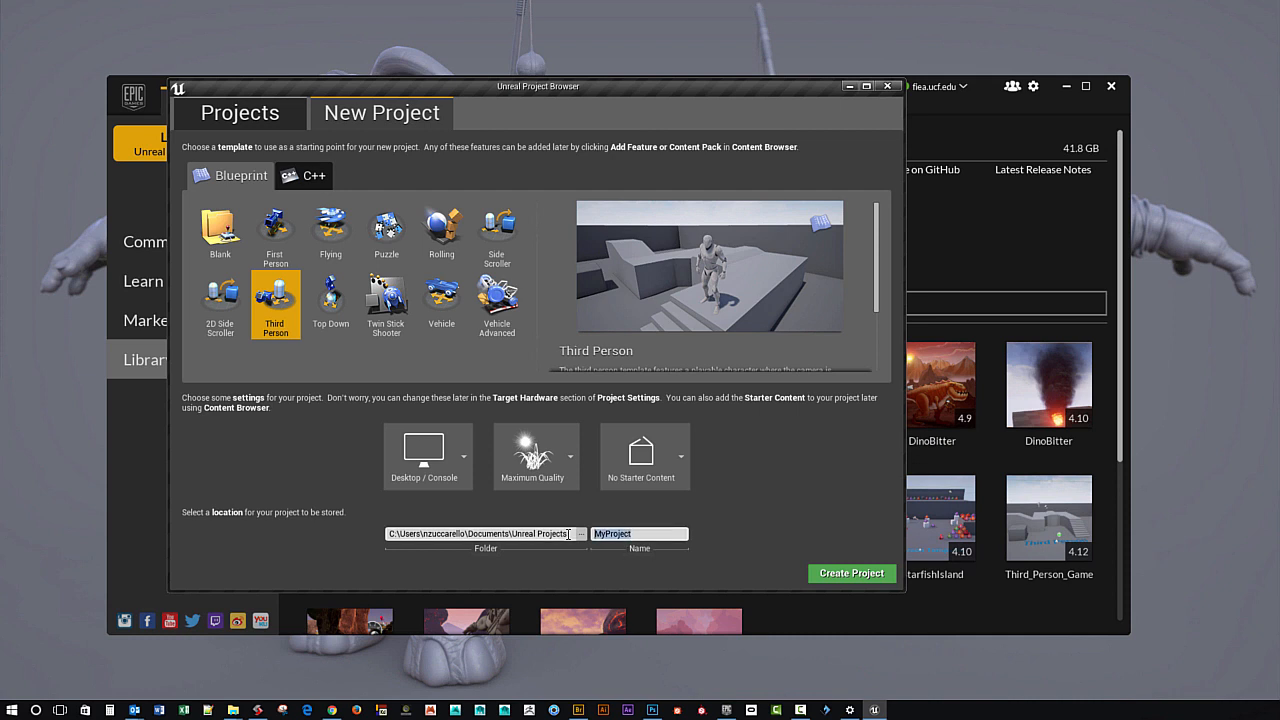
pyautogui.write('Third_Person_Ga')
pyautogui.write('me')
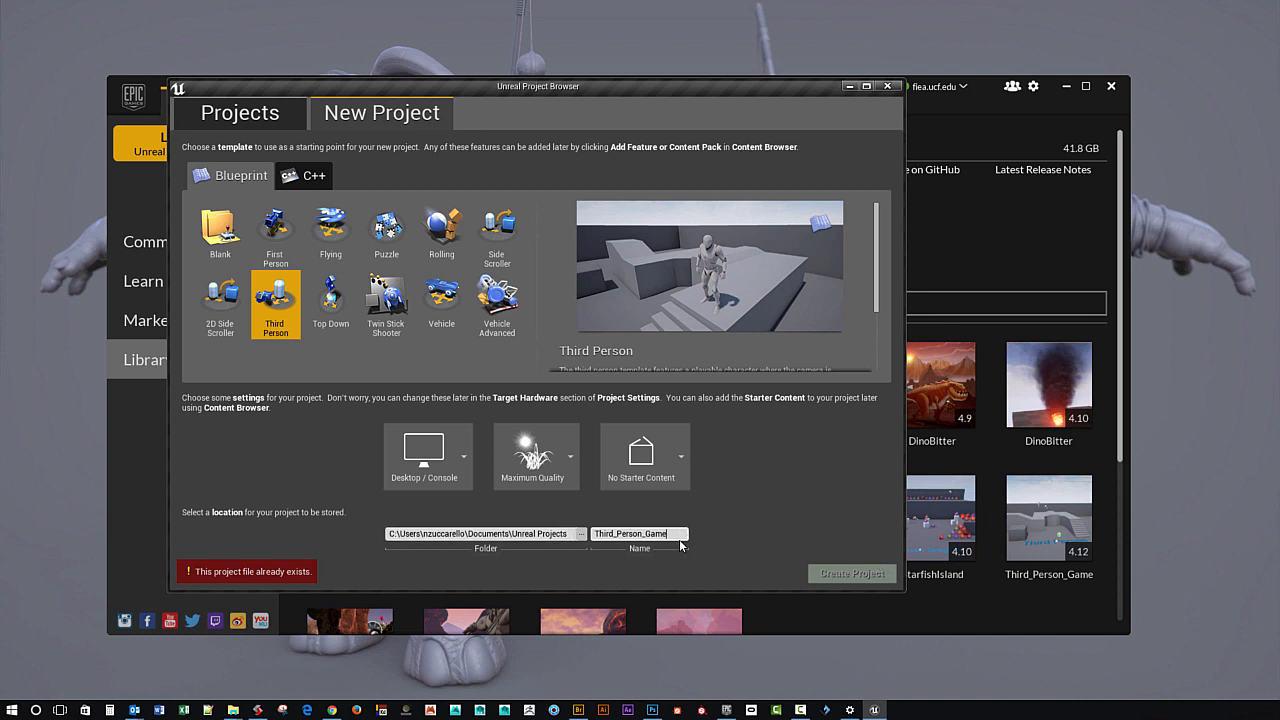
pyautogui.write('2')
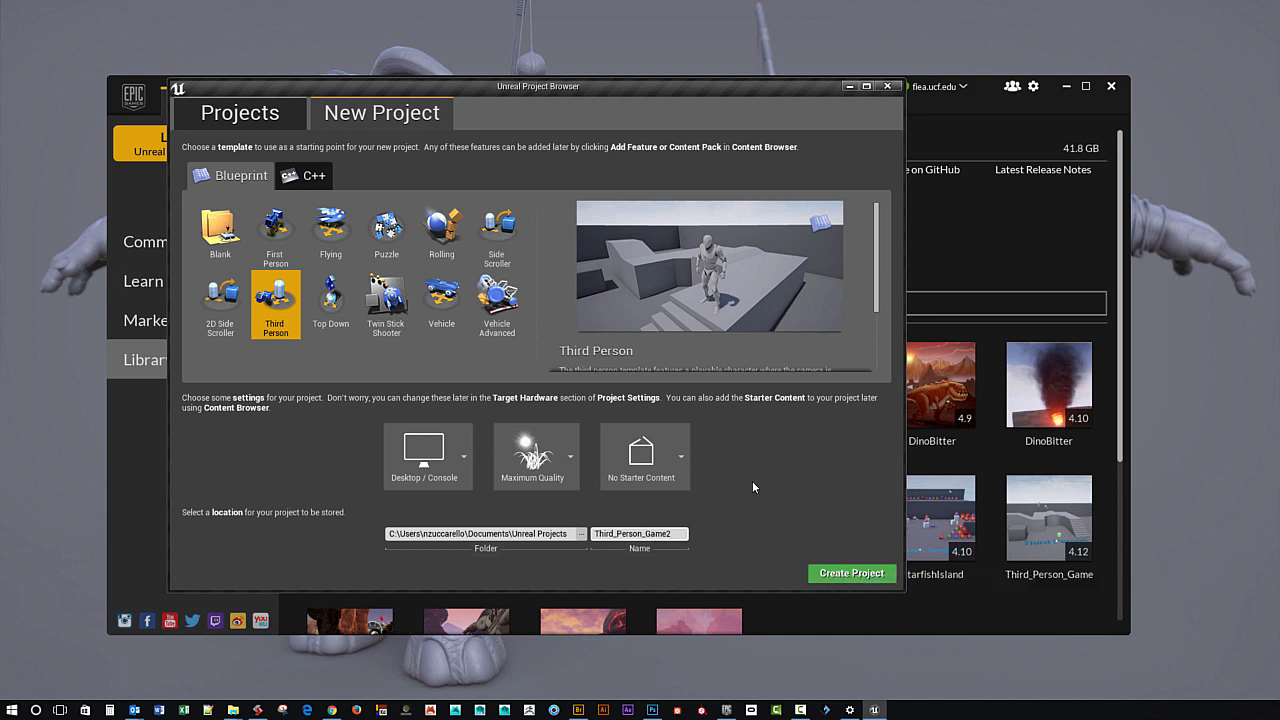
pyautogui.click(887, 86)
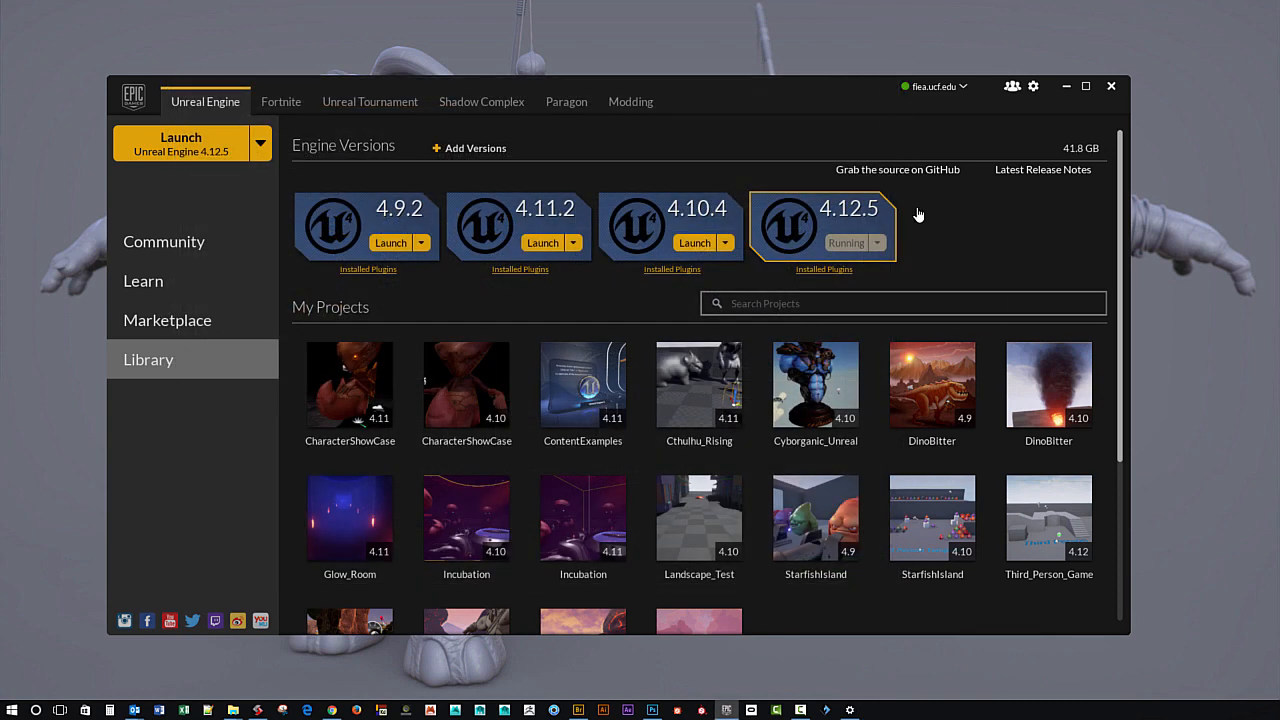
# Open the existing Third_Person_Game project from the library and select the mannequin character in the level.
pyautogui.doubleClick(1057, 517)
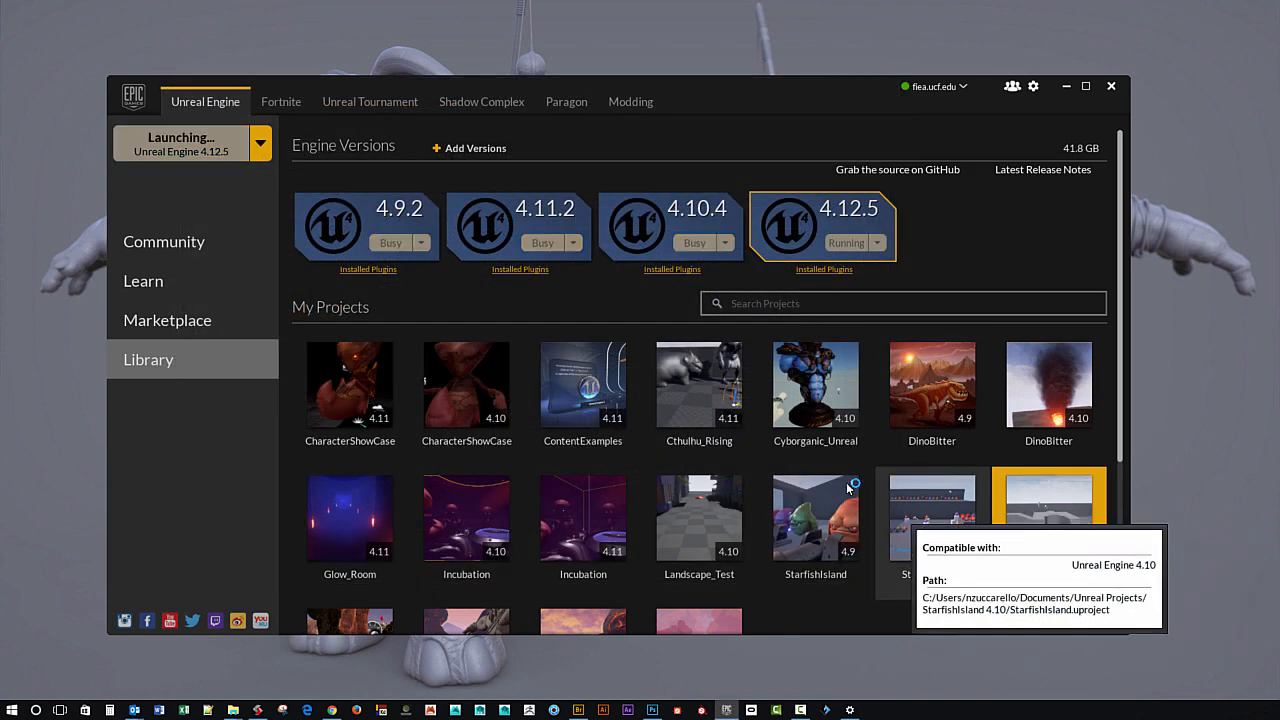
pyautogui.moveTo(797, 482)
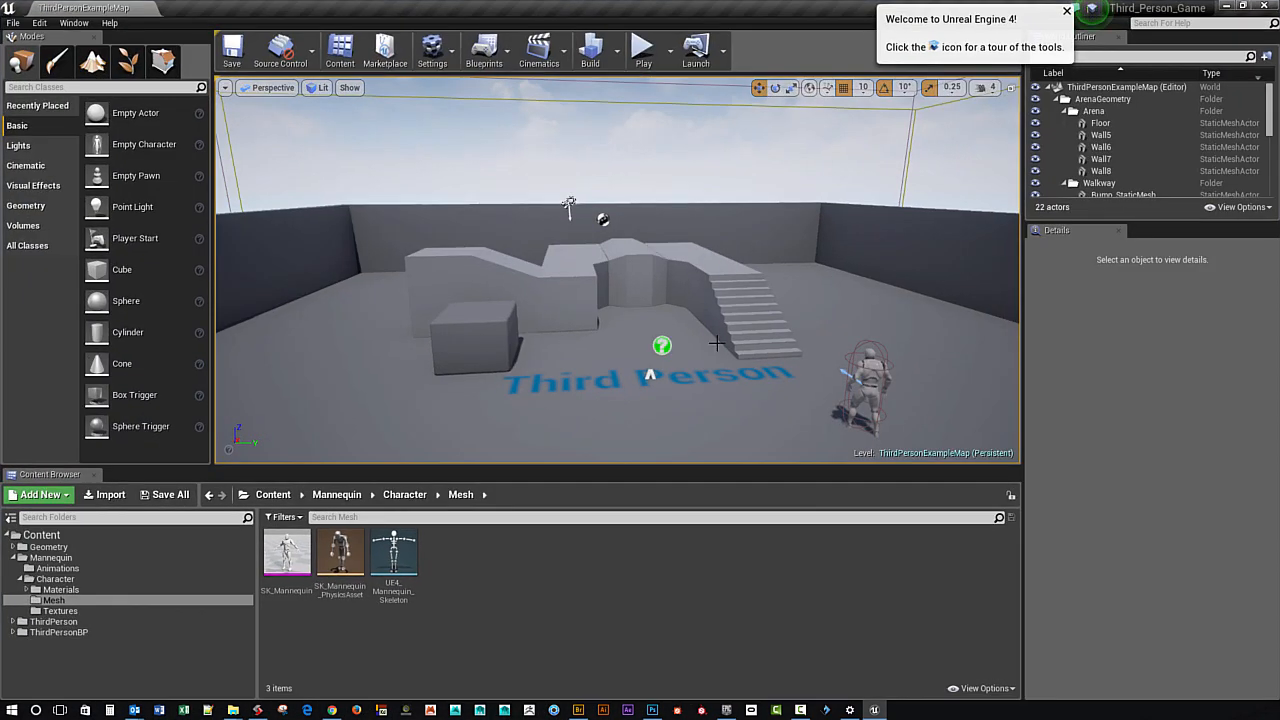
pyautogui.moveTo(746, 414); pyautogui.dragTo(772, 391, button='right')
pyautogui.moveTo(538, 349)
pyautogui.mouseDown(button='right')
pyautogui.moveTo(600, 375)
pyautogui.moveTo(539, 349)
pyautogui.mouseUp(button='right')
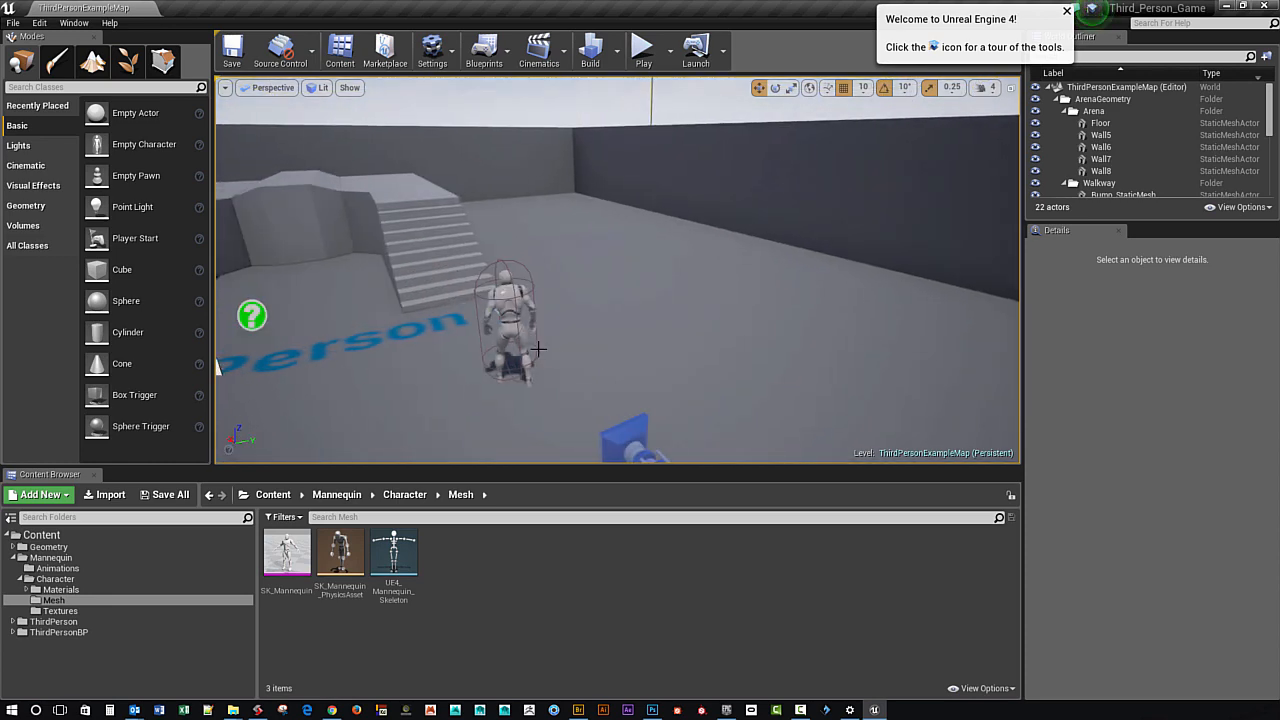
pyautogui.click(514, 360)
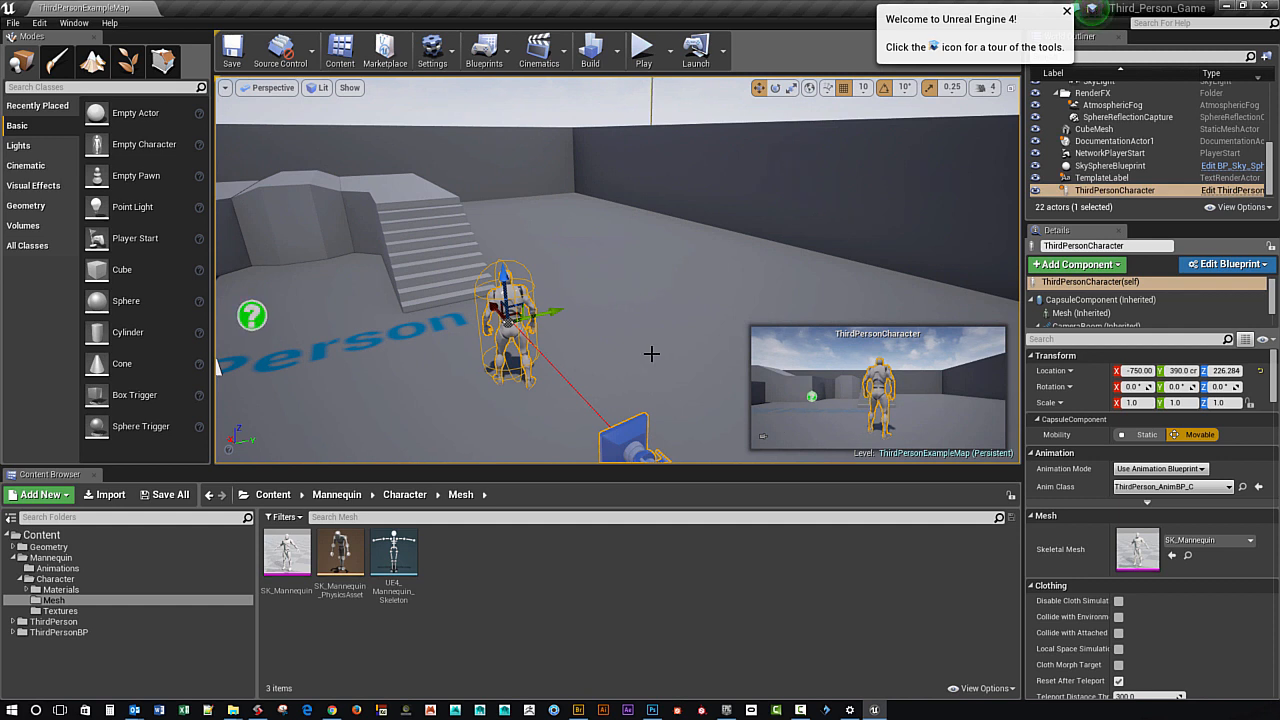
# Locate the selected character's blueprint asset in the Content Browser, leaving the folder sources panel shown.
pyautogui.hotkey('ctrl', 'b')
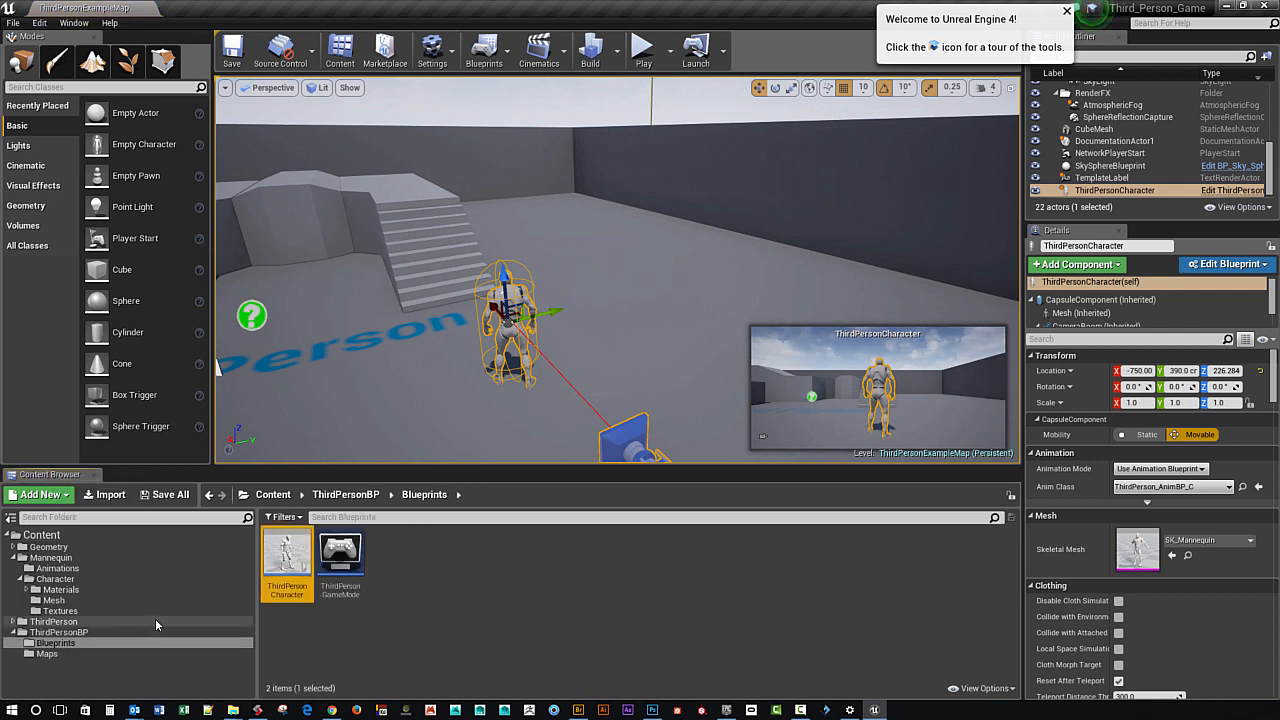
pyautogui.click(12, 518)
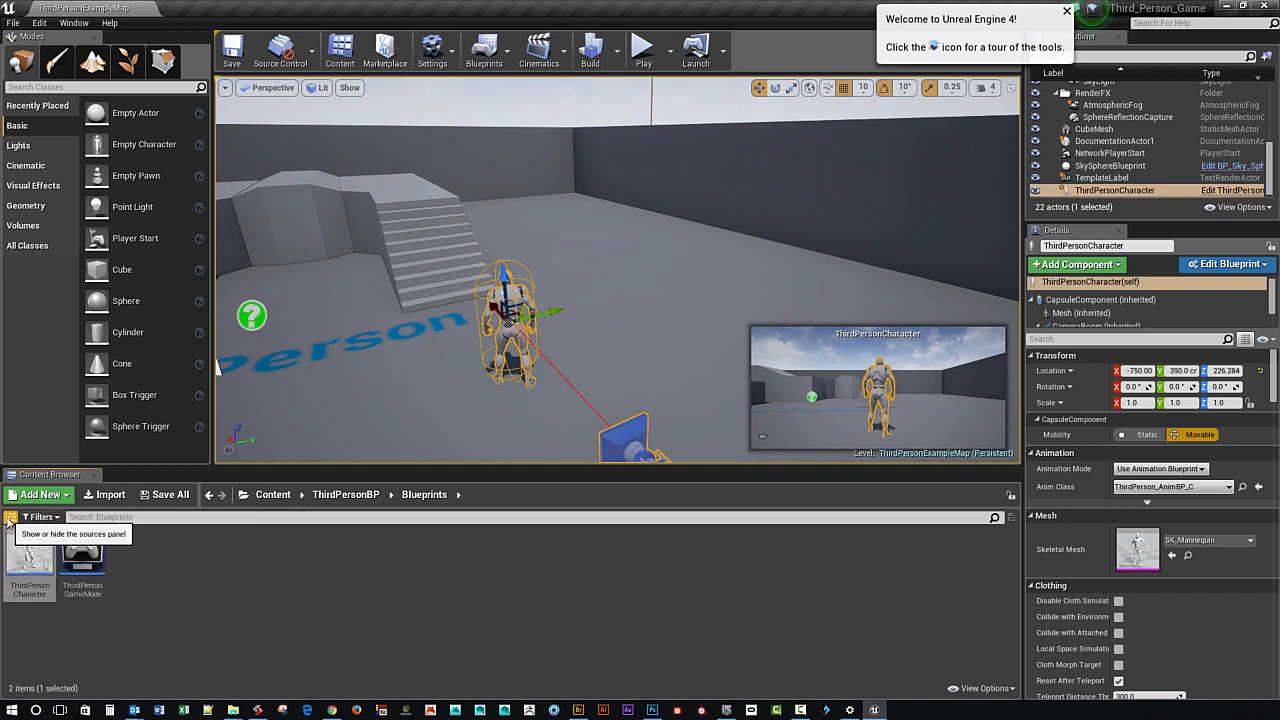
pyautogui.click(9, 519)
pyautogui.click(9, 519)
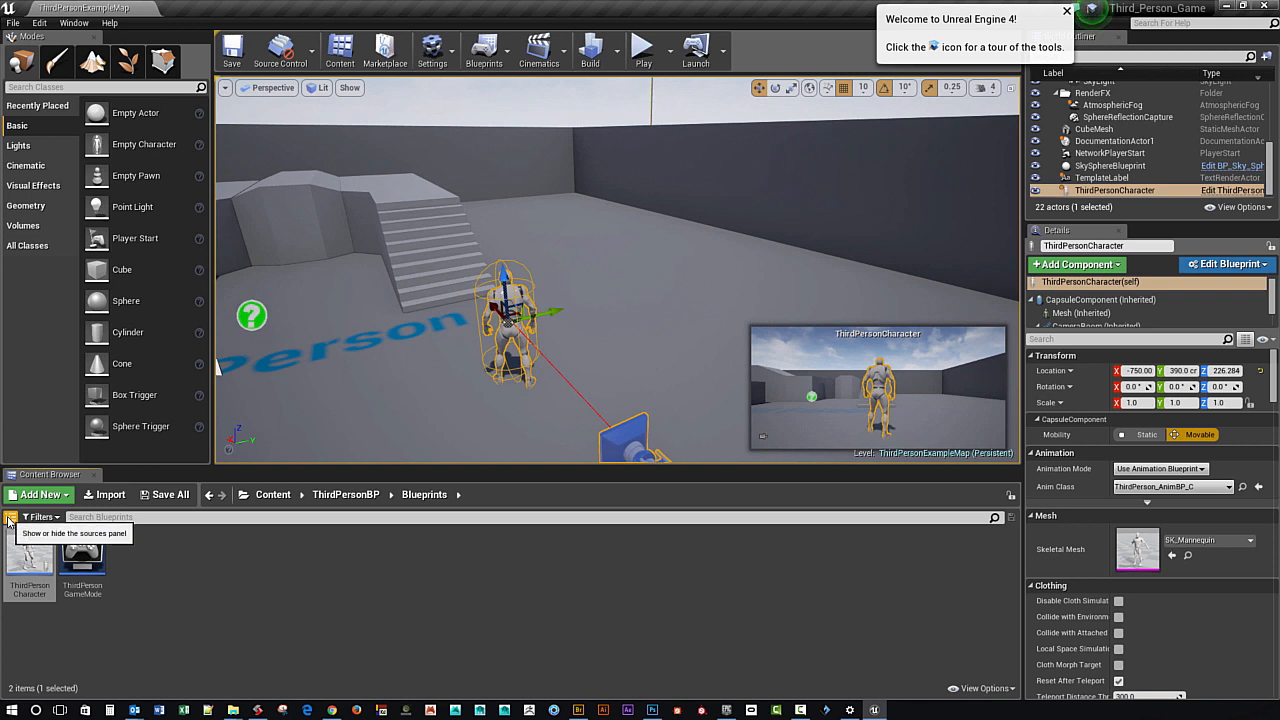
pyautogui.click(9, 519)
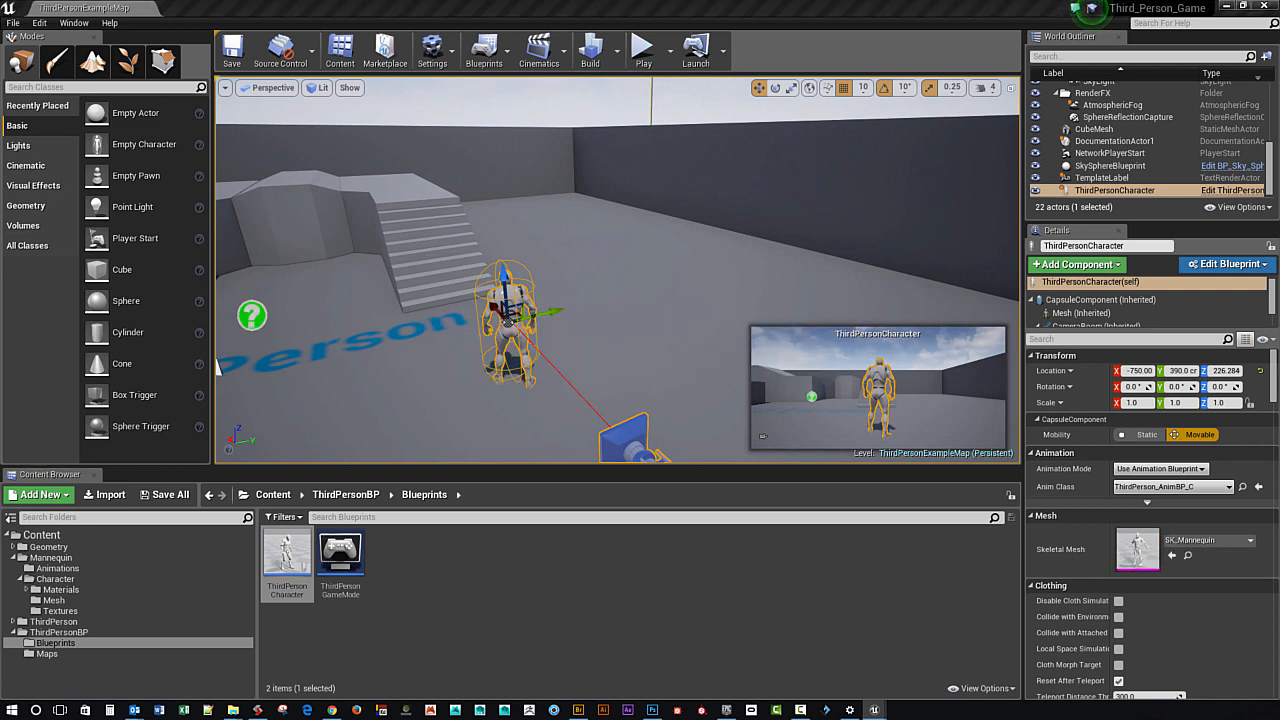
# View the character's skeletal mesh in its own editor, close it, and locate the SK_Mannequin asset in the Content Browser.
pyautogui.doubleClick(1137, 549)
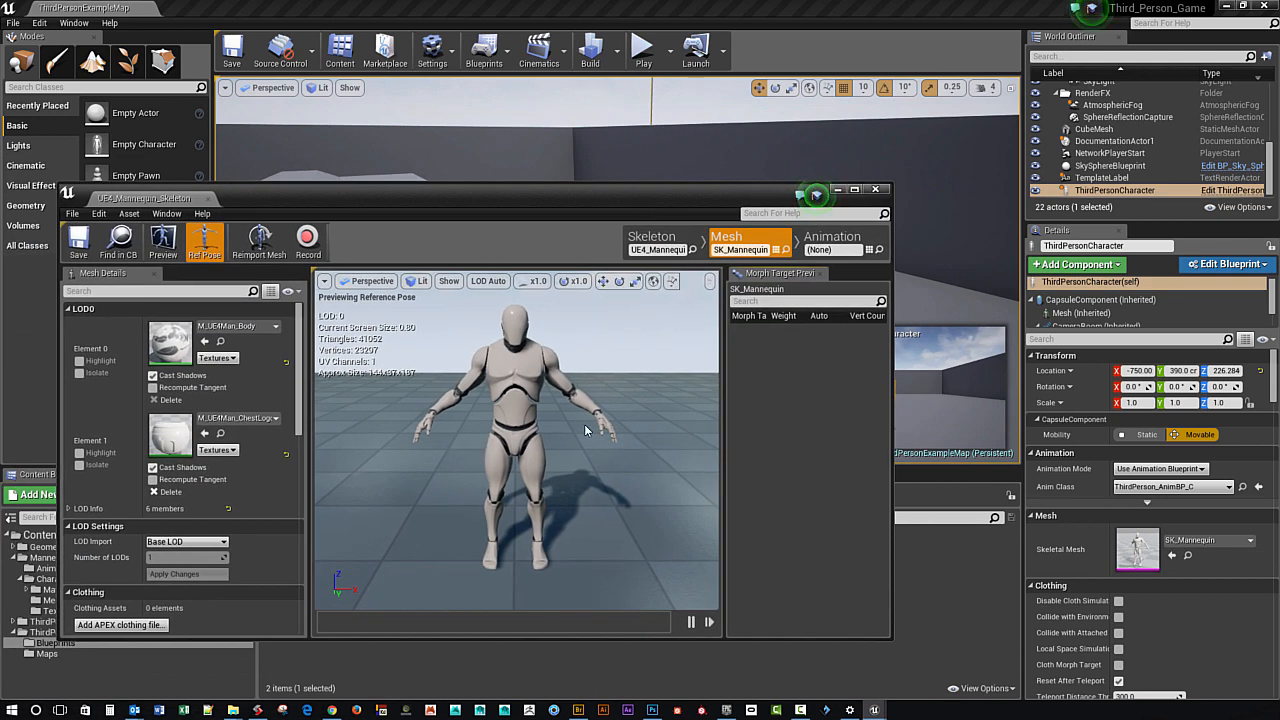
pyautogui.click(875, 189)
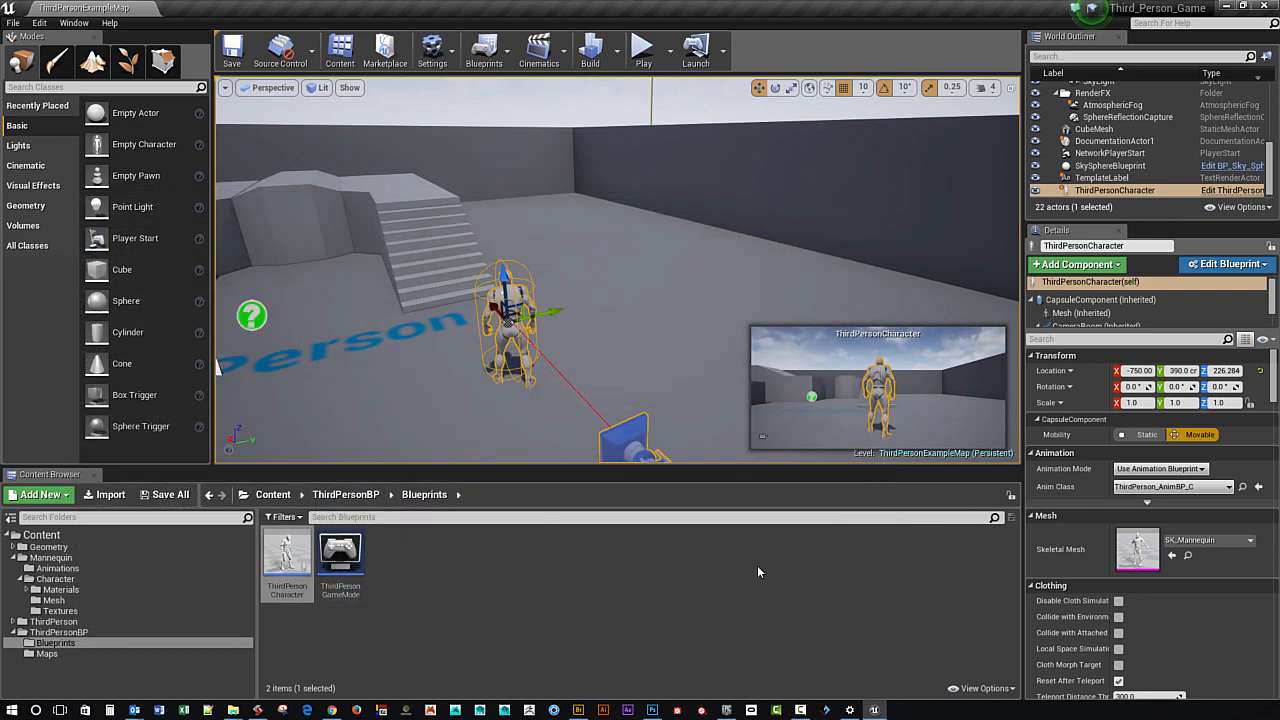
pyautogui.click(1188, 556)
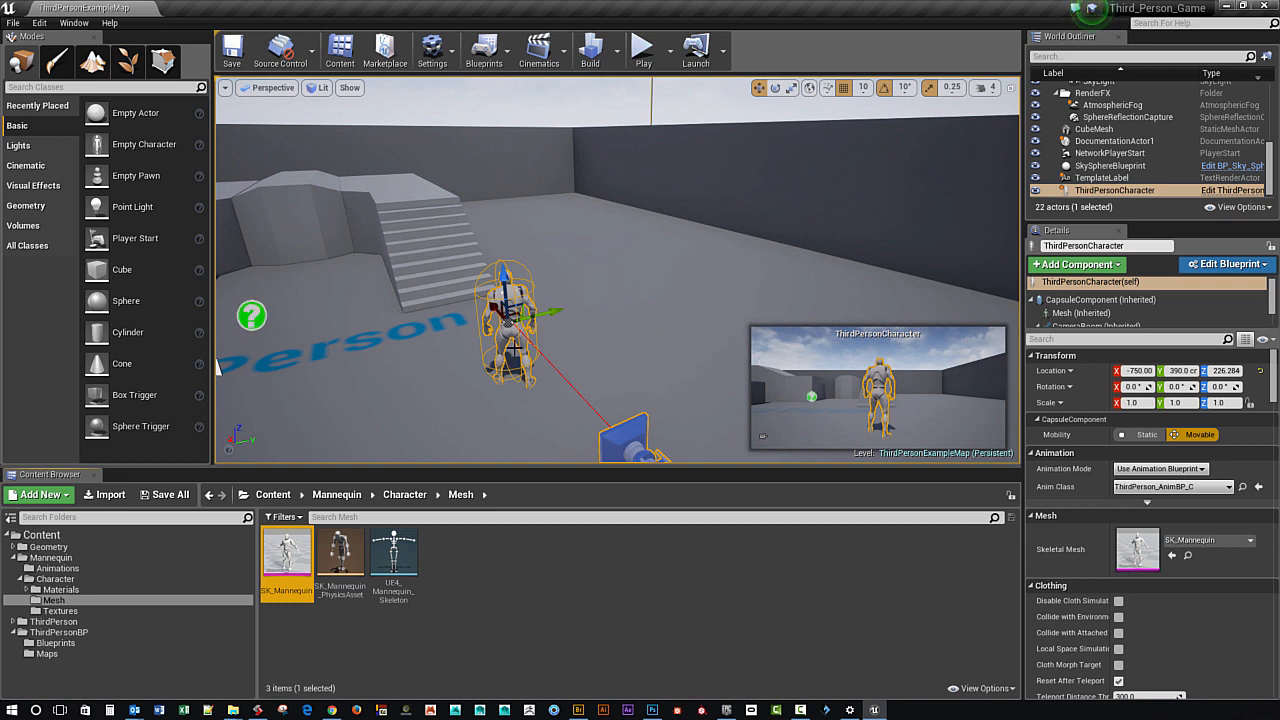
# Start exporting the SK_Mannequin skeletal mesh as an FBX file, and cancel at the save dialog.
pyautogui.moveTo(293, 554)
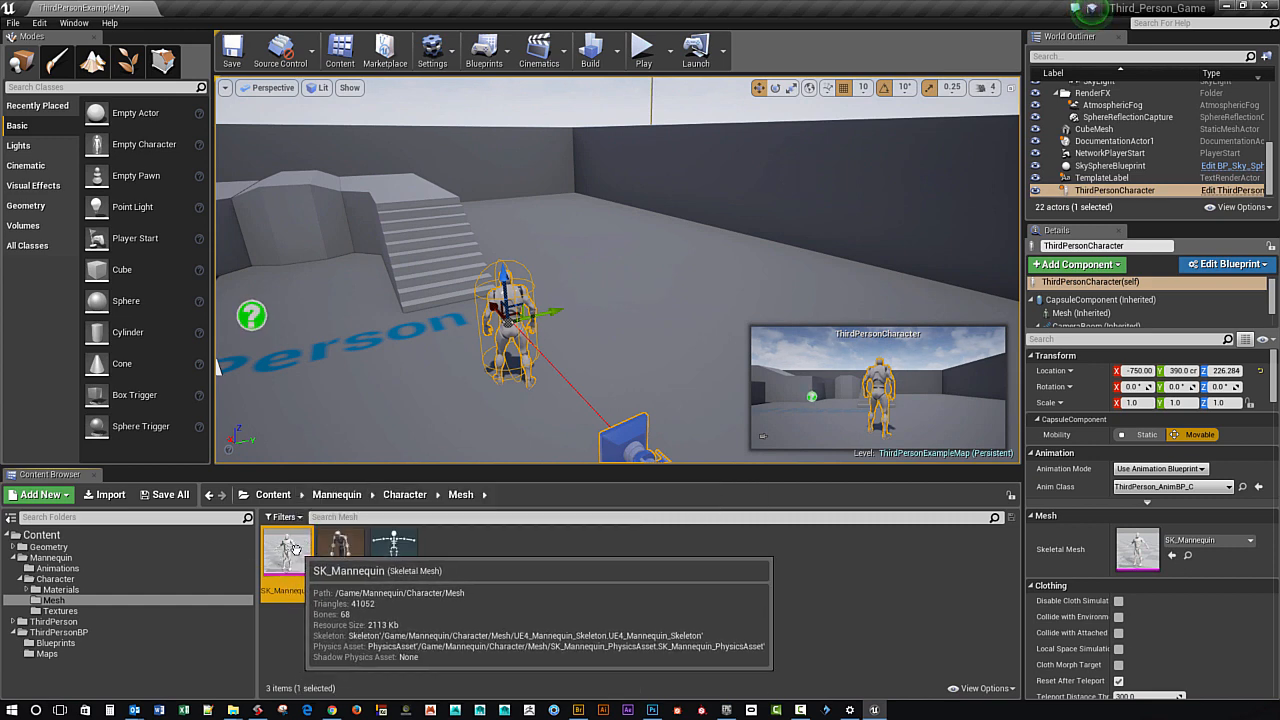
pyautogui.rightClick(295, 549)
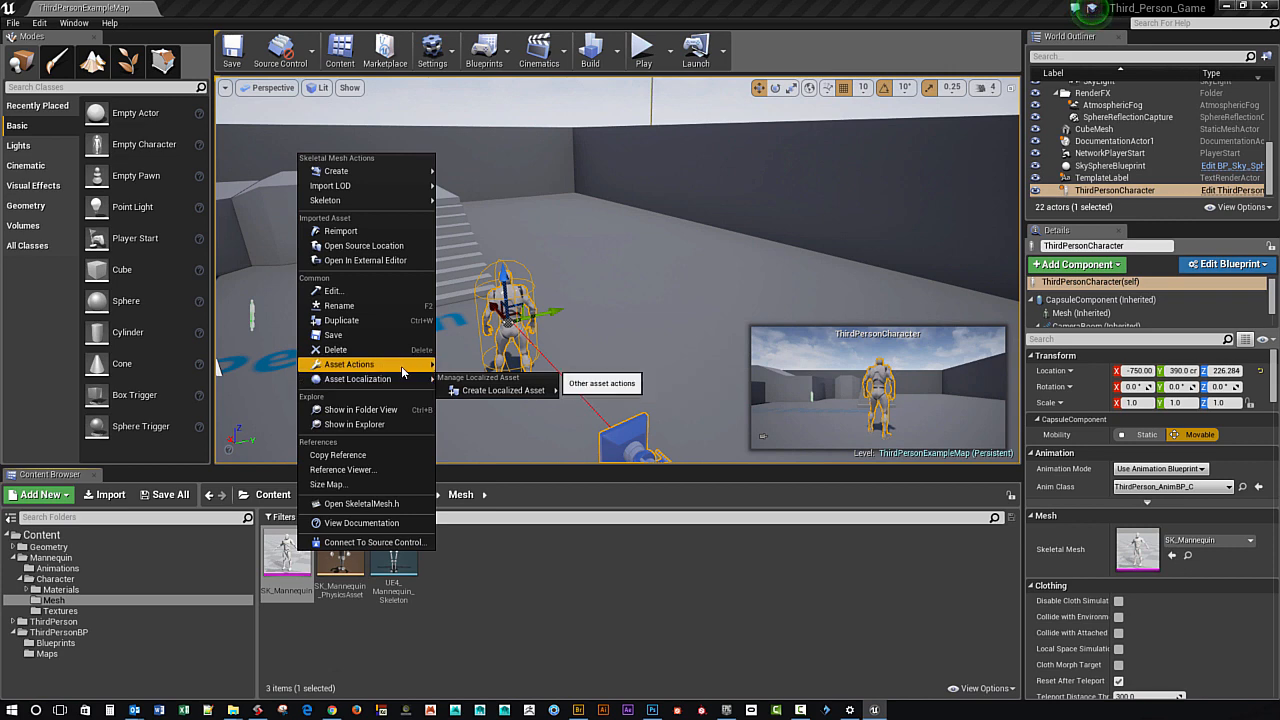
pyautogui.moveTo(401, 366)
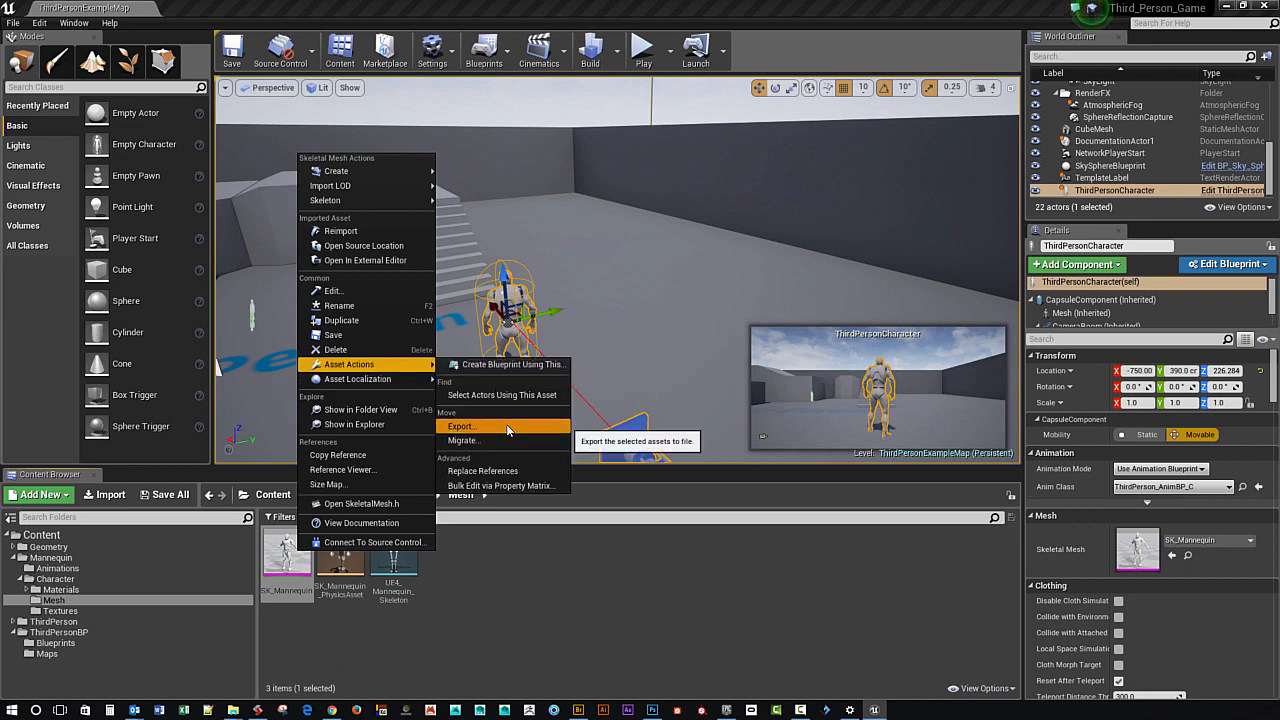
pyautogui.click(460, 425)
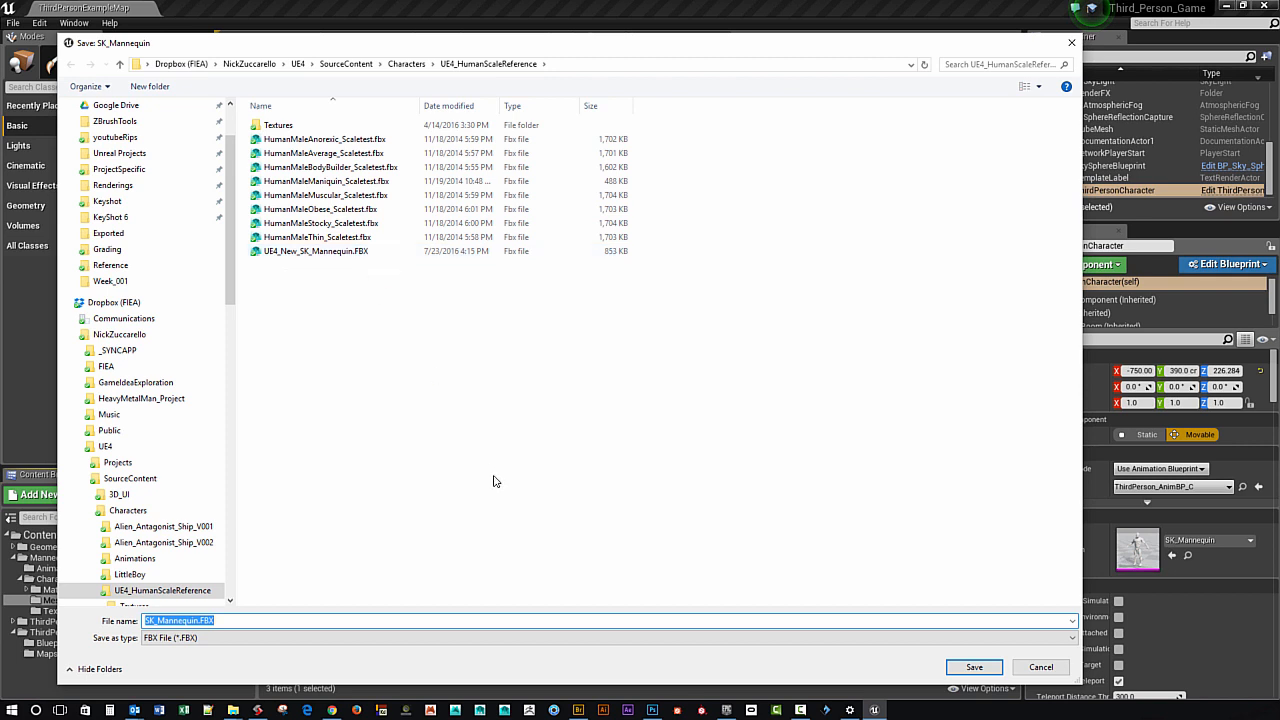
pyautogui.click(1040, 668)
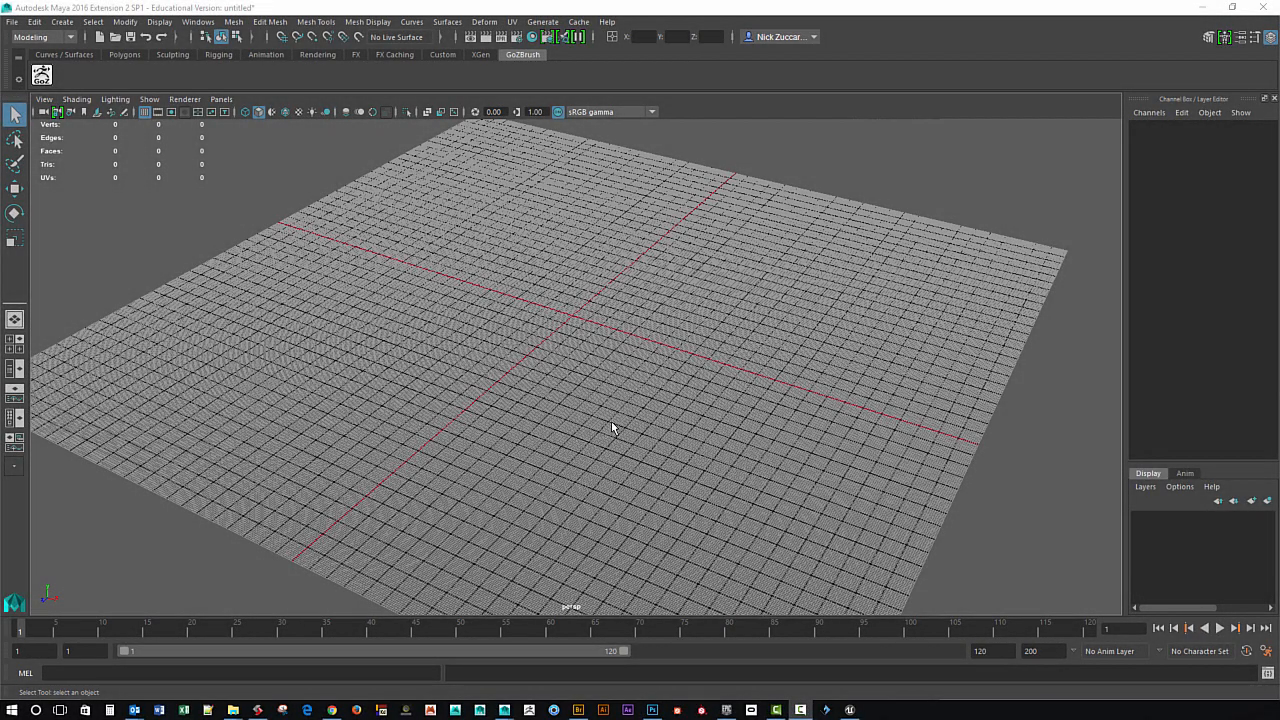
# Switch to Maya and turn on multisample anti-aliasing in the perspective viewport.
pyautogui.click(373, 112)
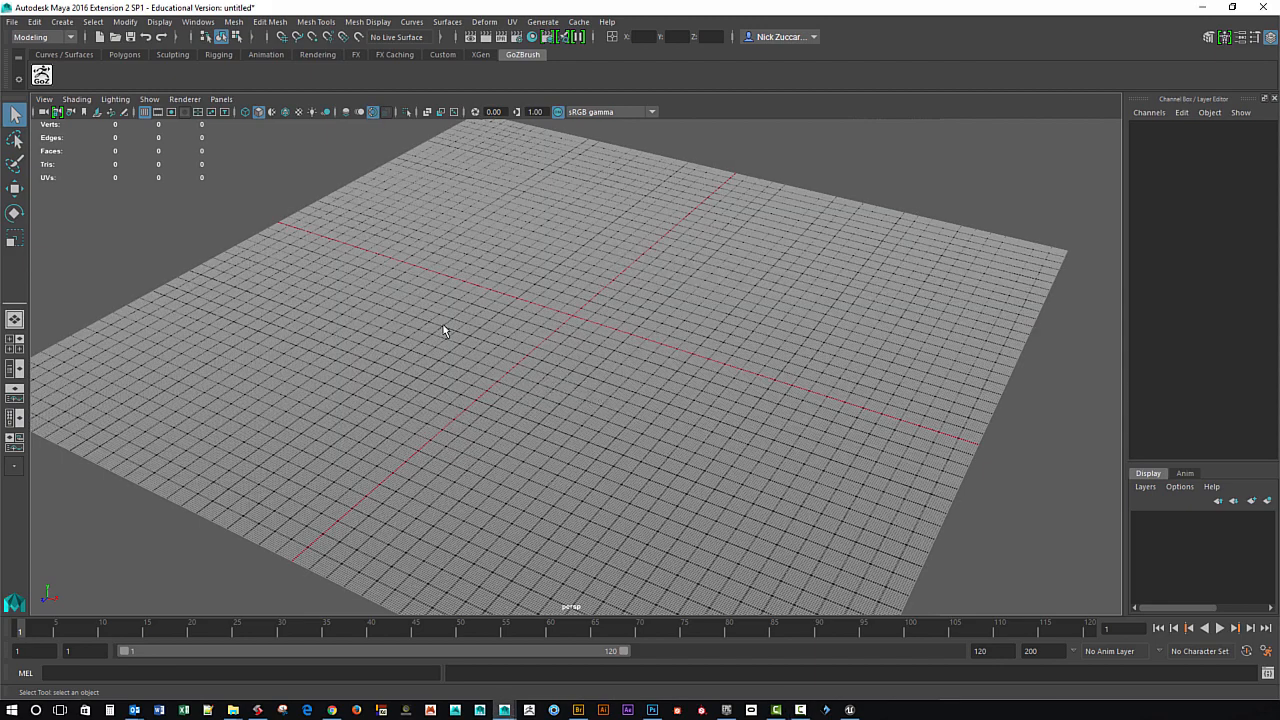
pyautogui.keyDown('alt'); pyautogui.moveTo(608, 365); pyautogui.dragTo(557, 358); pyautogui.keyUp('alt')
pyautogui.keyDown('alt'); pyautogui.moveTo(447, 264); pyautogui.dragTo(580, 334, button='right'); pyautogui.keyUp('alt')
pyautogui.keyDown('alt'); pyautogui.moveTo(569, 388); pyautogui.dragTo(555, 441); pyautogui.keyUp('alt')
pyautogui.keyDown('alt'); pyautogui.moveTo(538, 398); pyautogui.dragTo(583, 443); pyautogui.keyUp('alt')
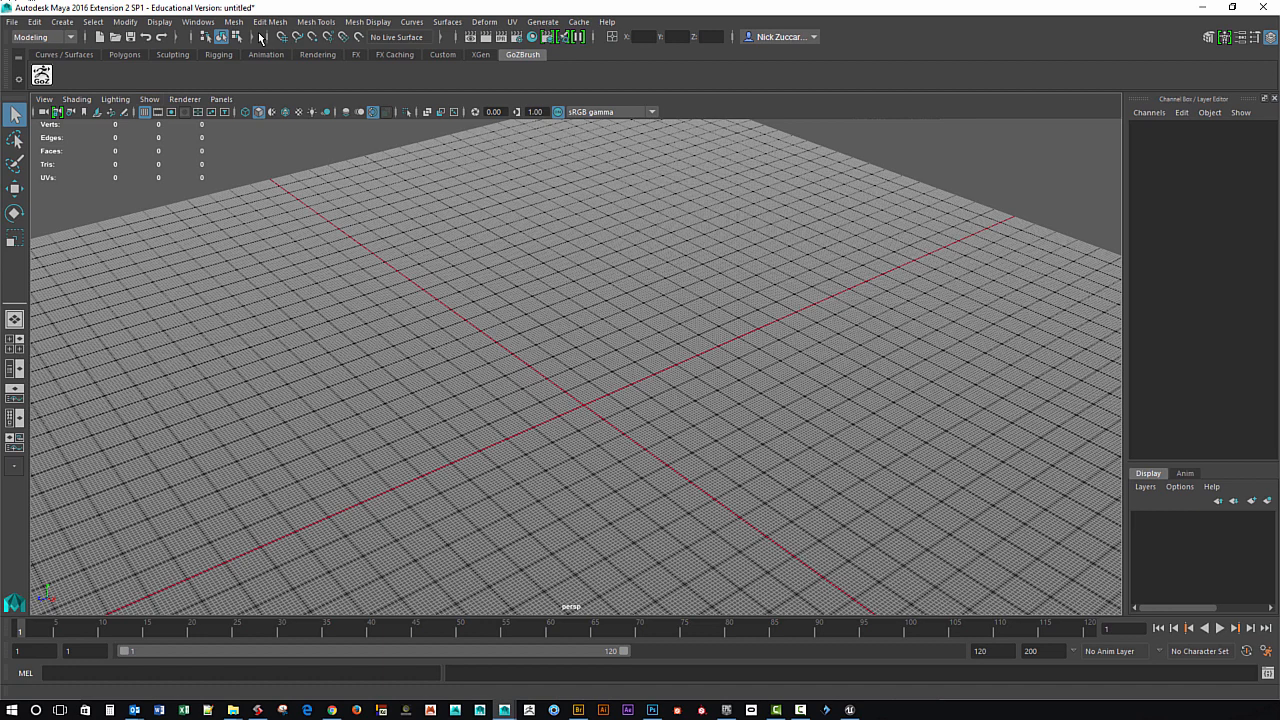
# Check the load status of the FBX plug-ins, including gameFbxExporter.mll and fbxmaya.mll, in the Plug-in Manager and close it.
pyautogui.click(198, 22)
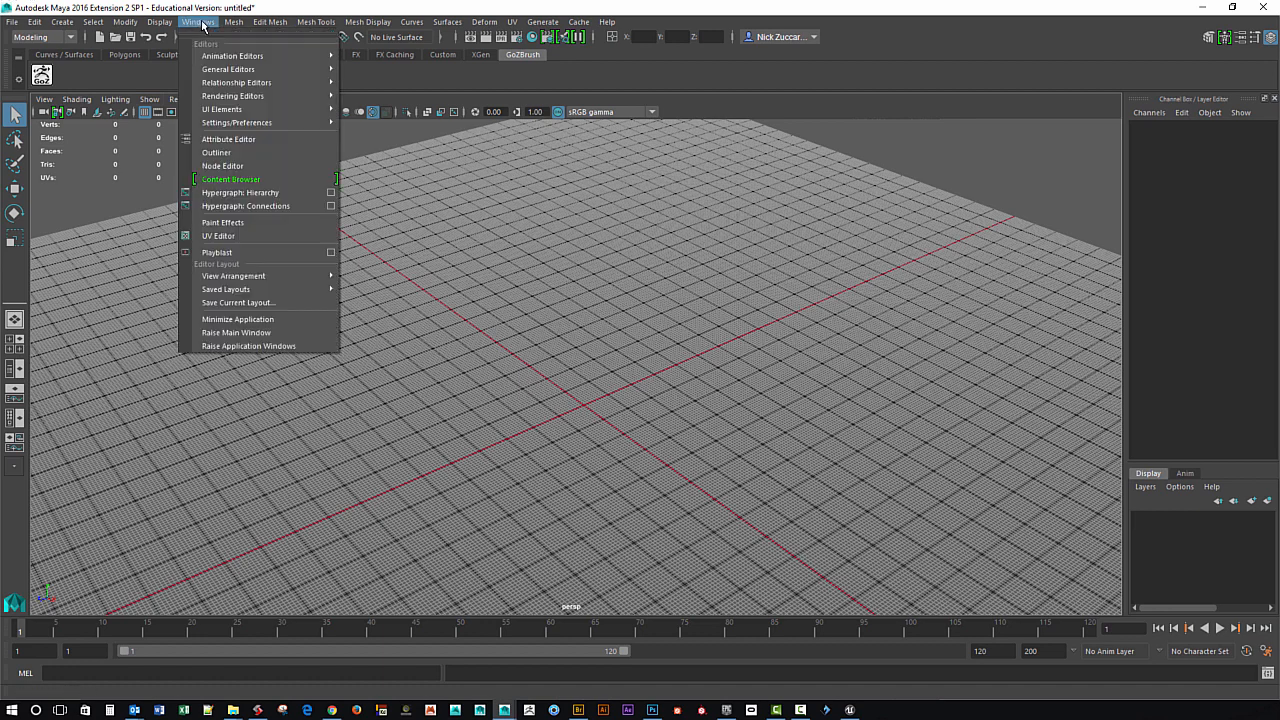
pyautogui.moveTo(243, 123)
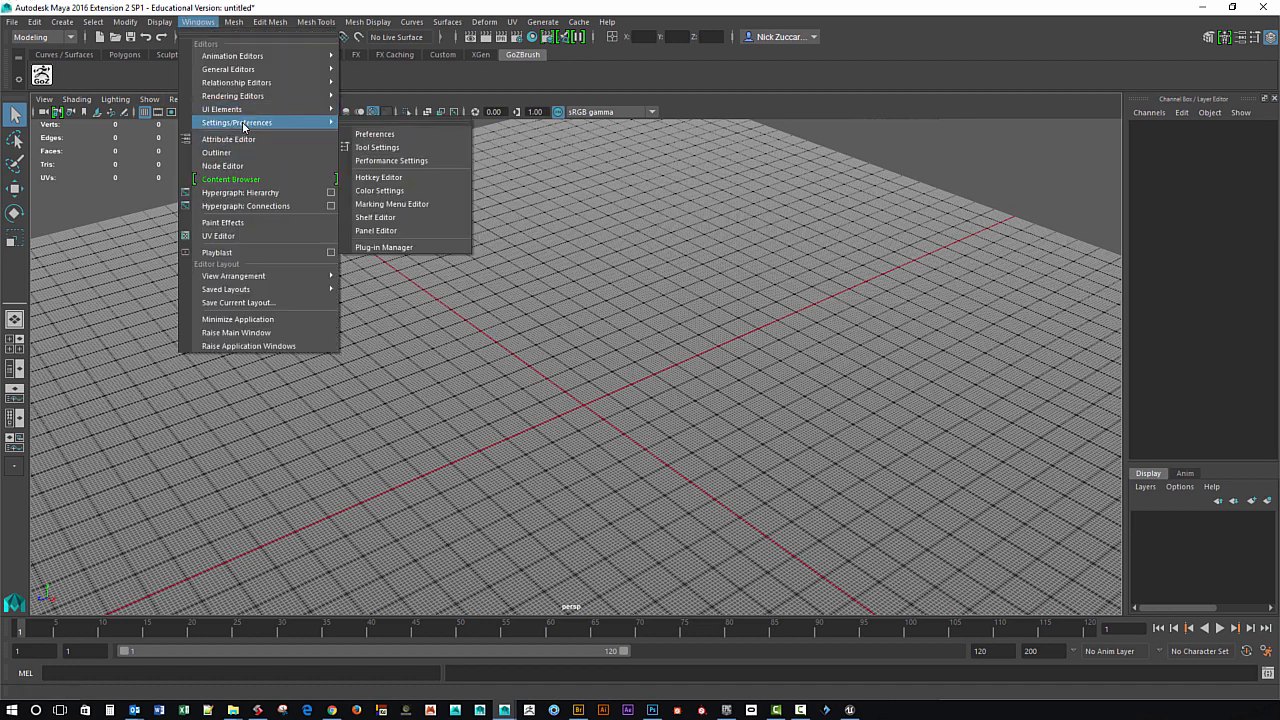
pyautogui.click(431, 247)
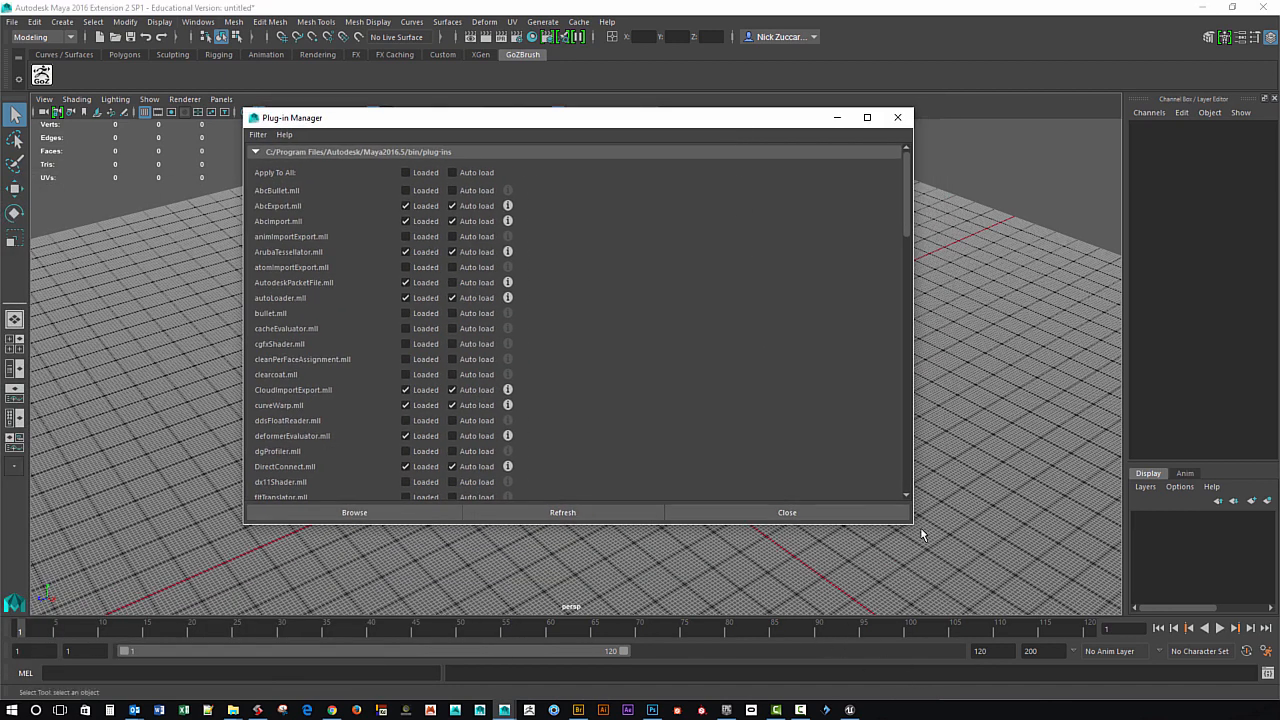
pyautogui.moveTo(912, 524); pyautogui.dragTo(743, 593)
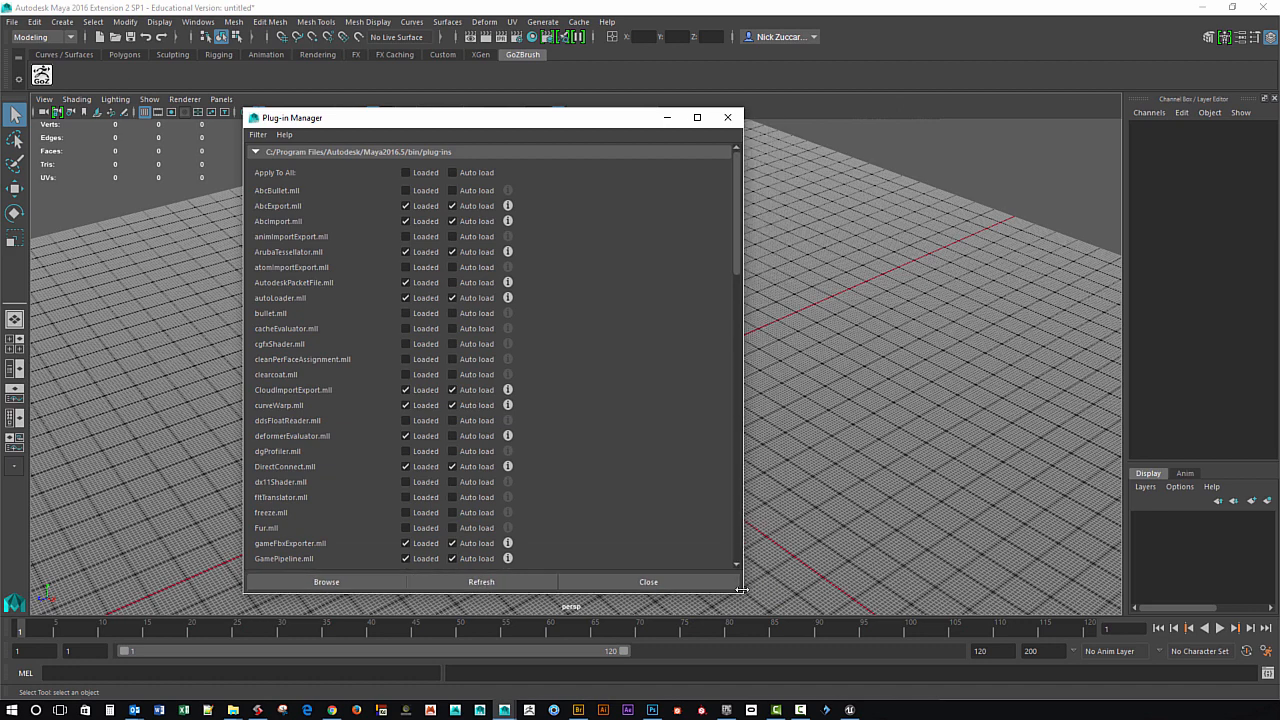
pyautogui.scroll(-3, 308, 455)
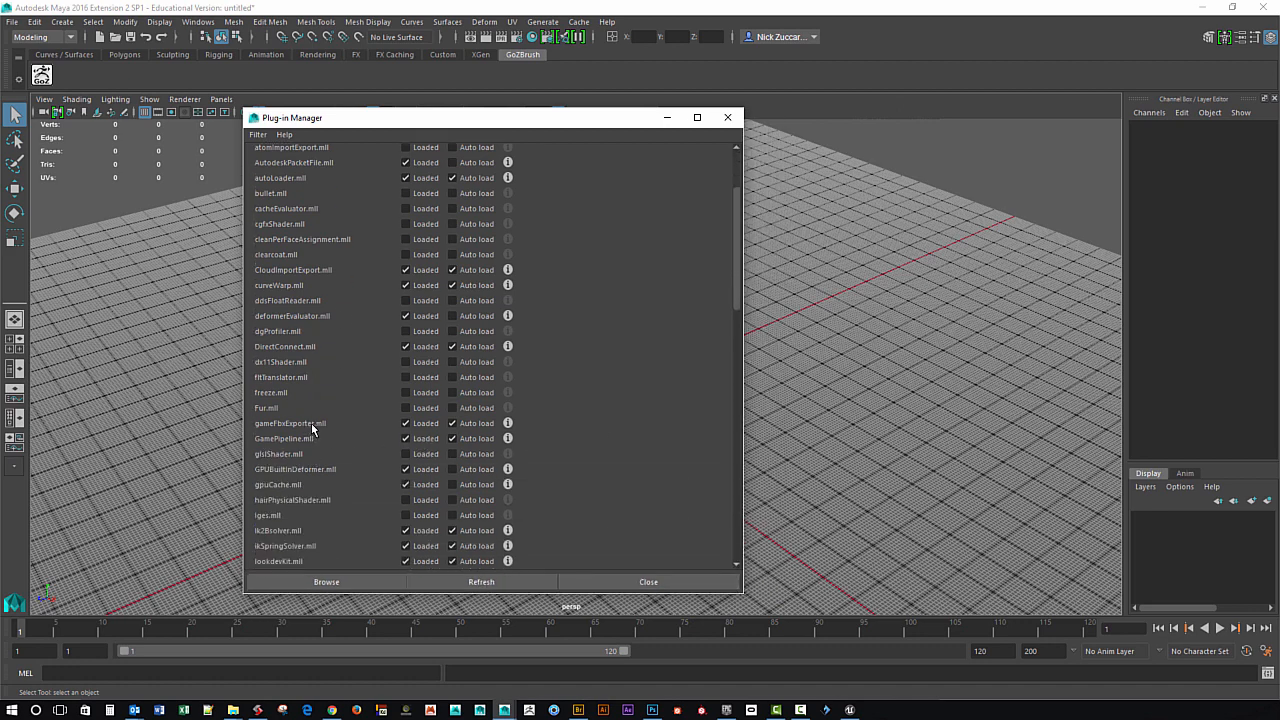
pyautogui.scroll(-15, 318, 440)
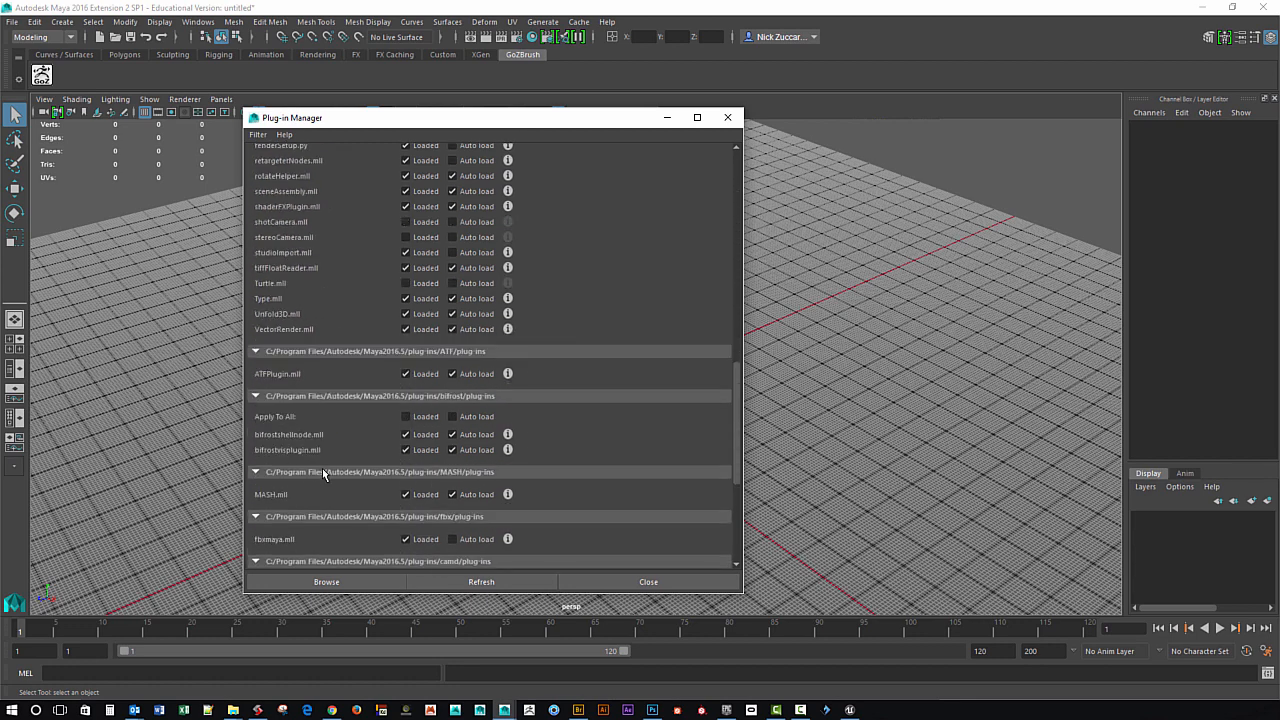
pyautogui.scroll(-1, 310, 490)
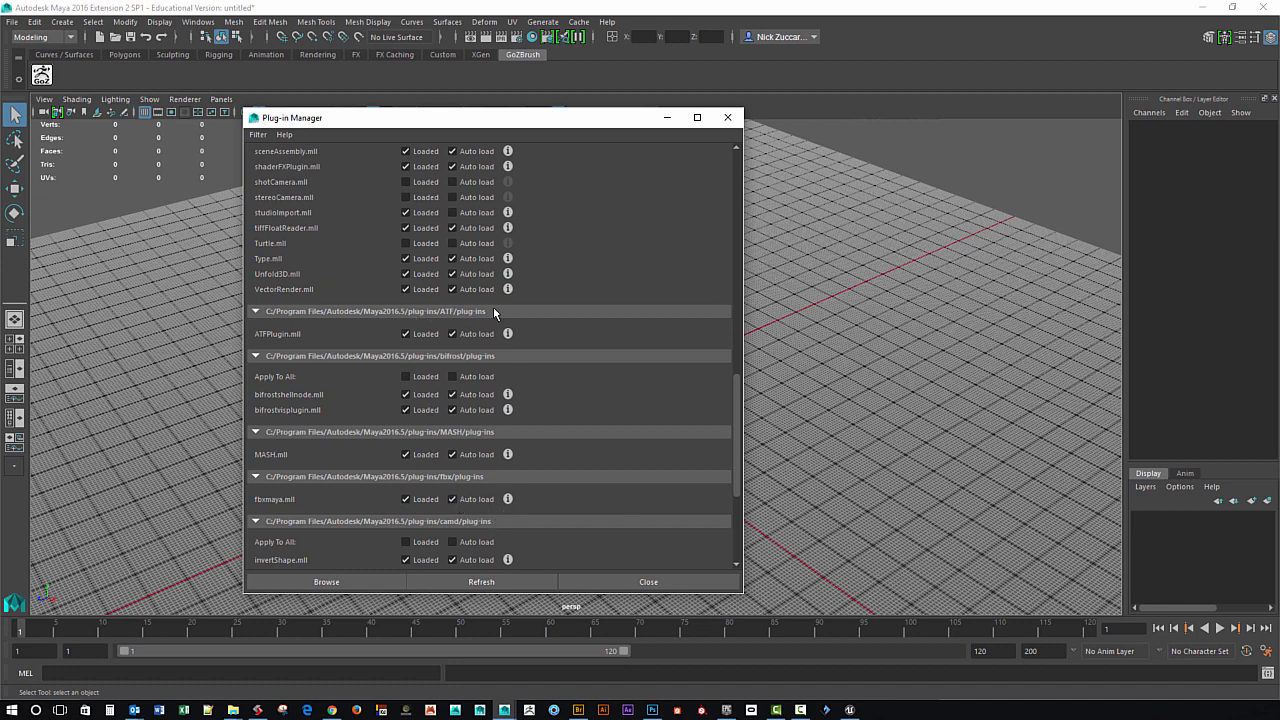
pyautogui.click(728, 119)
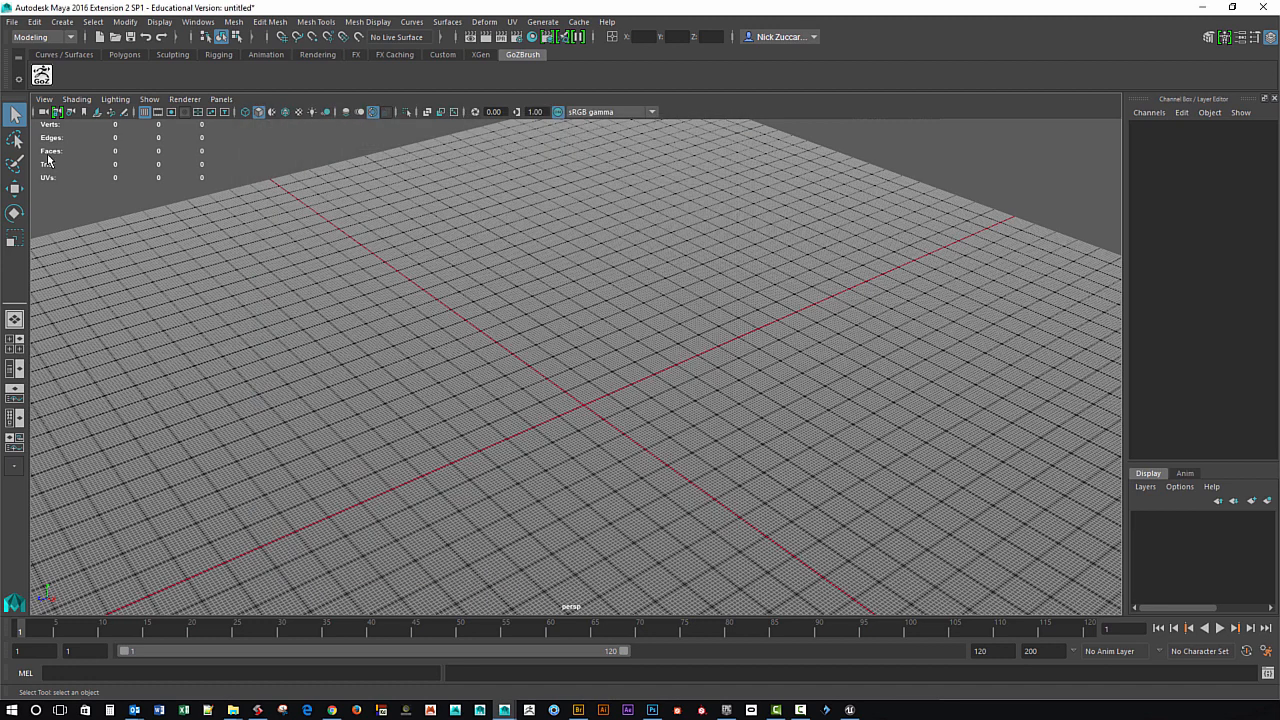
# Set the import options' file type to FBX and proceed to choosing the file to import.
pyautogui.click(12, 22)
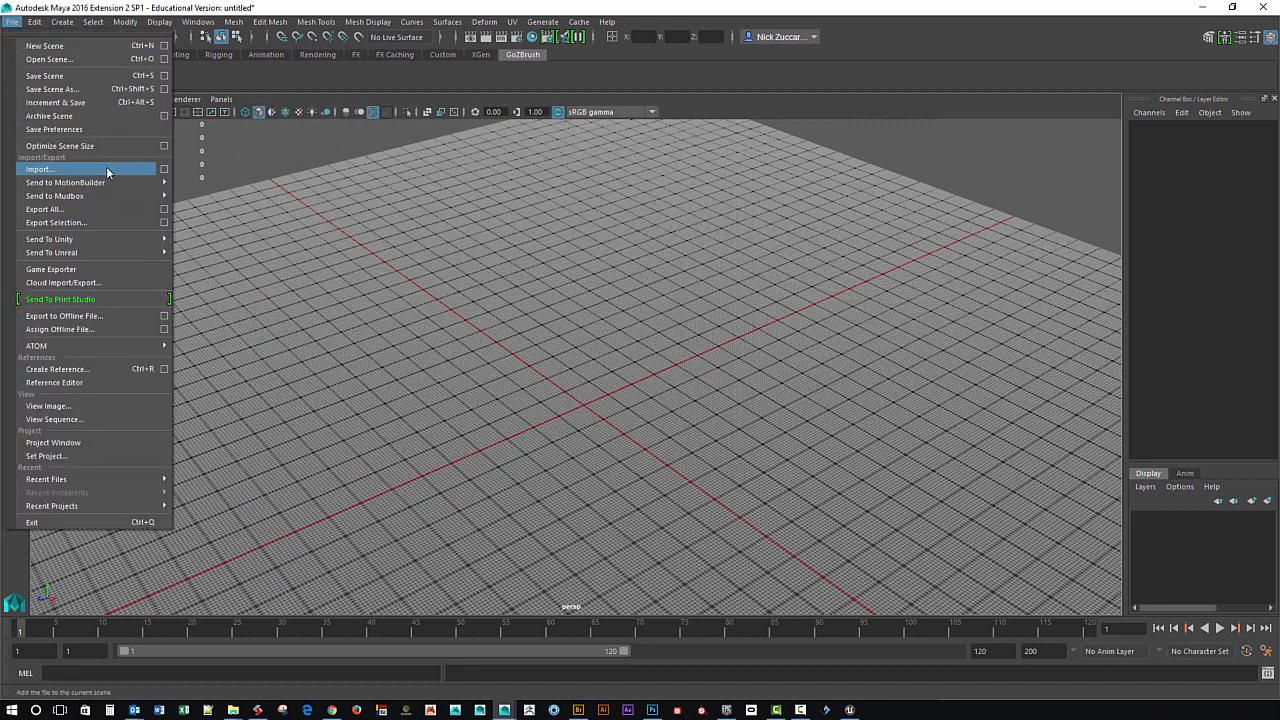
pyautogui.click(164, 169)
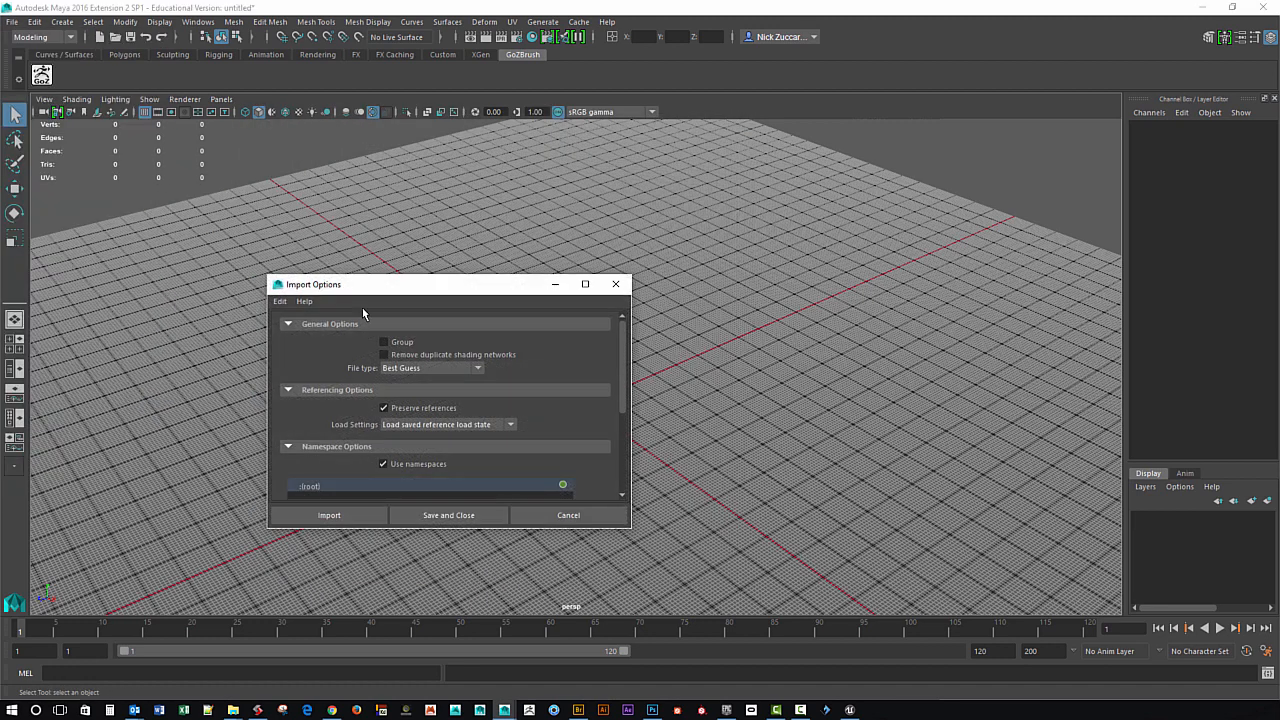
pyautogui.click(441, 369)
pyautogui.scroll(-3, 410, 460)
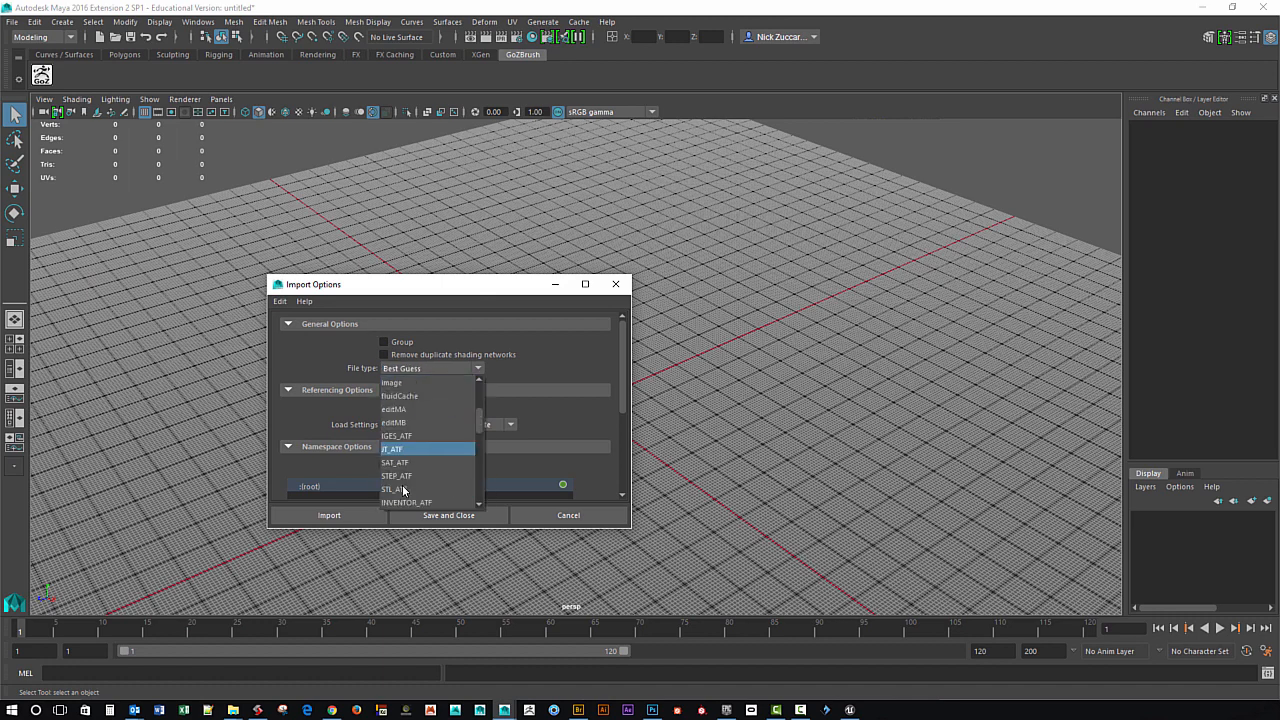
pyautogui.scroll(-3, 411, 455)
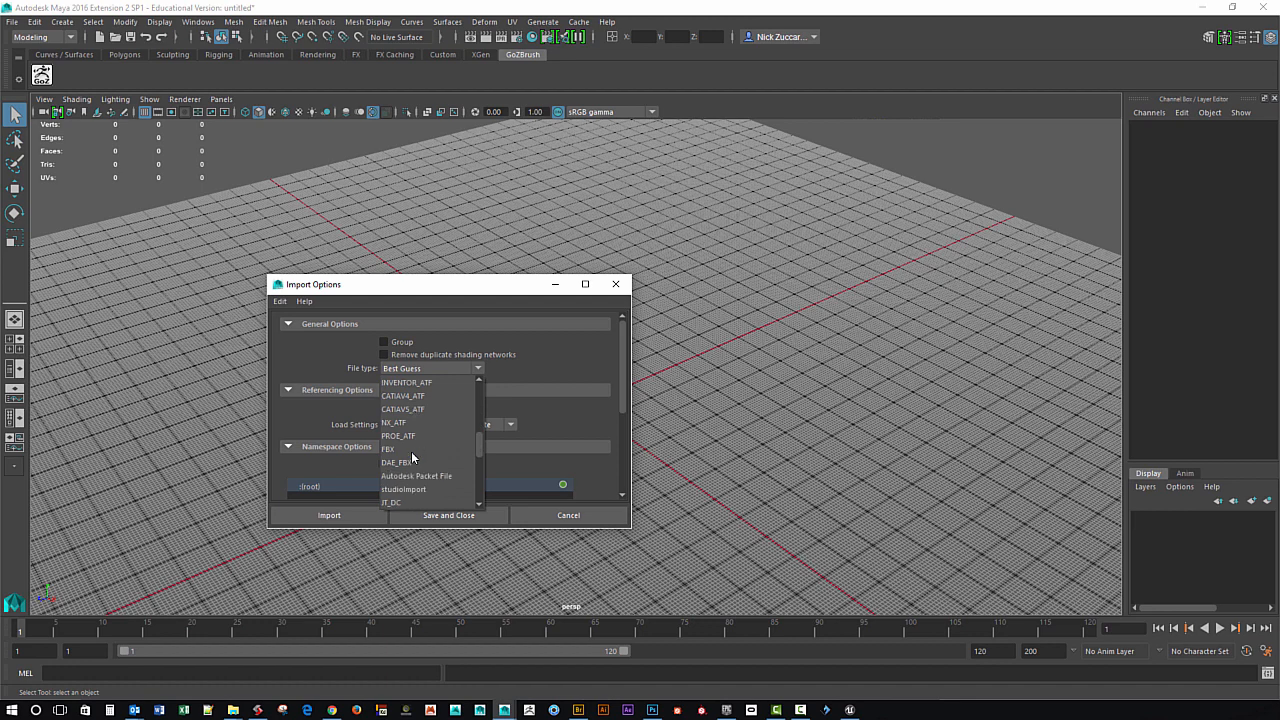
pyautogui.click(393, 451)
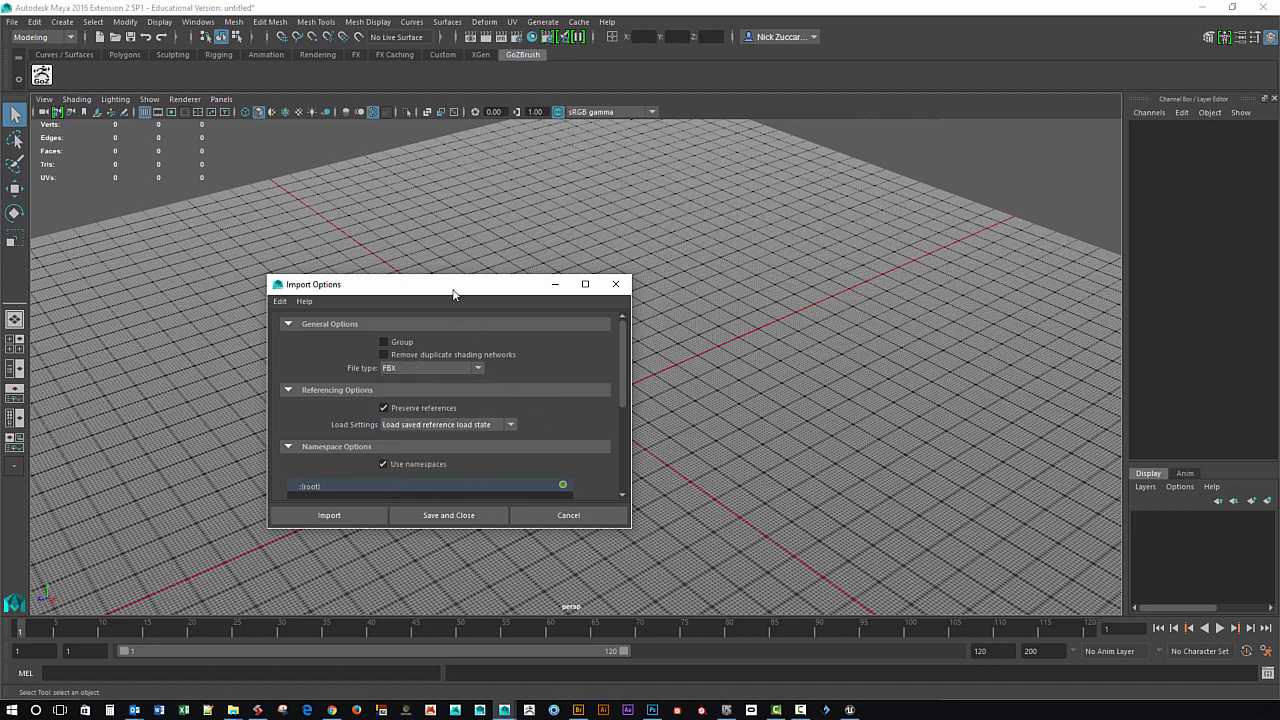
pyautogui.moveTo(453, 289); pyautogui.dragTo(459, 252)
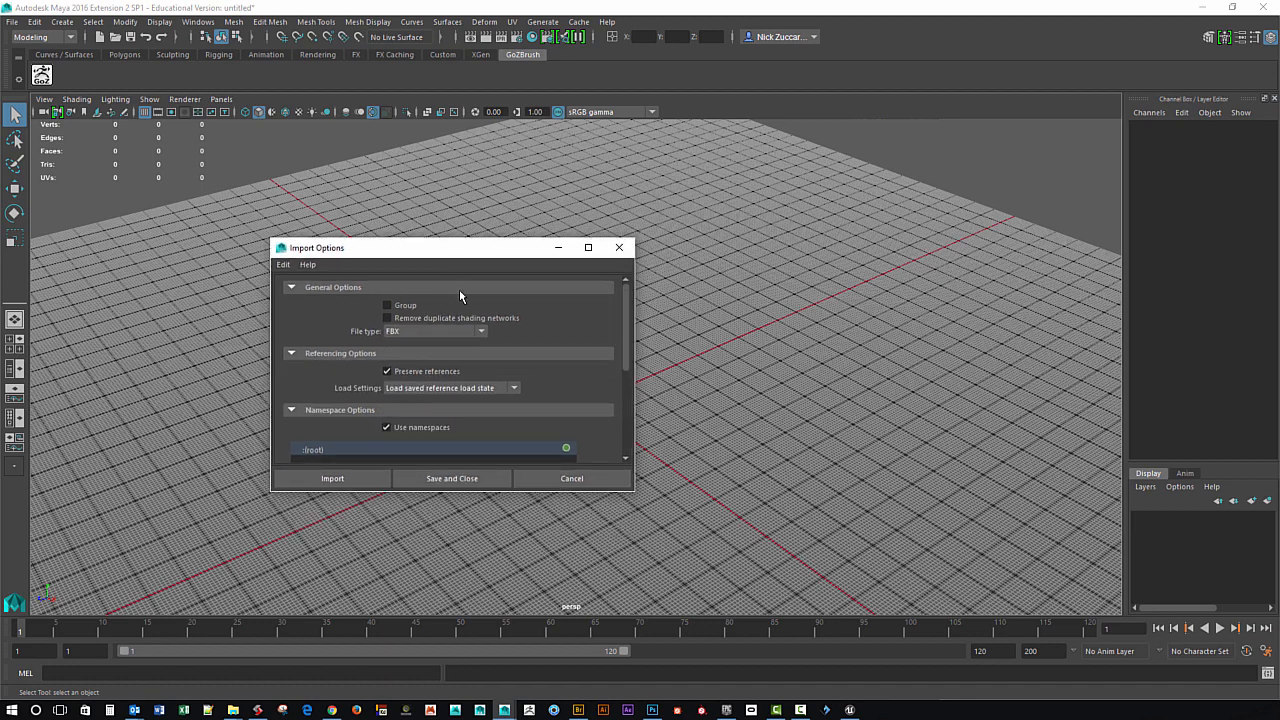
pyautogui.click(379, 477)
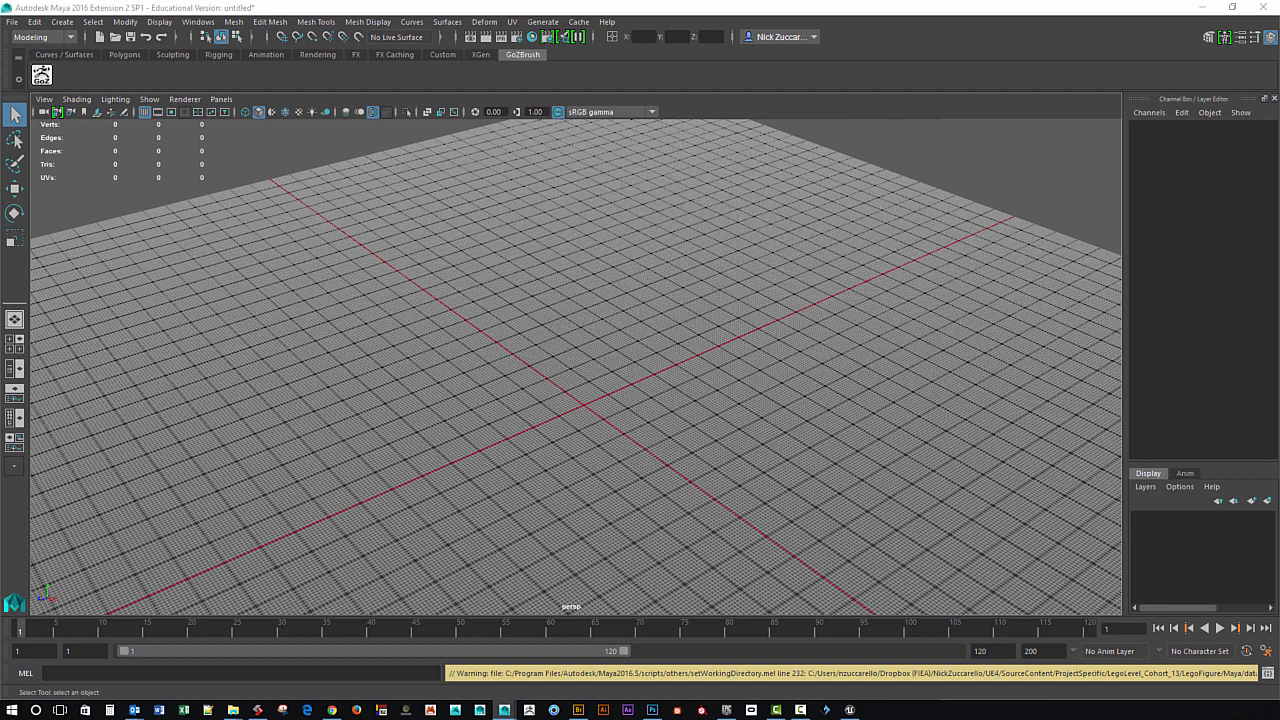
# Import UE4_New_SK_Mannequin.FBX into the scene and view the whole mannequin in the perspective view.
pyautogui.moveTo(0, 303); pyautogui.dragTo(598, 175)
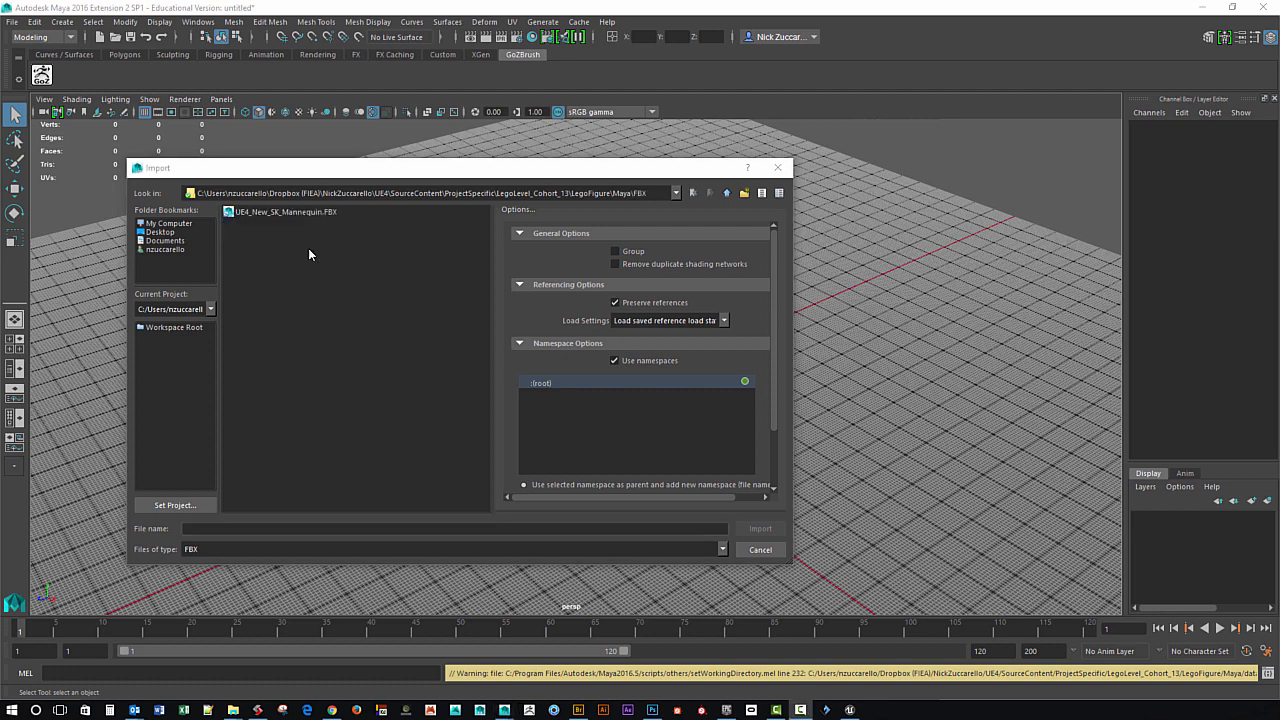
pyautogui.click(286, 212)
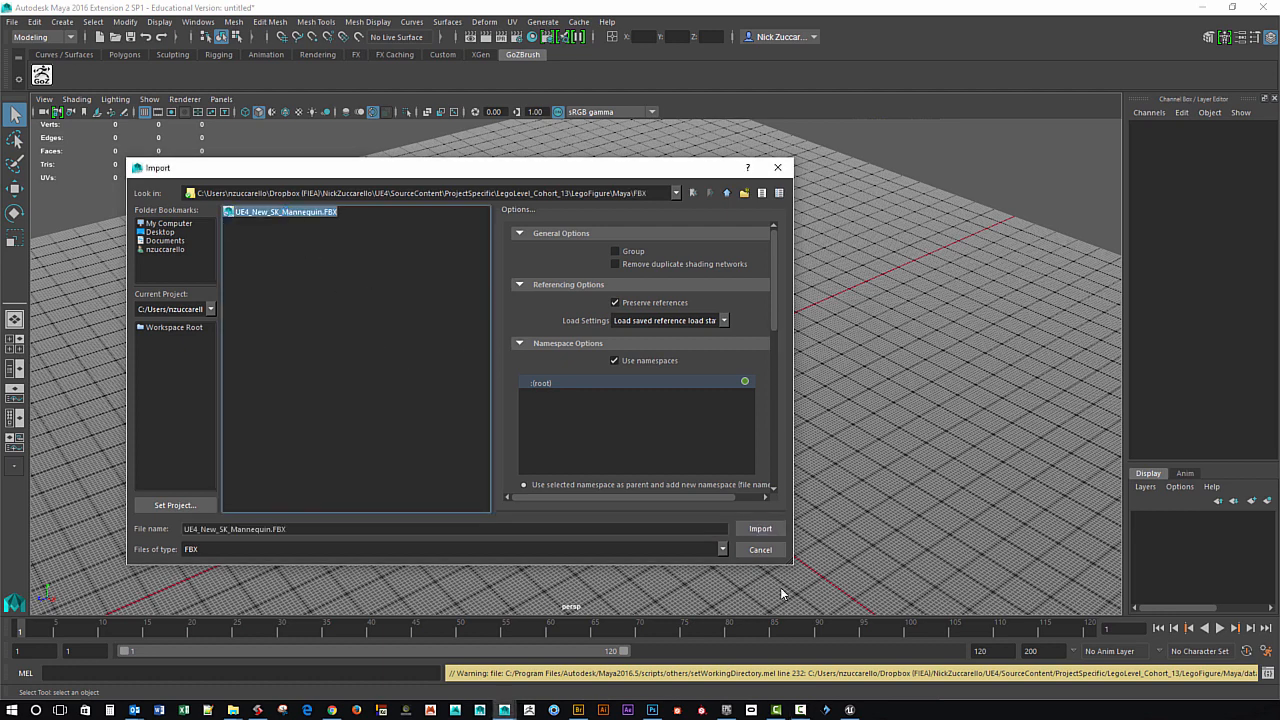
pyautogui.click(760, 529)
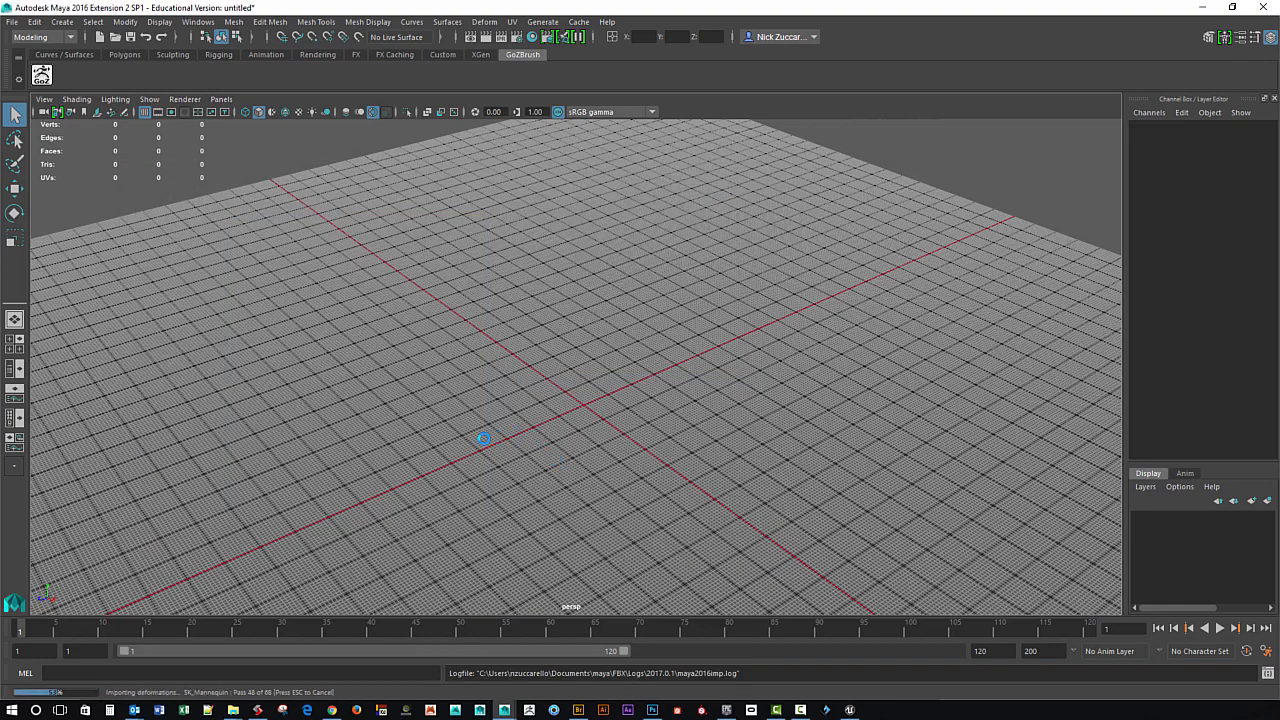
pyautogui.keyDown('alt'); pyautogui.moveTo(447, 458); pyautogui.dragTo(557, 449); pyautogui.keyUp('alt')
pyautogui.keyDown('alt'); pyautogui.moveTo(557, 449); pyautogui.dragTo(555, 518, button='middle'); pyautogui.keyUp('alt')
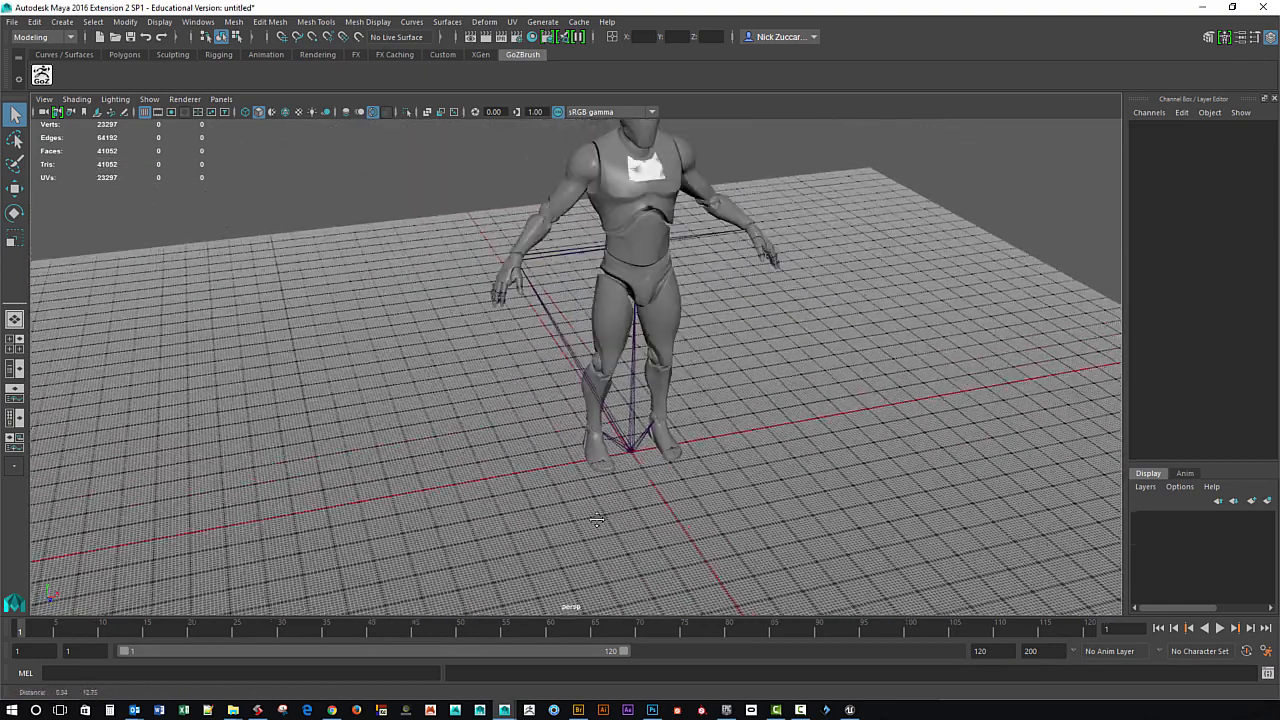
pyautogui.keyDown('alt'); pyautogui.moveTo(555, 518); pyautogui.dragTo(606, 480); pyautogui.keyUp('alt')
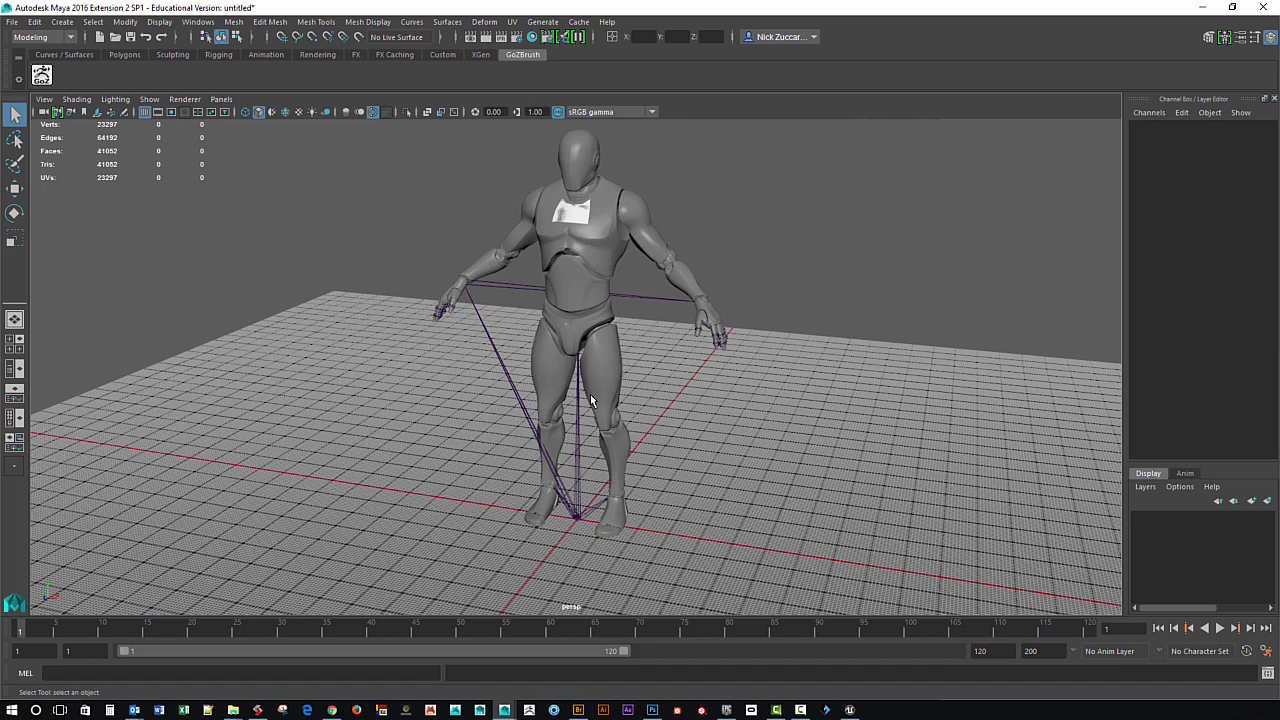
pyautogui.keyDown('alt'); pyautogui.moveTo(602, 366); pyautogui.dragTo(614, 388); pyautogui.keyUp('alt')
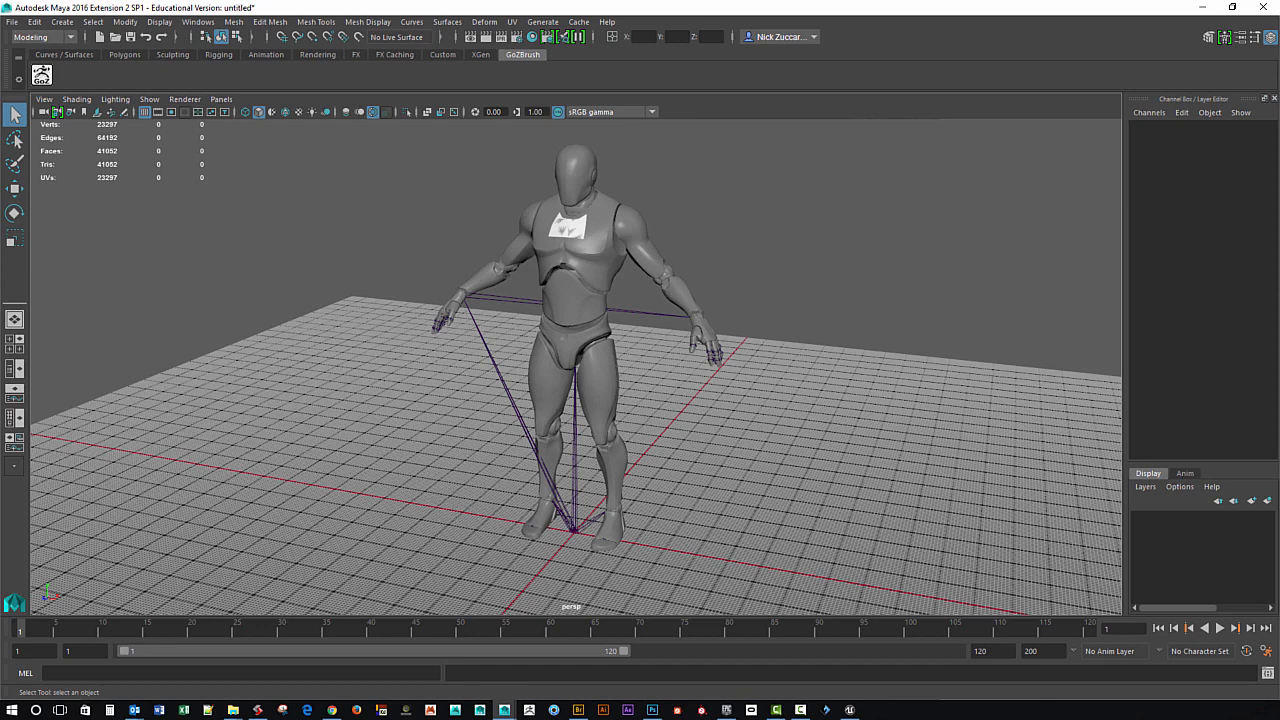
# Switch to Chrome, convert 6 feet to centimetres in Google's length converter, and return to Maya.
pyautogui.hotkey('alt', 'Tab')
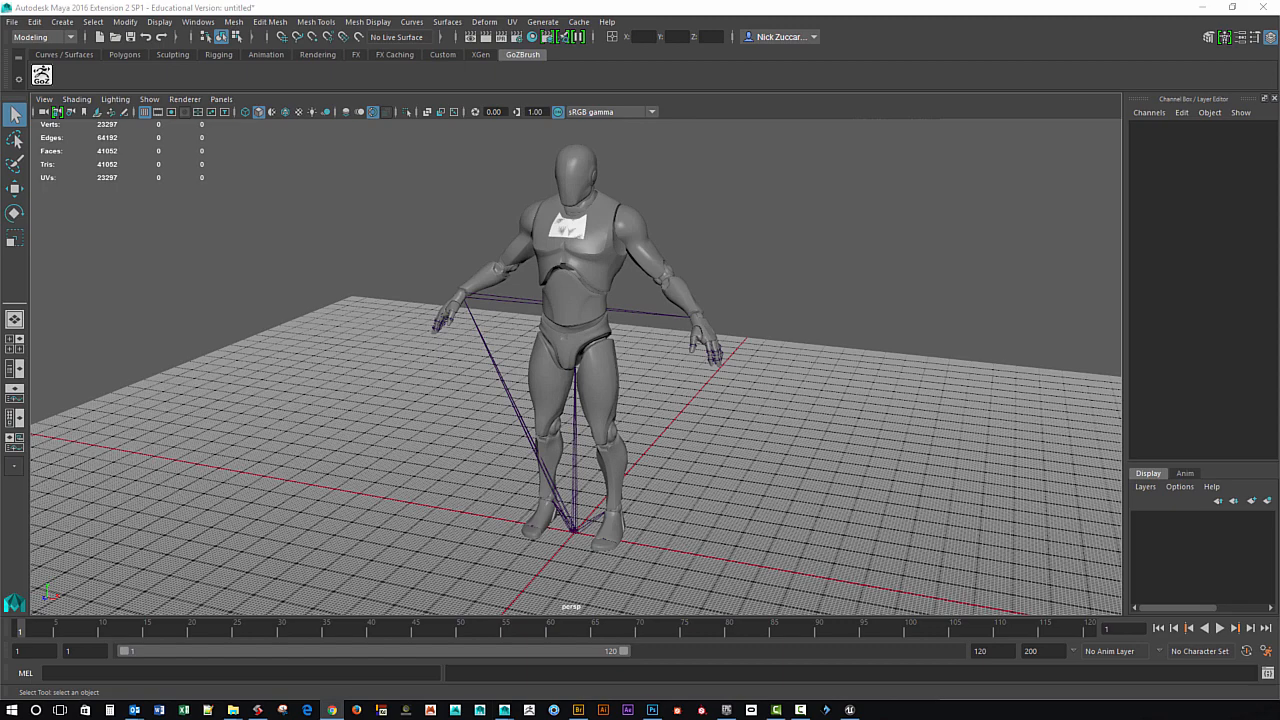
pyautogui.moveTo(0, 150); pyautogui.dragTo(257, 101)
pyautogui.moveTo(451, 120); pyautogui.dragTo(335, 99)
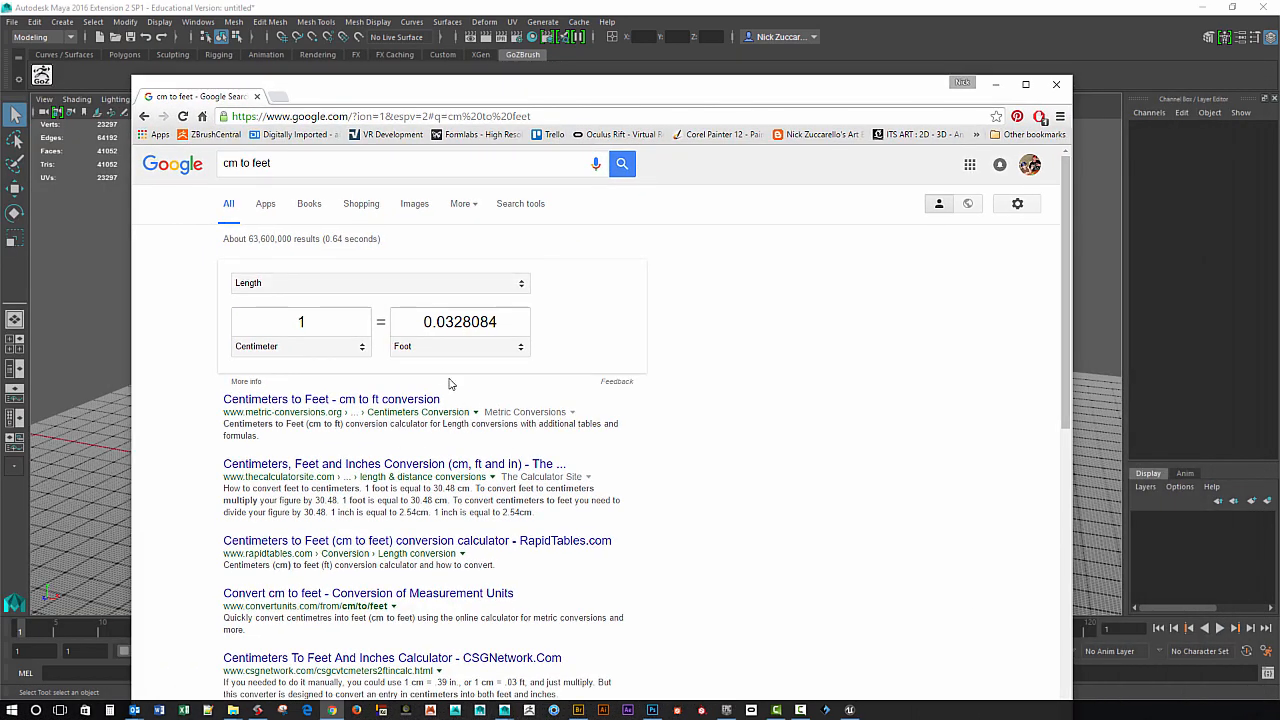
pyautogui.doubleClick(504, 323)
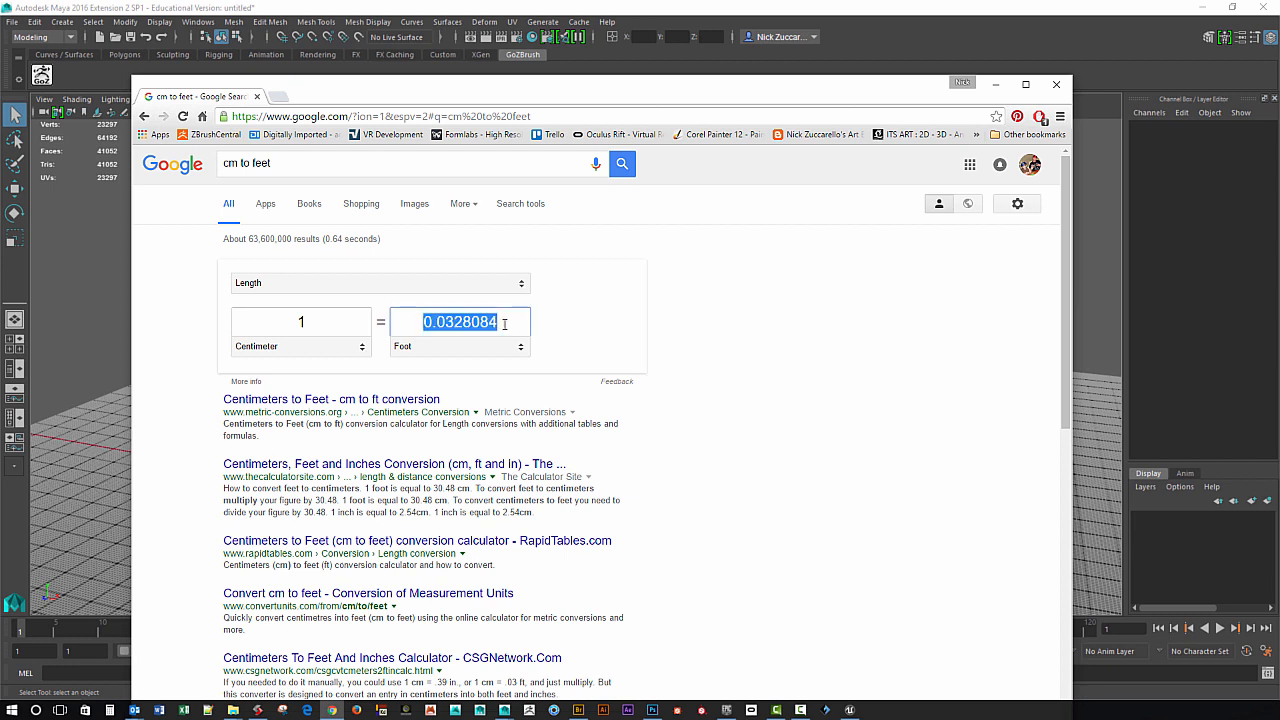
pyautogui.write('6')
pyautogui.doubleClick(504, 323)
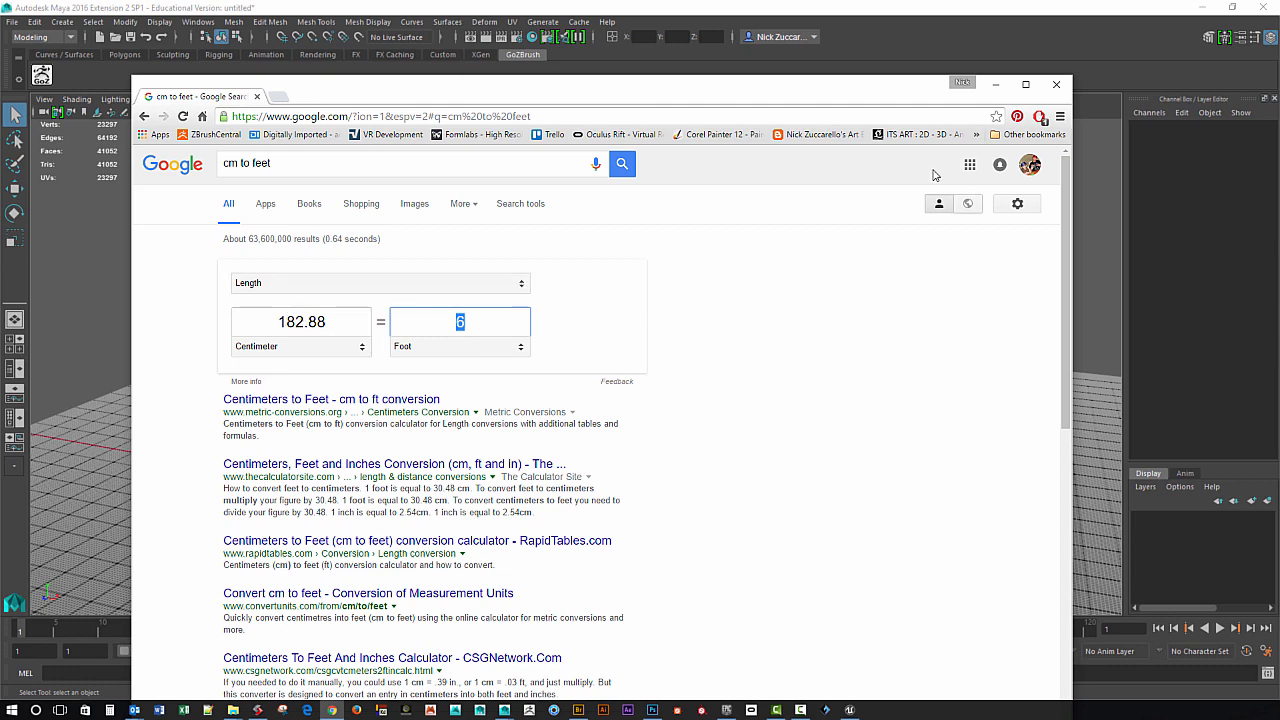
pyautogui.click(997, 86)
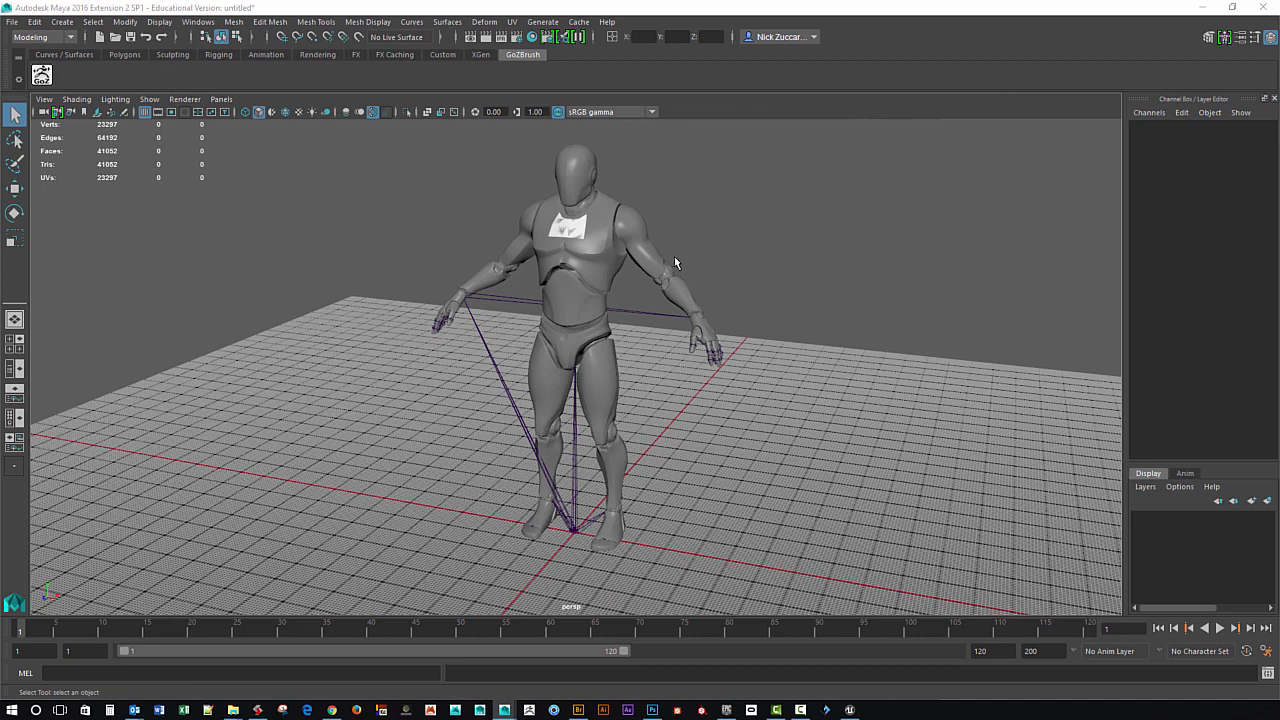
# Create a polygon cube with width, height and depth of 182 and close its options.
pyautogui.click(62, 21)
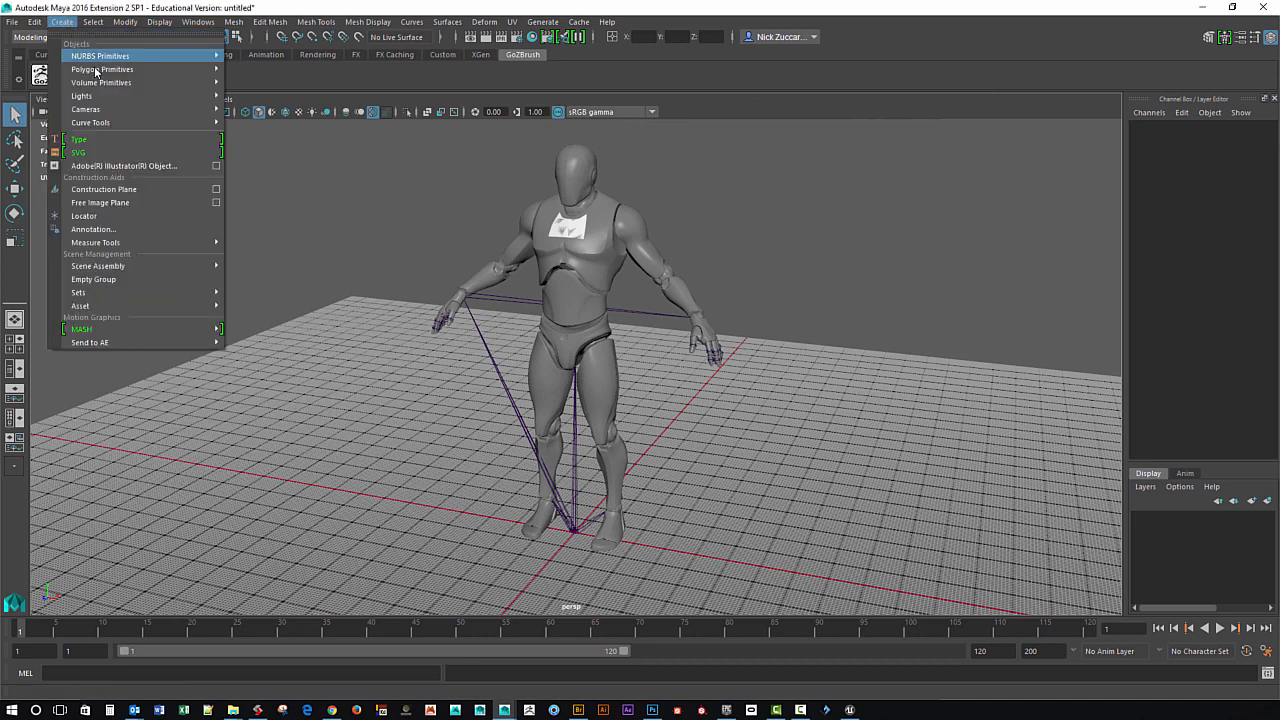
pyautogui.moveTo(104, 69)
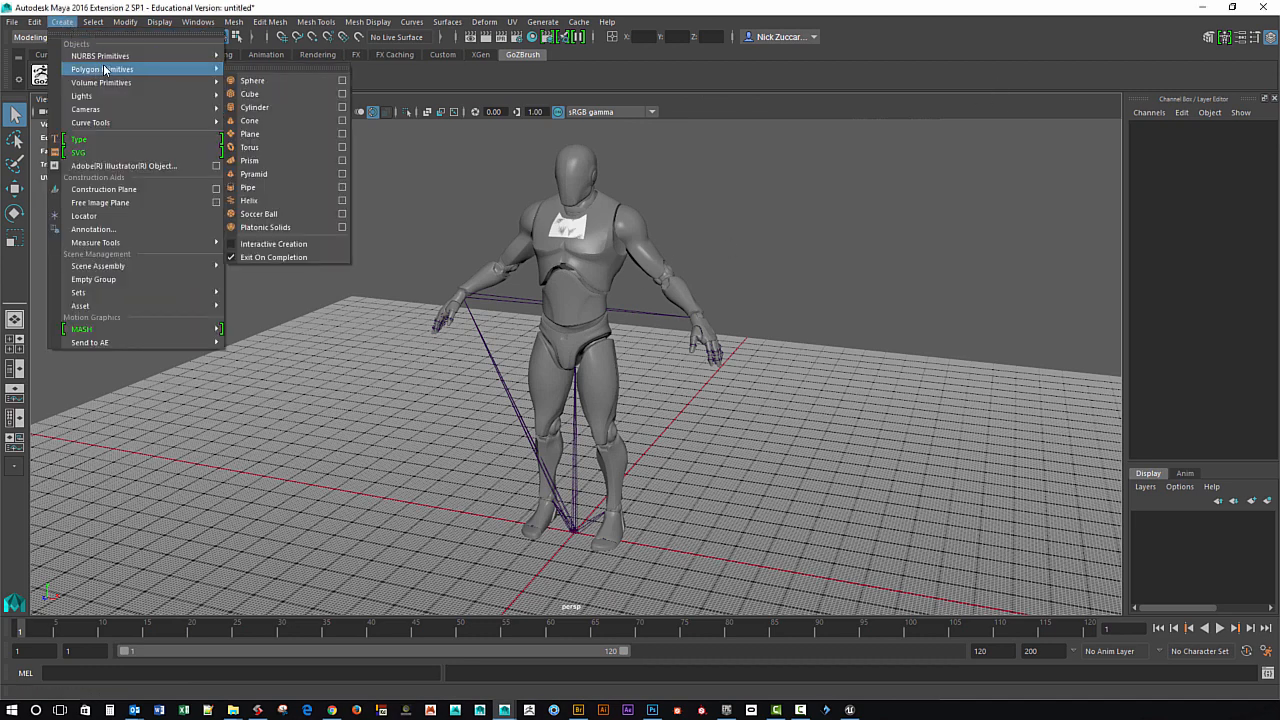
pyautogui.click(342, 93)
pyautogui.moveTo(422, 282); pyautogui.dragTo(362, 281)
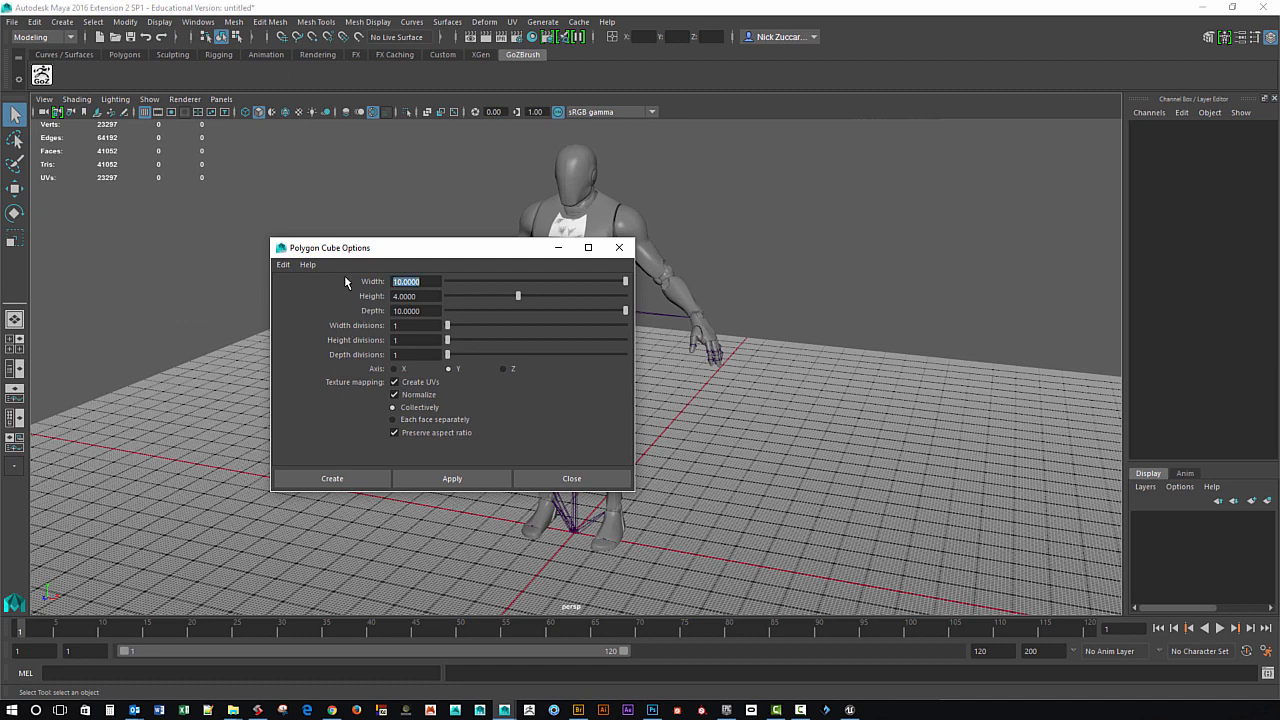
pyautogui.write('182')
pyautogui.press('Tab')
pyautogui.write('182')
pyautogui.press('Tab')
pyautogui.write('182')
pyautogui.press('Tab')
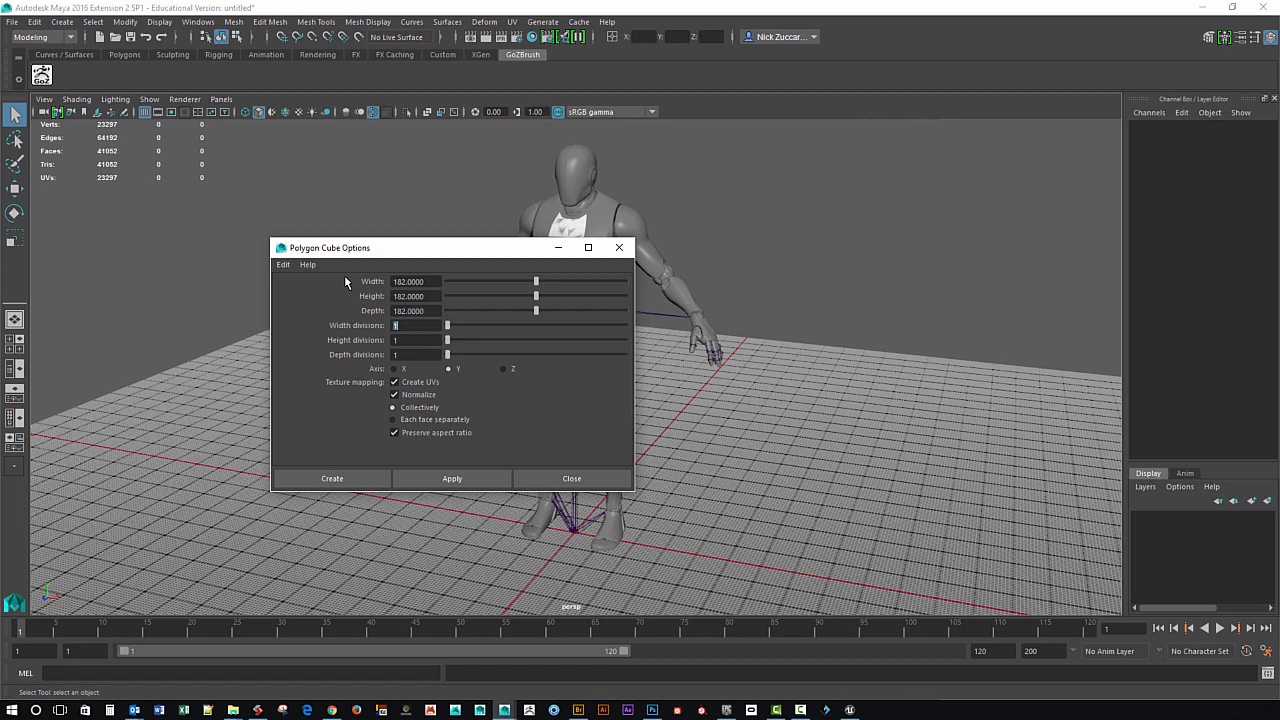
pyautogui.click(452, 479)
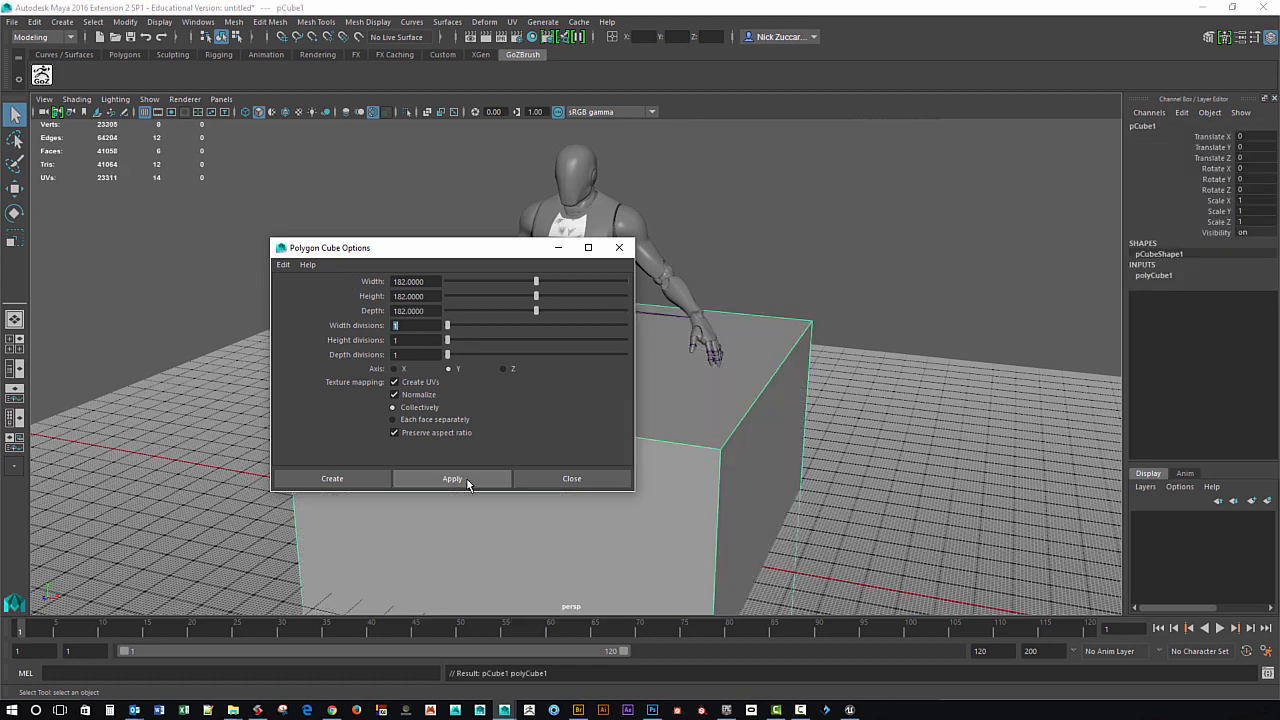
pyautogui.click(619, 248)
# Raise the cube with grid snapping to Translate Y 91.5 so its base sits on the ground grid.
pyautogui.keyDown('alt'); pyautogui.moveTo(718, 393); pyautogui.dragTo(614, 386, button='right'); pyautogui.keyUp('alt')
pyautogui.keyDown('alt'); pyautogui.moveTo(614, 386); pyautogui.dragTo(640, 448); pyautogui.keyUp('alt')
pyautogui.scroll(2, 640, 448)
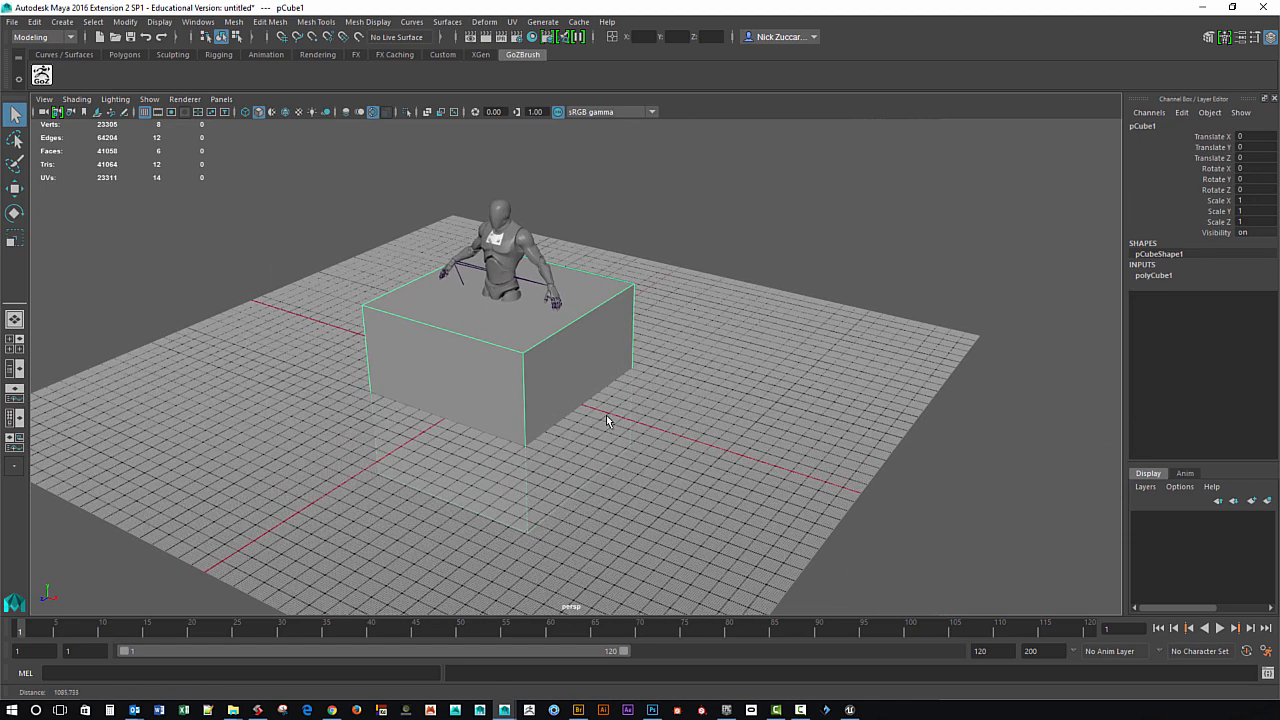
pyautogui.press('w')
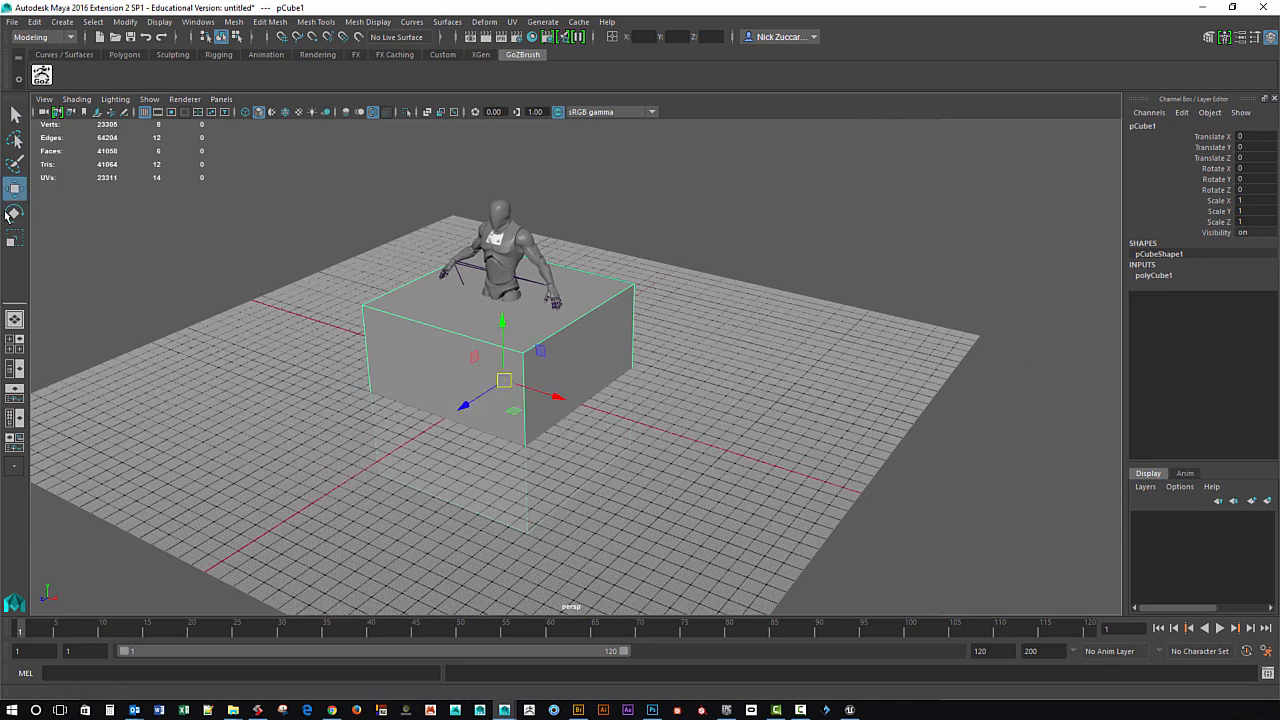
pyautogui.keyDown('alt'); pyautogui.moveTo(466, 406); pyautogui.dragTo(487, 394, button='middle'); pyautogui.keyUp('alt')
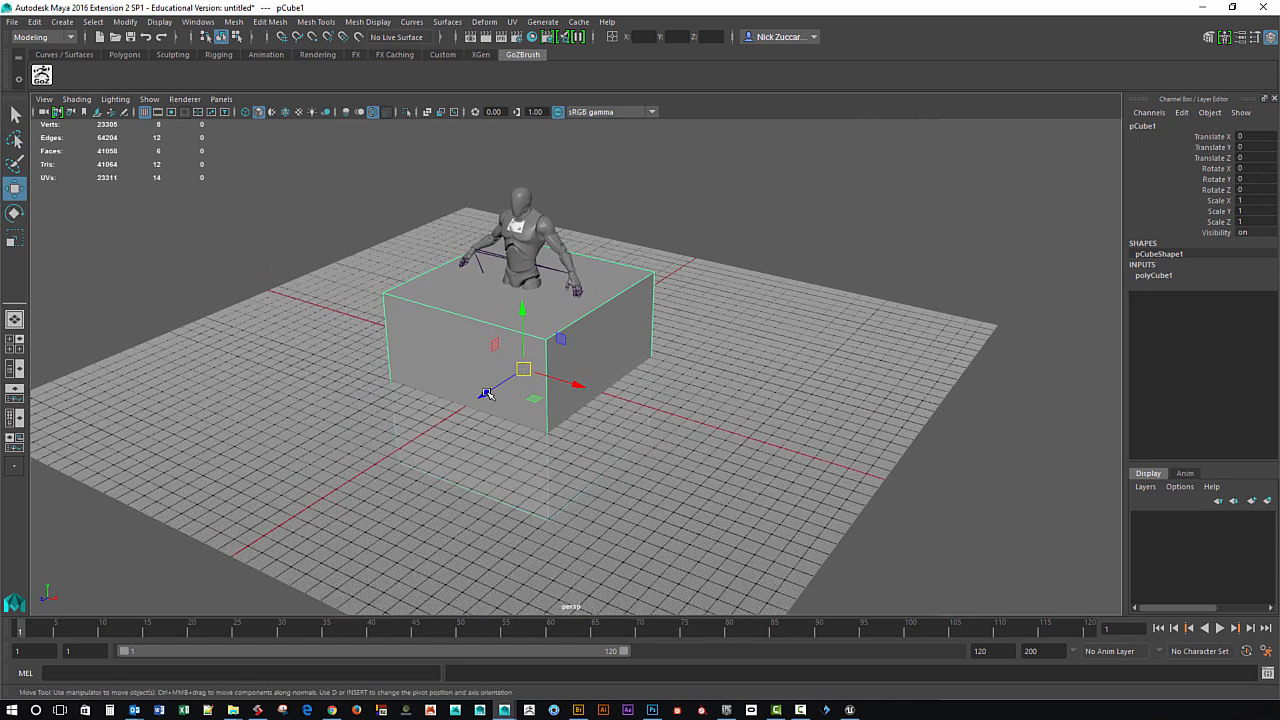
pyautogui.press('x')
pyautogui.moveTo(523, 330); pyautogui.dragTo(514, 280)
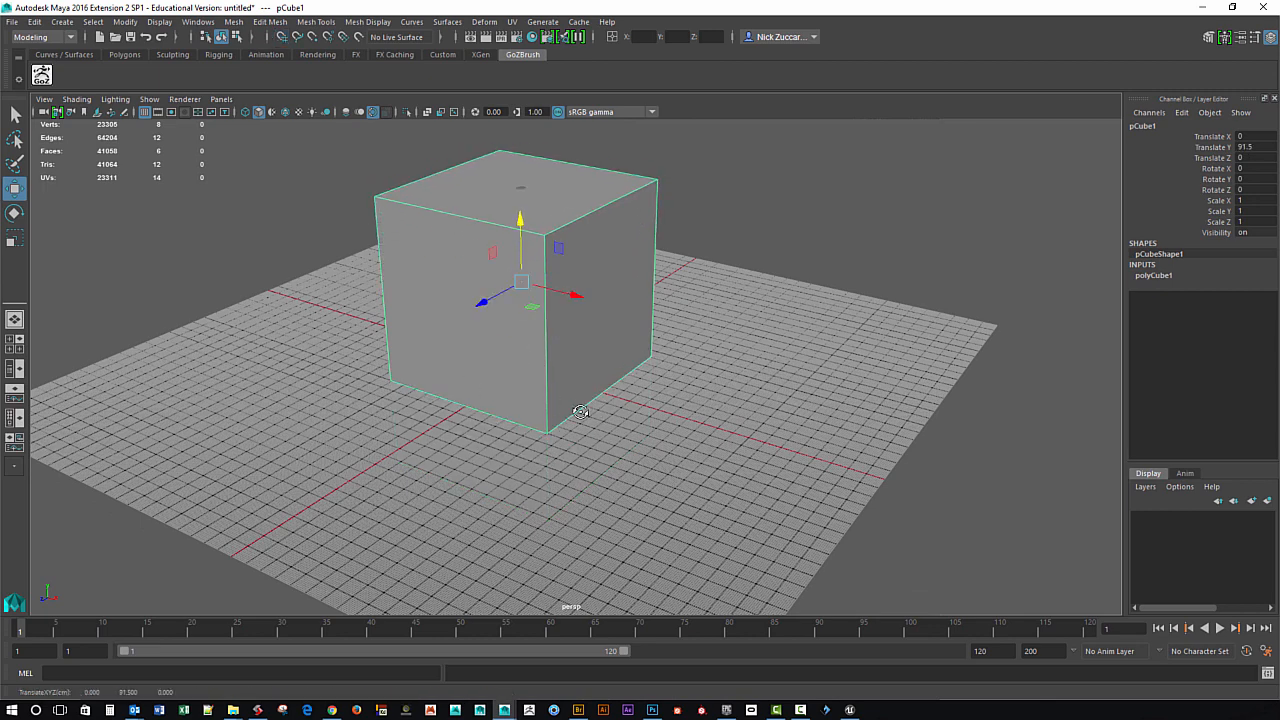
# Move the cube behind the mannequin to Translate Z -106.5 with grid snapping and compare their heights.
pyautogui.keyDown('alt'); pyautogui.moveTo(580, 412); pyautogui.dragTo(640, 286); pyautogui.keyUp('alt')
pyautogui.press('x')
pyautogui.keyDown('alt'); pyautogui.moveTo(406, 440); pyautogui.dragTo(512, 434); pyautogui.keyUp('alt')
pyautogui.keyDown('alt'); pyautogui.moveTo(640, 456); pyautogui.dragTo(712, 450, button='right'); pyautogui.keyUp('alt')
pyautogui.keyDown('alt'); pyautogui.moveTo(712, 450); pyautogui.dragTo(720, 528, button='middle'); pyautogui.keyUp('alt')
pyautogui.keyDown('alt'); pyautogui.moveTo(720, 528); pyautogui.dragTo(677, 477); pyautogui.keyUp('alt')
pyautogui.keyDown('alt'); pyautogui.moveTo(690, 420); pyautogui.dragTo(777, 546, button='middle'); pyautogui.keyUp('alt')
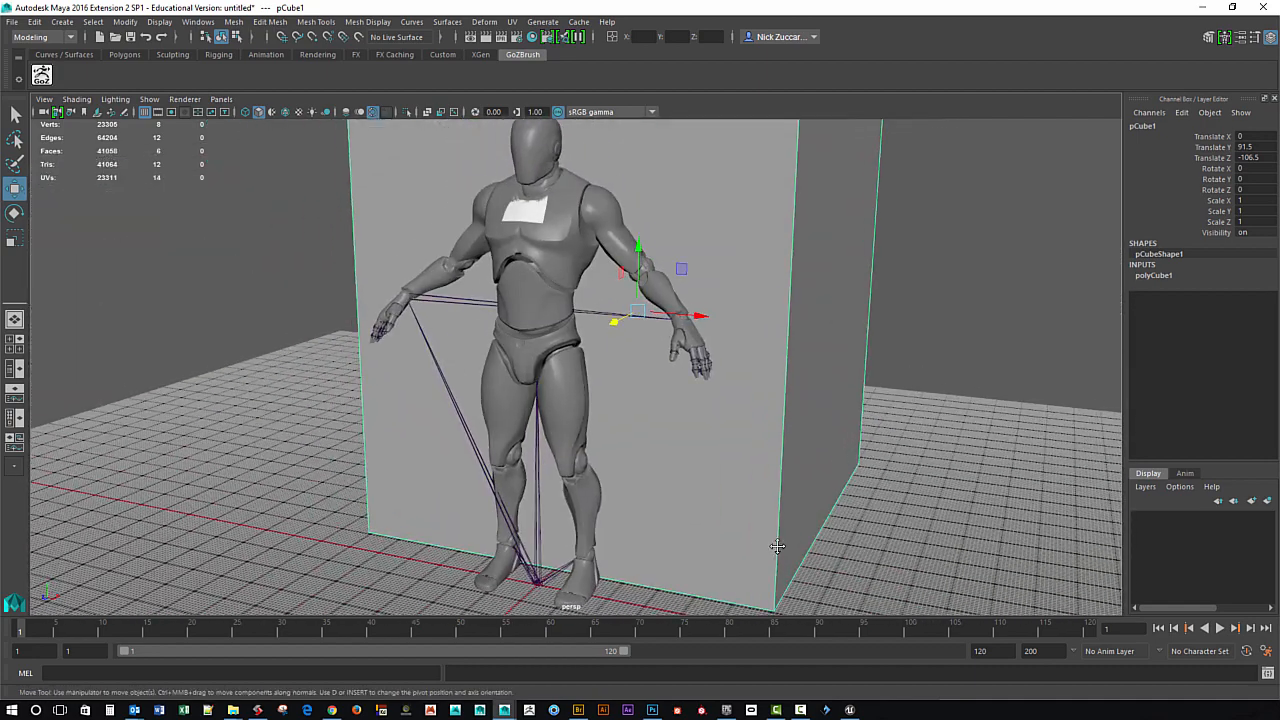
pyautogui.keyDown('alt'); pyautogui.moveTo(777, 546); pyautogui.dragTo(682, 540, button='right'); pyautogui.keyUp('alt')
# Open the Outliner and rename the cube as X182X182X182.
pyautogui.click(200, 22)
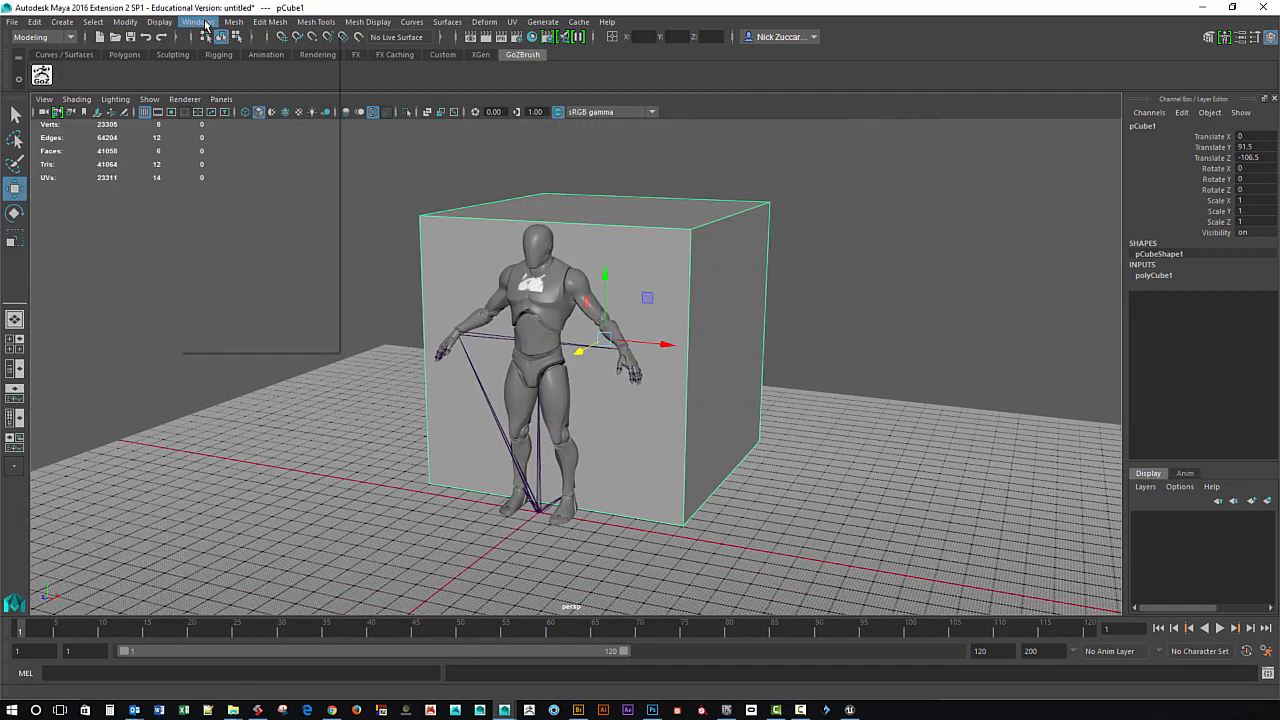
pyautogui.click(236, 152)
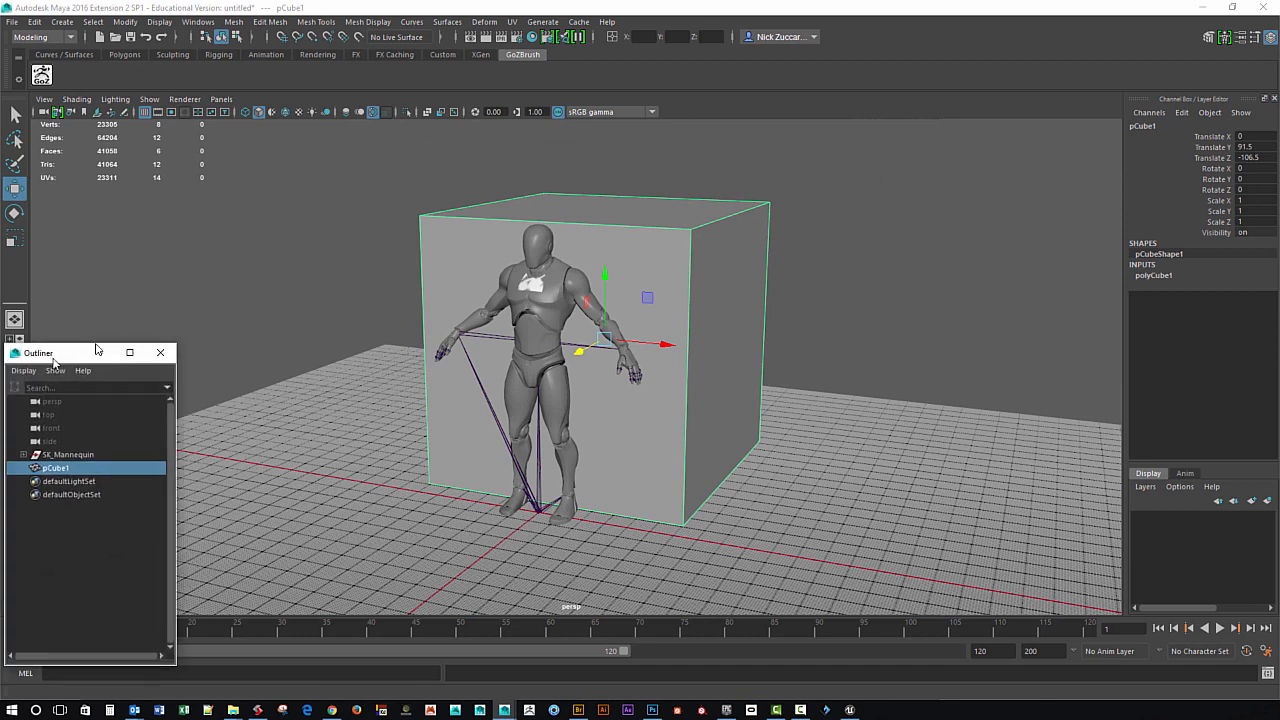
pyautogui.moveTo(60, 351); pyautogui.dragTo(100, 214)
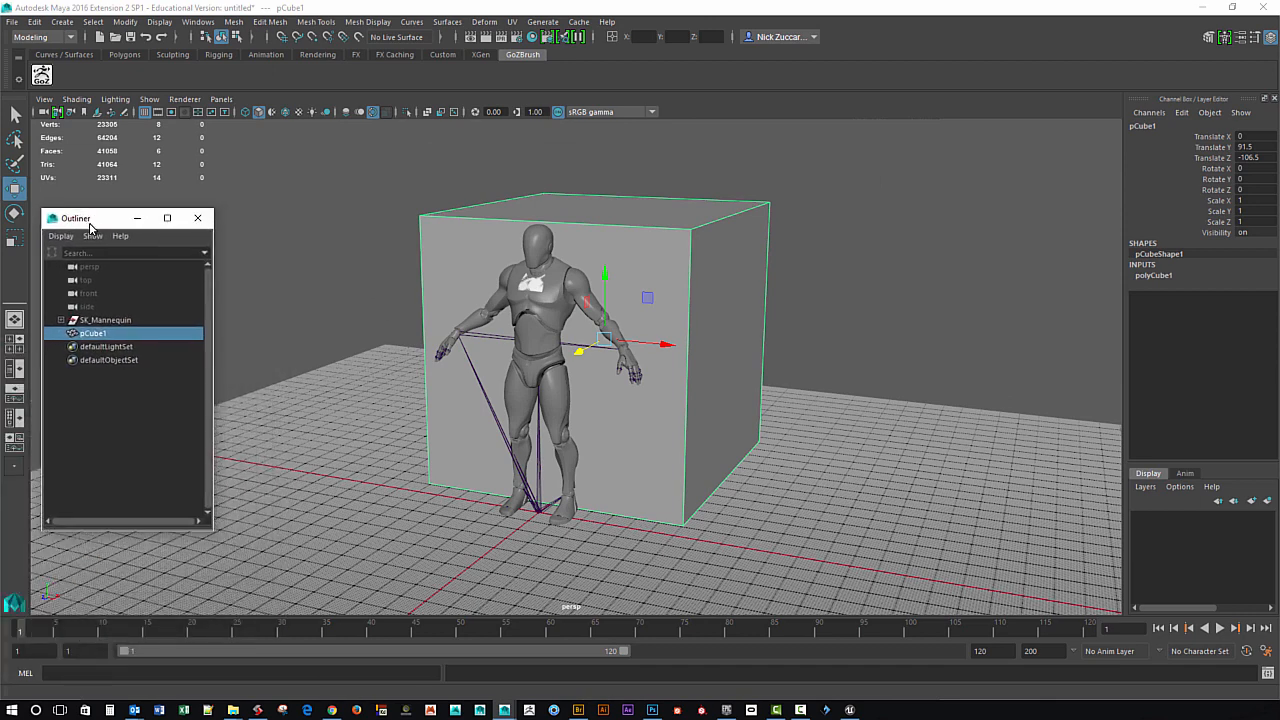
pyautogui.doubleClick(100, 334)
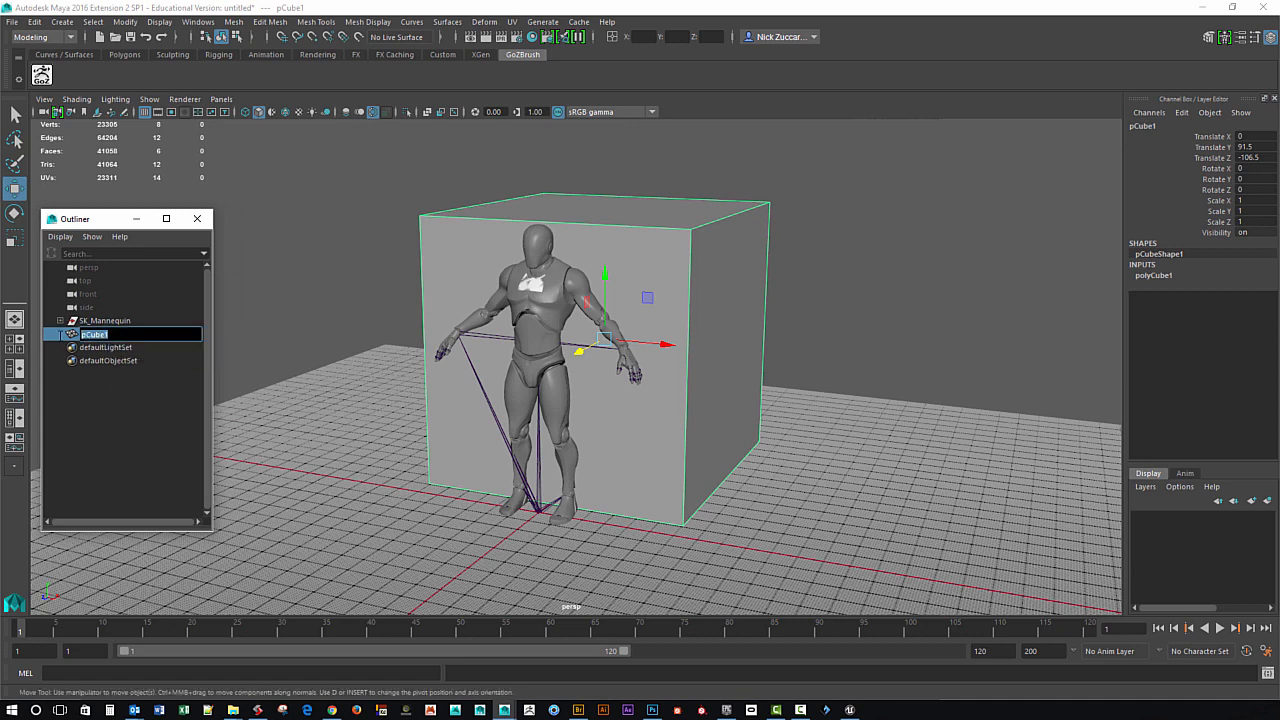
pyautogui.write('X182X182X182')
pyautogui.press('Return')
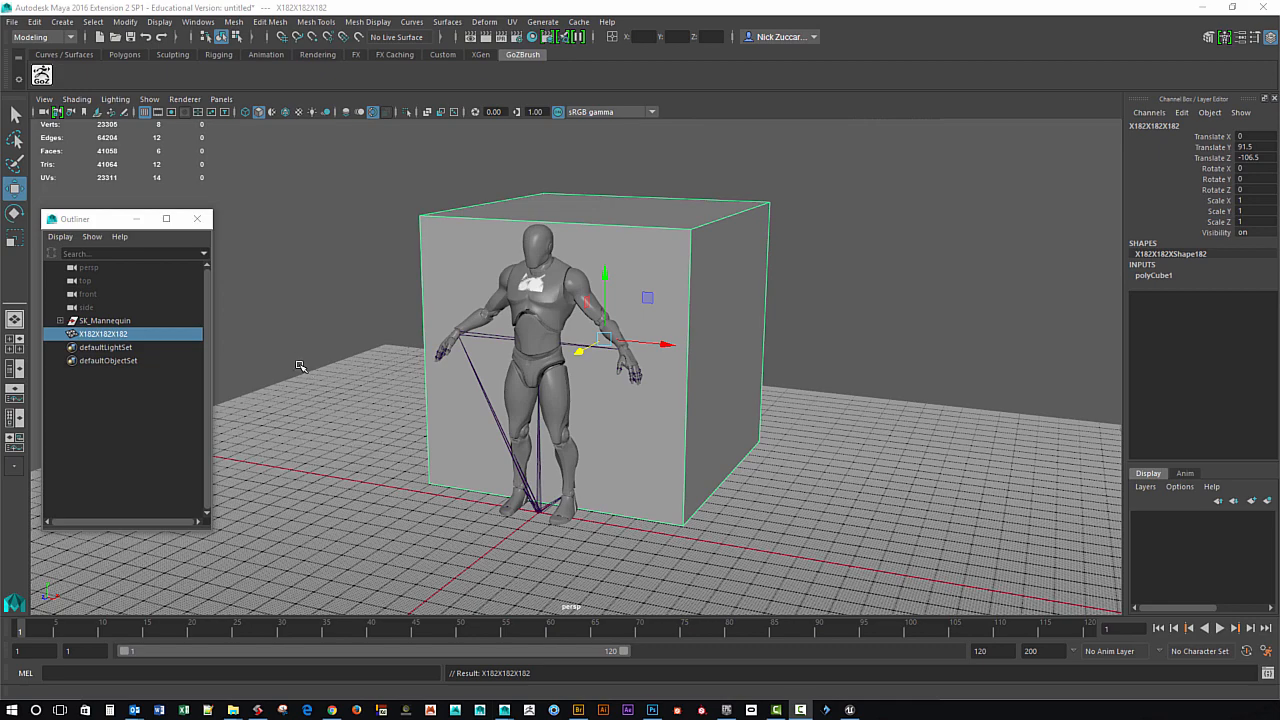
# Create a polygon cube with width, height and depth of 1.
pyautogui.keyDown('alt'); pyautogui.moveTo(445, 402); pyautogui.dragTo(566, 440); pyautogui.keyUp('alt')
pyautogui.keyDown('alt'); pyautogui.moveTo(566, 440); pyautogui.dragTo(537, 406, button='middle'); pyautogui.keyUp('alt')
pyautogui.keyDown('alt'); pyautogui.moveTo(537, 406); pyautogui.dragTo(568, 427, button='right'); pyautogui.keyUp('alt')
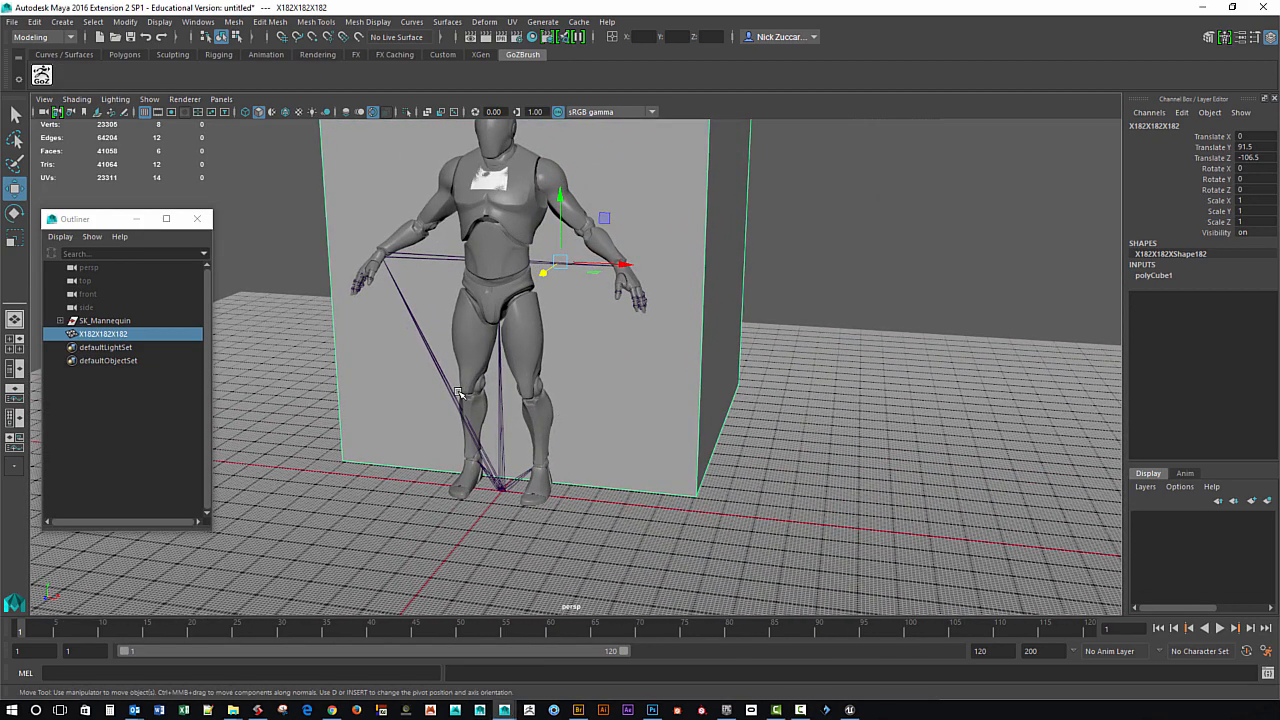
pyautogui.click(62, 21)
pyautogui.moveTo(207, 74)
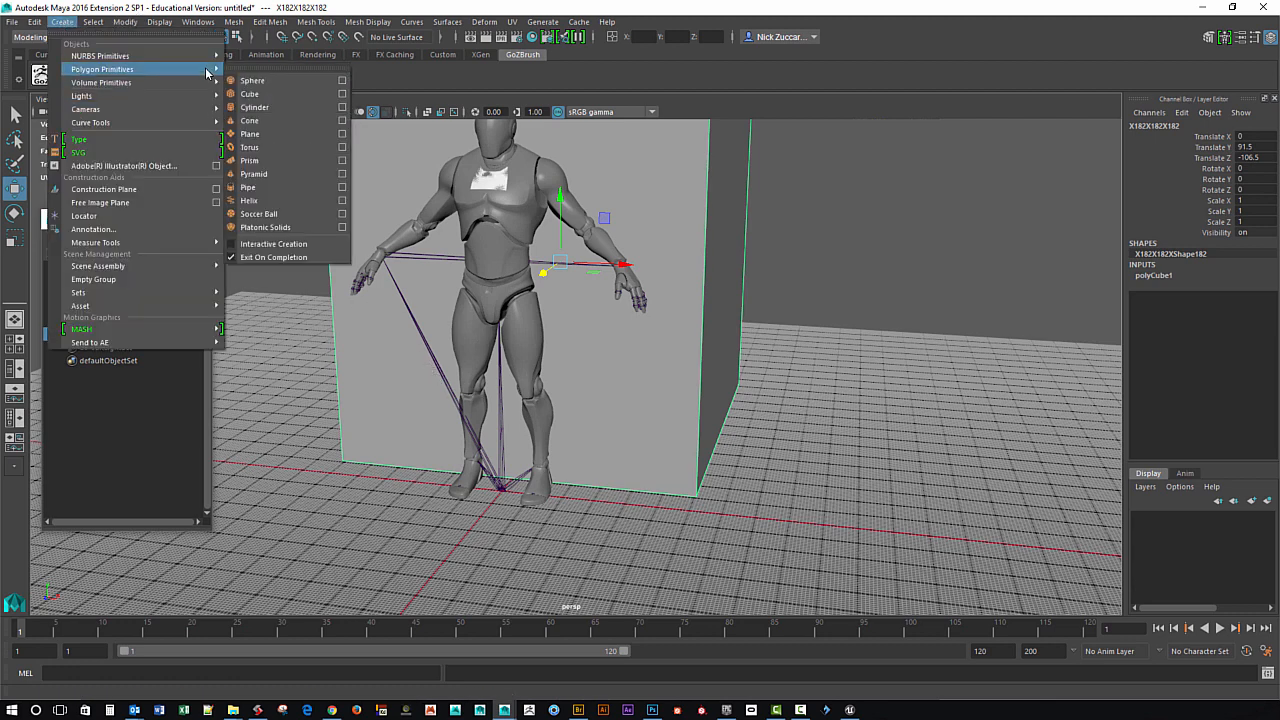
pyautogui.click(342, 94)
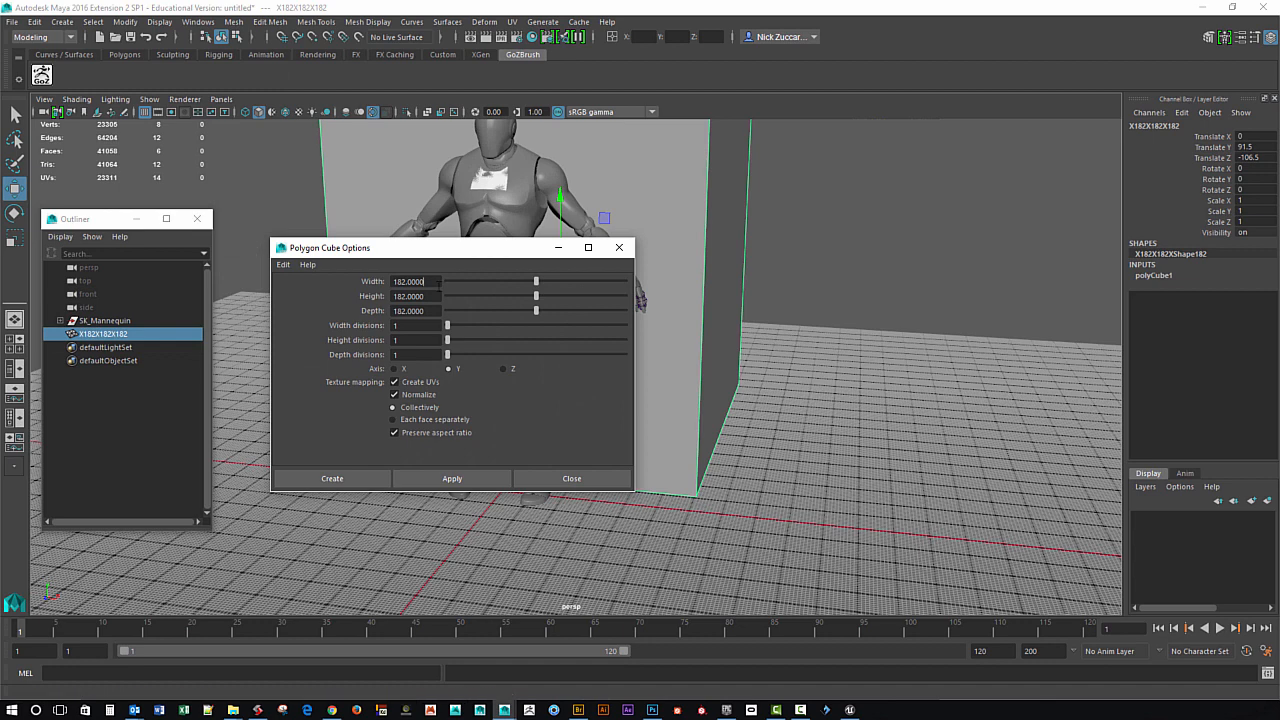
pyautogui.moveTo(430, 282); pyautogui.dragTo(339, 280)
pyautogui.write('1')
pyautogui.press('Tab')
pyautogui.write('1')
pyautogui.press('Tab')
pyautogui.write('1')
pyautogui.press('Tab')
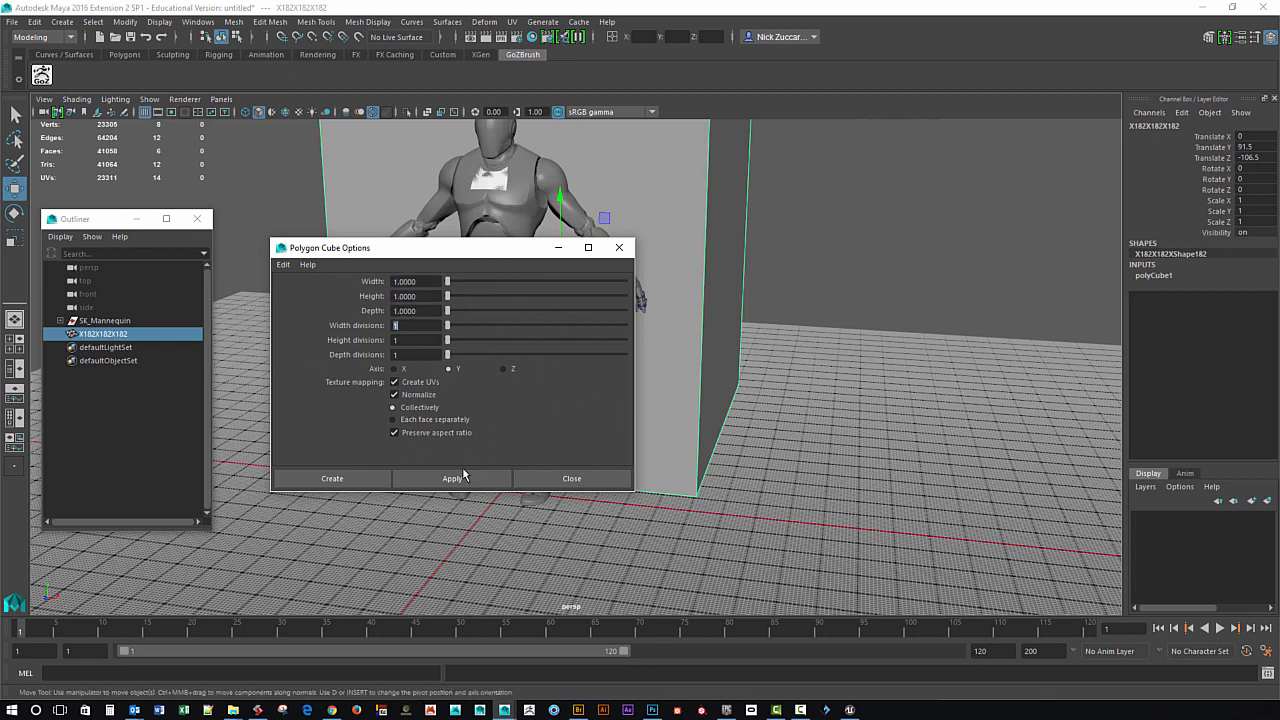
pyautogui.click(452, 478)
# Move the cube options out of the way and examine the small cube's size against the mannequin's feet.
pyautogui.moveTo(527, 251); pyautogui.dragTo(959, 300)
pyautogui.keyDown('alt'); pyautogui.moveTo(571, 503); pyautogui.dragTo(540, 445, button='middle'); pyautogui.keyUp('alt')
pyautogui.keyDown('alt'); pyautogui.moveTo(540, 445); pyautogui.dragTo(870, 625, button='right'); pyautogui.keyUp('alt')
pyautogui.keyDown('alt'); pyautogui.moveTo(551, 483); pyautogui.dragTo(706, 478, button='middle'); pyautogui.keyUp('alt')
pyautogui.keyDown('alt'); pyautogui.moveTo(482, 455); pyautogui.dragTo(580, 512, button='right'); pyautogui.keyUp('alt')
pyautogui.keyDown('alt'); pyautogui.moveTo(580, 512); pyautogui.dragTo(630, 402, button='middle'); pyautogui.keyUp('alt')
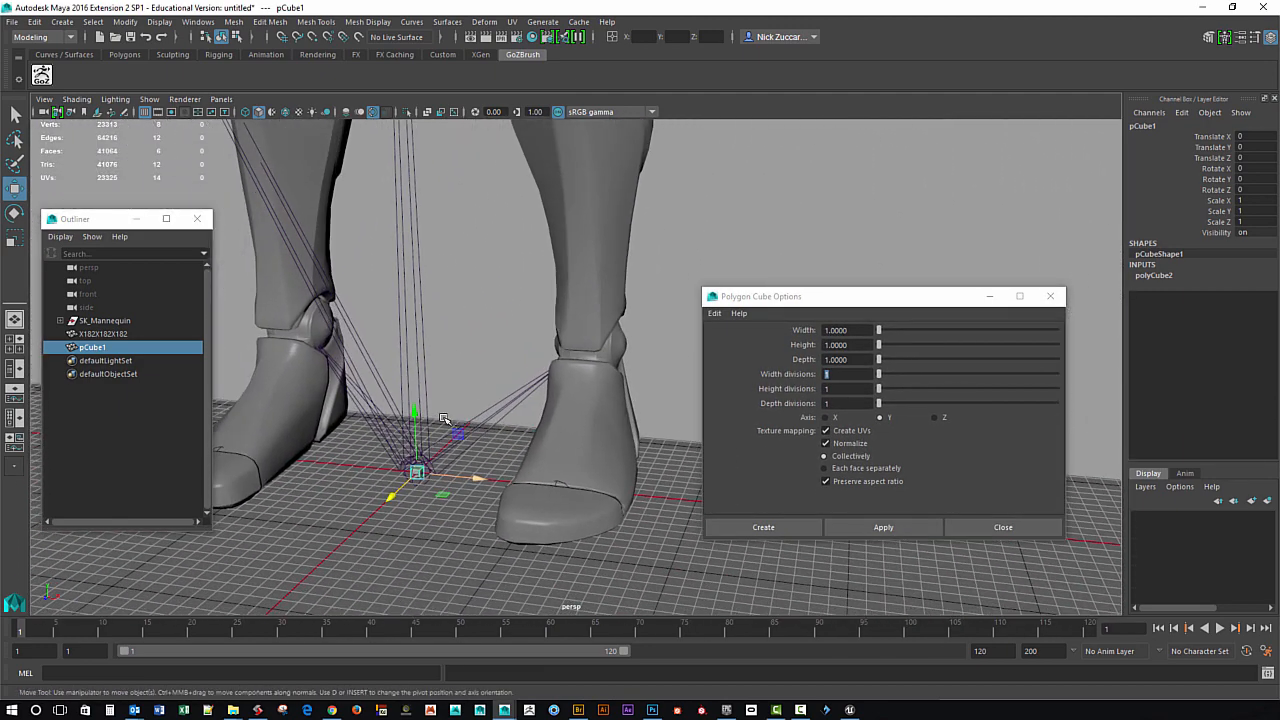
pyautogui.keyDown('alt'); pyautogui.moveTo(443, 420); pyautogui.dragTo(549, 494, button='right'); pyautogui.keyUp('alt')
pyautogui.keyDown('alt'); pyautogui.moveTo(549, 494); pyautogui.dragTo(598, 458, button='middle'); pyautogui.keyUp('alt')
pyautogui.keyDown('alt'); pyautogui.moveTo(598, 458); pyautogui.dragTo(482, 458); pyautogui.keyUp('alt')
pyautogui.keyDown('alt'); pyautogui.moveTo(429, 422); pyautogui.dragTo(483, 374, button='middle'); pyautogui.keyUp('alt')
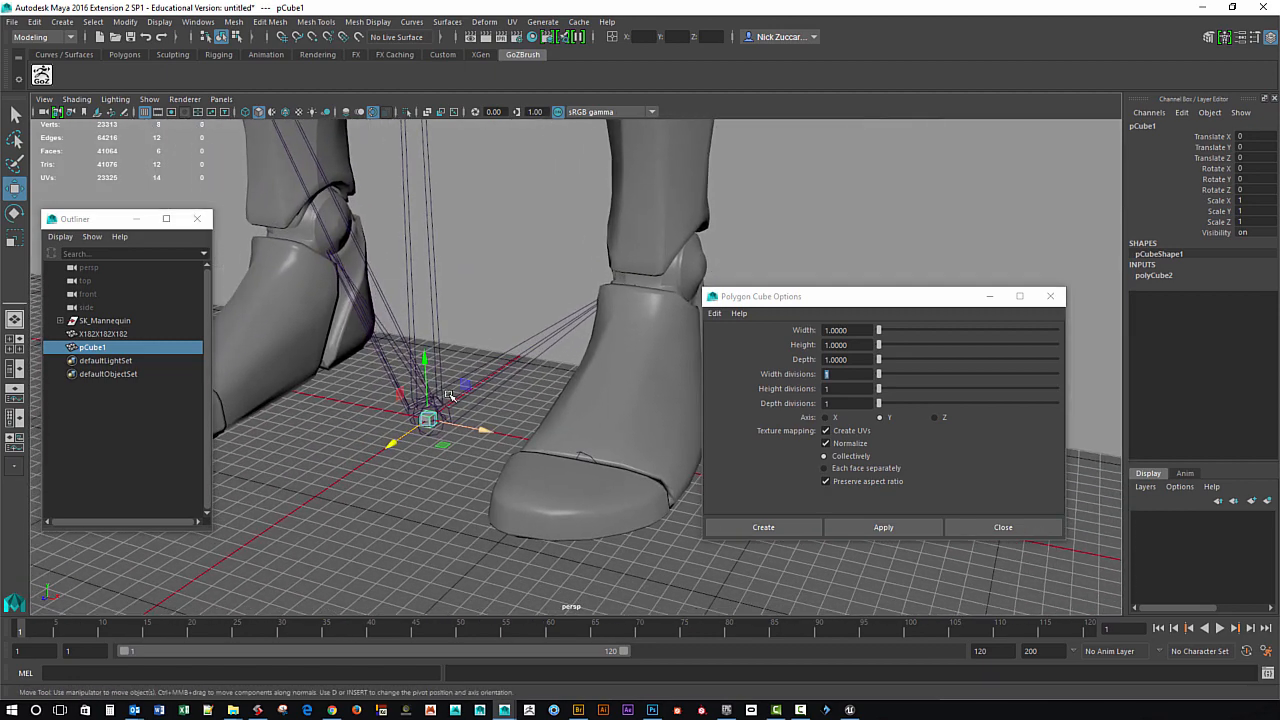
pyautogui.keyDown('alt'); pyautogui.moveTo(443, 398); pyautogui.dragTo(509, 437, button='right'); pyautogui.keyUp('alt')
pyautogui.keyDown('alt'); pyautogui.moveTo(491, 440); pyautogui.dragTo(514, 429, button='middle'); pyautogui.keyUp('alt')
pyautogui.keyDown('alt'); pyautogui.moveTo(504, 406); pyautogui.dragTo(474, 412); pyautogui.keyUp('alt')
pyautogui.keyDown('alt'); pyautogui.moveTo(491, 445); pyautogui.dragTo(520, 431, button='middle'); pyautogui.keyUp('alt')
pyautogui.keyDown('alt'); pyautogui.moveTo(520, 431); pyautogui.dragTo(490, 450); pyautogui.keyUp('alt')
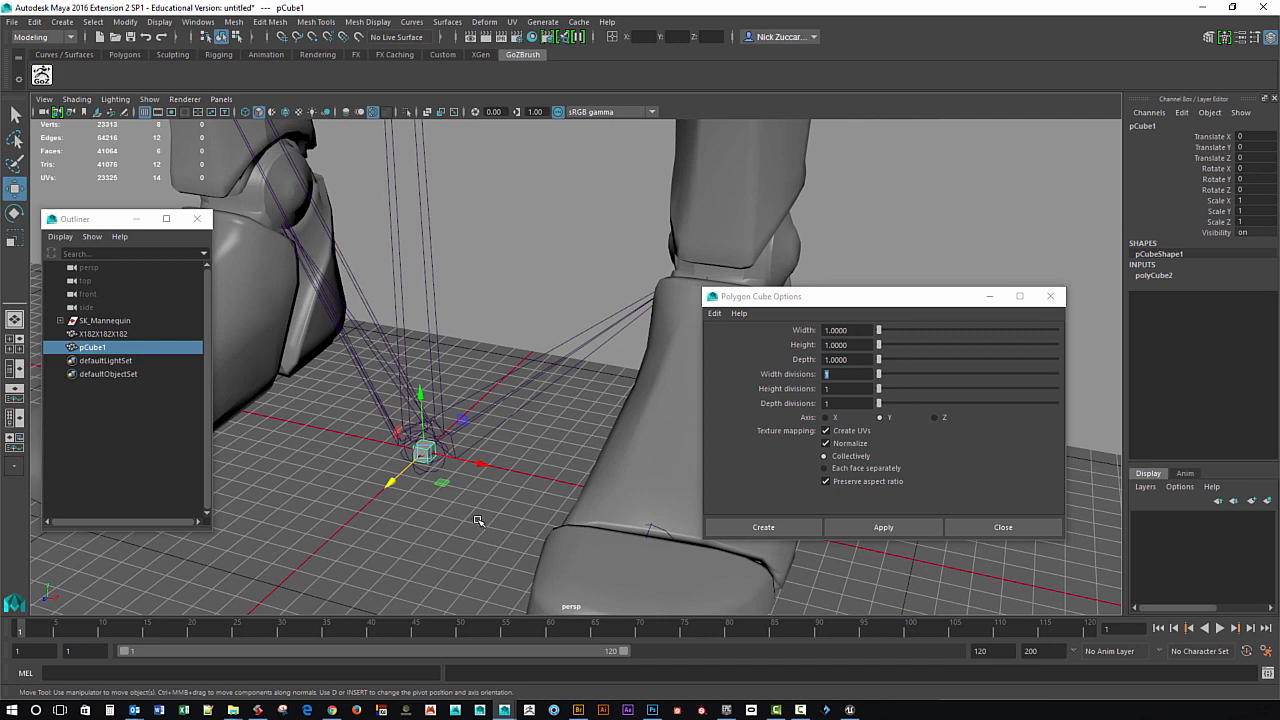
# Select the small cube between the mannequin's feet and close the Polygon Cube Options.
pyautogui.click(468, 512)
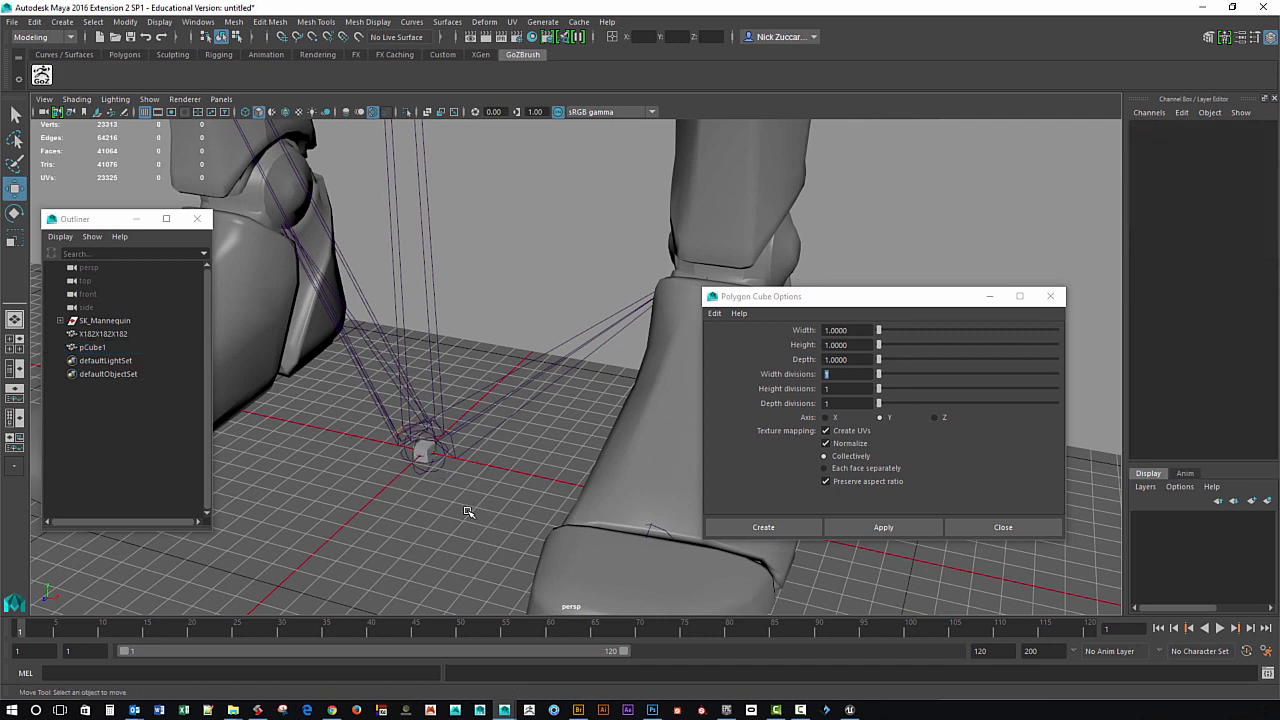
pyautogui.click(425, 455)
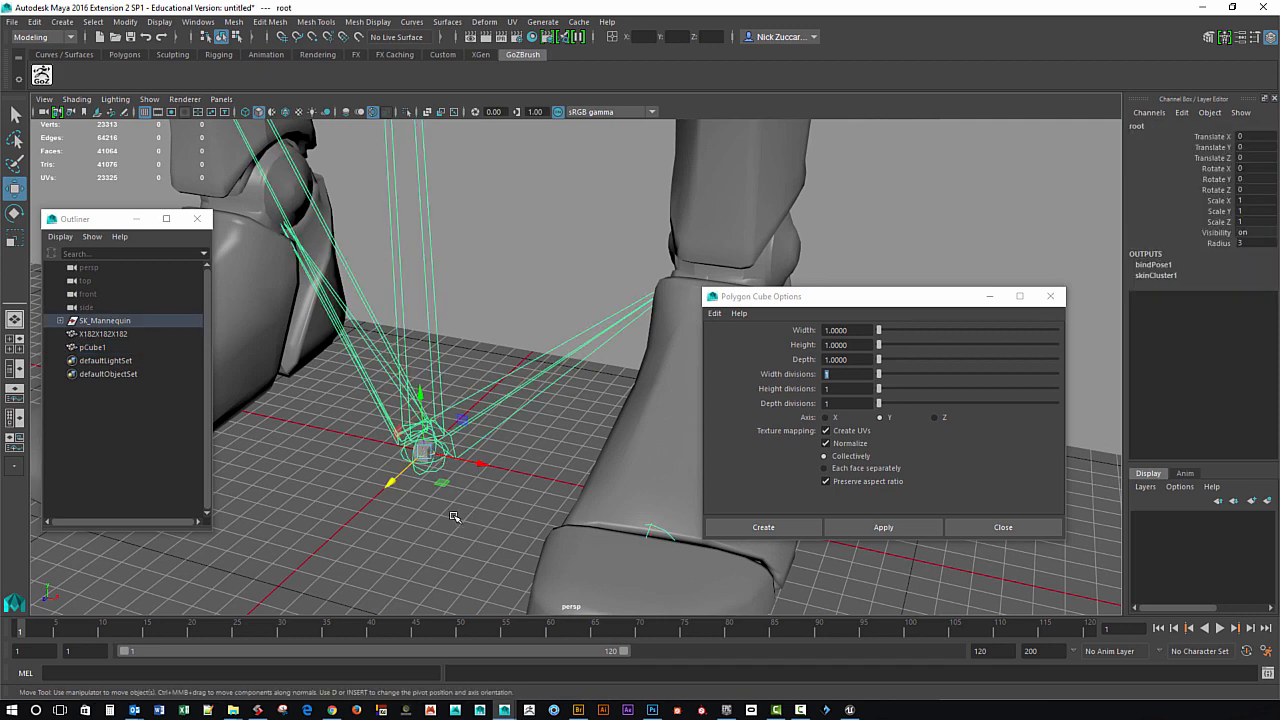
pyautogui.click(333, 489)
pyautogui.click(94, 349)
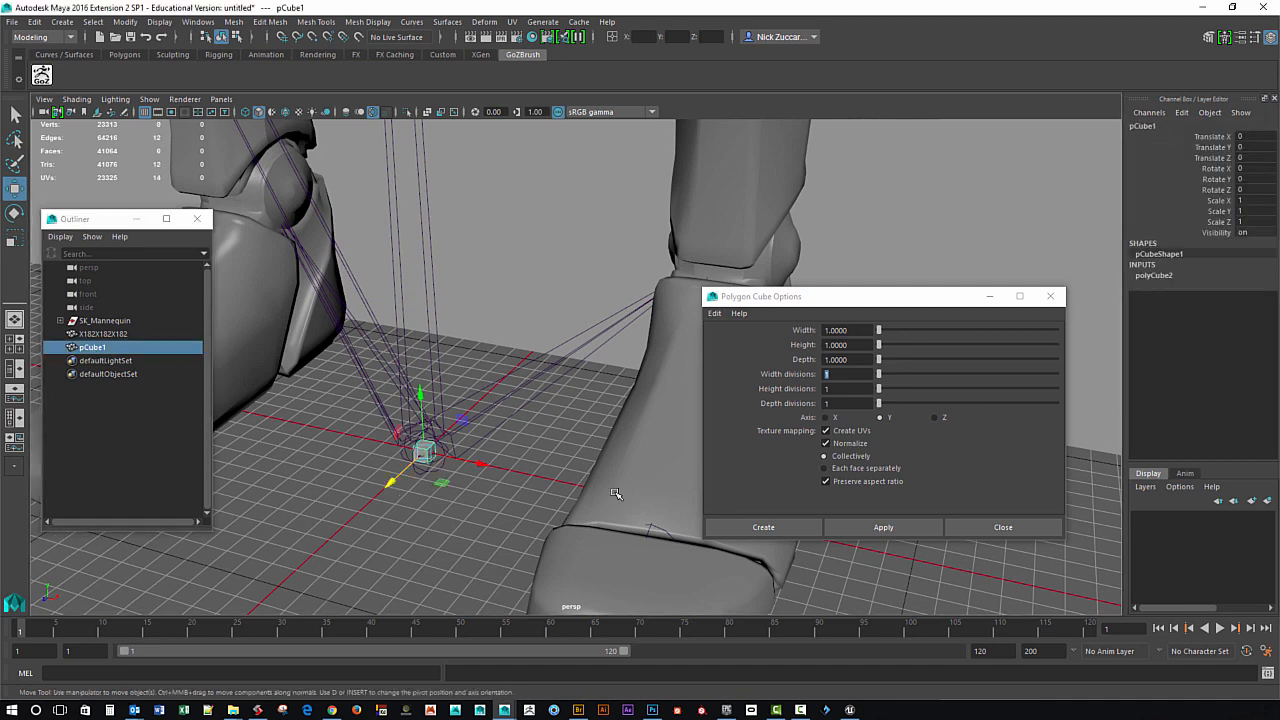
pyautogui.keyDown('alt'); pyautogui.moveTo(585, 471); pyautogui.dragTo(429, 429, button='right'); pyautogui.keyUp('alt')
pyautogui.keyDown('alt'); pyautogui.moveTo(565, 453); pyautogui.dragTo(474, 443, button='middle'); pyautogui.keyUp('alt')
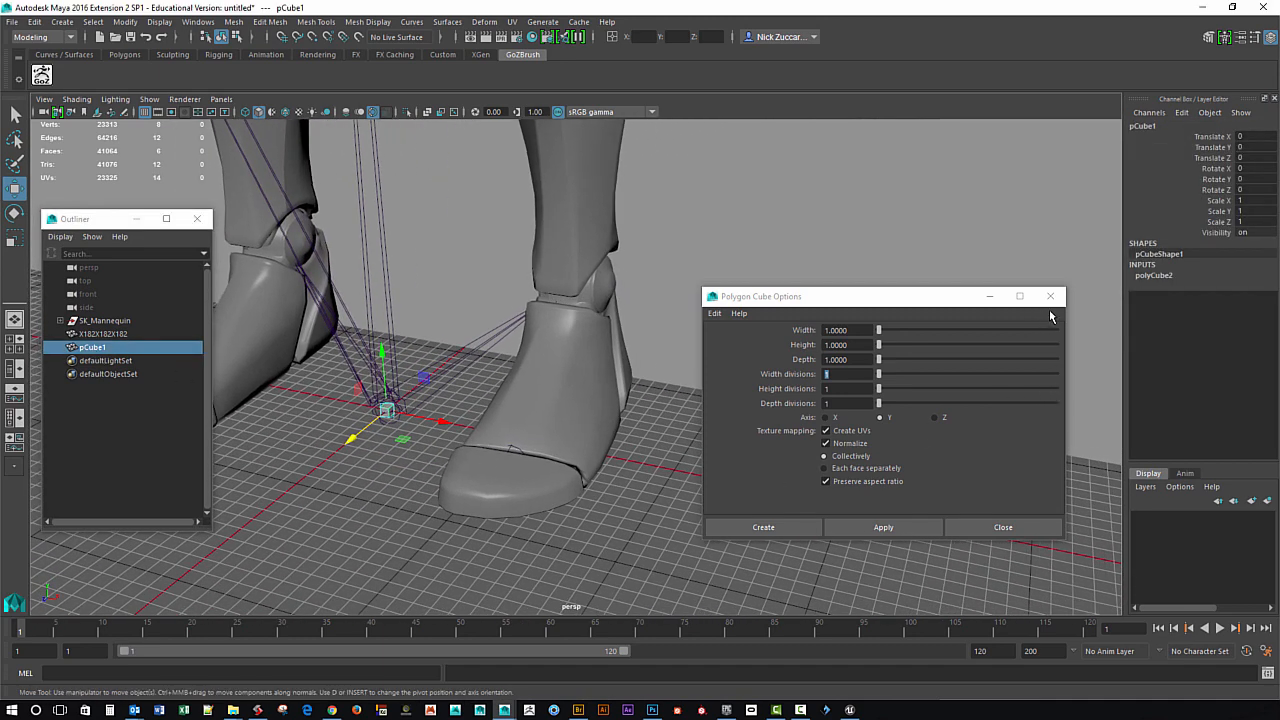
pyautogui.click(1052, 302)
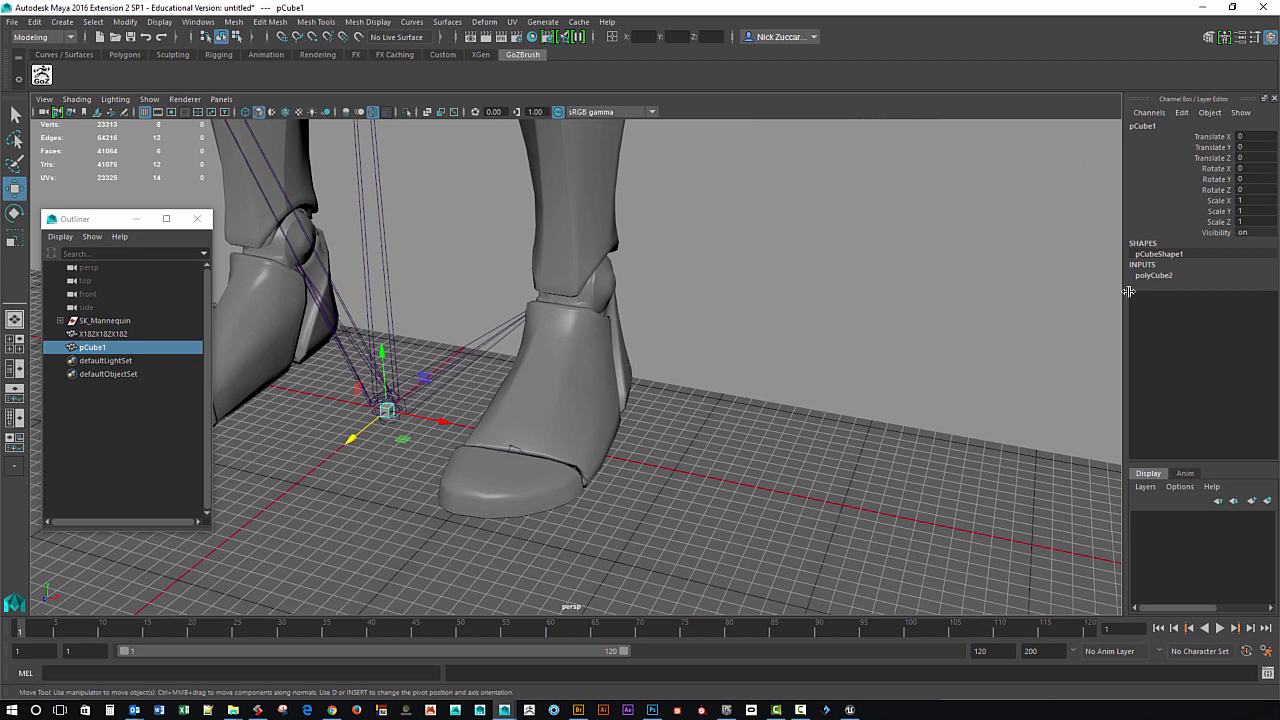
# Set the small cube's width, height and depth to 10 in its creation inputs.
pyautogui.click(1155, 276)
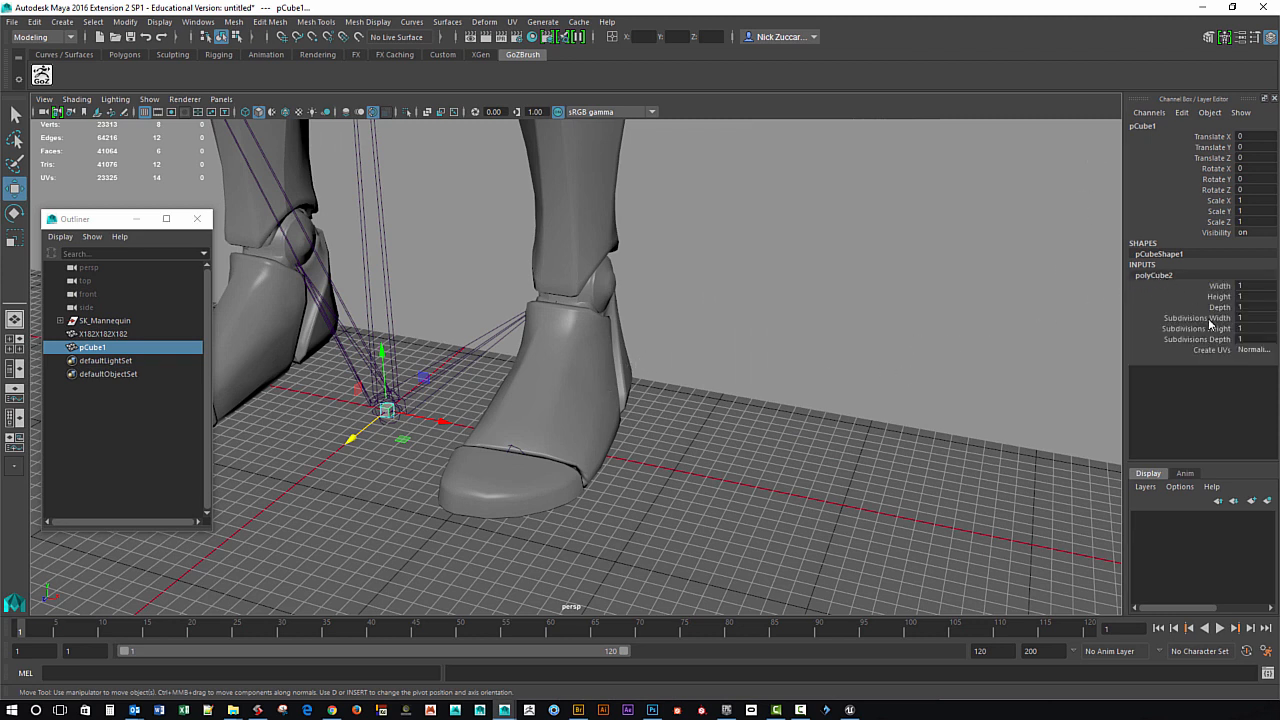
pyautogui.moveTo(1249, 286); pyautogui.dragTo(1253, 307)
pyautogui.write('10')
pyautogui.press('Return')
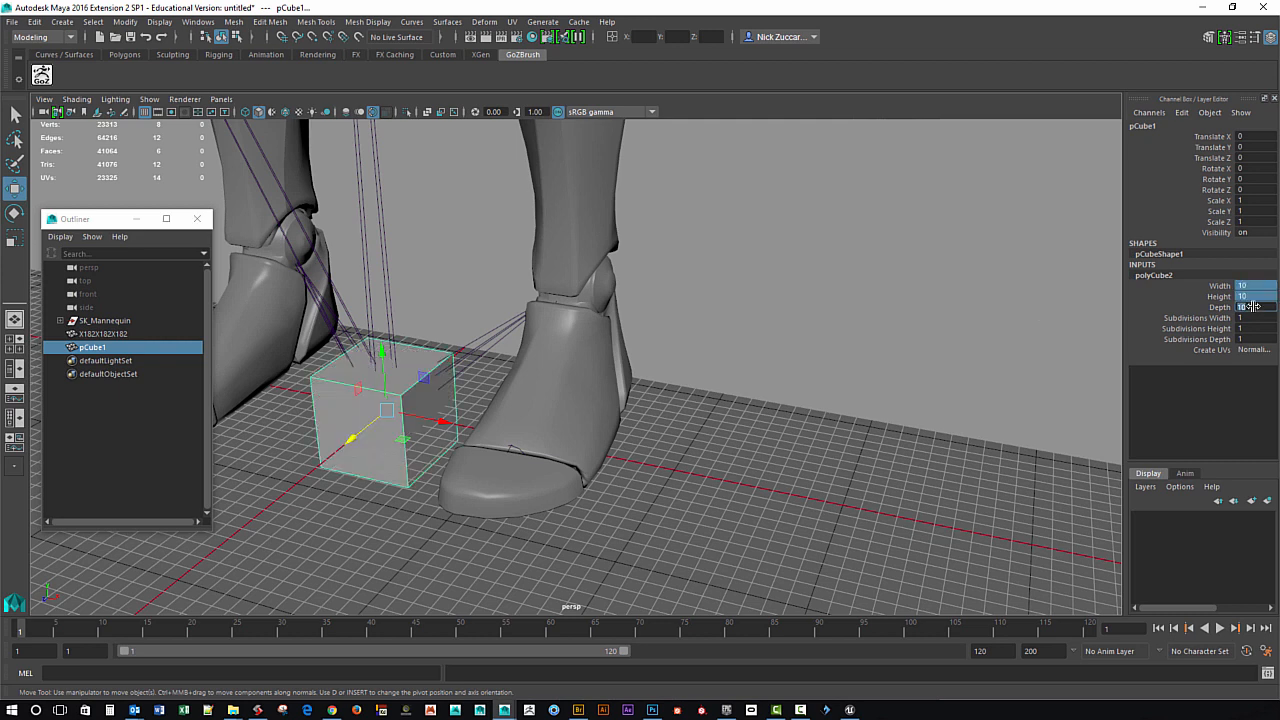
# Try the cube's width, height and depth at 15, and set all three back to 10.
pyautogui.click(1256, 285)
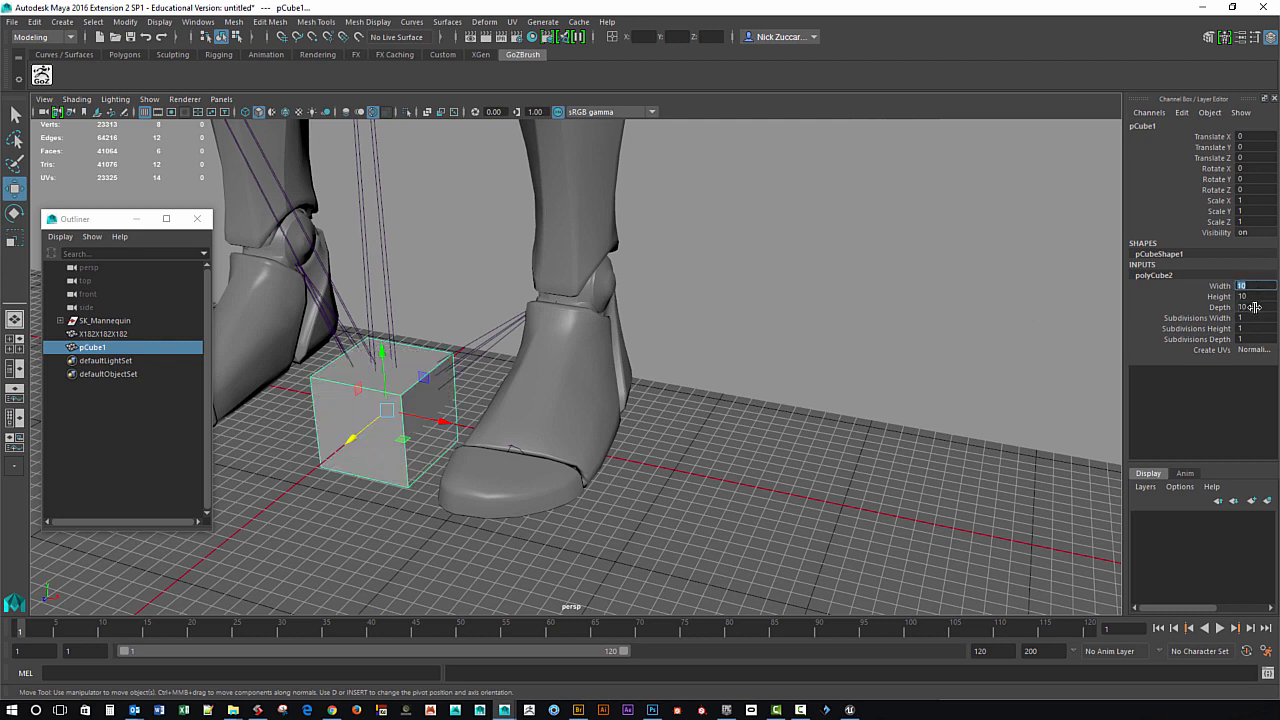
pyautogui.keyDown('shift'); pyautogui.click(1253, 307); pyautogui.keyUp('shift')
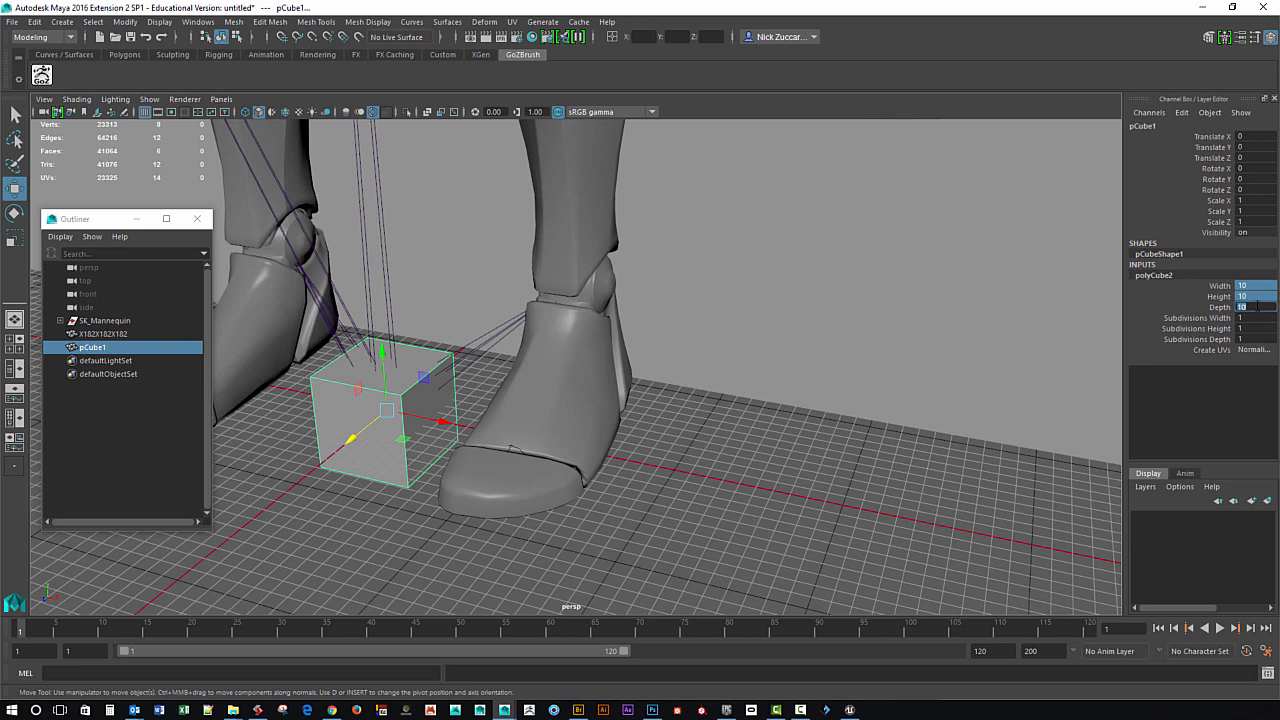
pyautogui.write('15')
pyautogui.press('Return')
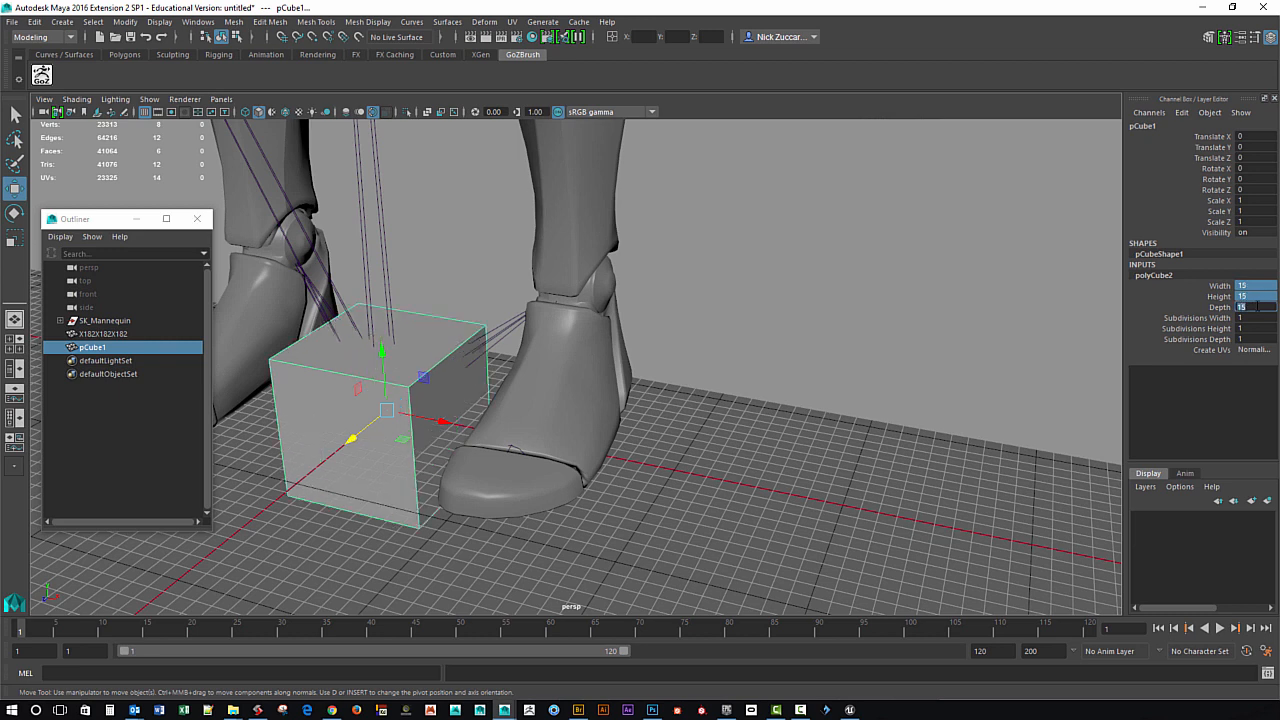
pyautogui.write('10')
pyautogui.press('Return')
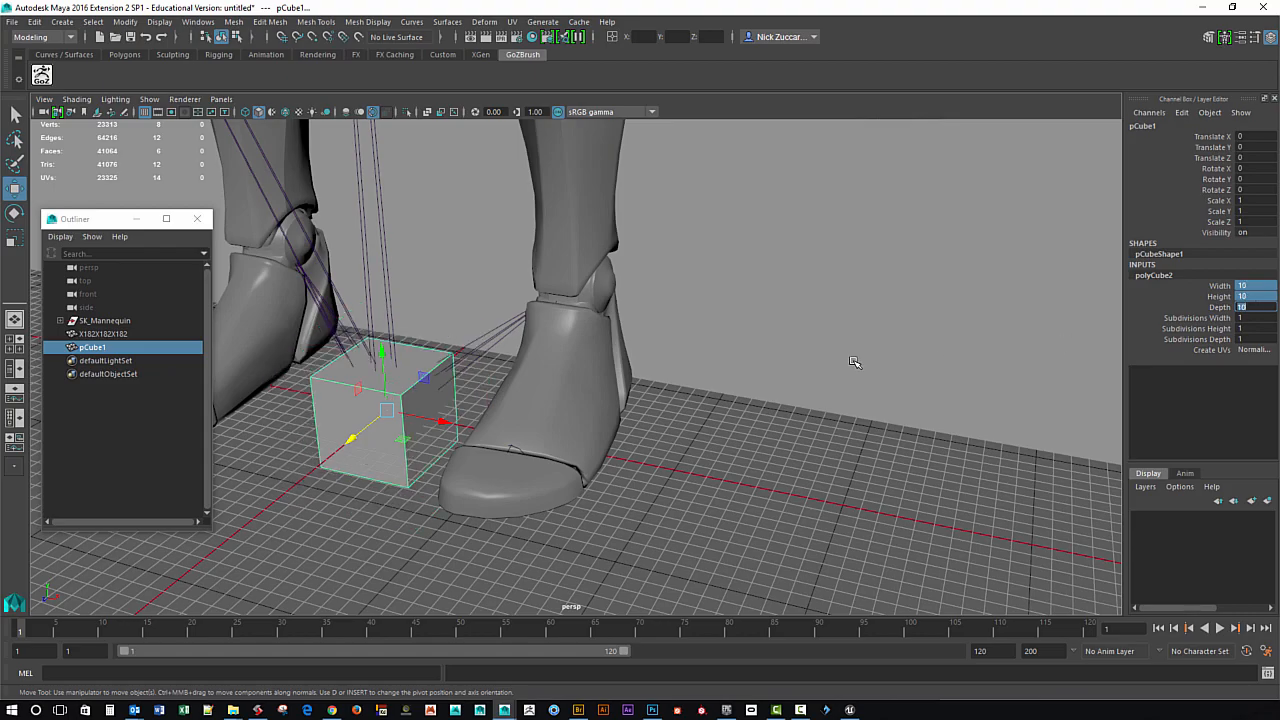
# Compare the 10-unit cube with the mannequin's feet and hide SK_Mannequin.
pyautogui.keyDown('alt'); pyautogui.moveTo(902, 365); pyautogui.dragTo(577, 271, button='right'); pyautogui.keyUp('alt')
pyautogui.keyDown('alt'); pyautogui.moveTo(624, 270); pyautogui.dragTo(626, 357, button='middle'); pyautogui.keyUp('alt')
pyautogui.moveTo(627, 370)
pyautogui.keyDown('alt'); pyautogui.mouseDown()
pyautogui.moveTo(728, 354)
pyautogui.moveTo(625, 366)
pyautogui.mouseUp(); pyautogui.keyUp('alt')
pyautogui.click(706, 503)
pyautogui.keyDown('alt'); pyautogui.moveTo(710, 485); pyautogui.dragTo(737, 386, button='middle'); pyautogui.keyUp('alt')
pyautogui.keyDown('alt'); pyautogui.moveTo(602, 354); pyautogui.dragTo(707, 413, button='right'); pyautogui.keyUp('alt')
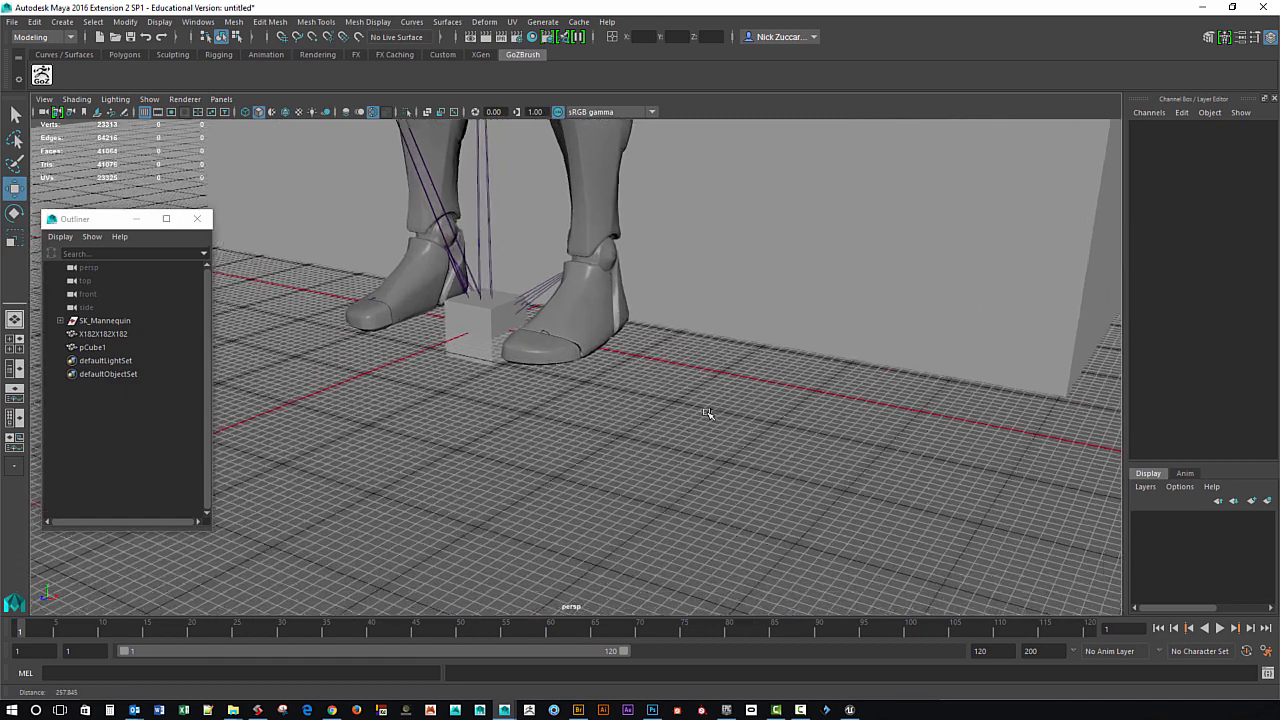
pyautogui.keyDown('alt'); pyautogui.moveTo(588, 380); pyautogui.dragTo(651, 426, button='middle'); pyautogui.keyUp('alt')
pyautogui.keyDown('alt'); pyautogui.moveTo(651, 426); pyautogui.dragTo(716, 451); pyautogui.keyUp('alt')
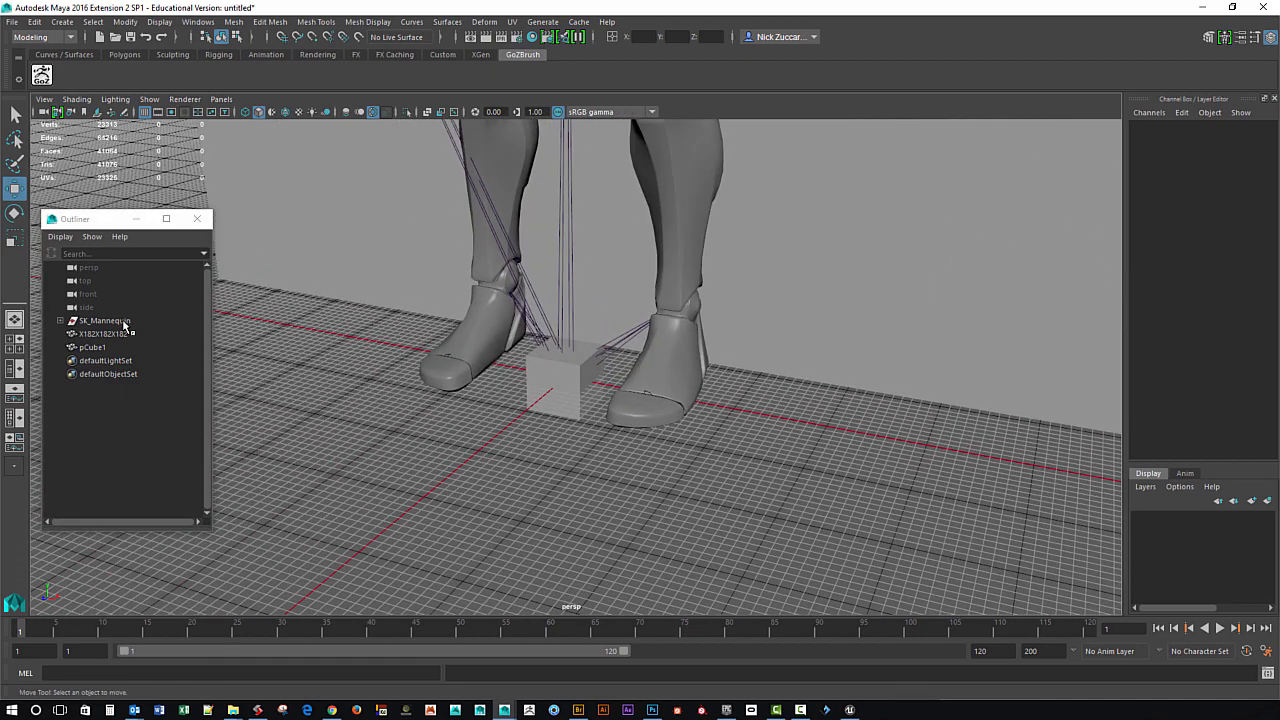
pyautogui.click(104, 321)
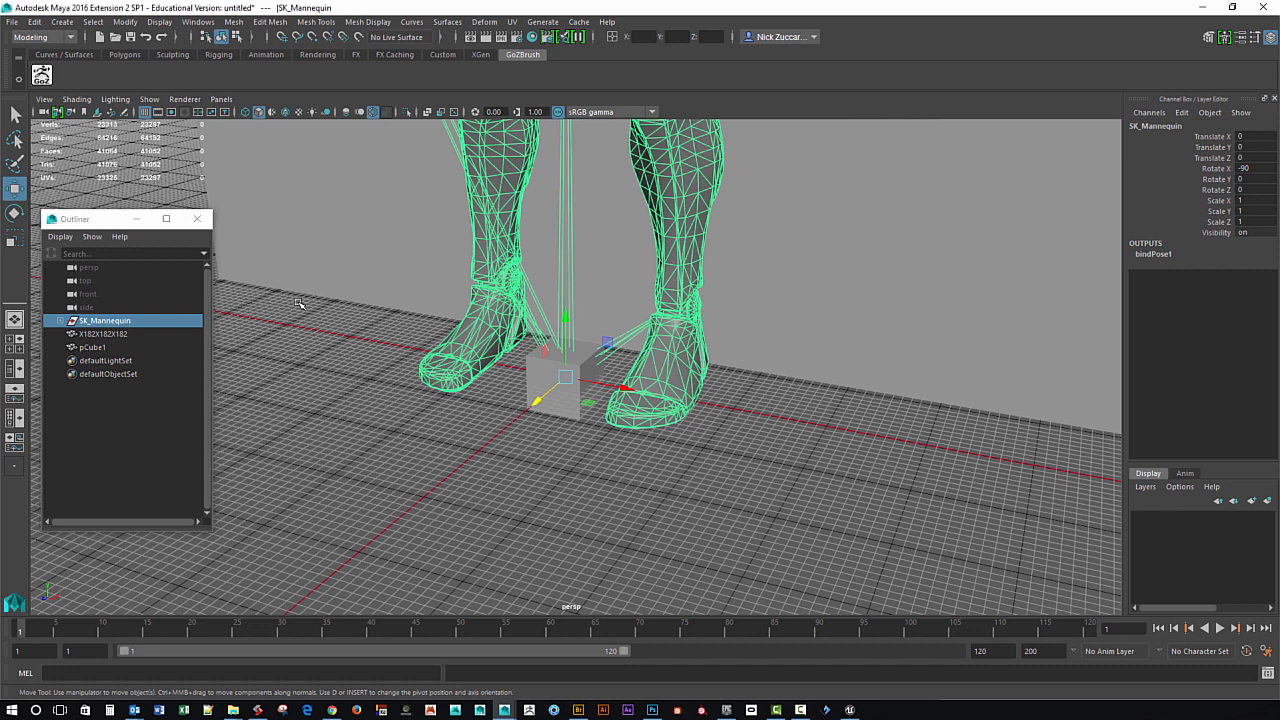
pyautogui.hotkey('ctrl', 'h')
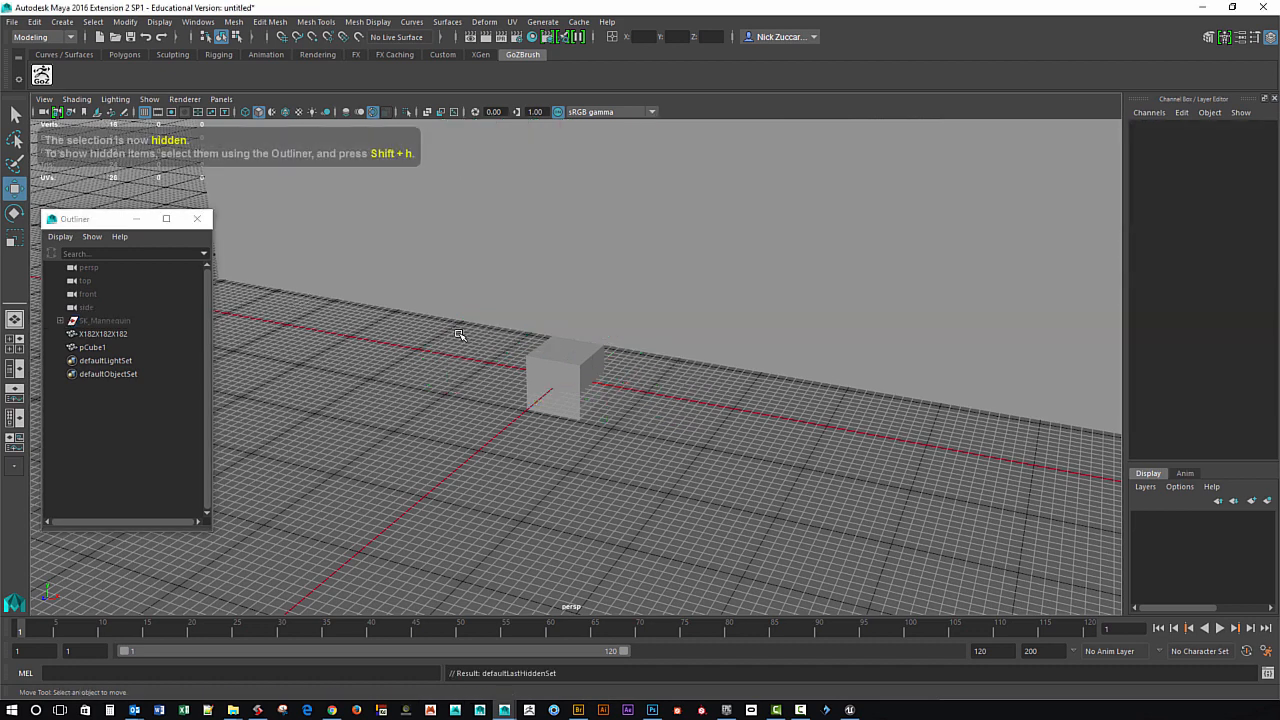
pyautogui.click(160, 21)
pyautogui.moveTo(208, 90)
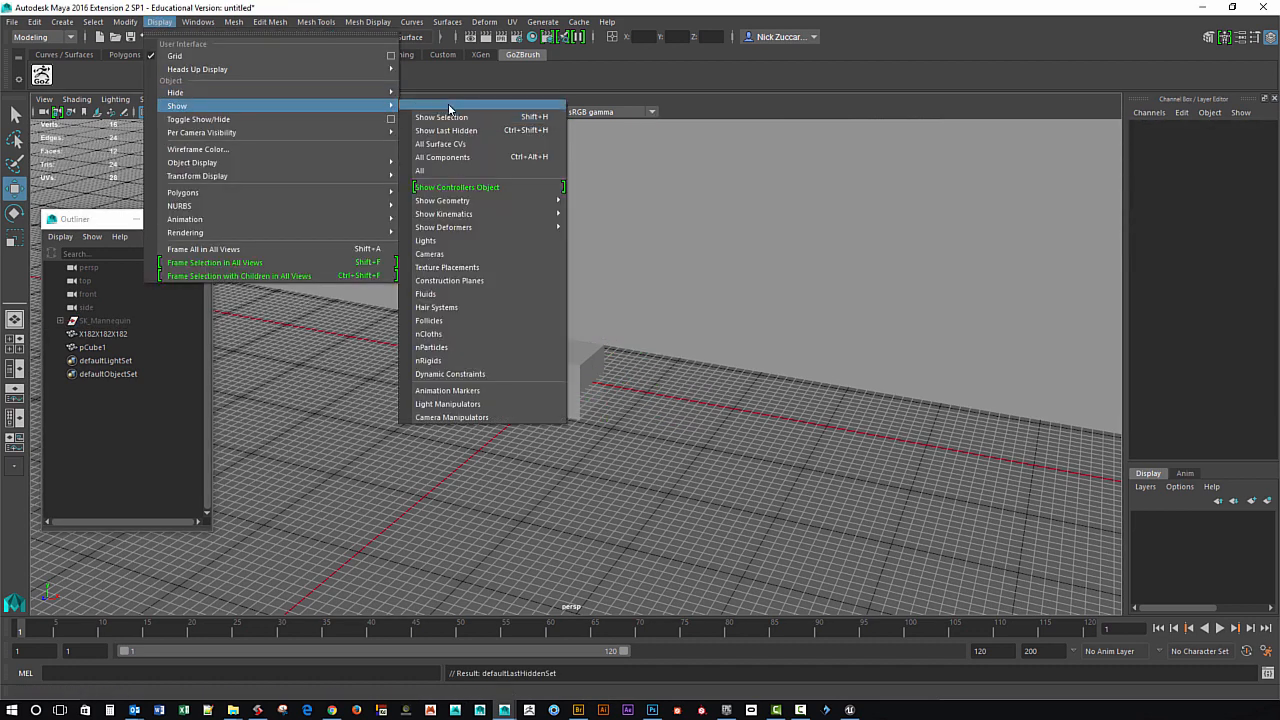
pyautogui.click(322, 450)
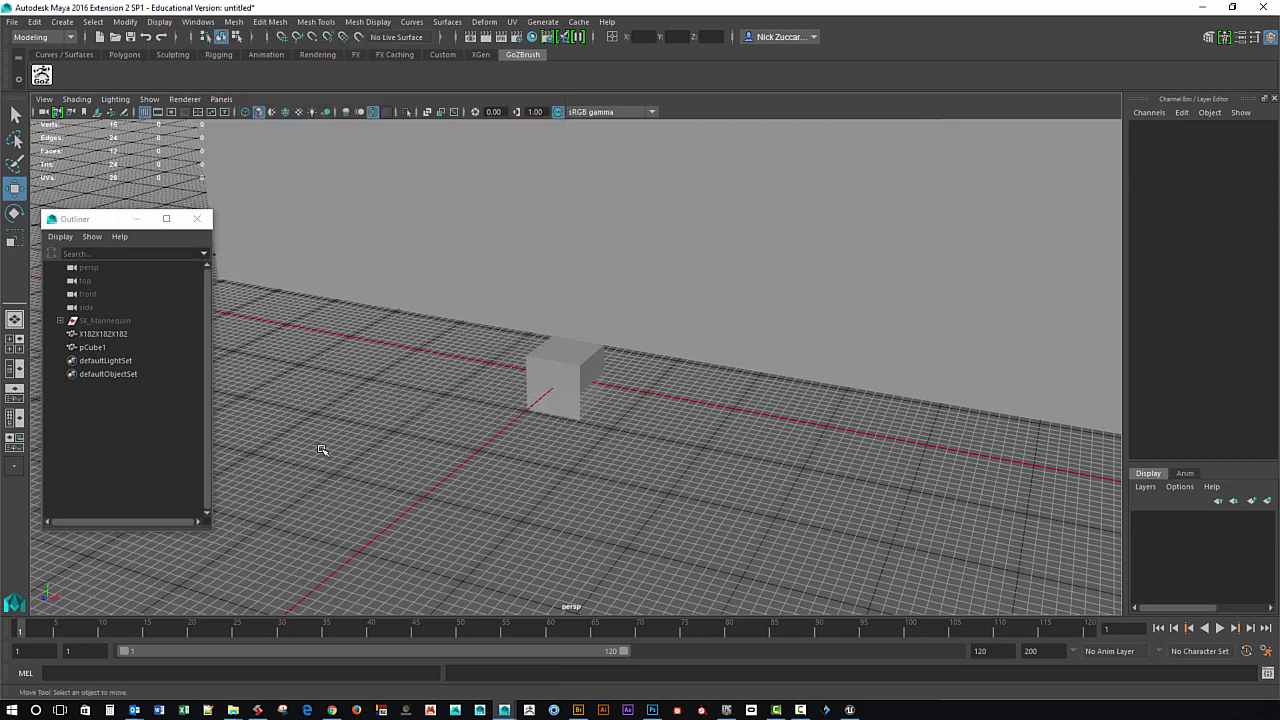
# Hide the large X182X182X182 cube.
pyautogui.keyDown('alt'); pyautogui.moveTo(554, 436); pyautogui.dragTo(357, 323, button='right'); pyautogui.keyUp('alt')
pyautogui.click(370, 295)
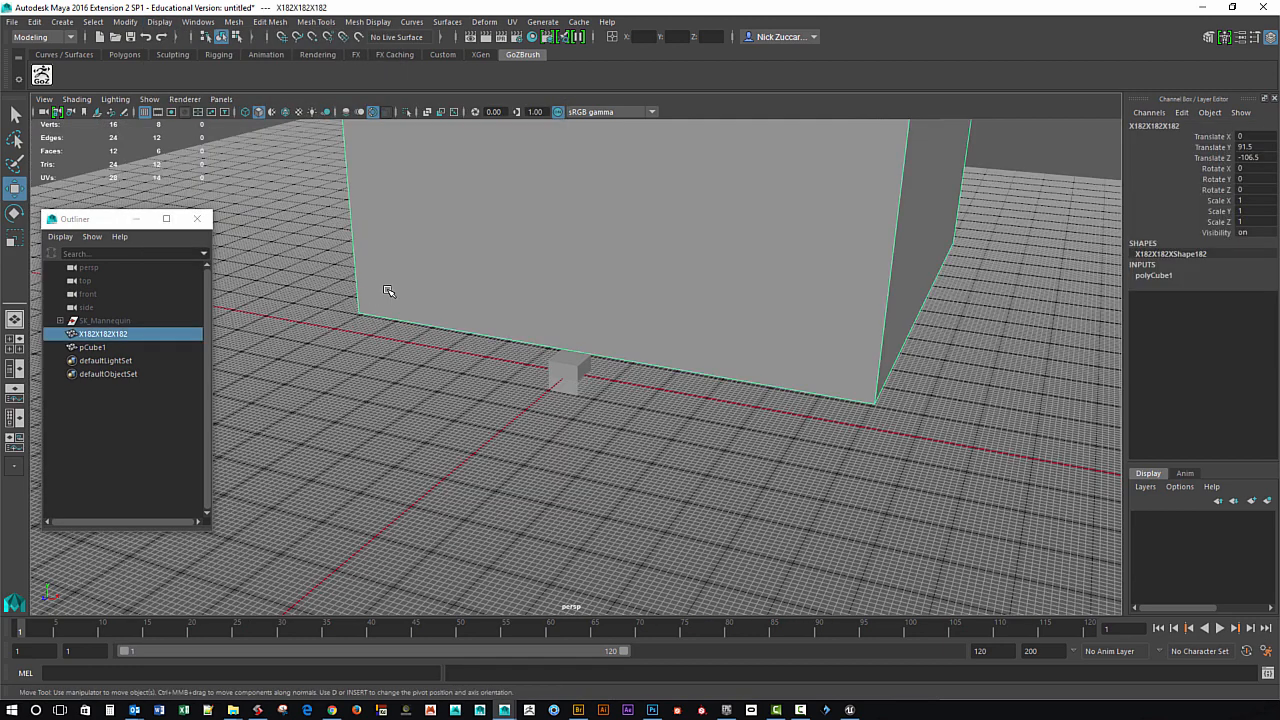
pyautogui.keyDown('alt'); pyautogui.moveTo(386, 286); pyautogui.dragTo(391, 384, button='middle'); pyautogui.keyUp('alt')
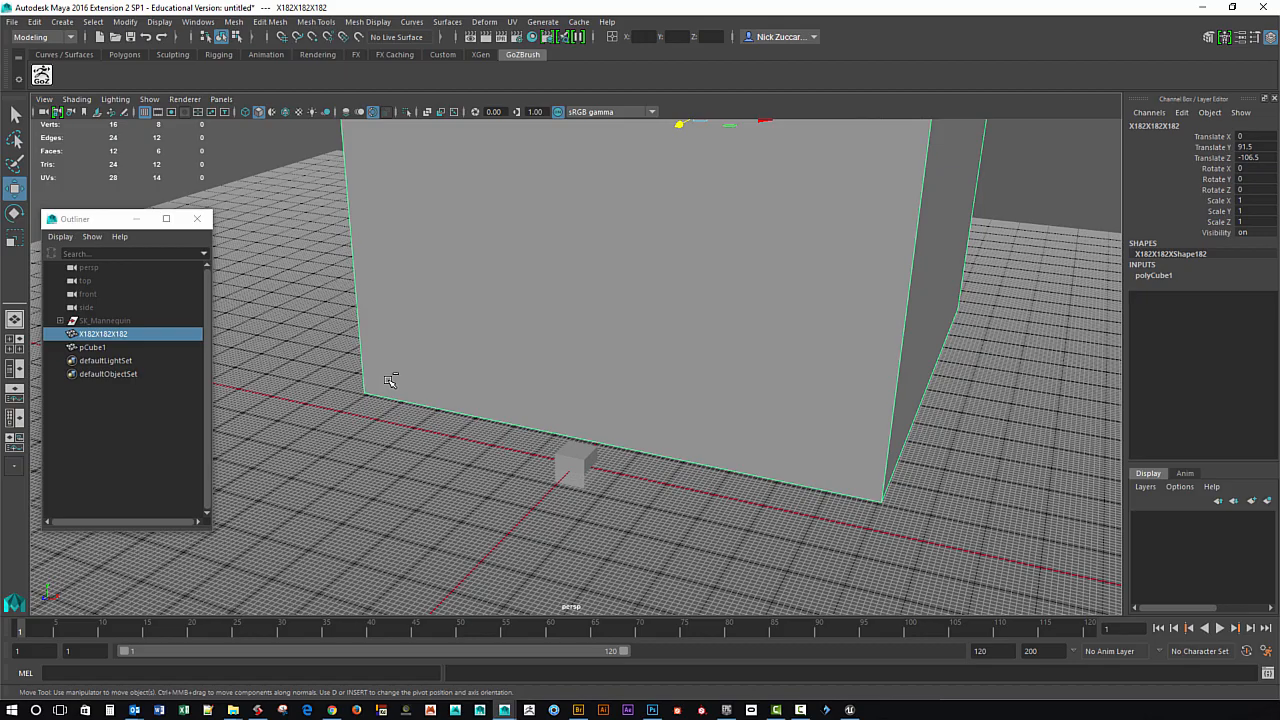
pyautogui.hotkey('ctrl', 'h')
# Select the 10-unit cube at the origin and examine how it sits on the ground grid.
pyautogui.keyDown('alt'); pyautogui.moveTo(474, 470); pyautogui.dragTo(541, 473); pyautogui.keyUp('alt')
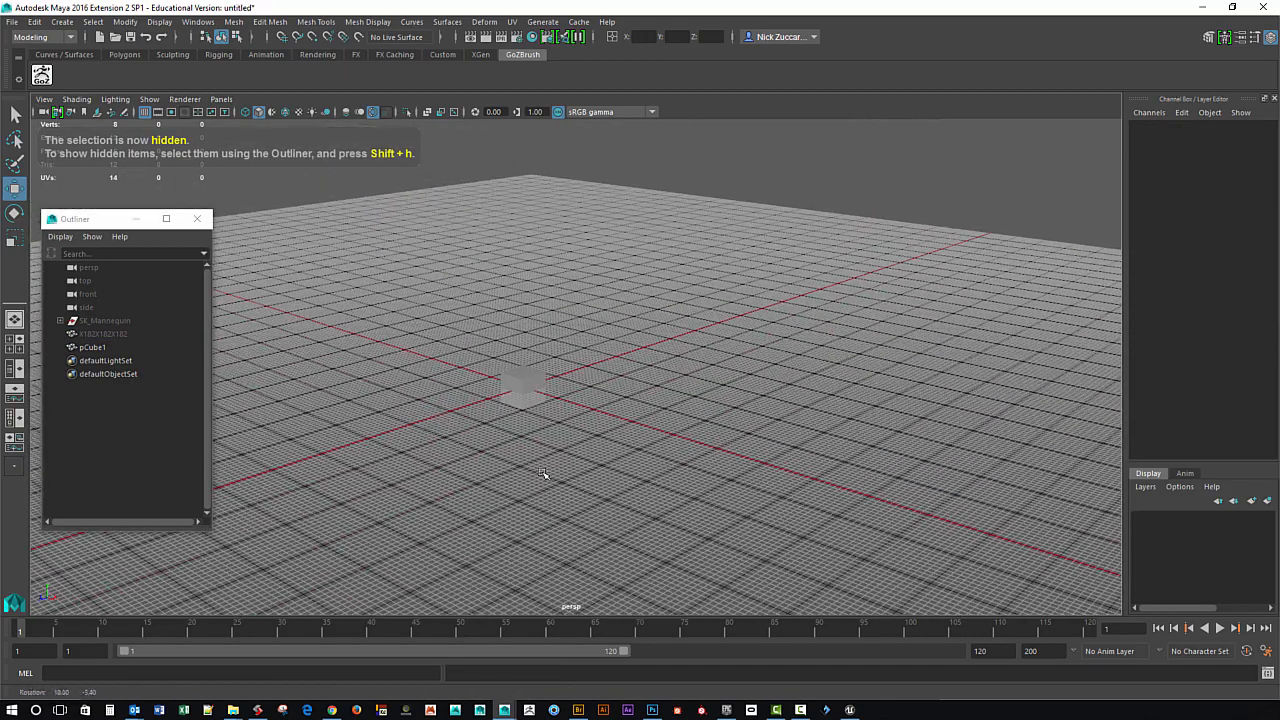
pyautogui.keyDown('alt'); pyautogui.moveTo(543, 474); pyautogui.dragTo(643, 491, button='right'); pyautogui.keyUp('alt')
pyautogui.keyDown('alt'); pyautogui.moveTo(643, 491); pyautogui.dragTo(706, 466, button='middle'); pyautogui.keyUp('alt')
pyautogui.keyDown('alt'); pyautogui.moveTo(350, 405); pyautogui.dragTo(528, 450, button='right'); pyautogui.keyUp('alt')
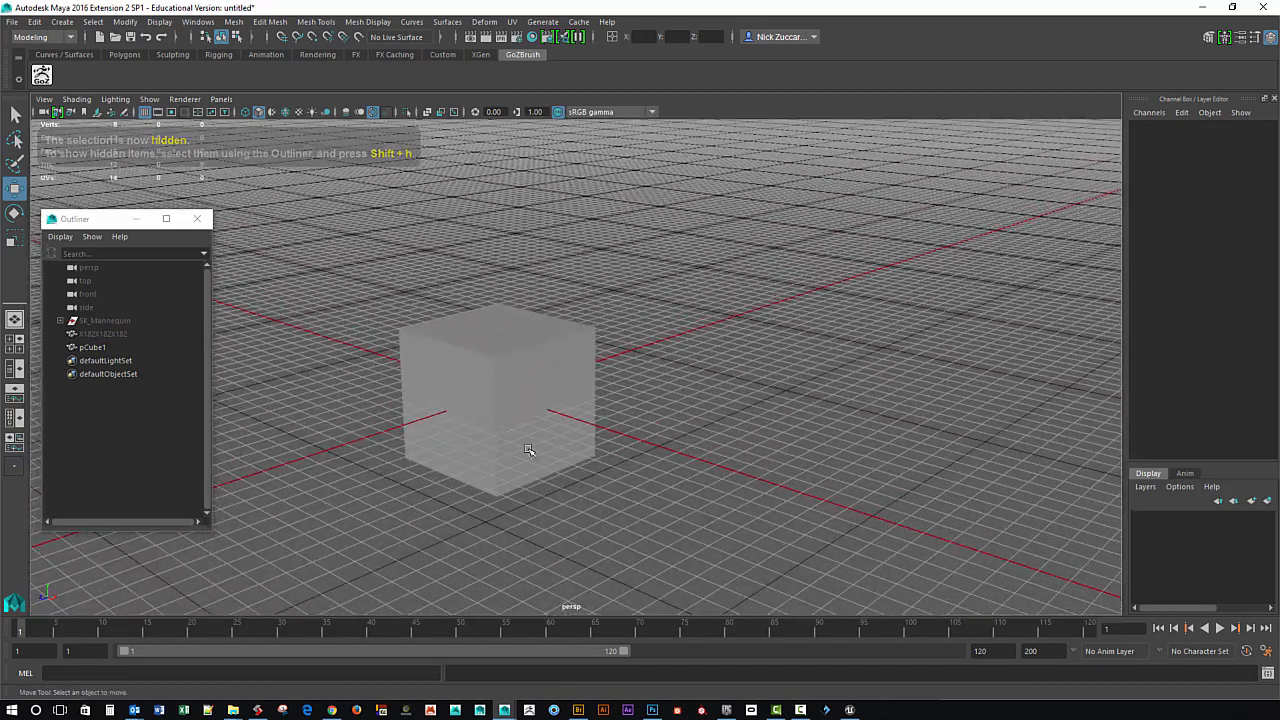
pyautogui.click(502, 417)
pyautogui.keyDown('alt'); pyautogui.moveTo(485, 401); pyautogui.dragTo(557, 474); pyautogui.keyUp('alt')
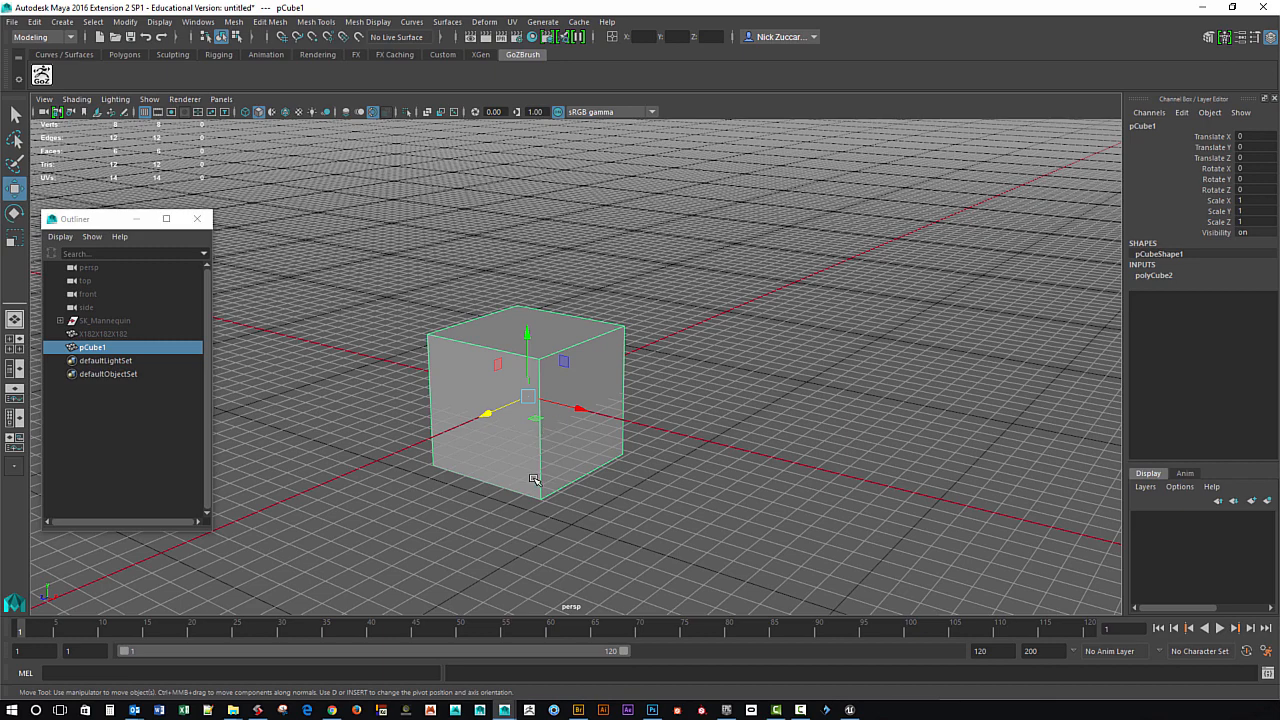
pyautogui.keyDown('alt'); pyautogui.moveTo(539, 455); pyautogui.dragTo(431, 404, button='middle'); pyautogui.keyUp('alt')
pyautogui.keyDown('alt'); pyautogui.moveTo(431, 404); pyautogui.dragTo(521, 456, button='right'); pyautogui.keyUp('alt')
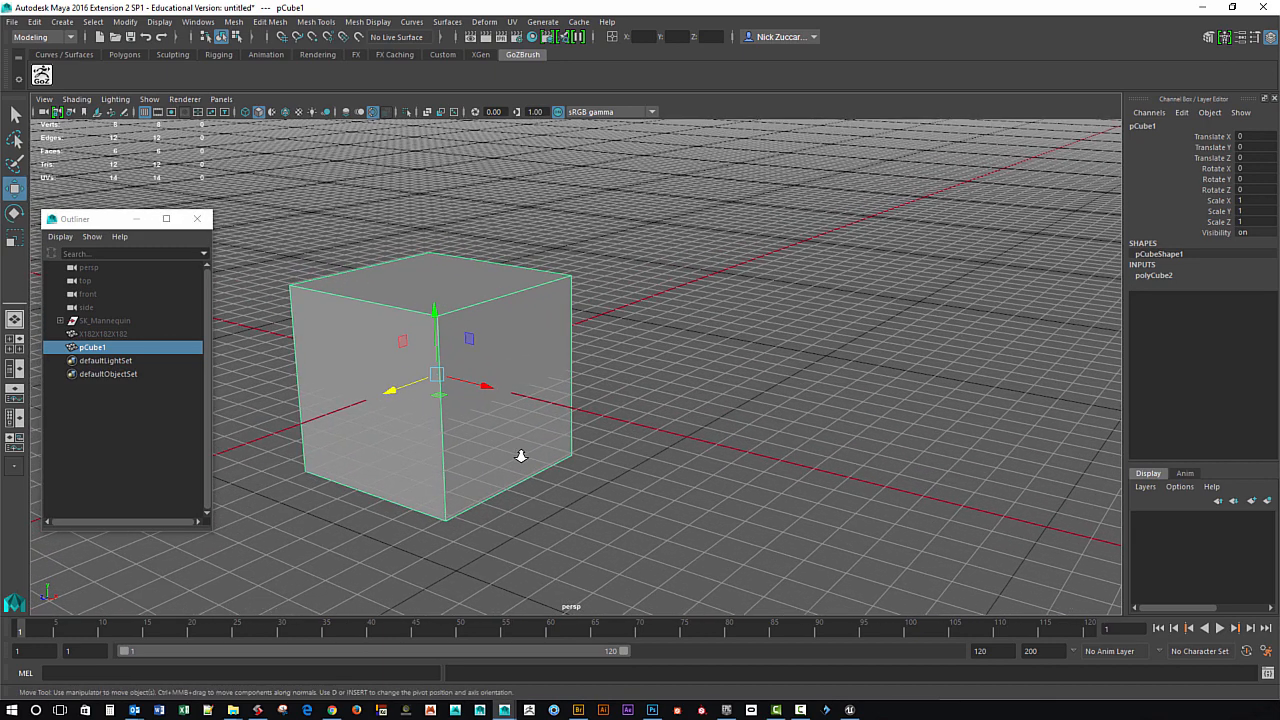
pyautogui.keyDown('alt'); pyautogui.moveTo(428, 426); pyautogui.dragTo(488, 429, button='middle'); pyautogui.keyUp('alt')
pyautogui.keyDown('alt'); pyautogui.moveTo(458, 420); pyautogui.dragTo(477, 429, button='right'); pyautogui.keyUp('alt')
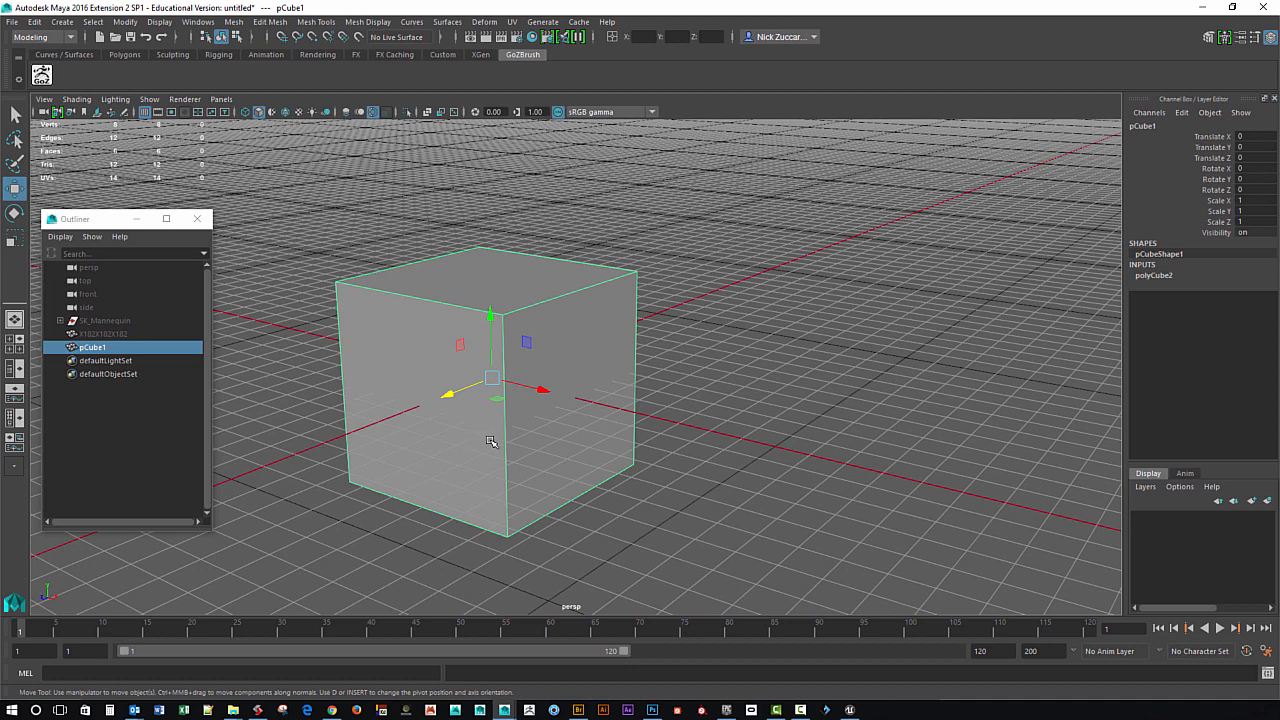
# Switch the 10-unit cube to edge selection and select all of its edges.
pyautogui.press('F10')
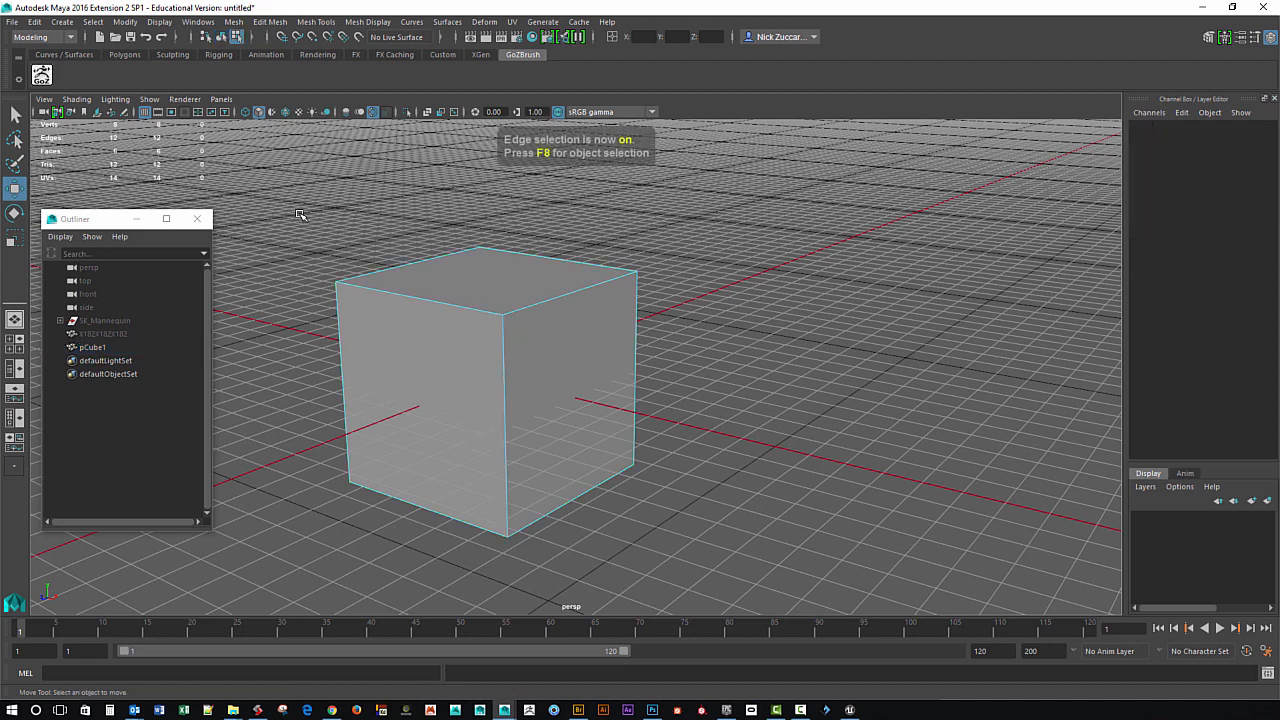
pyautogui.rightClick(508, 400)
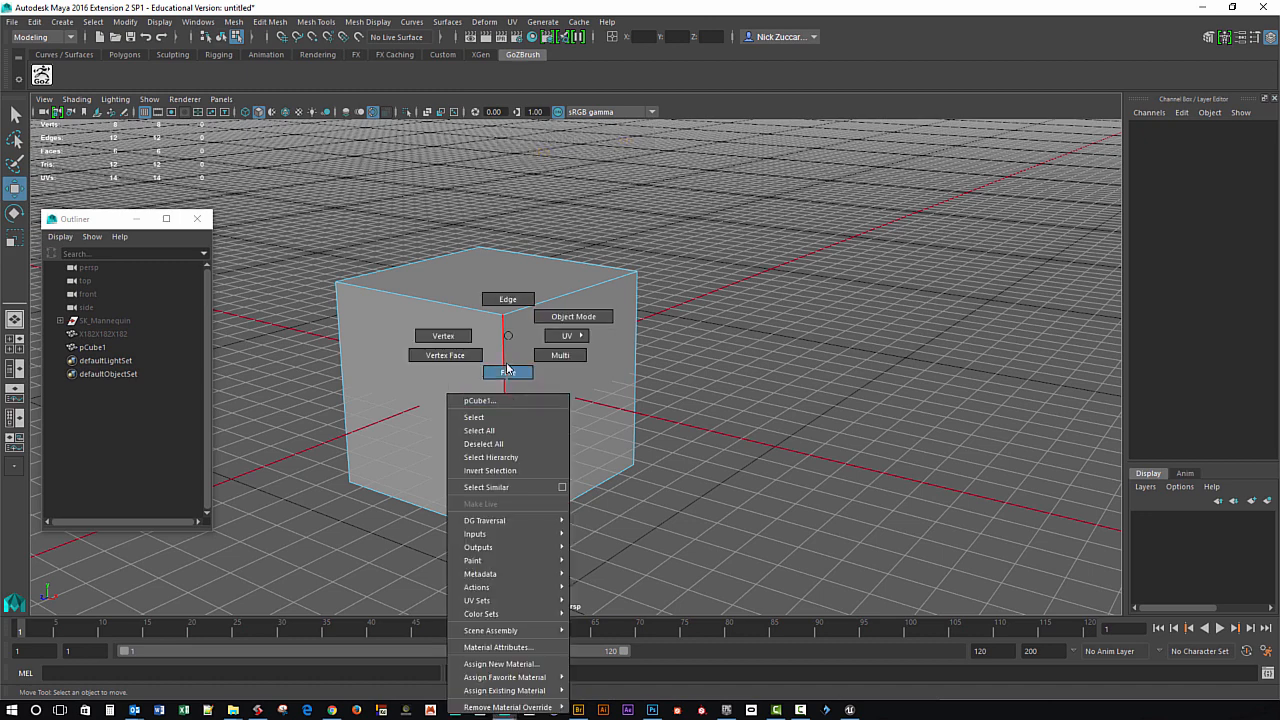
pyautogui.click(508, 300)
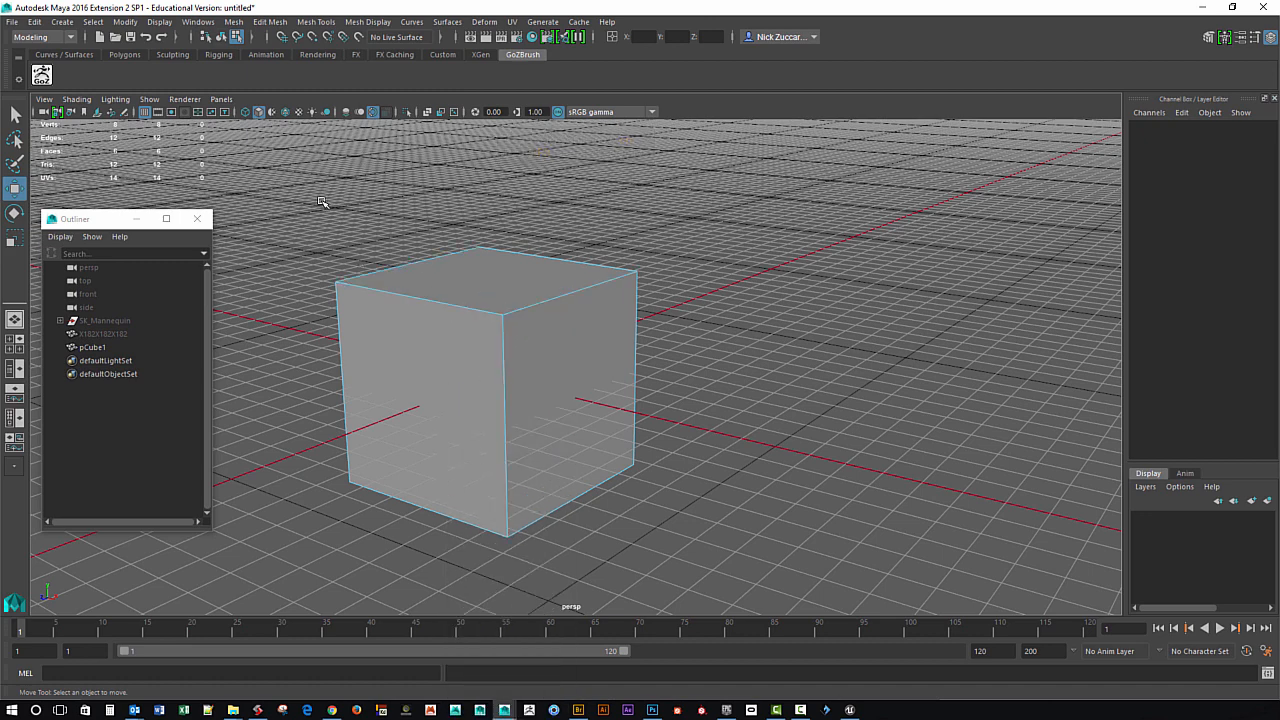
pyautogui.moveTo(269, 161); pyautogui.dragTo(766, 565)
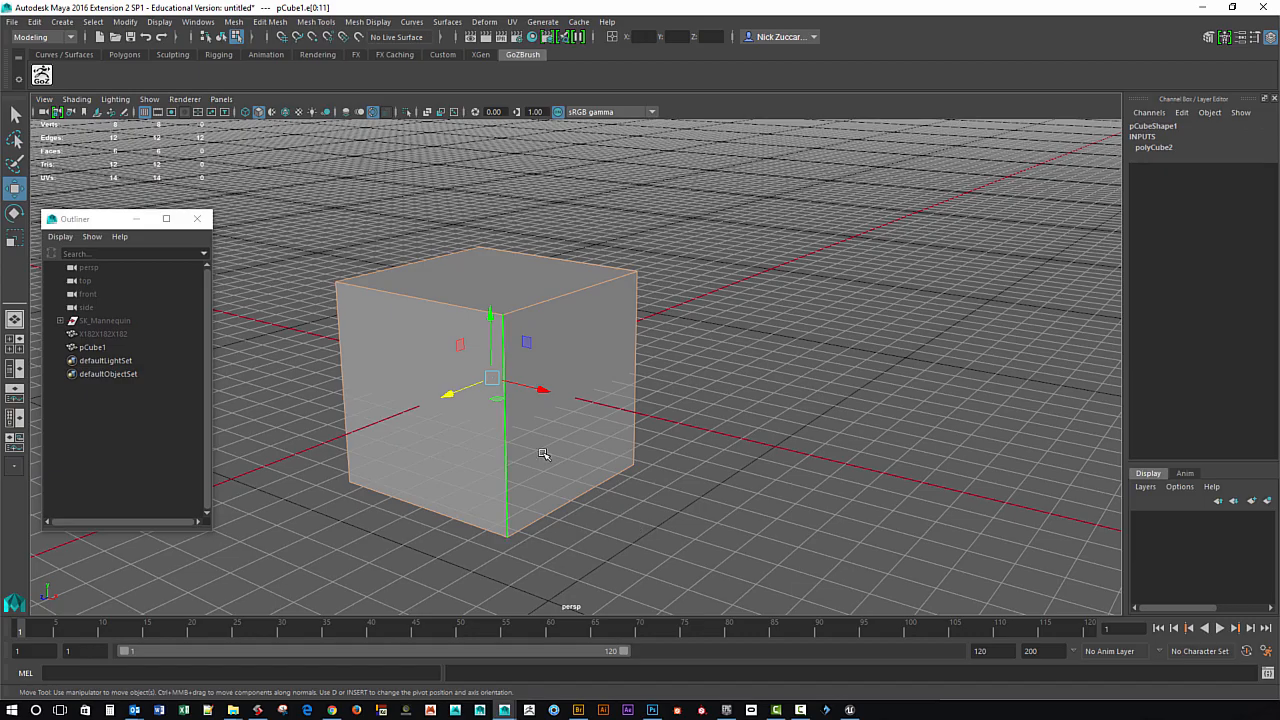
# Bevel the selected edges of the 10-unit cube with a fraction of 0.1.
pyautogui.keyDown('alt'); pyautogui.moveTo(537, 458); pyautogui.dragTo(759, 443); pyautogui.keyUp('alt')
pyautogui.scroll(3, 610, 430)
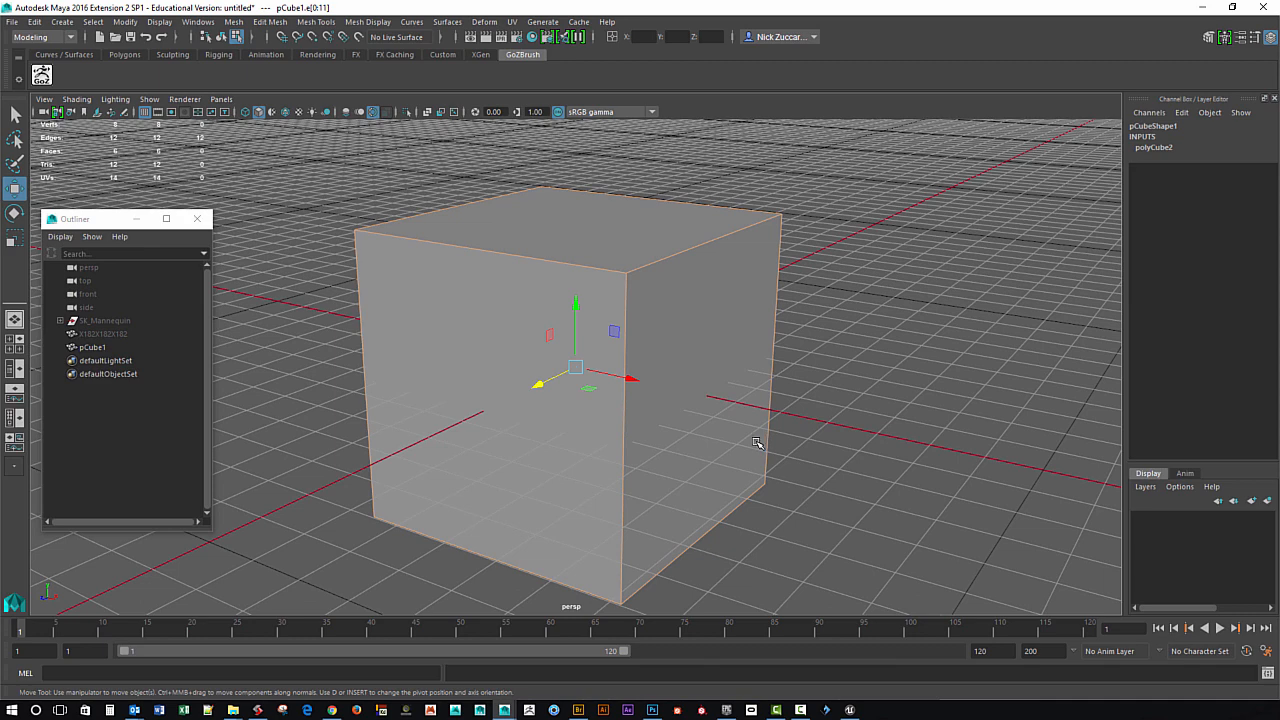
pyautogui.keyDown('shift'); pyautogui.rightClick(623, 443); pyautogui.keyUp('shift')
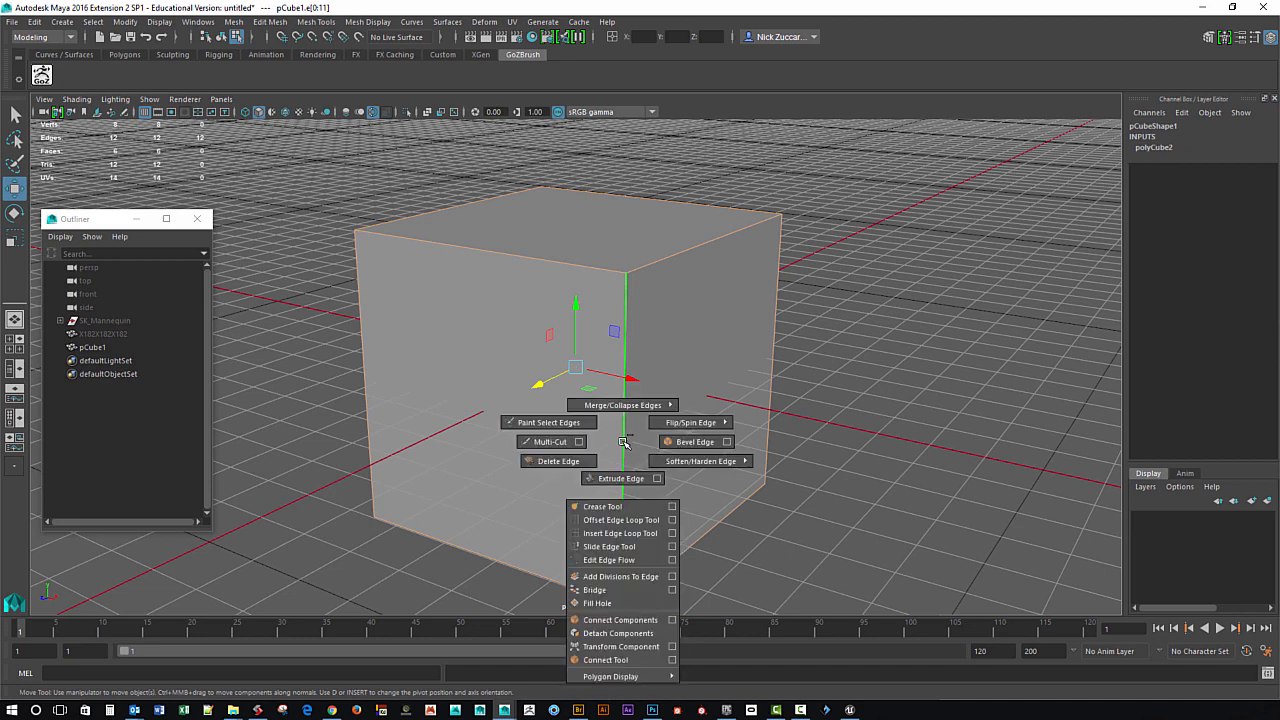
pyautogui.click(703, 447)
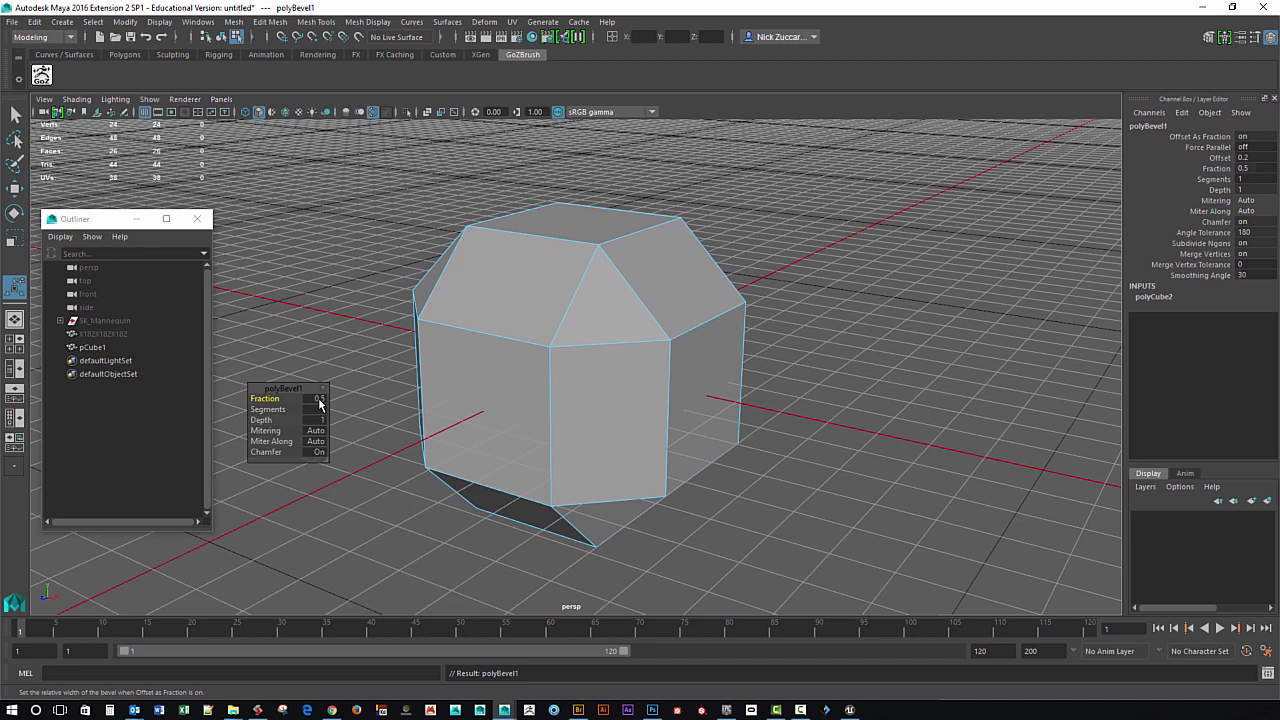
pyautogui.click(316, 399)
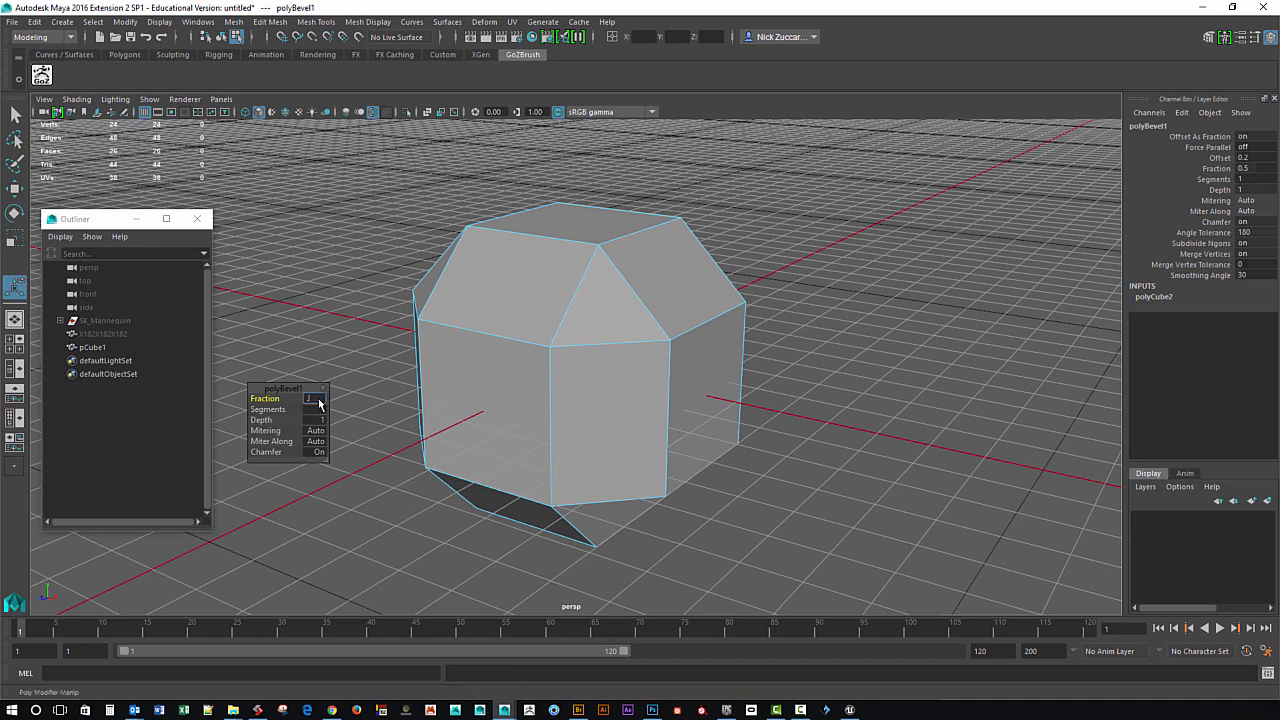
pyautogui.write('0.1')
pyautogui.press('Return')
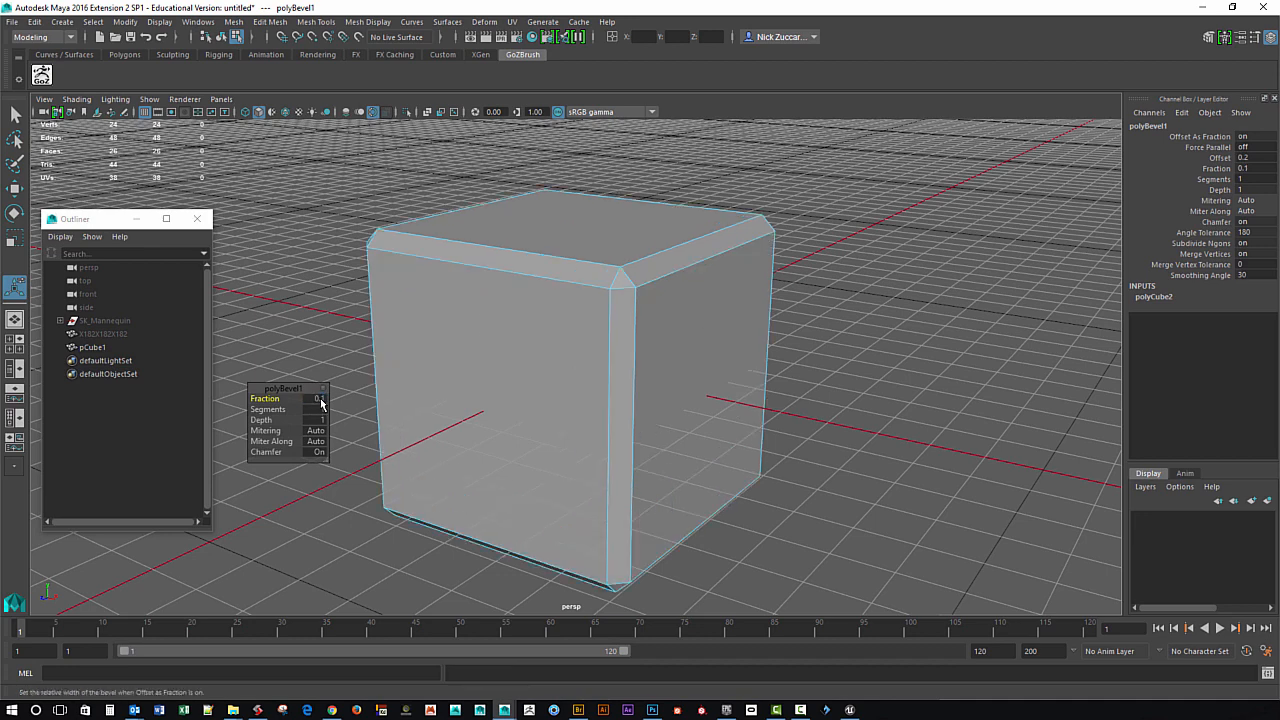
# Set the cube's bevel to a fraction of 0.05 with 3 segments and leave the bevel manipulator.
pyautogui.click(318, 399)
pyautogui.press('Return')
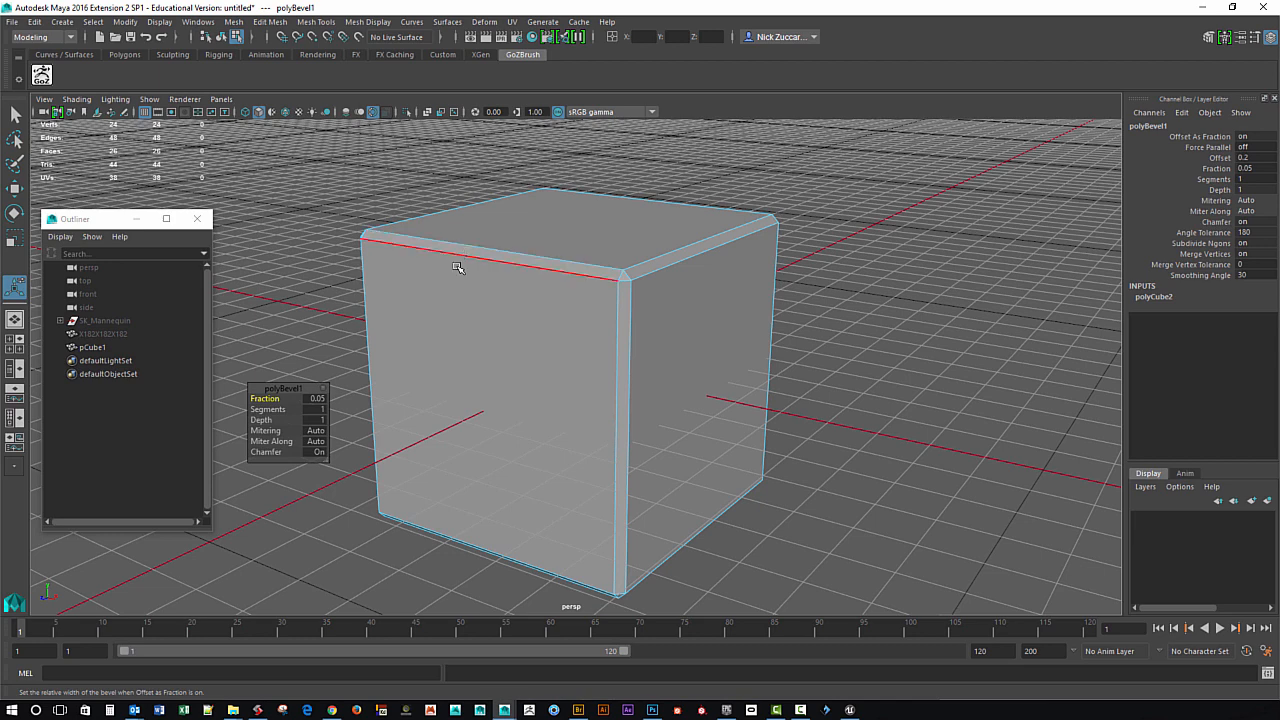
pyautogui.click(323, 410)
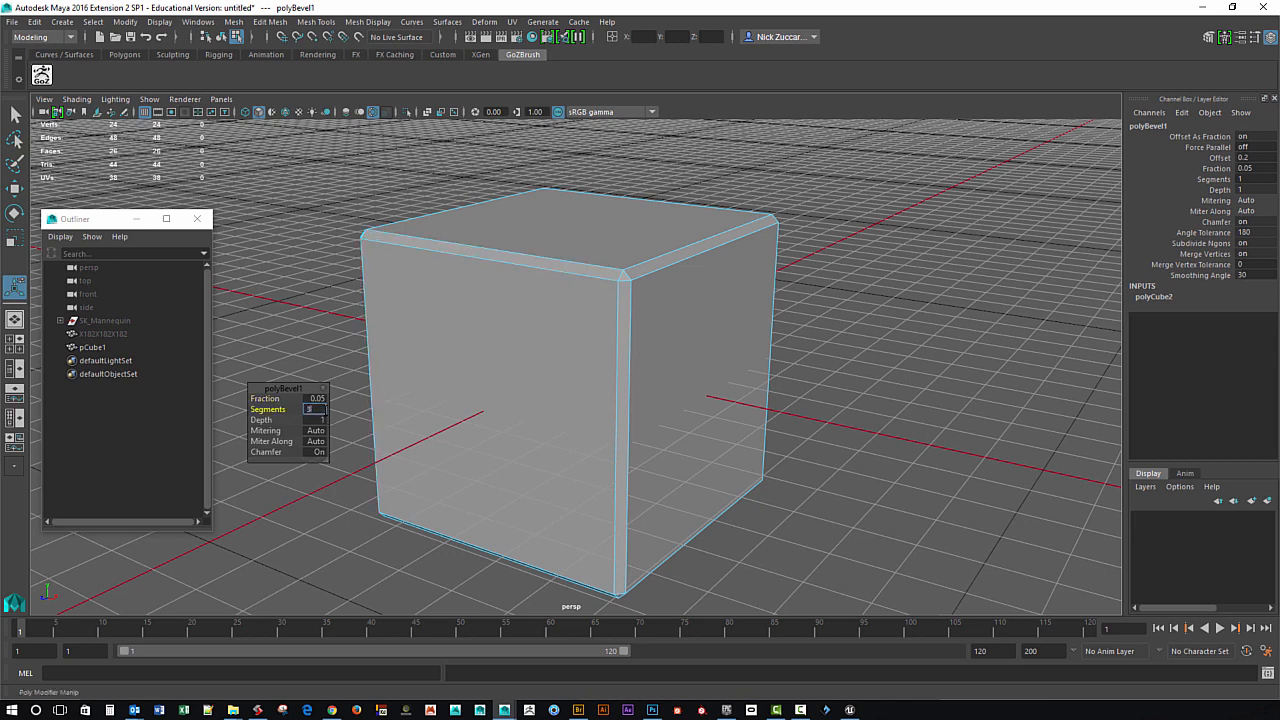
pyautogui.press('Return')
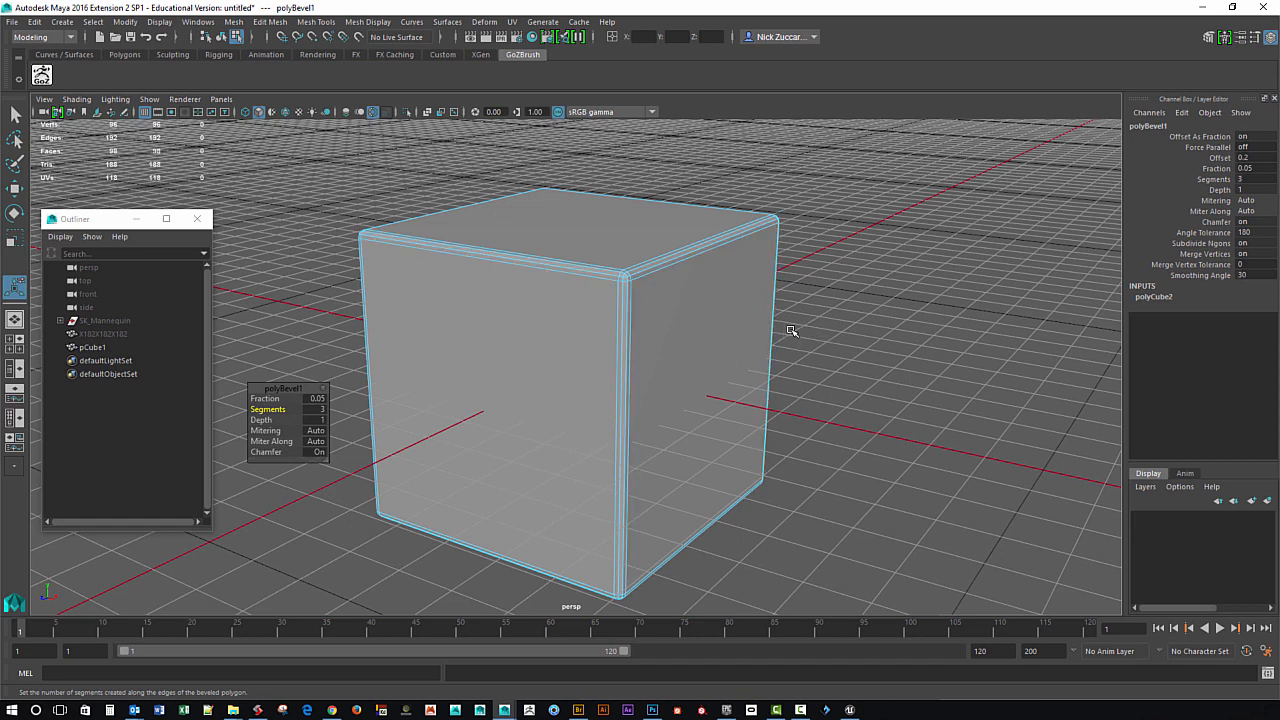
pyautogui.press('q')
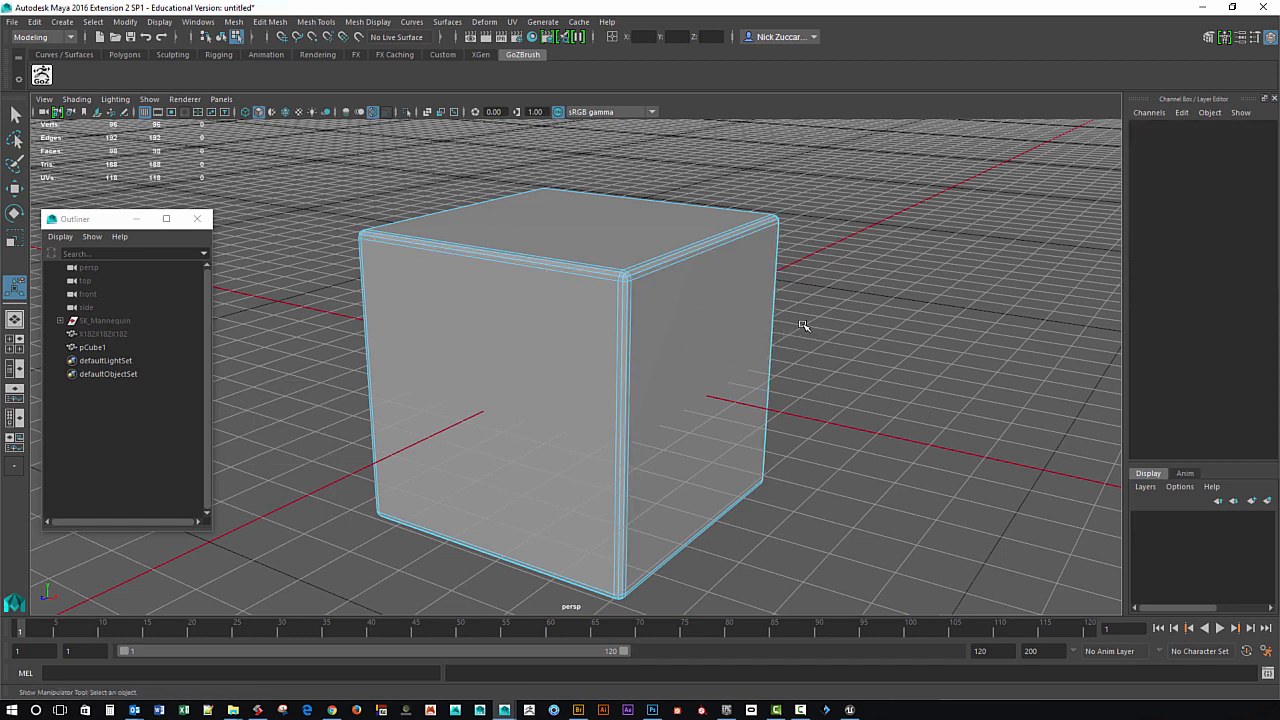
# Return to object selection and select the beveled cube as a whole object.
pyautogui.press('F8')
pyautogui.click(840, 364)
pyautogui.keyDown('alt'); pyautogui.moveTo(884, 365); pyautogui.dragTo(617, 275, button='right'); pyautogui.keyUp('alt')
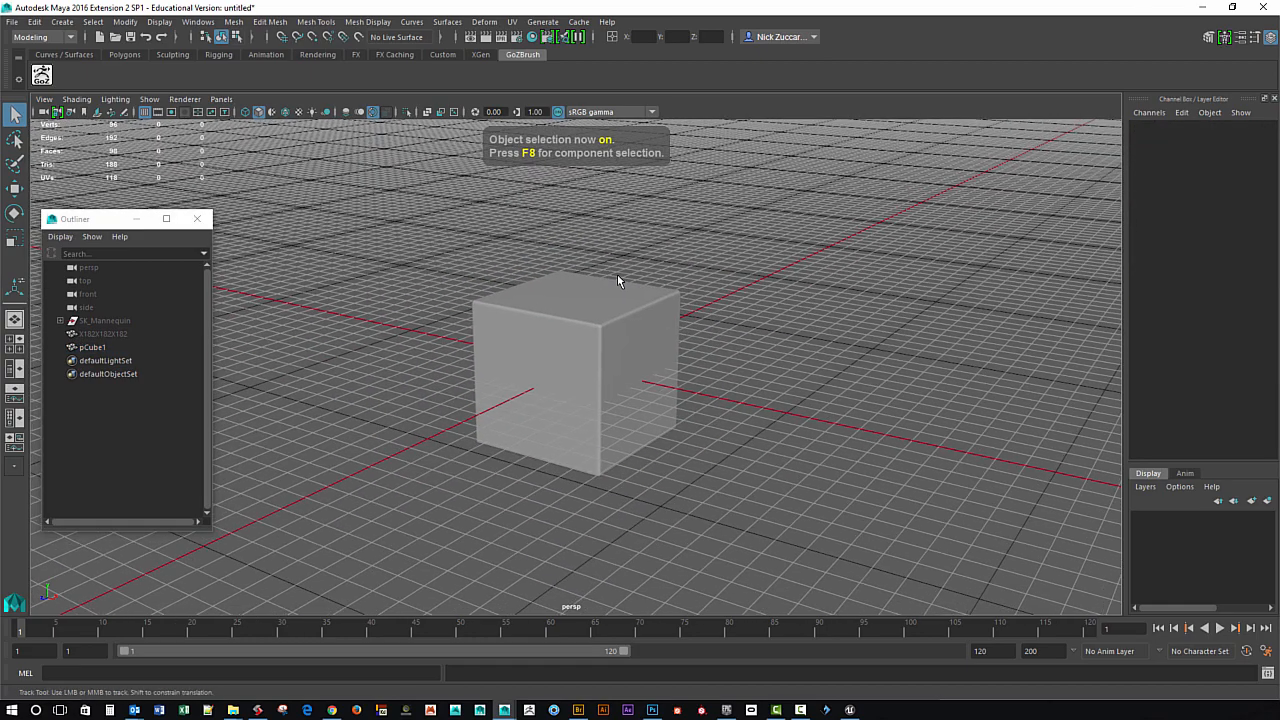
pyautogui.keyDown('alt'); pyautogui.moveTo(702, 332); pyautogui.dragTo(594, 318); pyautogui.keyUp('alt')
pyautogui.click(594, 322)
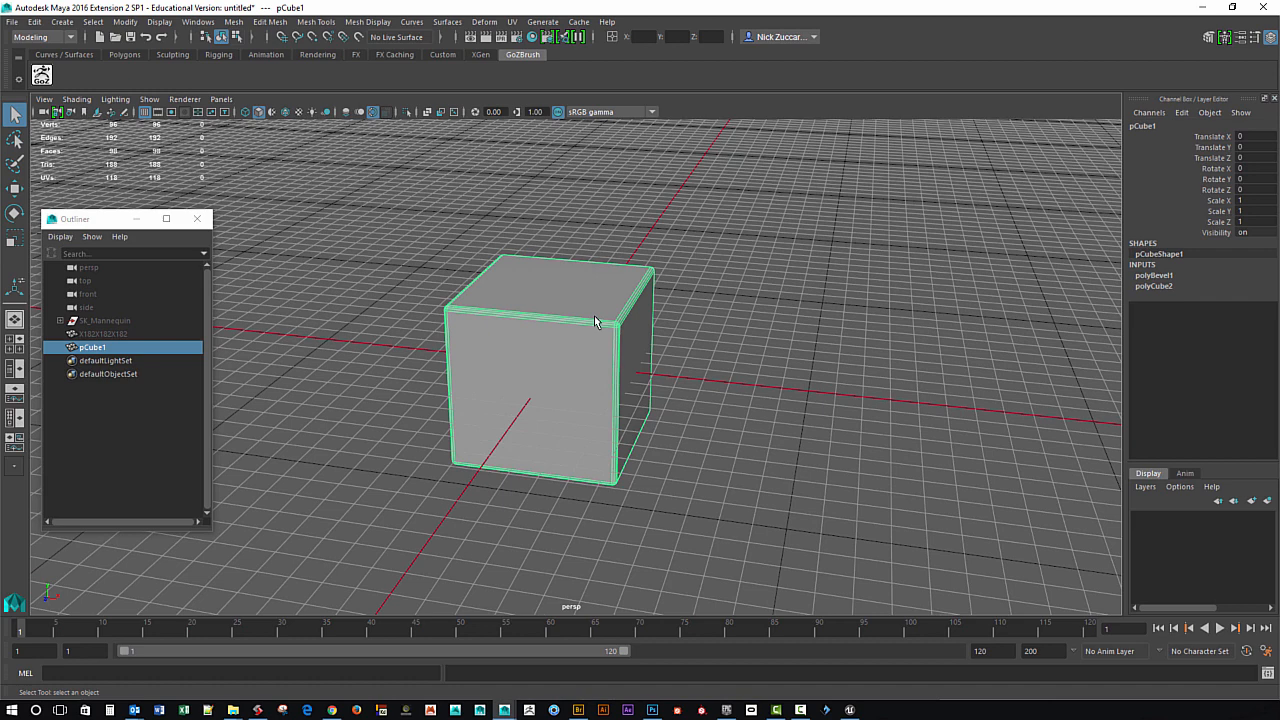
# Examine the beveled cube's UV layout in the UV Editor, then close the editor.
pyautogui.click(207, 22)
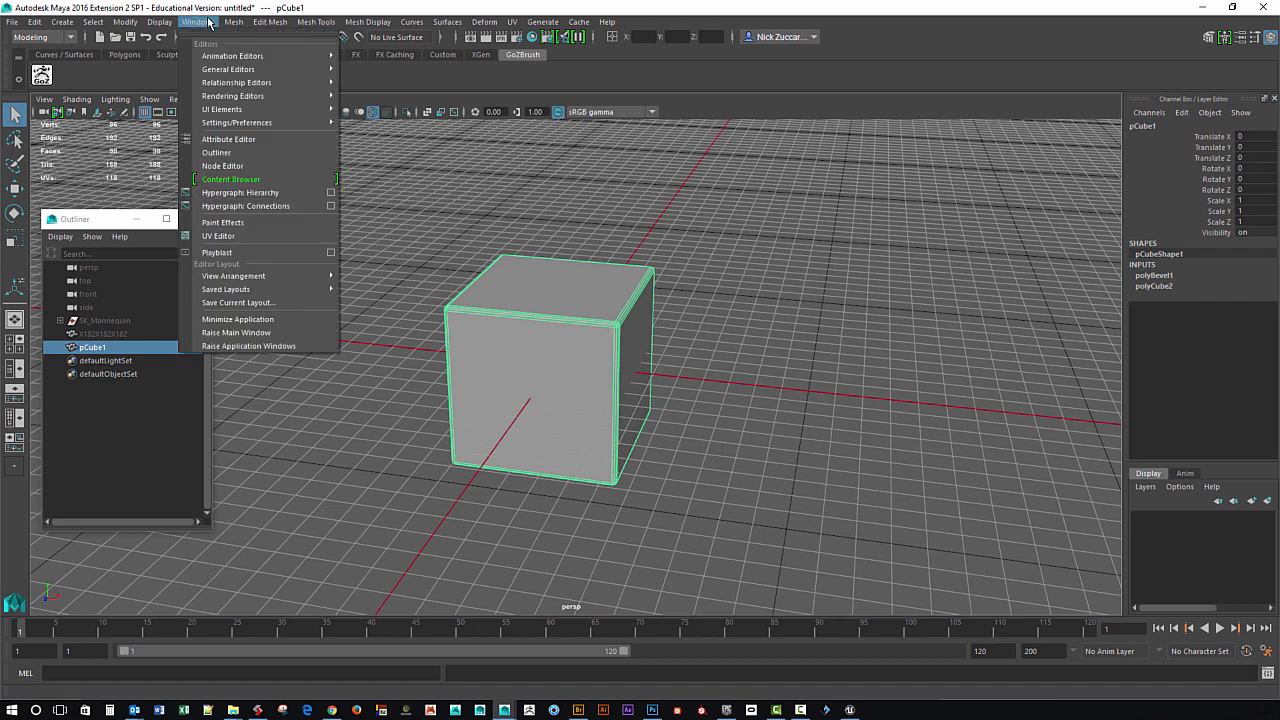
pyautogui.click(233, 236)
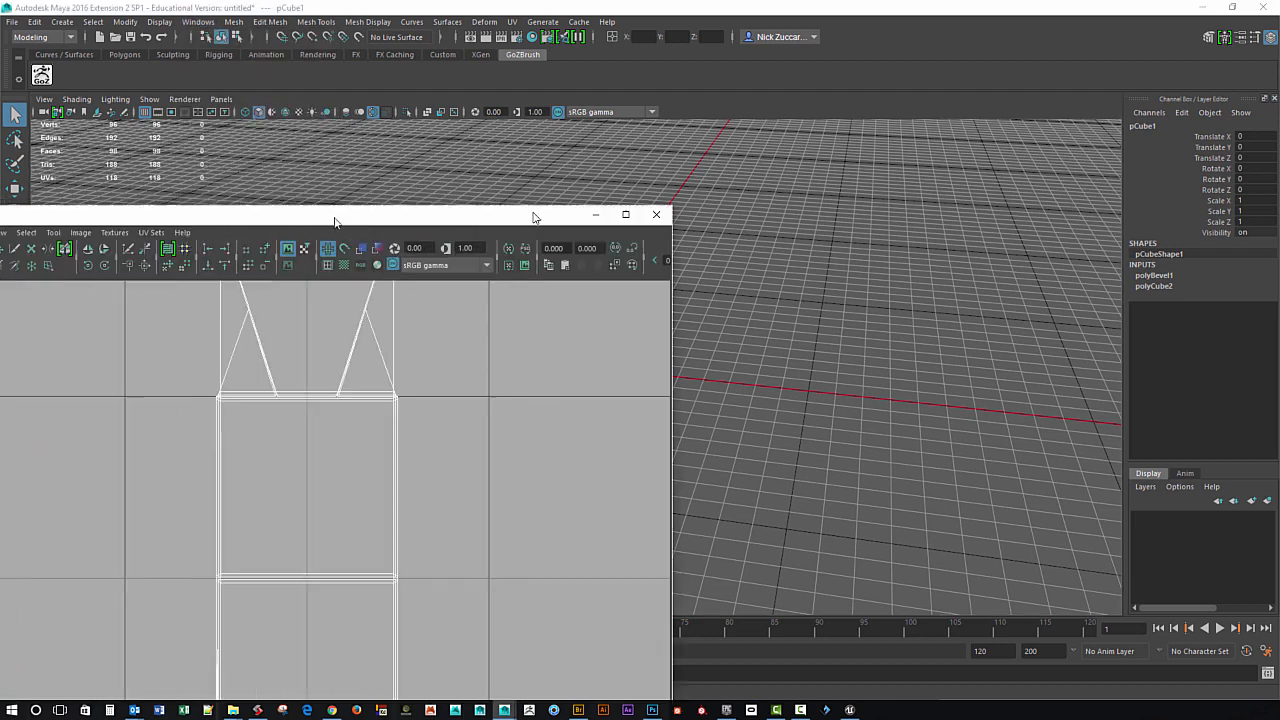
pyautogui.scroll(-3, 712, 382)
pyautogui.scroll(1, 611, 357)
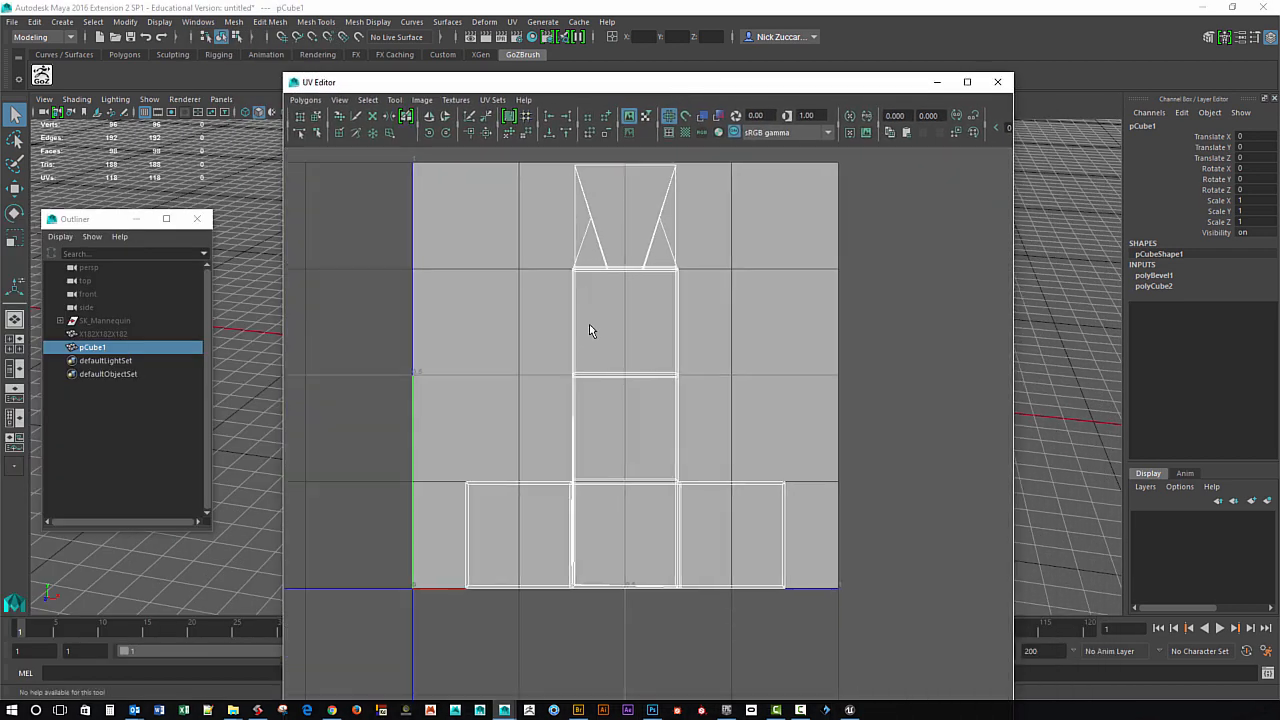
pyautogui.moveTo(556, 82); pyautogui.dragTo(678, 74)
pyautogui.scroll(-2, 700, 300)
pyautogui.keyDown('alt'); pyautogui.moveTo(638, 376); pyautogui.dragTo(644, 418, button='middle'); pyautogui.keyUp('alt')
pyautogui.keyDown('alt'); pyautogui.moveTo(646, 416); pyautogui.dragTo(721, 439, button='right'); pyautogui.keyUp('alt')
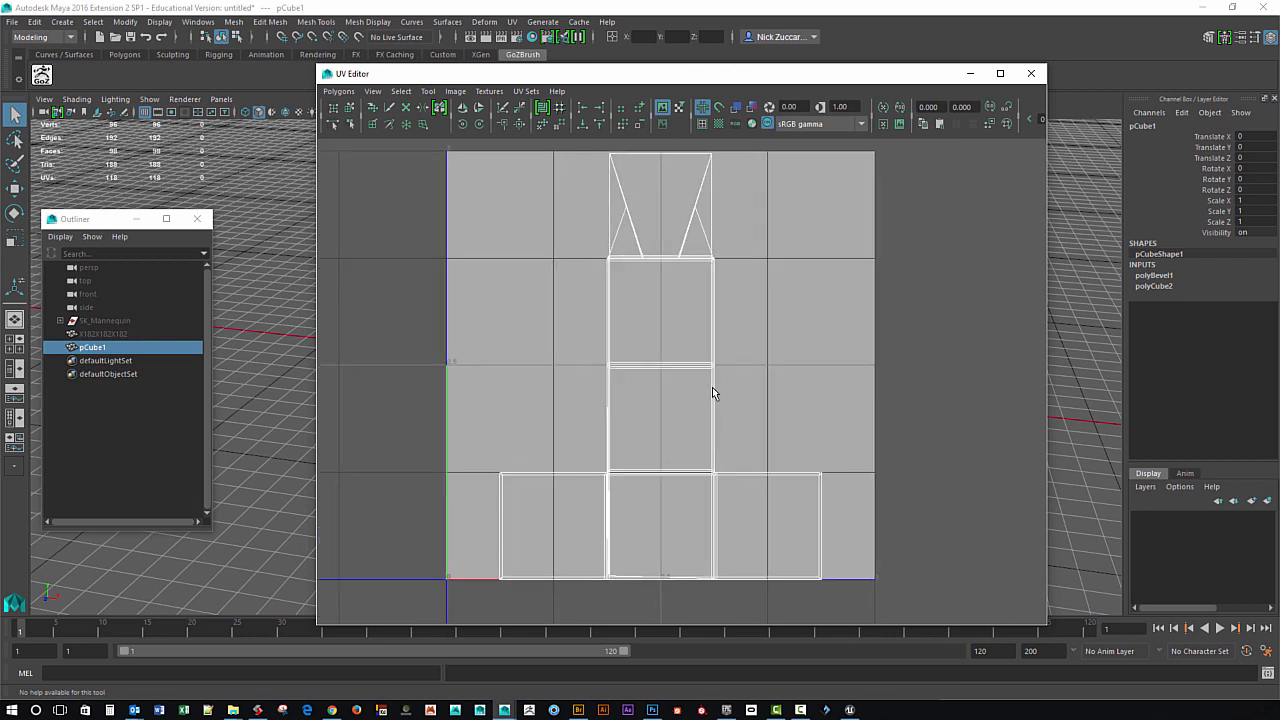
pyautogui.keyDown('alt'); pyautogui.moveTo(713, 393); pyautogui.dragTo(716, 416, button='middle'); pyautogui.keyUp('alt')
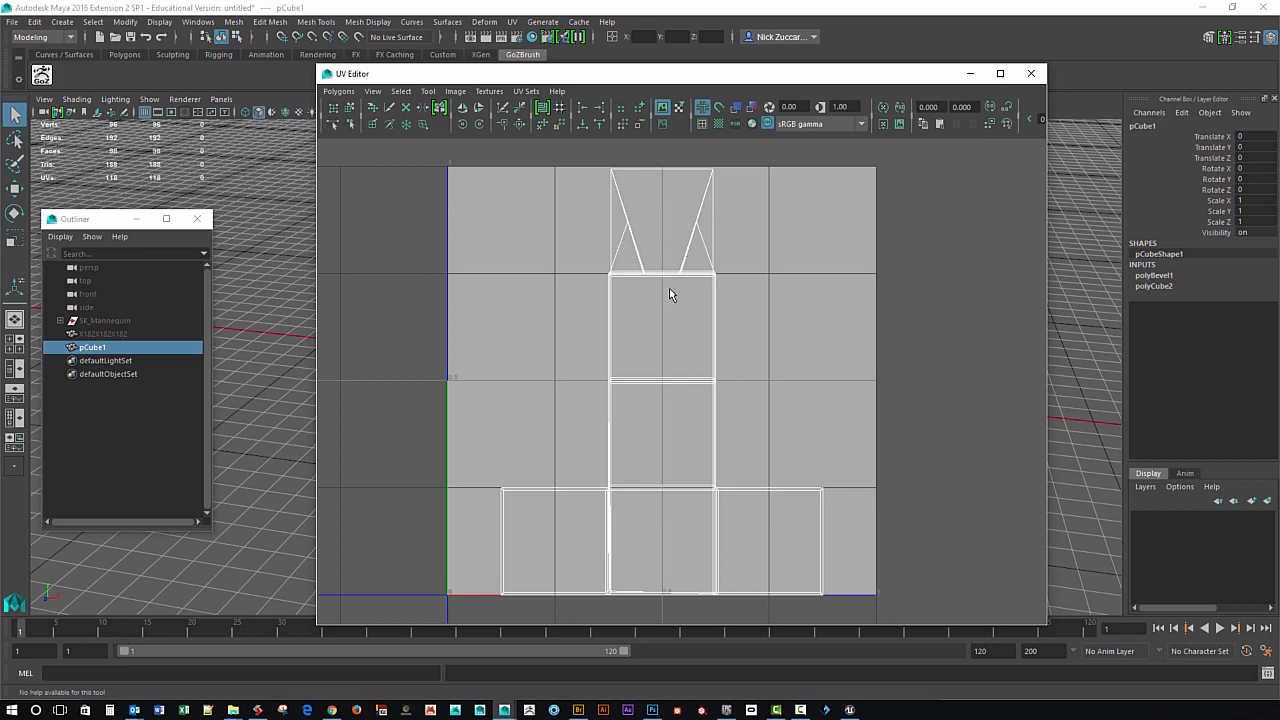
pyautogui.click(1032, 75)
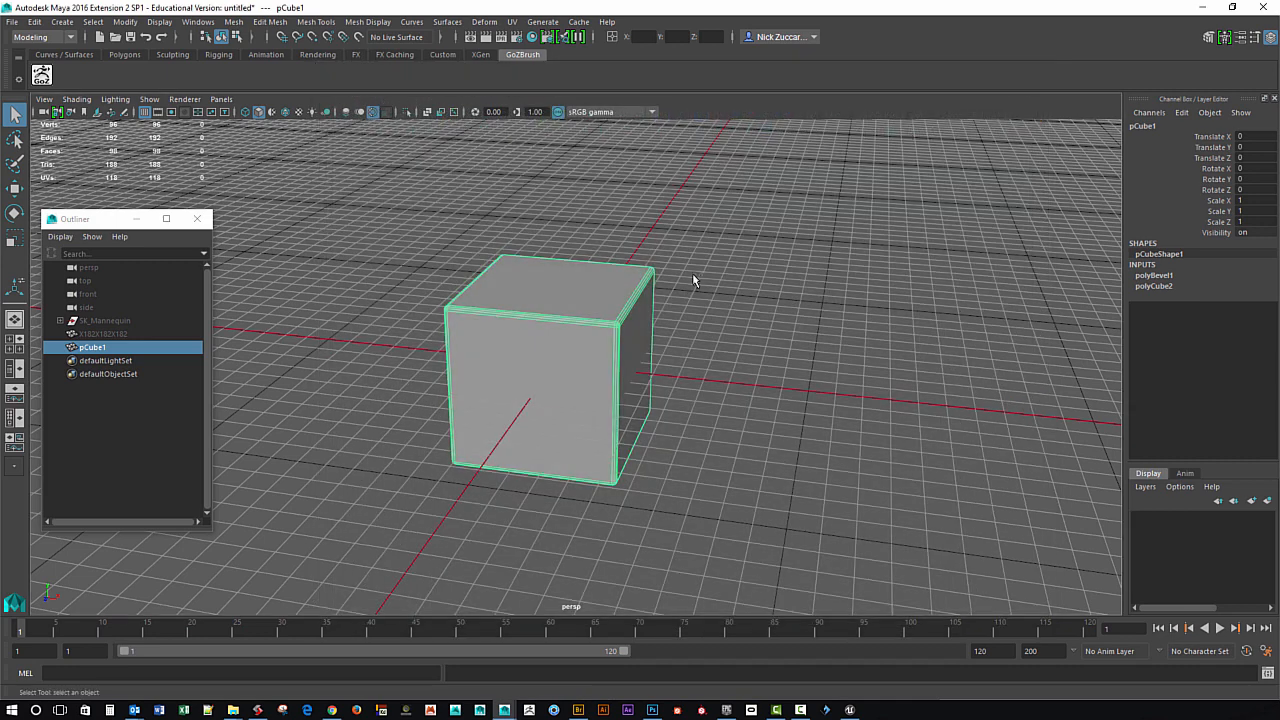
# Review the polyBevel1 attributes of the cube and delete the cube's construction history.
pyautogui.click(1155, 276)
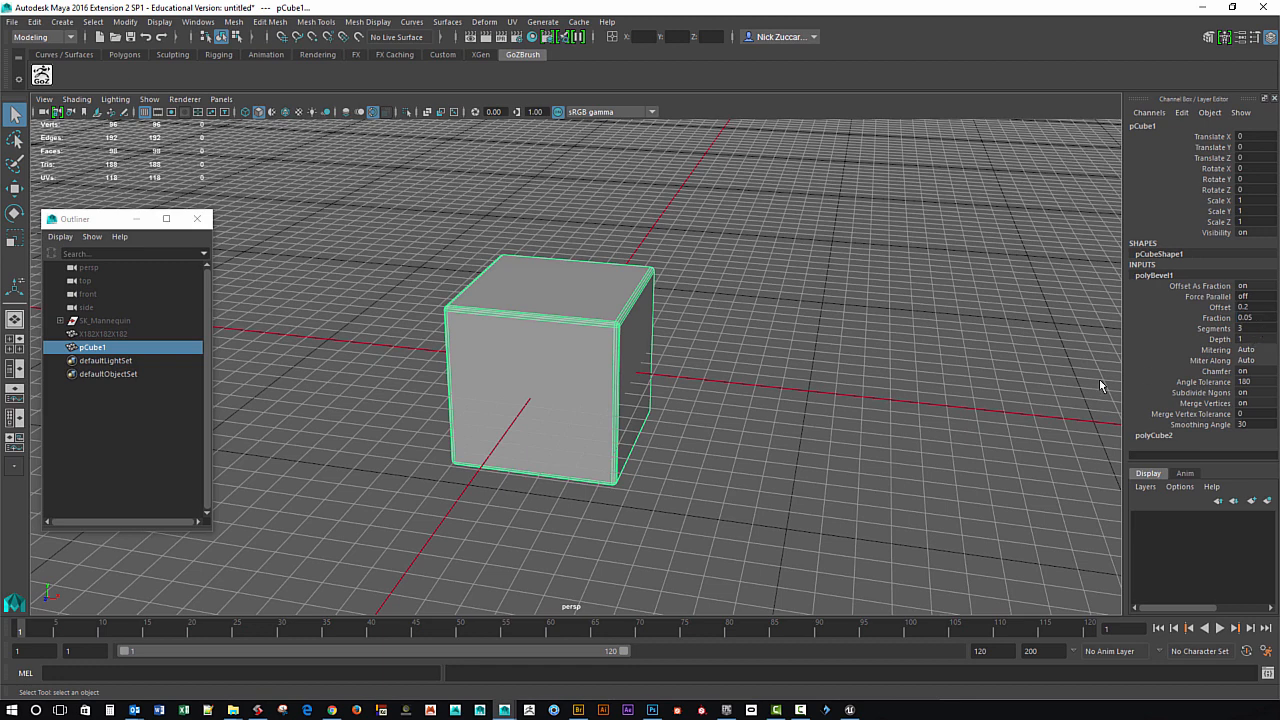
pyautogui.click(705, 324)
pyautogui.click(594, 314)
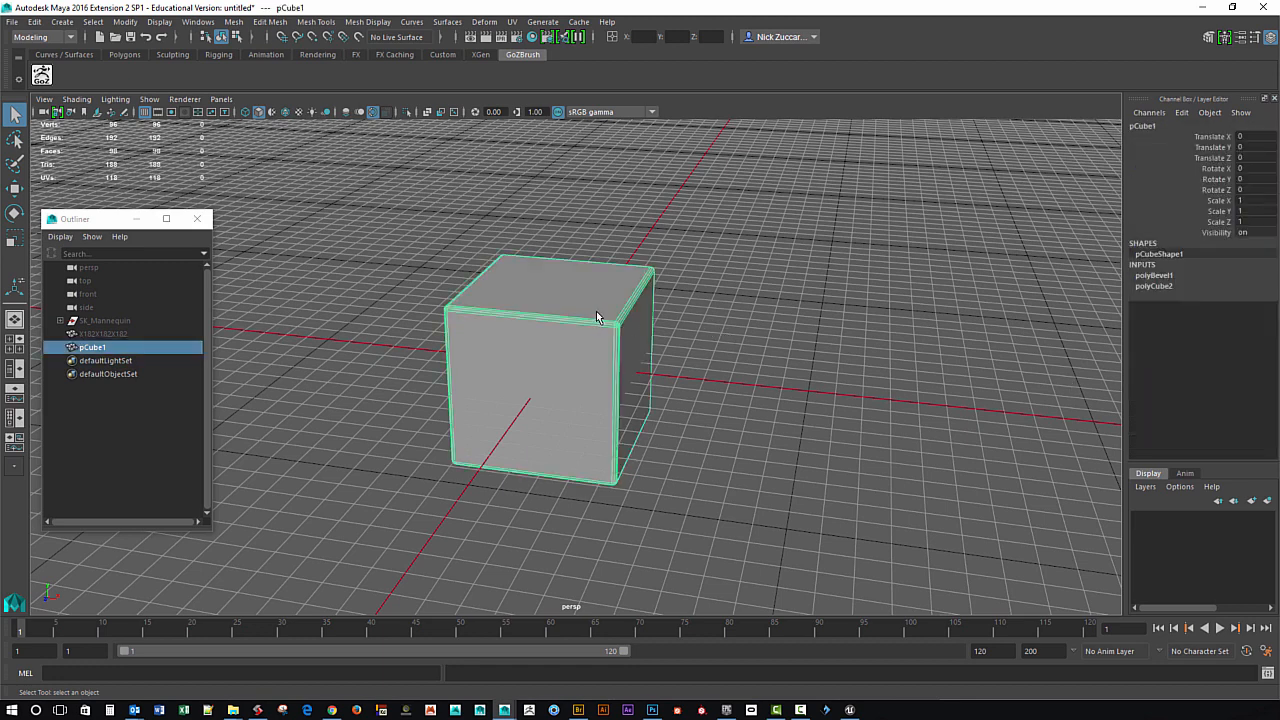
pyautogui.hotkey('alt', 'shift', 'd')
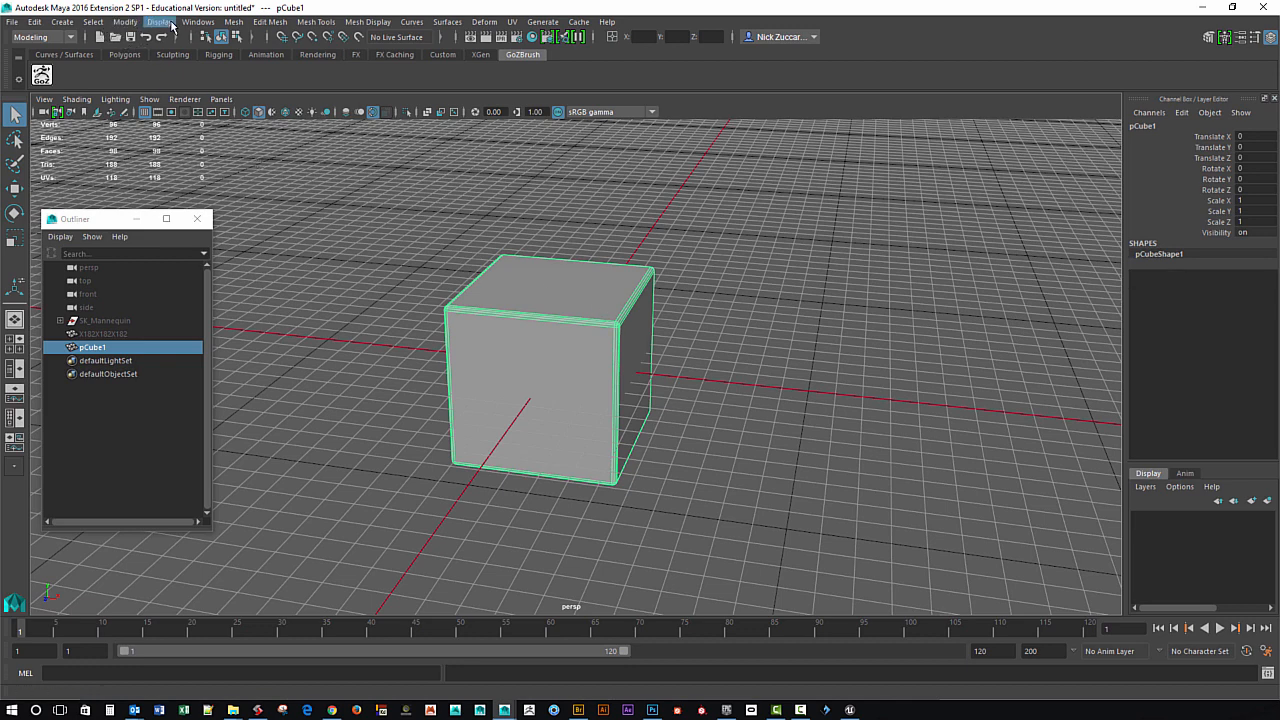
pyautogui.click(34, 21)
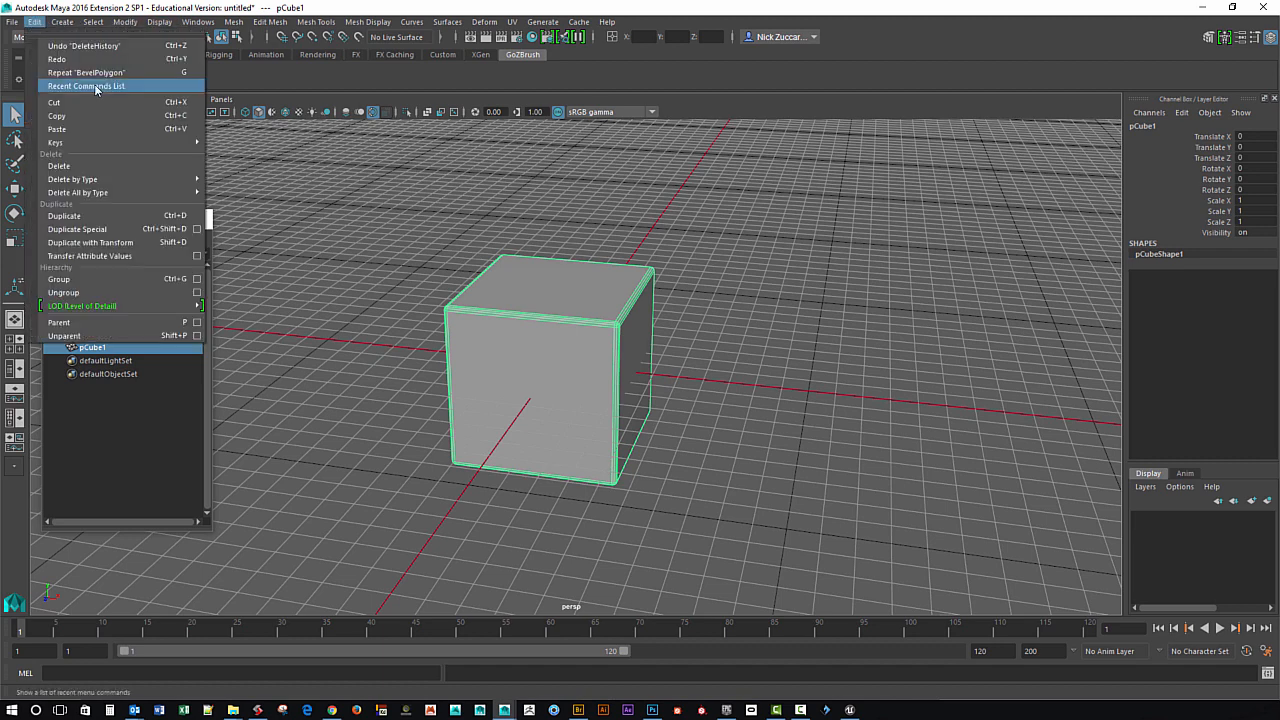
pyautogui.moveTo(136, 178)
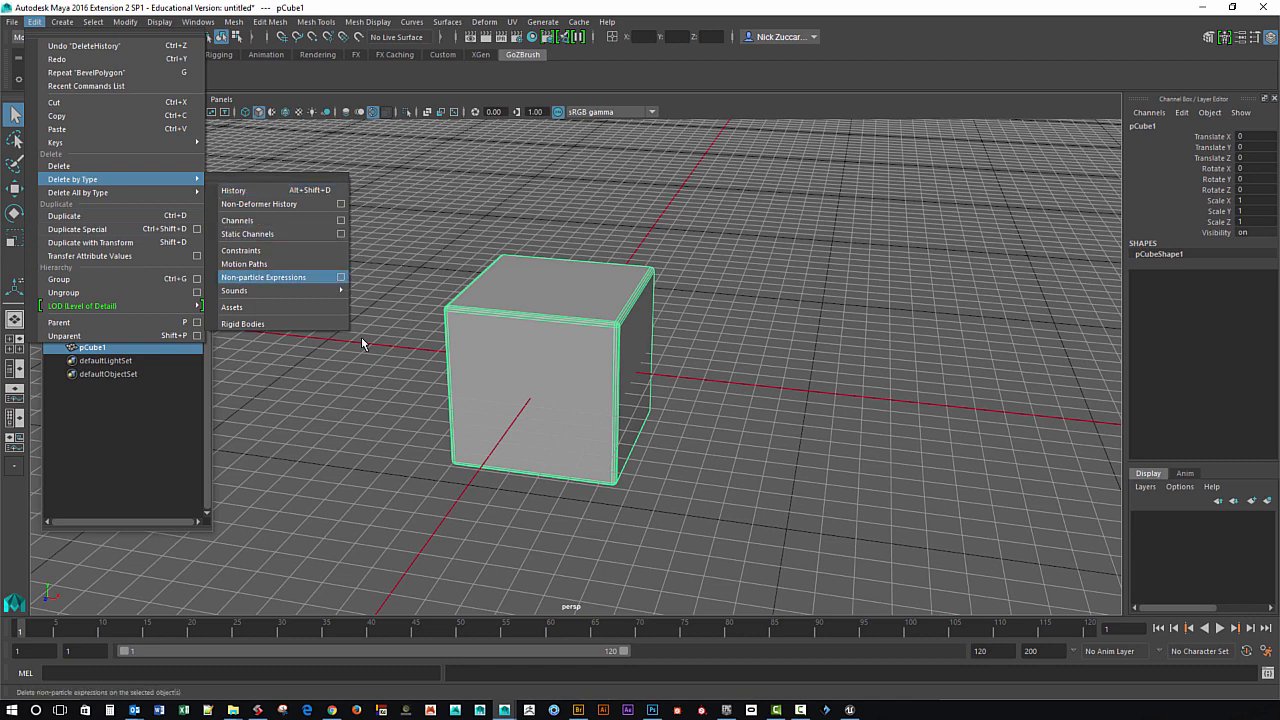
pyautogui.click(422, 416)
pyautogui.moveTo(453, 382)
pyautogui.keyDown('alt'); pyautogui.mouseDown()
pyautogui.moveTo(451, 361)
pyautogui.moveTo(435, 360)
pyautogui.moveTo(460, 367)
pyautogui.moveTo(448, 359)
pyautogui.mouseUp(); pyautogui.keyUp('alt')
pyautogui.scroll(1, 435, 340)
pyautogui.keyDown('alt'); pyautogui.moveTo(447, 348); pyautogui.dragTo(433, 334, button='middle'); pyautogui.keyUp('alt')
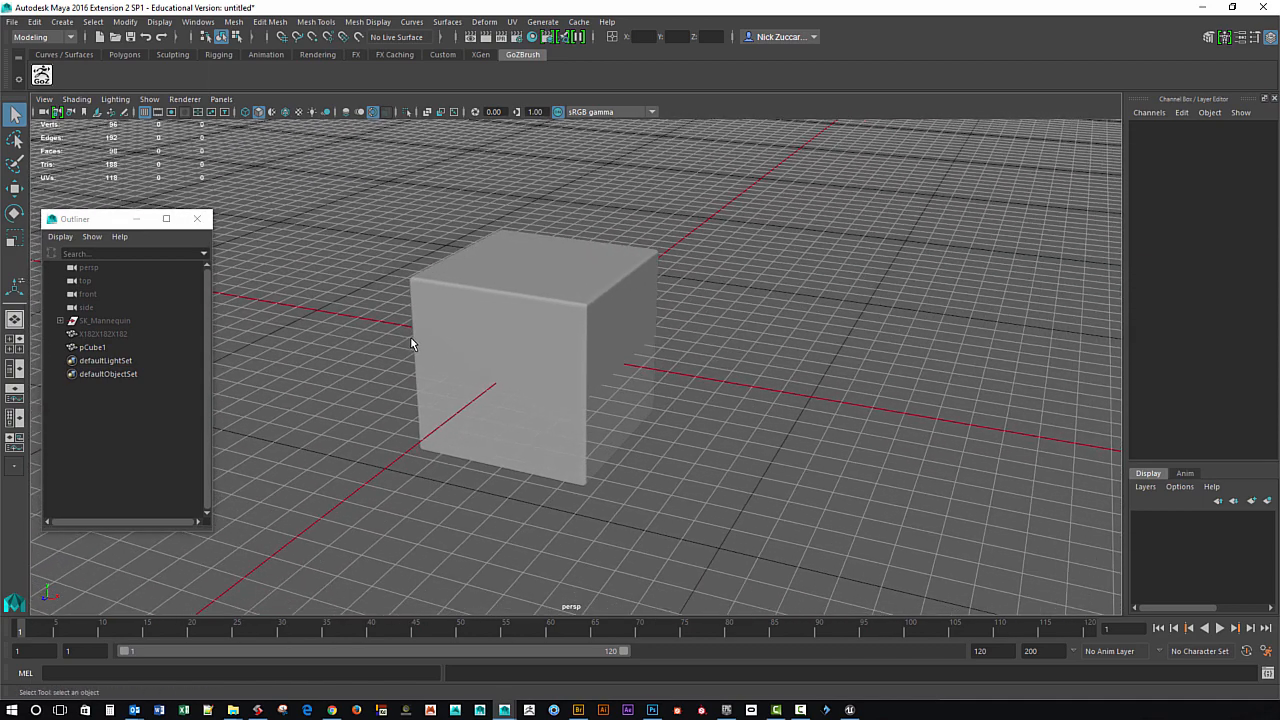
pyautogui.keyDown('alt'); pyautogui.moveTo(411, 337); pyautogui.dragTo(411, 335); pyautogui.keyUp('alt')
# Select the beveled cube again and activate the Move tool on it.
pyautogui.click(455, 331)
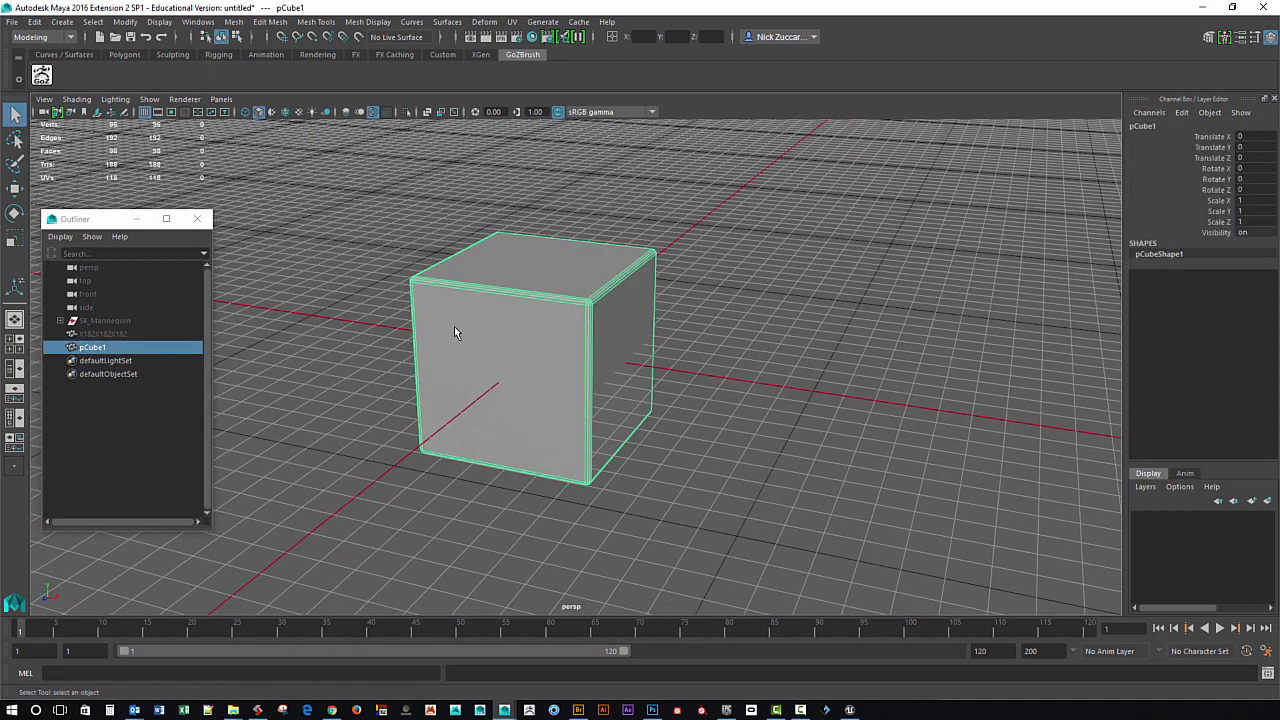
pyautogui.press('w')
pyautogui.keyDown('alt'); pyautogui.moveTo(612, 395); pyautogui.dragTo(520, 375); pyautogui.keyUp('alt')
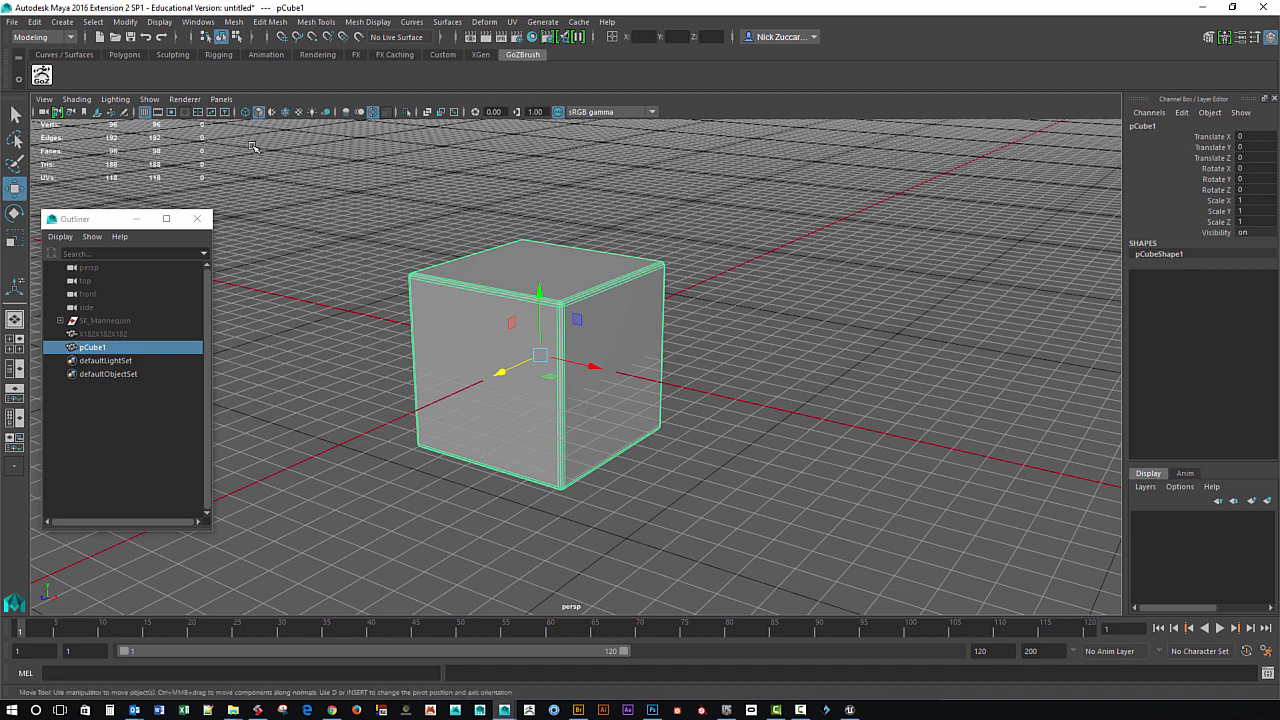
# Hide the ground grid and show it again.
pyautogui.click(159, 21)
pyautogui.click(174, 57)
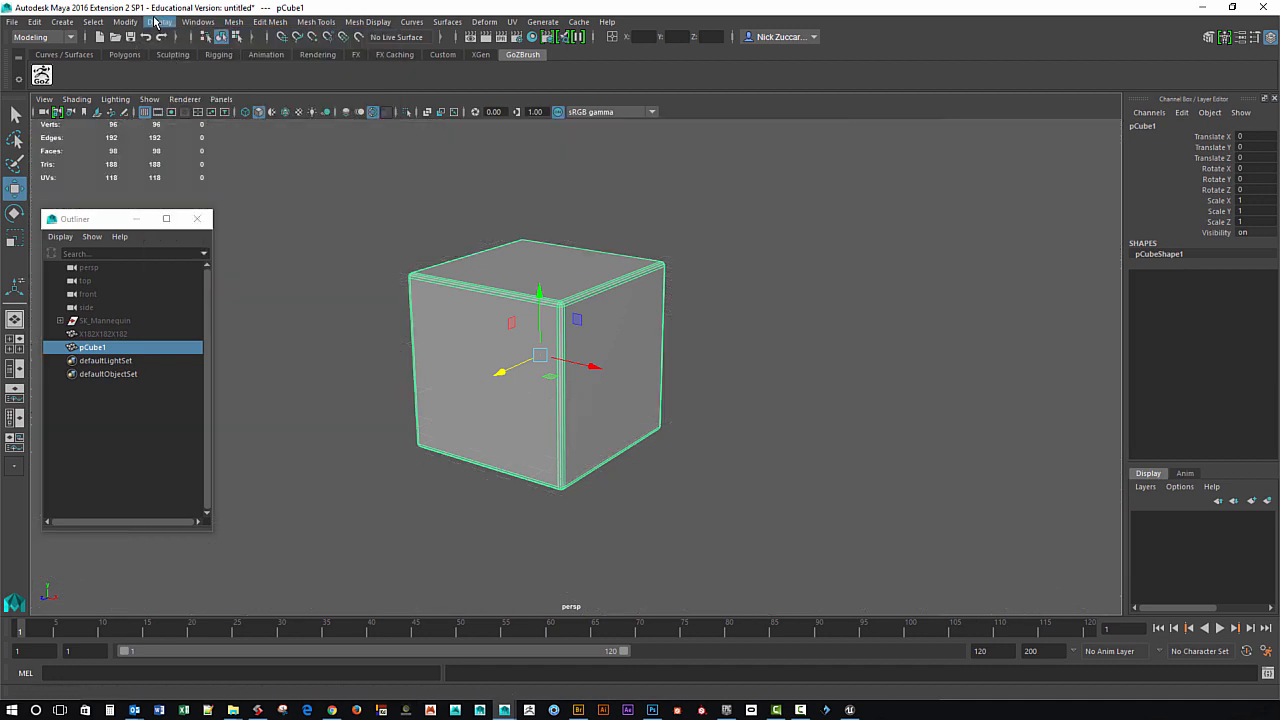
pyautogui.click(159, 21)
pyautogui.click(174, 57)
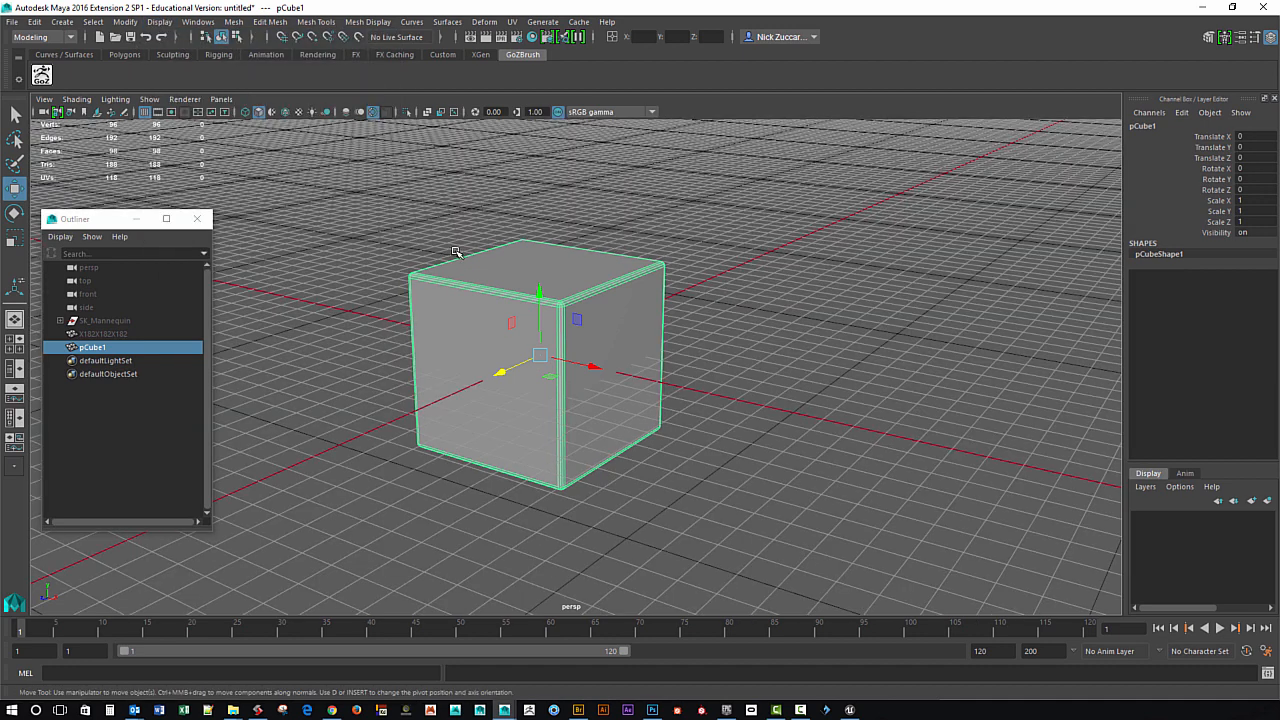
# Open the options for the ground grid and reposition the Grid Options dialog beside the cube.
pyautogui.click(159, 21)
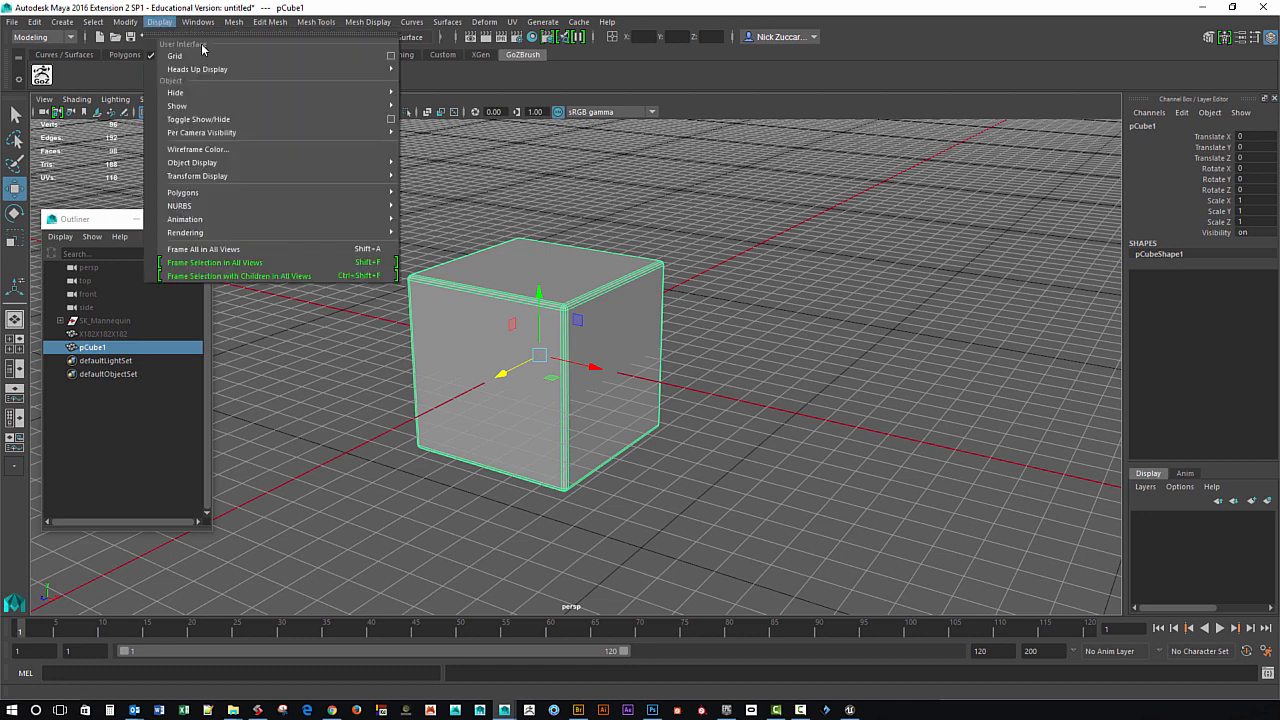
pyautogui.click(390, 57)
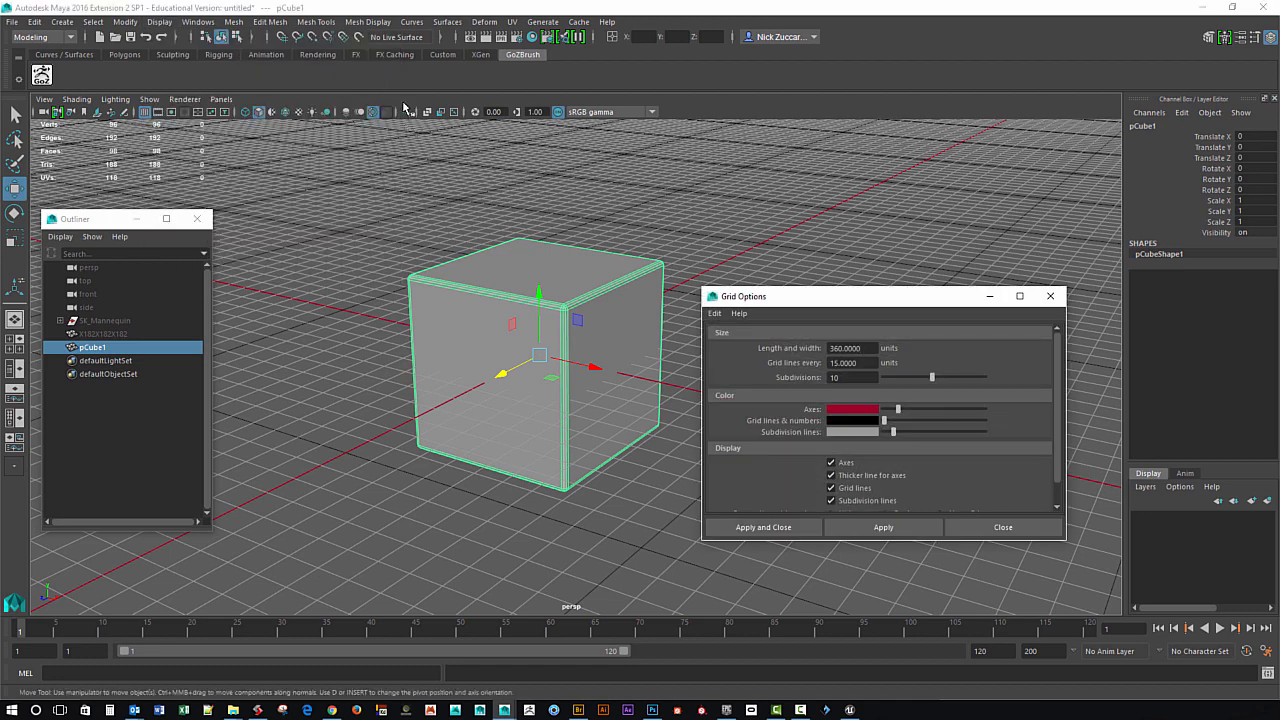
pyautogui.click(159, 21)
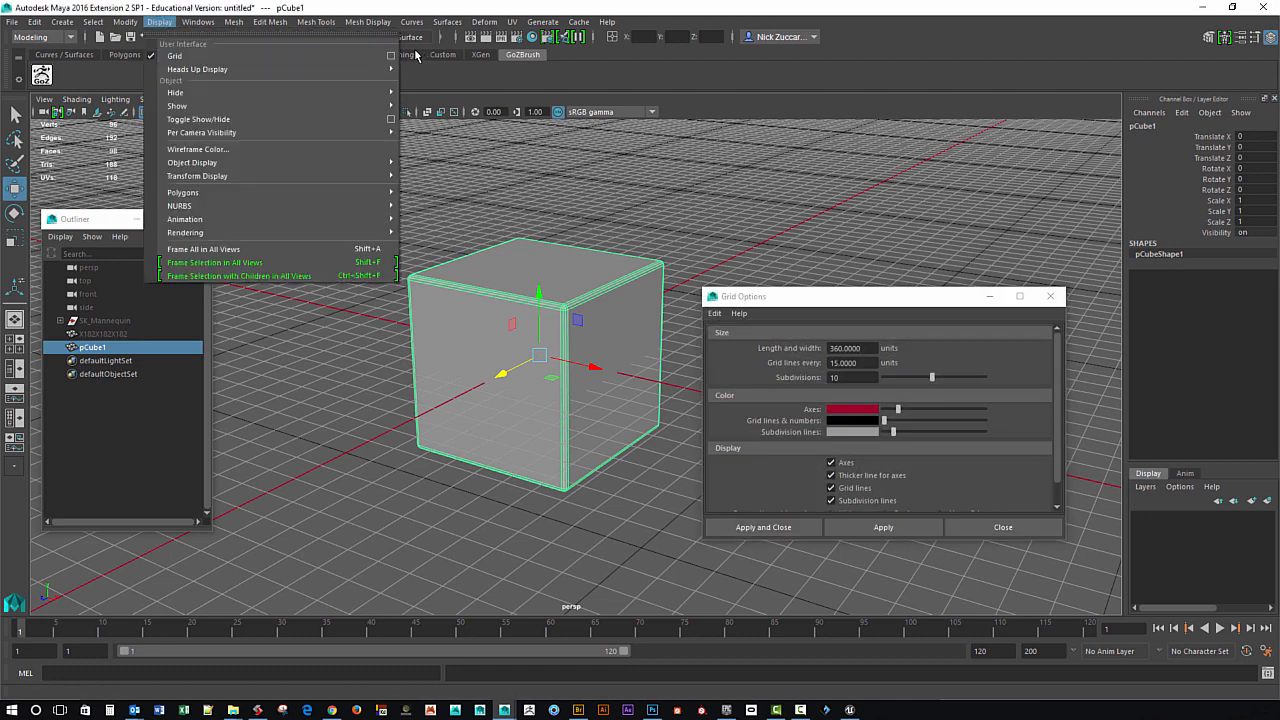
pyautogui.click(890, 302)
pyautogui.moveTo(868, 305); pyautogui.dragTo(866, 277)
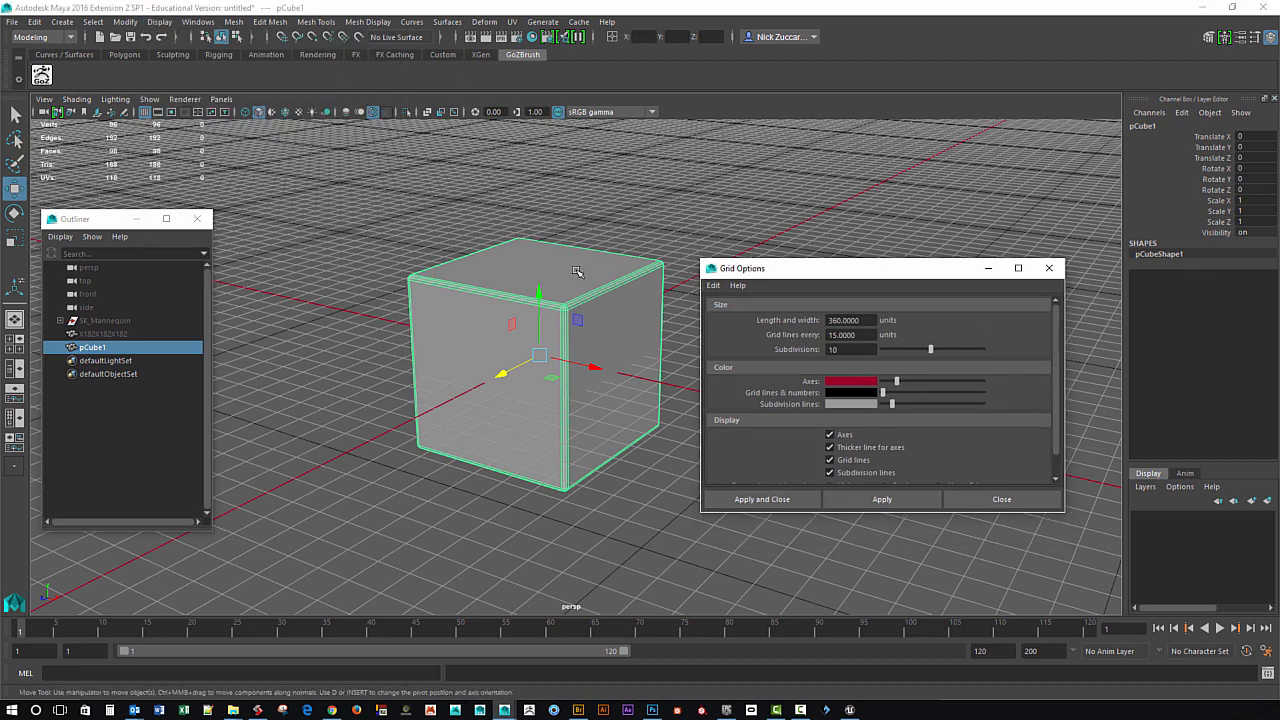
# Set the ground grid to draw its grid lines every 10 units.
pyautogui.keyDown('alt'); pyautogui.moveTo(575, 258); pyautogui.dragTo(219, 93, button='right'); pyautogui.keyUp('alt')
pyautogui.keyDown('alt'); pyautogui.moveTo(500, 183); pyautogui.dragTo(306, 304, button='right'); pyautogui.keyUp('alt')
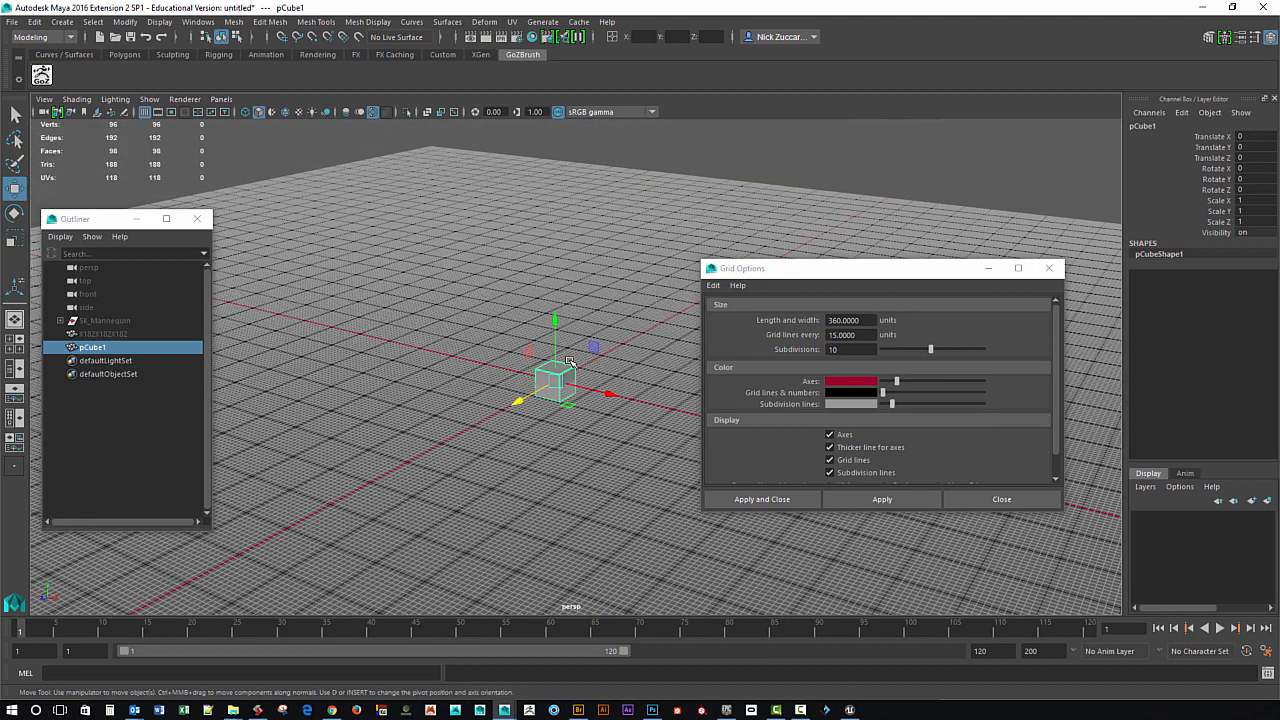
pyautogui.keyDown('alt'); pyautogui.moveTo(599, 329); pyautogui.dragTo(555, 317); pyautogui.keyUp('alt')
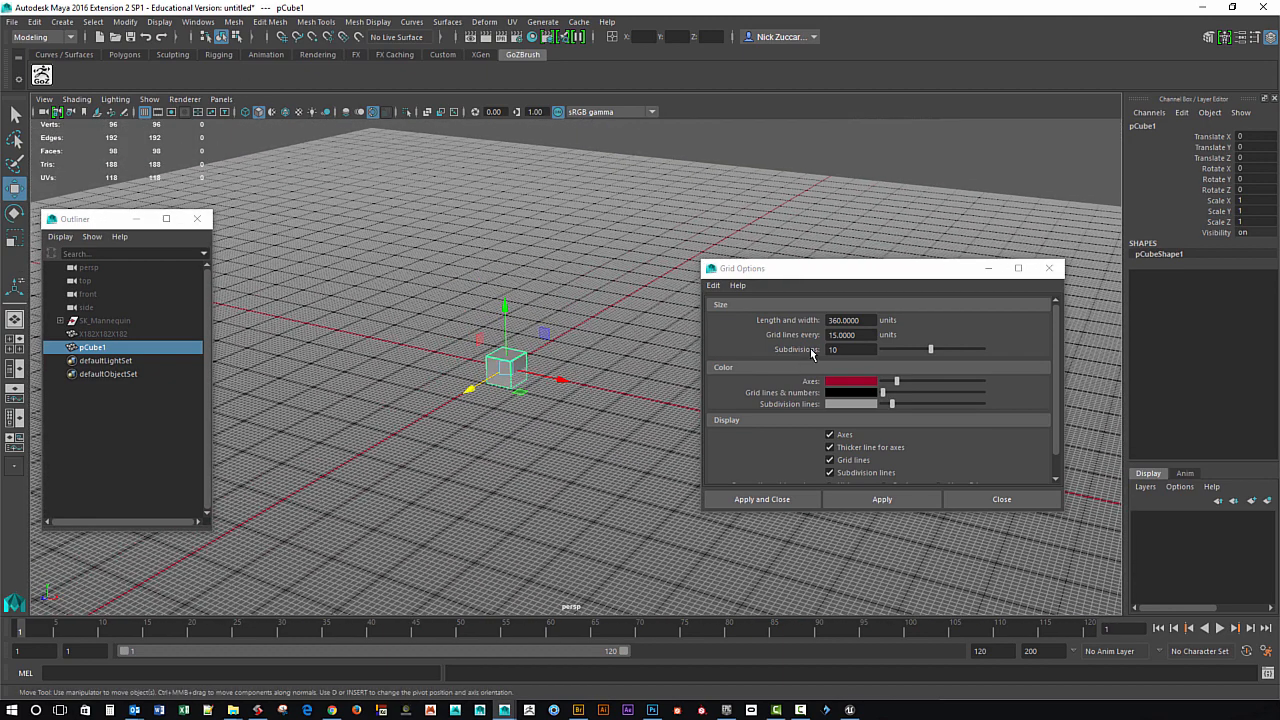
pyautogui.click(772, 335)
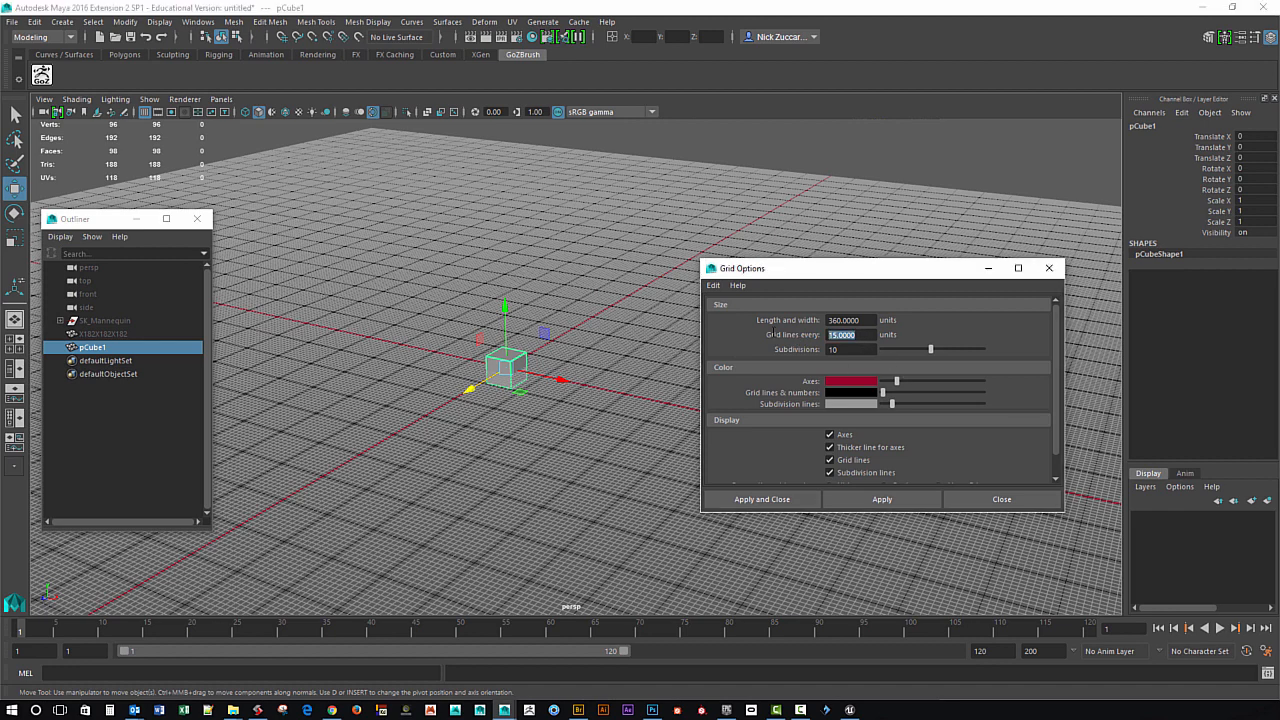
pyautogui.write('10')
pyautogui.press('Return')
pyautogui.scroll(5, 666, 434)
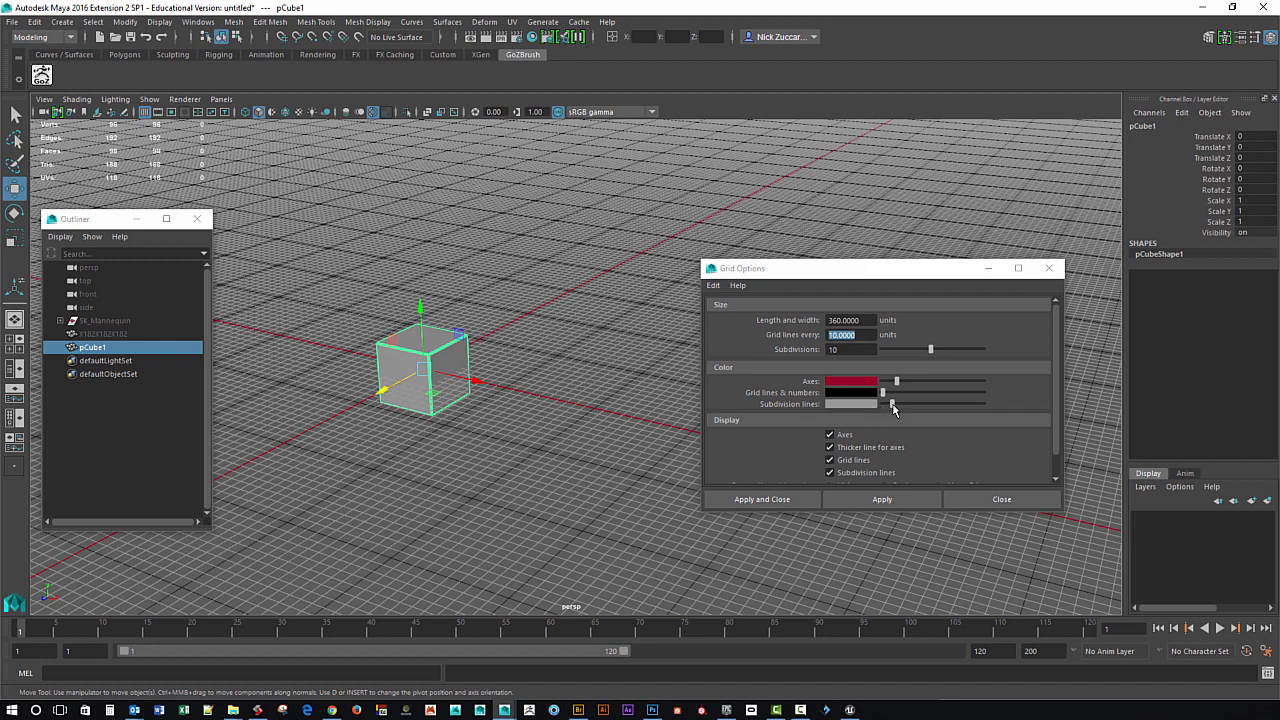
# Enlarge the Grid Options dialog to show all display settings and apply the grid settings.
pyautogui.moveTo(896, 511); pyautogui.dragTo(897, 559)
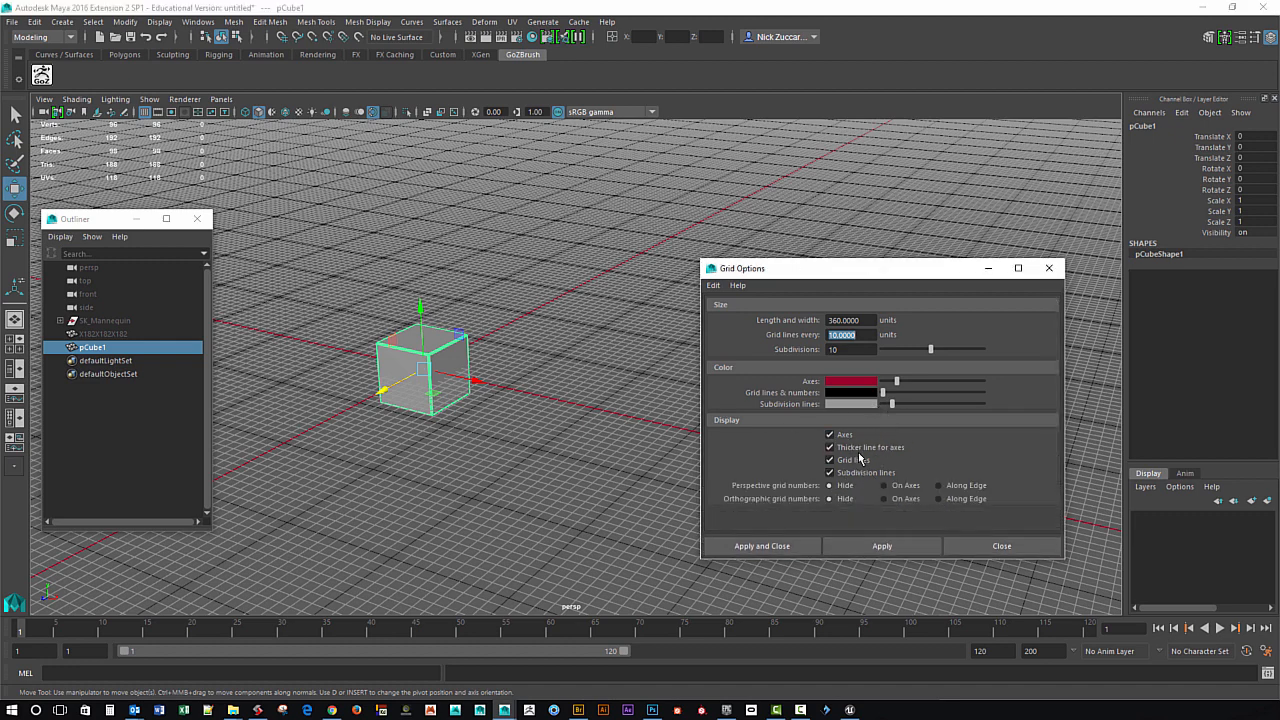
pyautogui.click(881, 548)
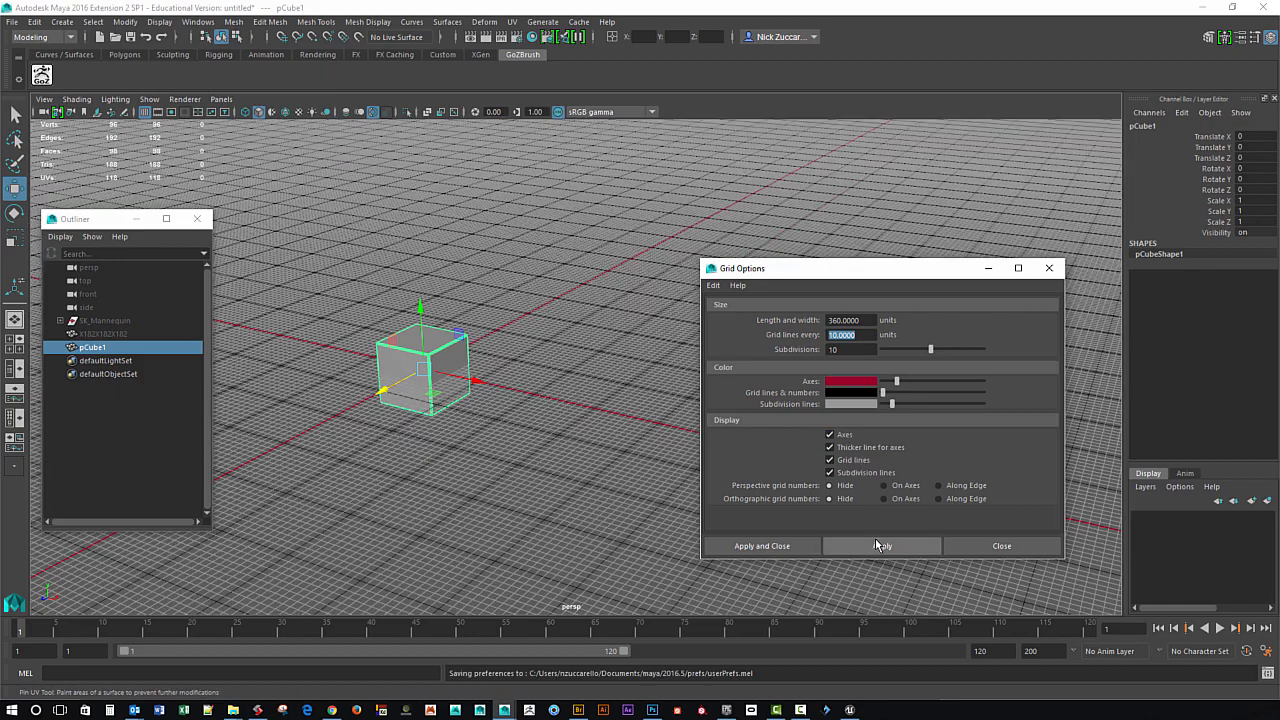
# Raise the beveled cube with grid snapping to Translate Y 5 so it sits on the ground grid.
pyautogui.keyDown('alt'); pyautogui.moveTo(488, 353); pyautogui.dragTo(530, 355); pyautogui.keyUp('alt')
pyautogui.keyDown('alt'); pyautogui.moveTo(530, 355); pyautogui.dragTo(546, 348, button='right'); pyautogui.keyUp('alt')
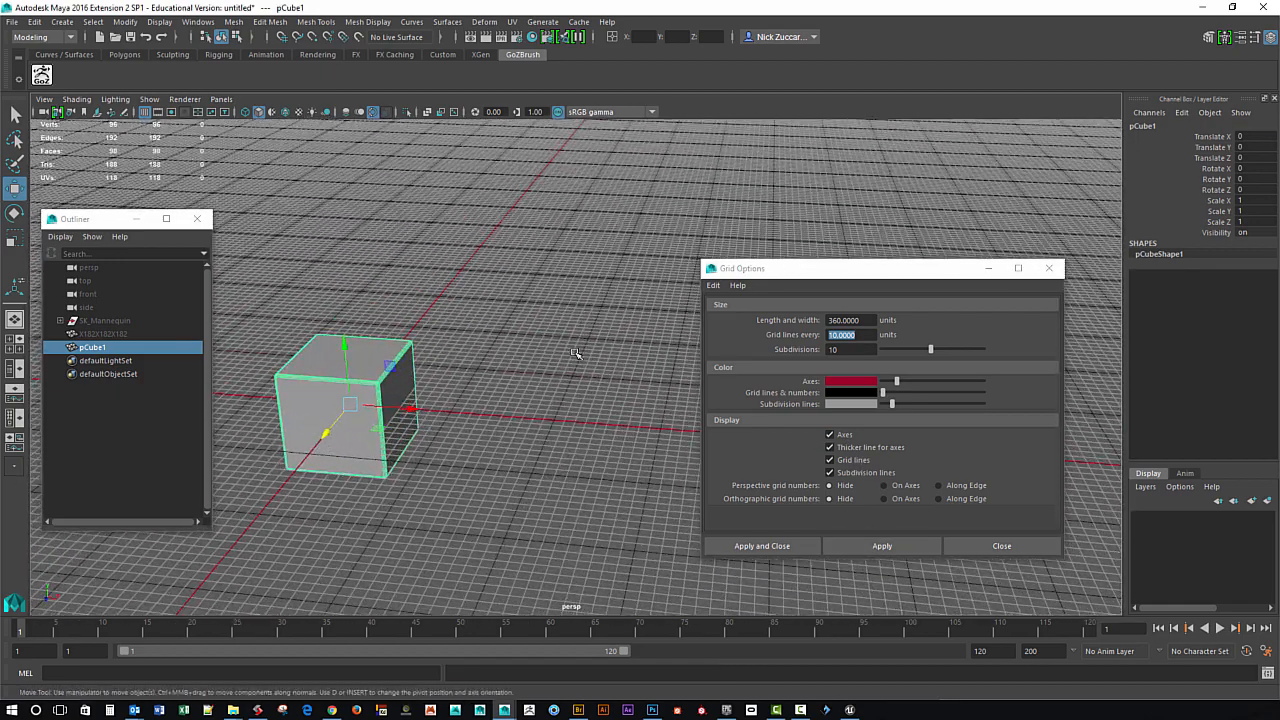
pyautogui.keyDown('alt'); pyautogui.moveTo(546, 348); pyautogui.dragTo(640, 319, button='middle'); pyautogui.keyUp('alt')
pyautogui.keyDown('alt'); pyautogui.moveTo(640, 319); pyautogui.dragTo(622, 330); pyautogui.keyUp('alt')
pyautogui.keyDown('alt'); pyautogui.moveTo(480, 325); pyautogui.dragTo(560, 322, button='right'); pyautogui.keyUp('alt')
pyautogui.keyDown('alt'); pyautogui.moveTo(478, 312); pyautogui.dragTo(533, 306, button='middle'); pyautogui.keyUp('alt')
pyautogui.keyDown('alt'); pyautogui.moveTo(588, 341); pyautogui.dragTo(462, 338); pyautogui.keyUp('alt')
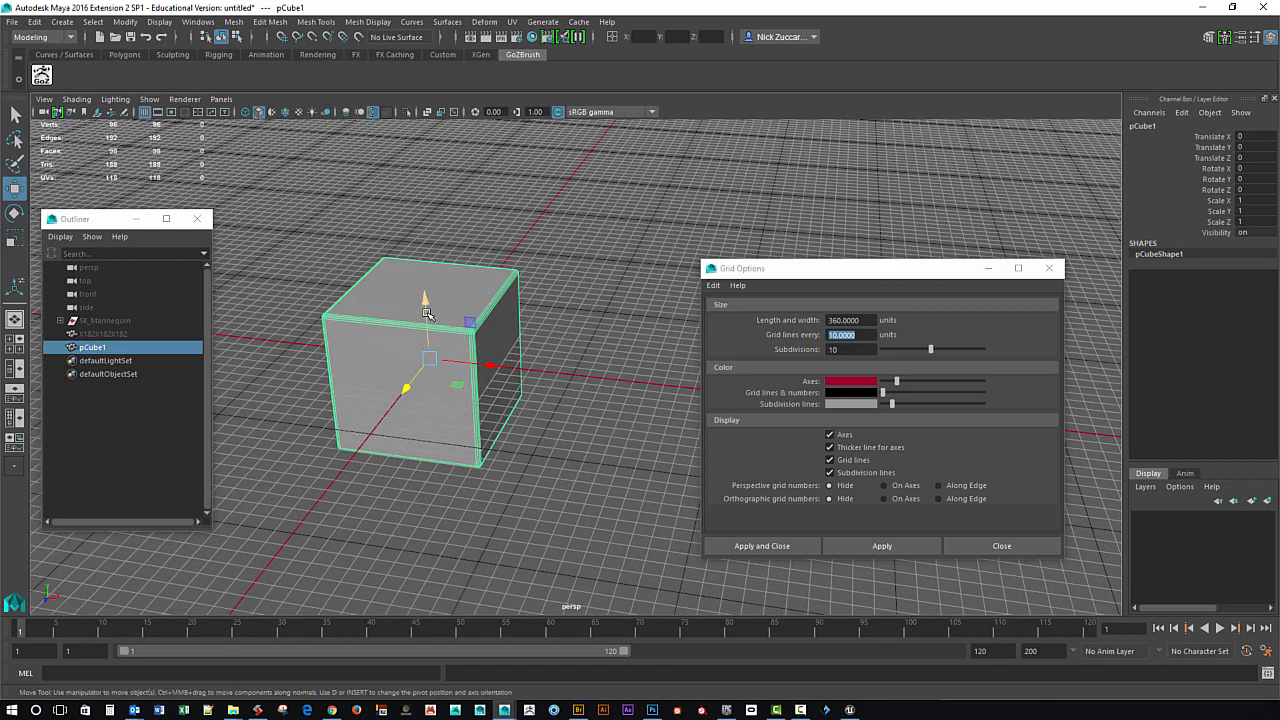
pyautogui.click(285, 40)
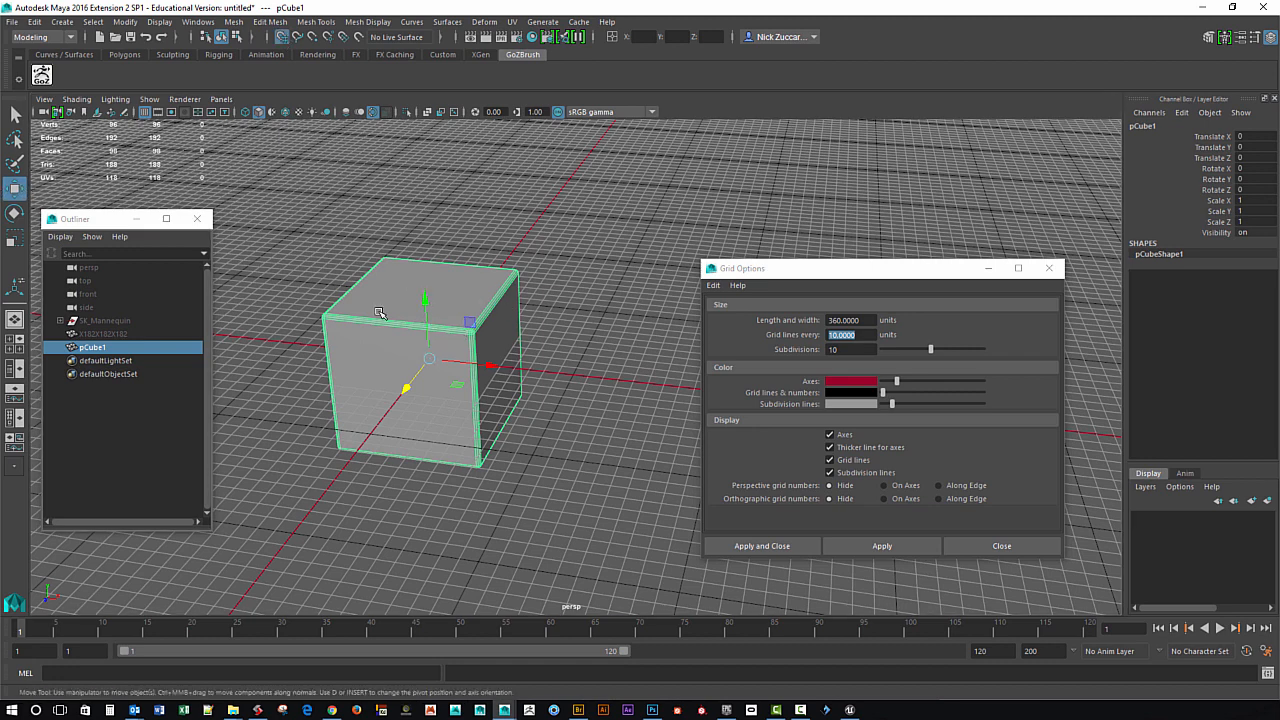
pyautogui.moveTo(423, 289)
pyautogui.mouseDown()
pyautogui.moveTo(423, 235)
pyautogui.moveTo(427, 334)
pyautogui.moveTo(420, 287)
pyautogui.moveTo(418, 310)
pyautogui.moveTo(410, 293)
pyautogui.mouseUp()
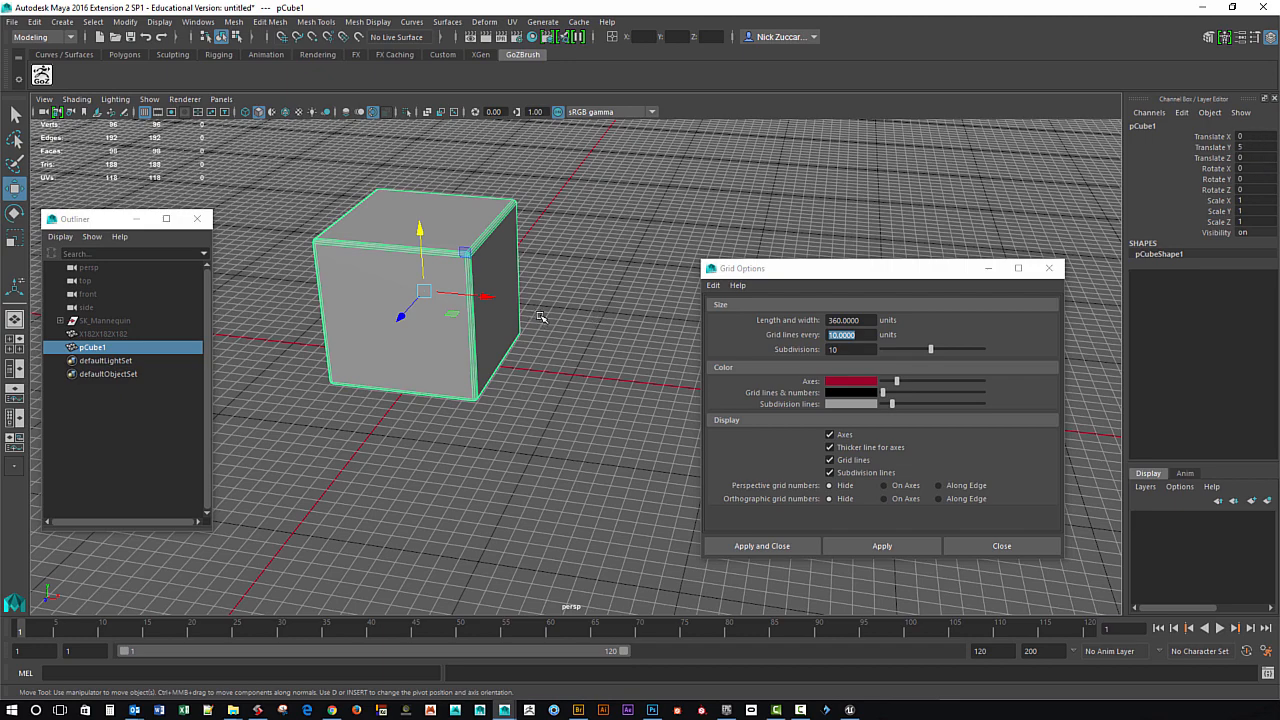
pyautogui.keyDown('alt'); pyautogui.moveTo(586, 363); pyautogui.dragTo(878, 463); pyautogui.keyUp('alt')
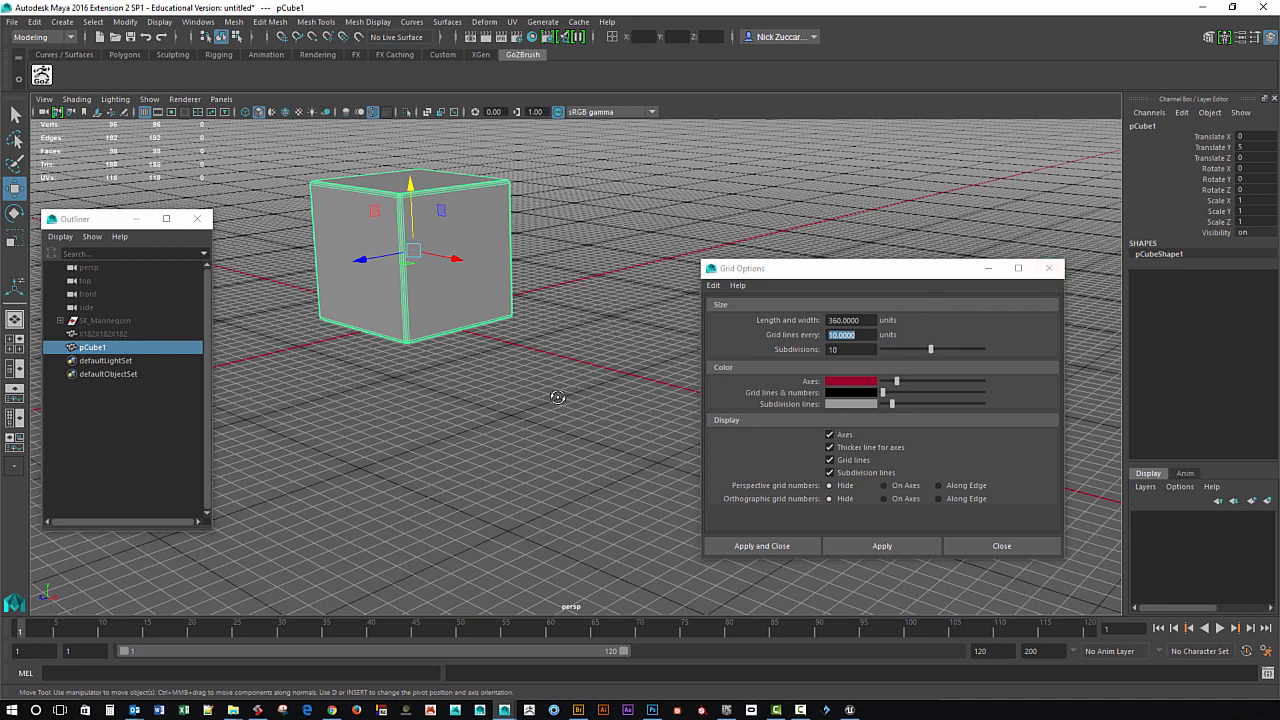
pyautogui.keyDown('alt'); pyautogui.moveTo(557, 389); pyautogui.dragTo(450, 361); pyautogui.keyUp('alt')
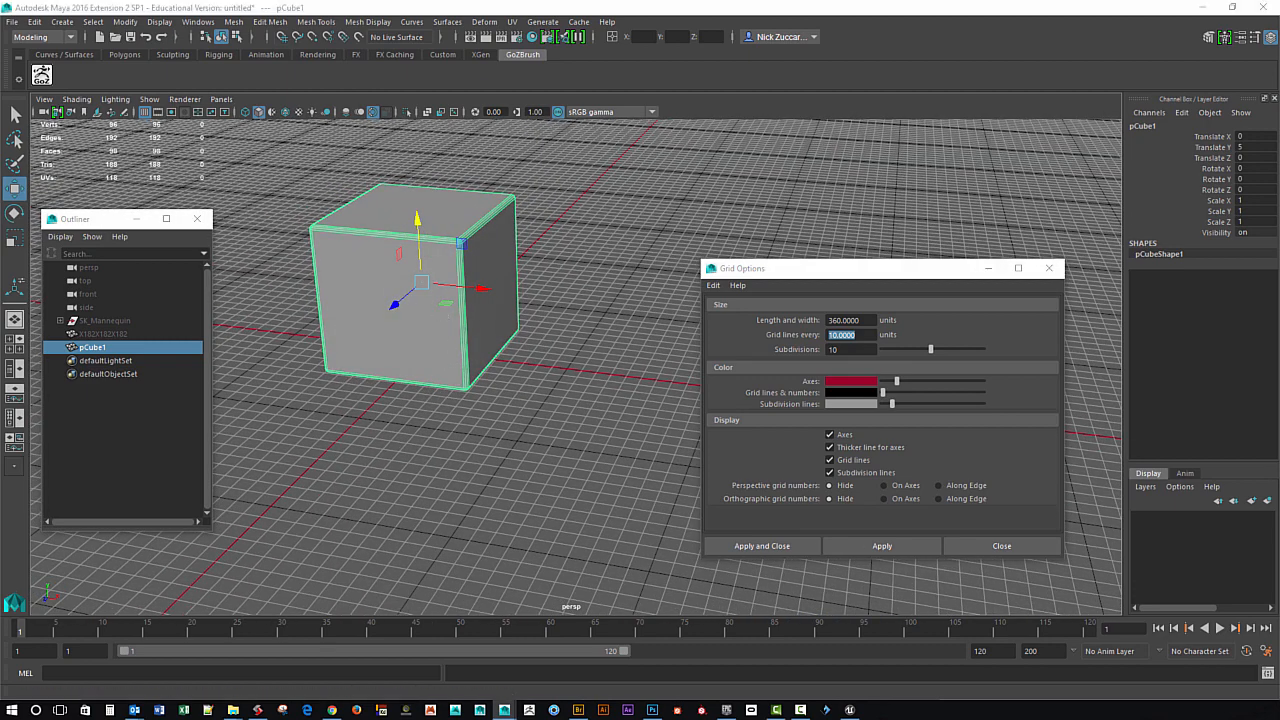
# Switch to the browser, convert 1 foot to centimeters in the Google length converter, and return to Maya.
pyautogui.hotkey('alt', 'Tab')
pyautogui.click(476, 321)
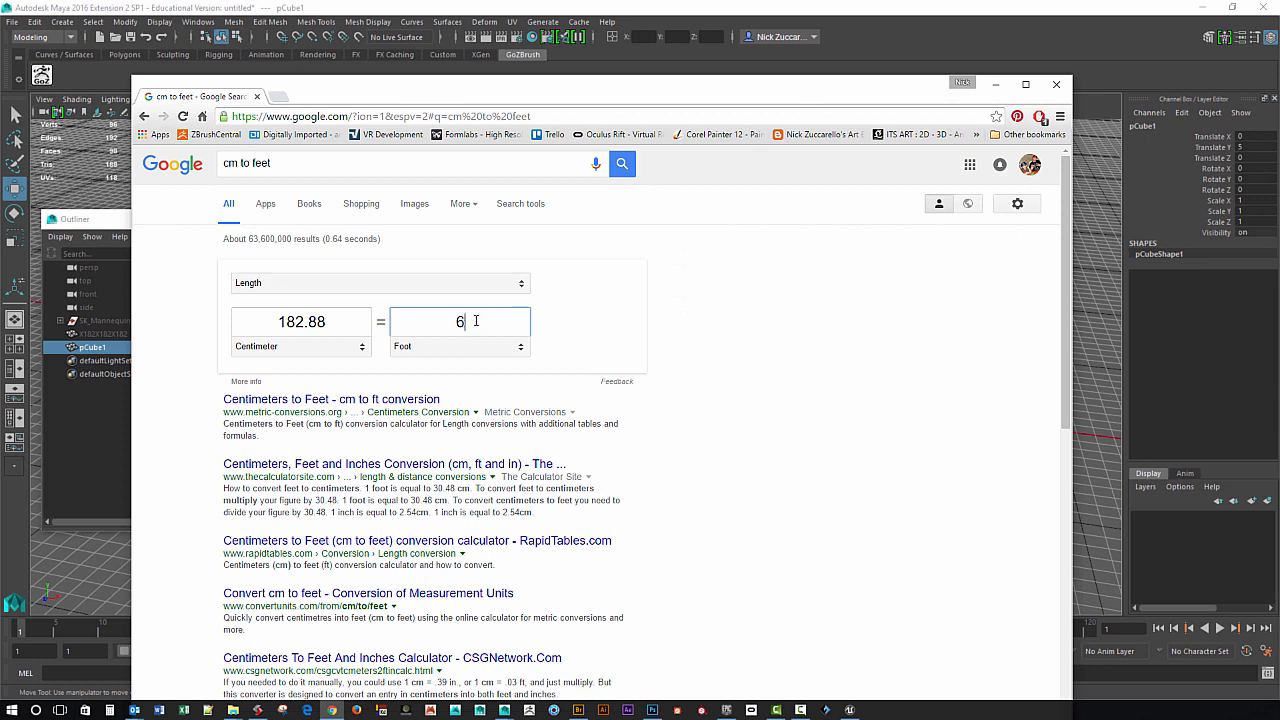
pyautogui.moveTo(470, 321); pyautogui.dragTo(457, 321)
pyautogui.write('1')
pyautogui.click(996, 88)
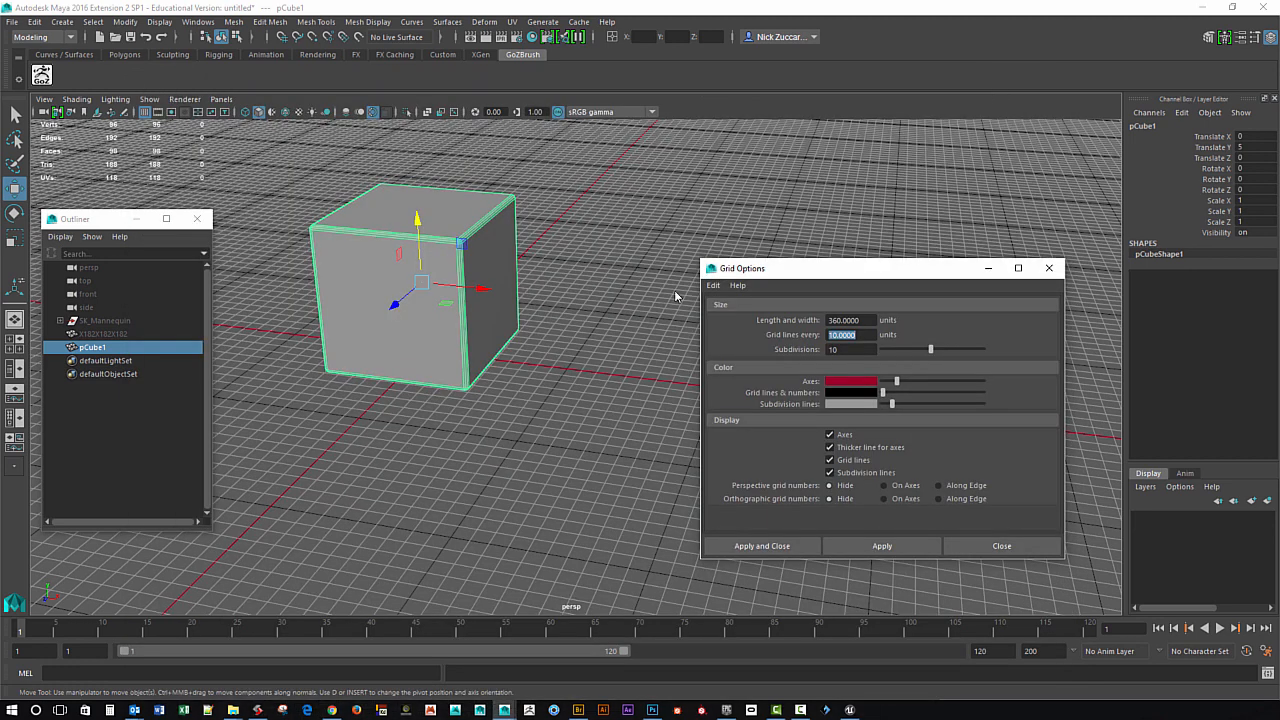
# Duplicate the cube twice and snap the copies side by side along the grid at Translate X 10 and 20.
pyautogui.keyDown('alt'); pyautogui.moveTo(546, 313); pyautogui.dragTo(319, 268); pyautogui.keyUp('alt')
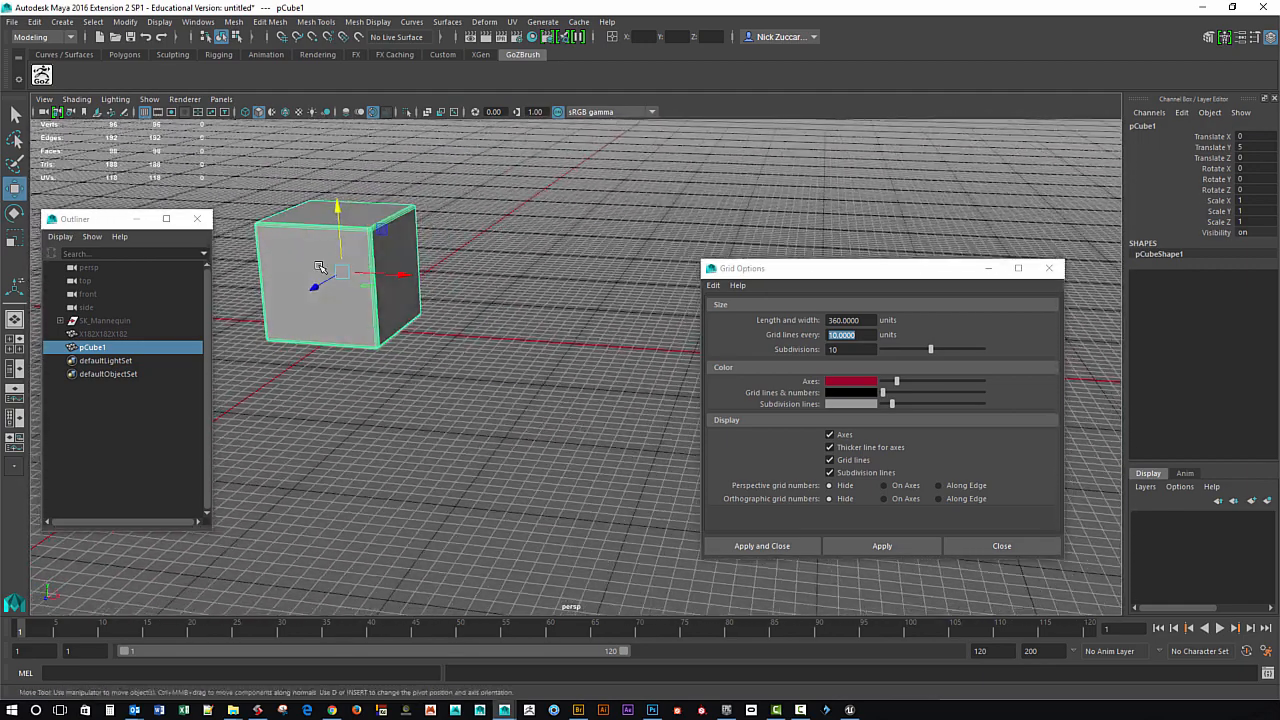
pyautogui.keyDown('alt'); pyautogui.moveTo(435, 285); pyautogui.dragTo(436, 289); pyautogui.keyUp('alt')
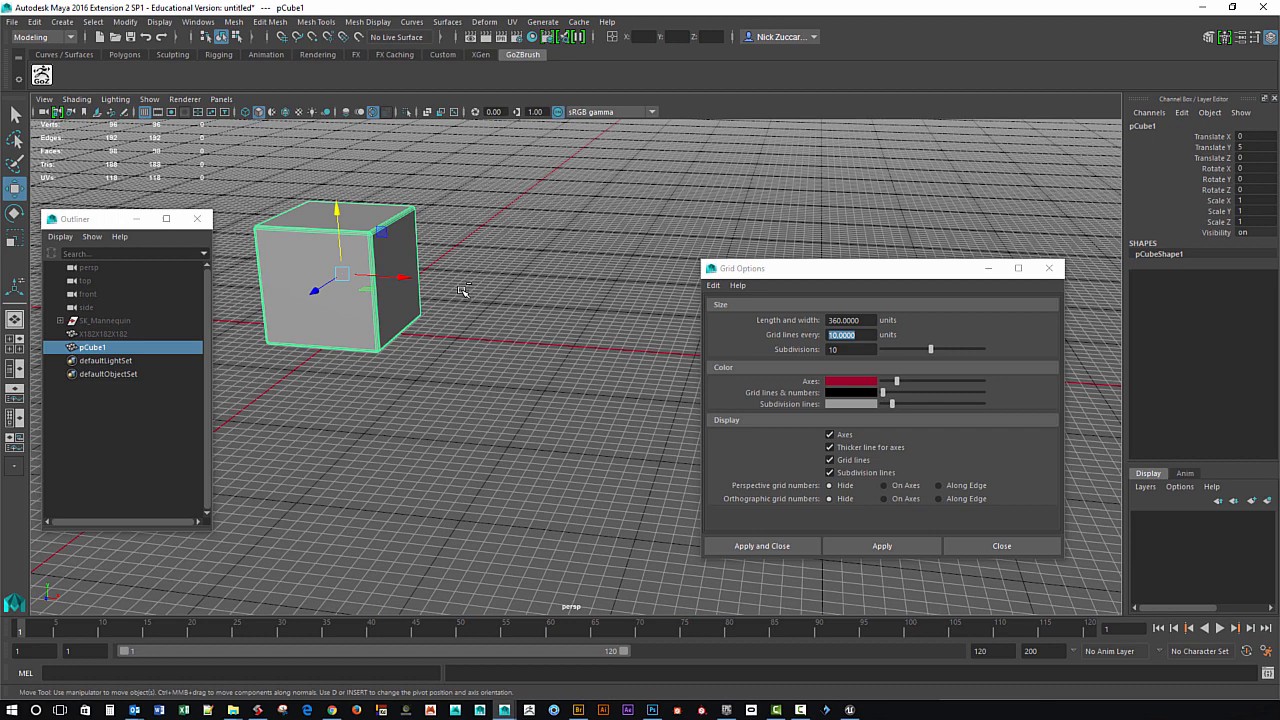
pyautogui.hotkey('ctrl', 'd')
pyautogui.press('x')
pyautogui.moveTo(404, 279); pyautogui.dragTo(452, 296)
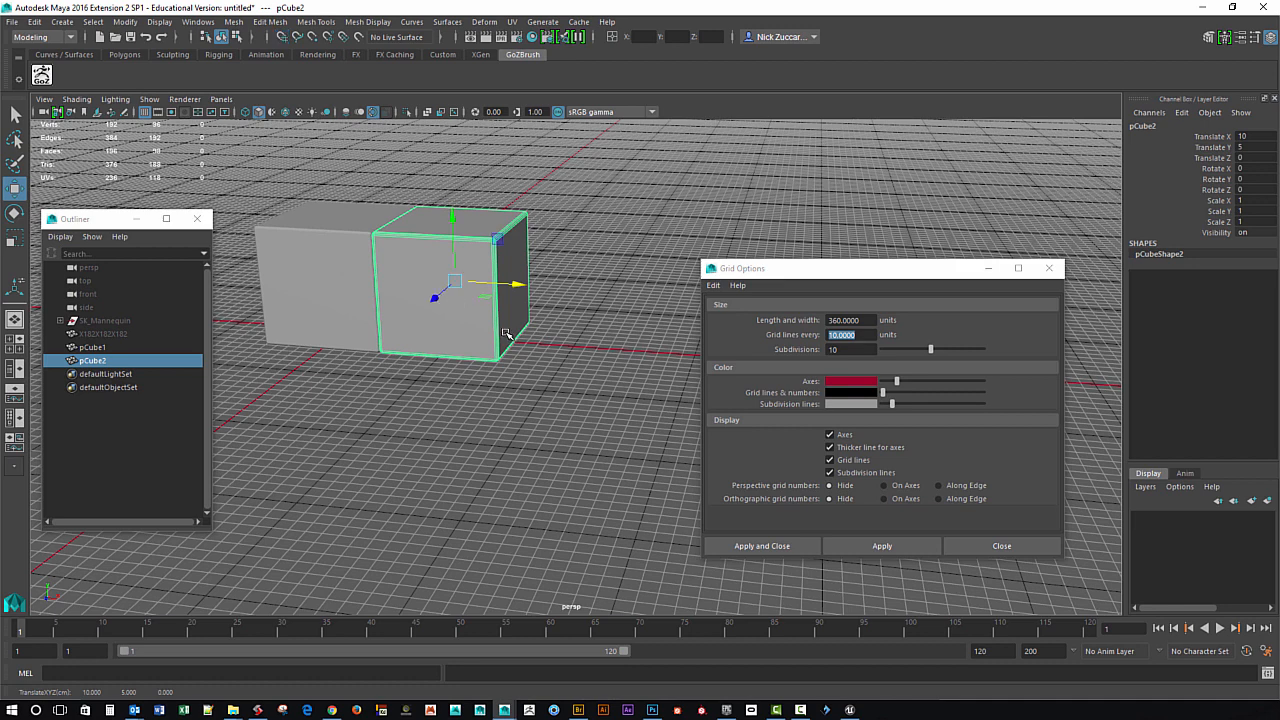
pyautogui.hotkey('ctrl', 'd')
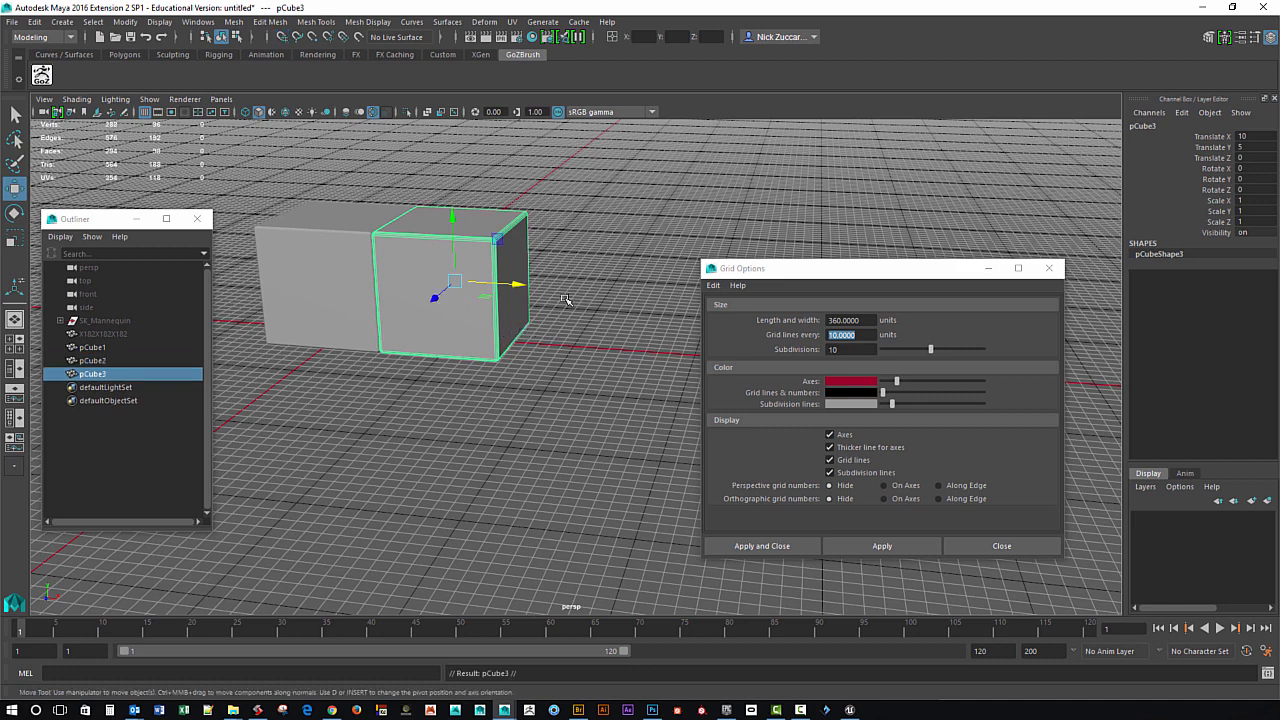
pyautogui.press('x')
pyautogui.moveTo(528, 287); pyautogui.dragTo(596, 291)
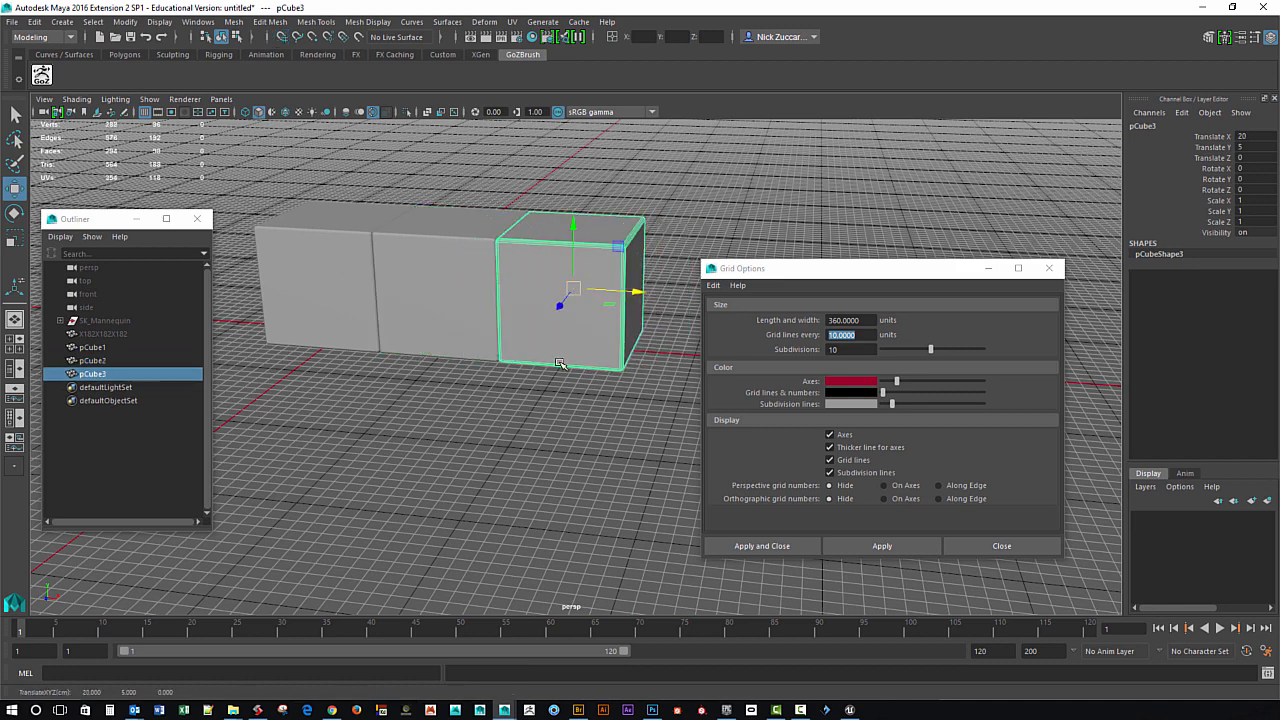
# Delete the two duplicate cubes and keep only the original at the origin.
pyautogui.click(572, 412)
pyautogui.keyDown('alt'); pyautogui.moveTo(622, 374); pyautogui.dragTo(394, 309, button='right'); pyautogui.keyUp('alt')
pyautogui.keyDown('alt'); pyautogui.moveTo(394, 309); pyautogui.dragTo(433, 333); pyautogui.keyUp('alt')
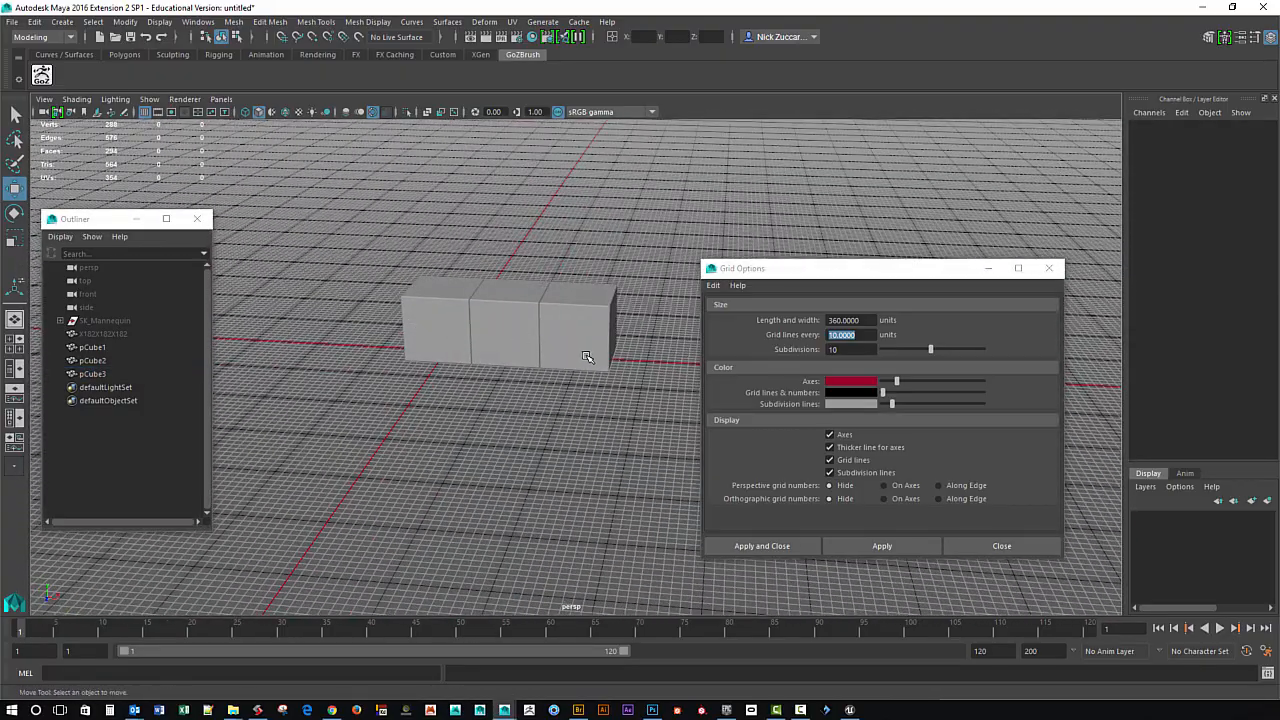
pyautogui.keyDown('alt'); pyautogui.moveTo(580, 346); pyautogui.dragTo(537, 374); pyautogui.keyUp('alt')
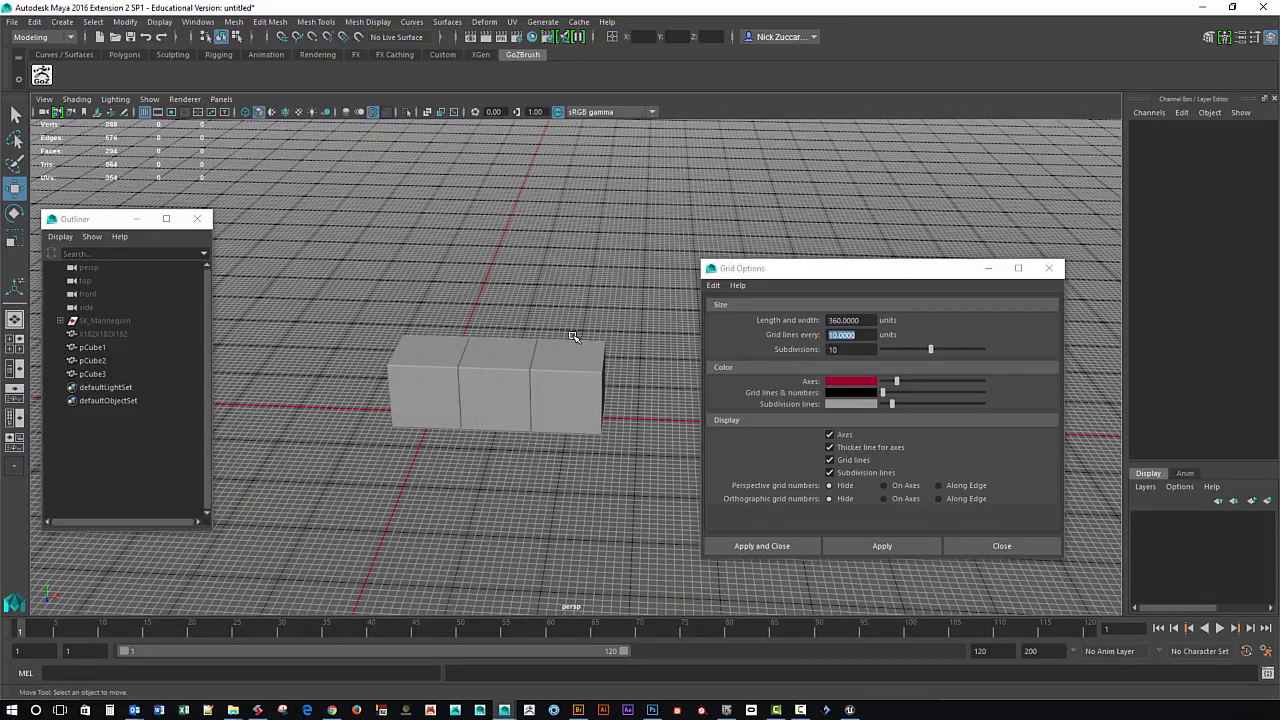
pyautogui.keyDown('alt'); pyautogui.moveTo(580, 310); pyautogui.dragTo(579, 287); pyautogui.keyUp('alt')
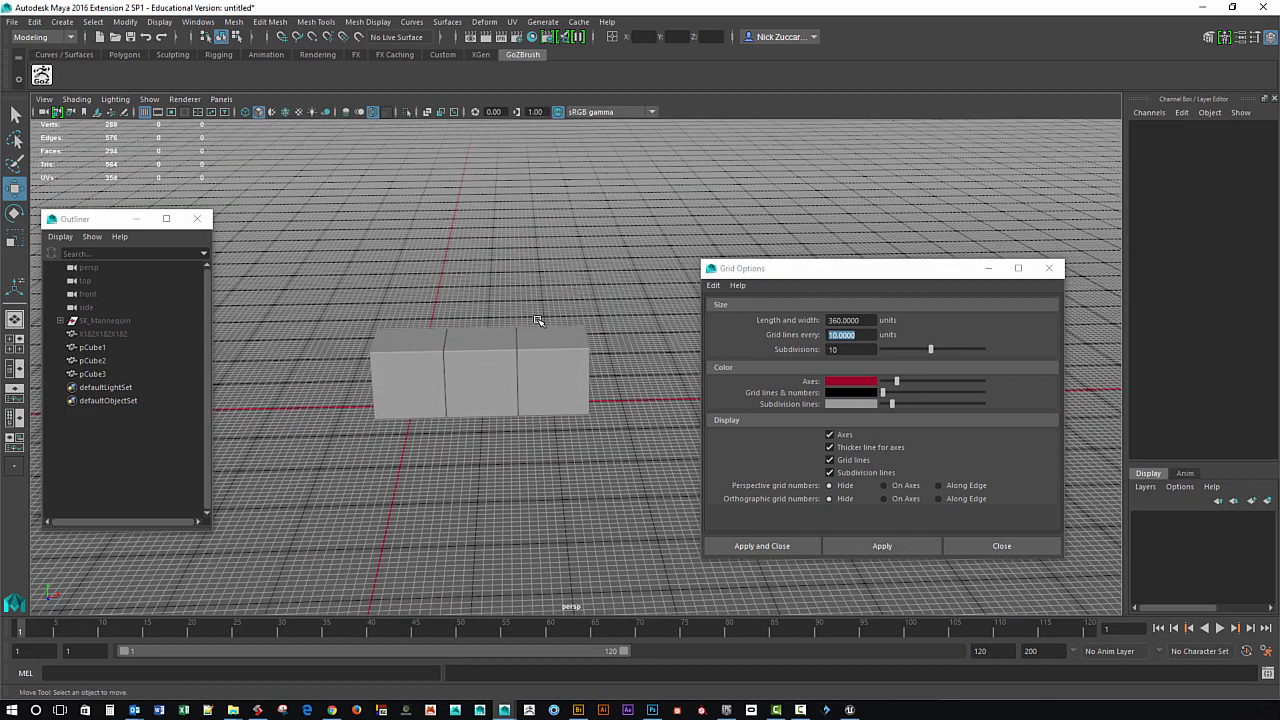
pyautogui.keyDown('alt'); pyautogui.moveTo(570, 319); pyautogui.dragTo(591, 432); pyautogui.keyUp('alt')
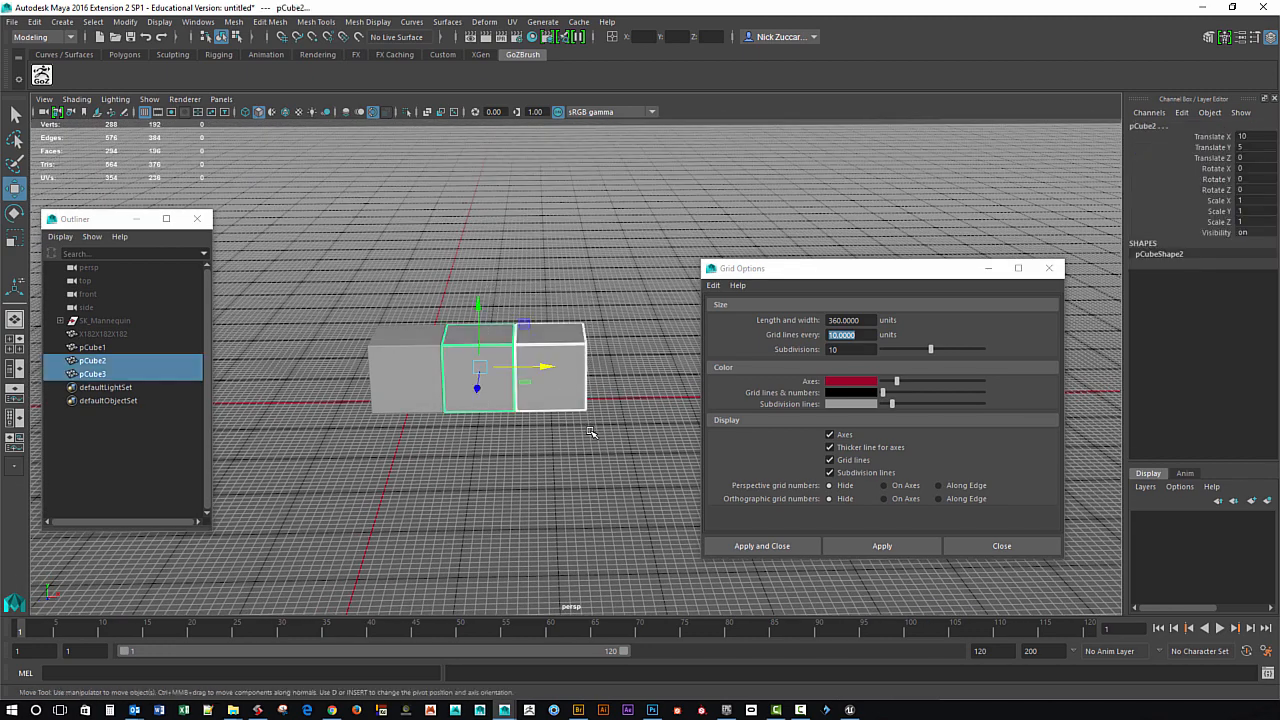
pyautogui.click(536, 295)
pyautogui.moveTo(468, 280); pyautogui.dragTo(597, 476)
pyautogui.press('Delete')
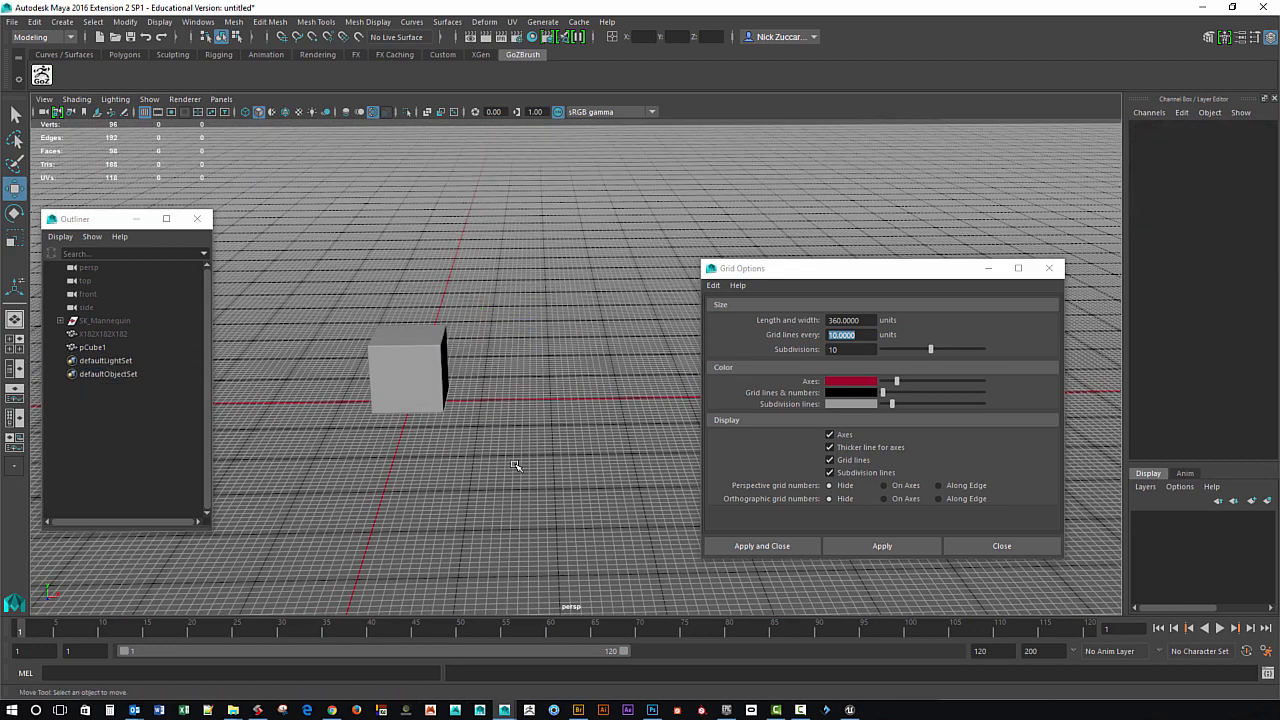
# Select the remaining cube and freeze its transformations.
pyautogui.click(432, 352)
pyautogui.keyDown('alt'); pyautogui.moveTo(592, 393); pyautogui.dragTo(523, 406); pyautogui.keyUp('alt')
pyautogui.keyDown('alt'); pyautogui.moveTo(431, 357); pyautogui.dragTo(510, 380, button='middle'); pyautogui.keyUp('alt')
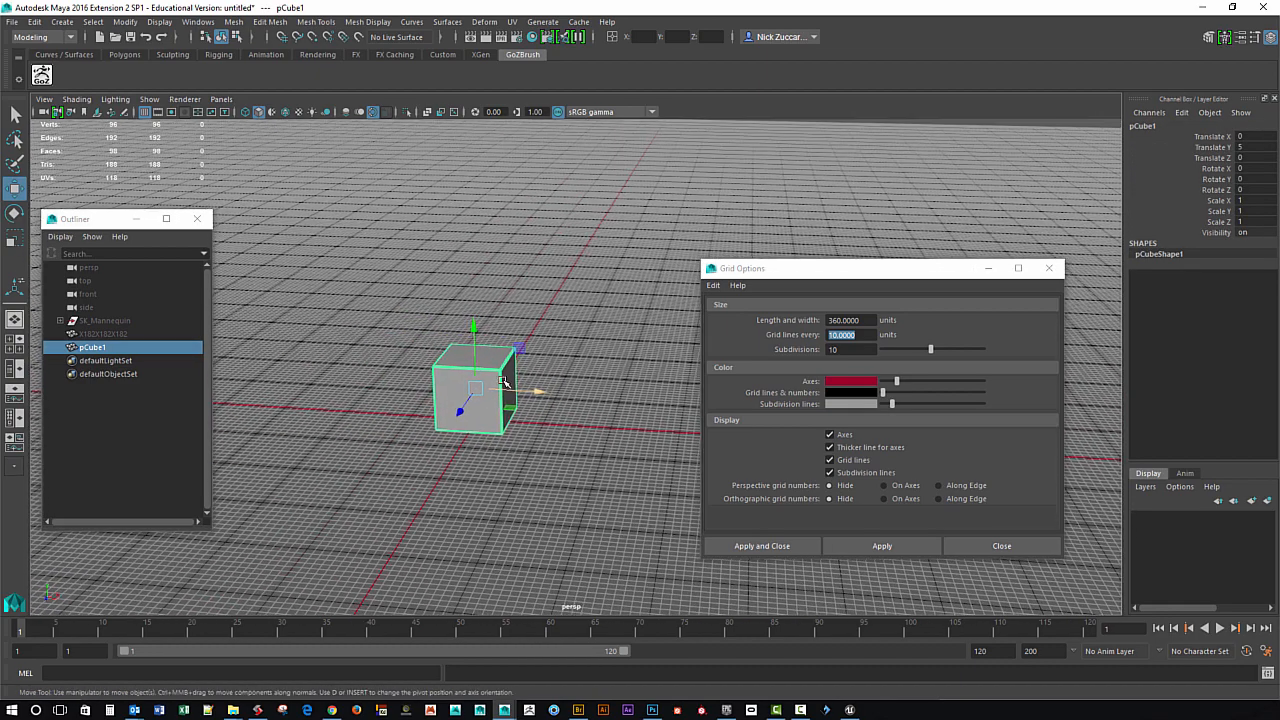
pyautogui.keyDown('alt'); pyautogui.moveTo(510, 380); pyautogui.dragTo(532, 404, button='right'); pyautogui.keyUp('alt')
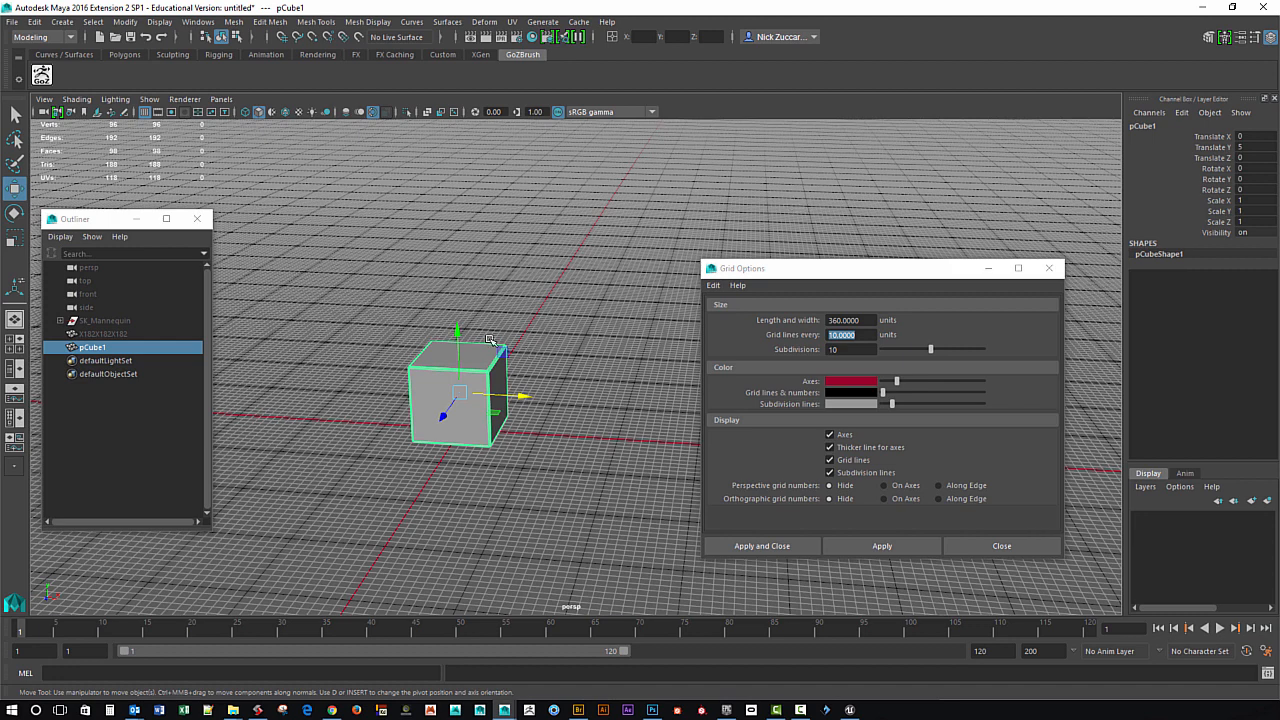
pyautogui.click(128, 23)
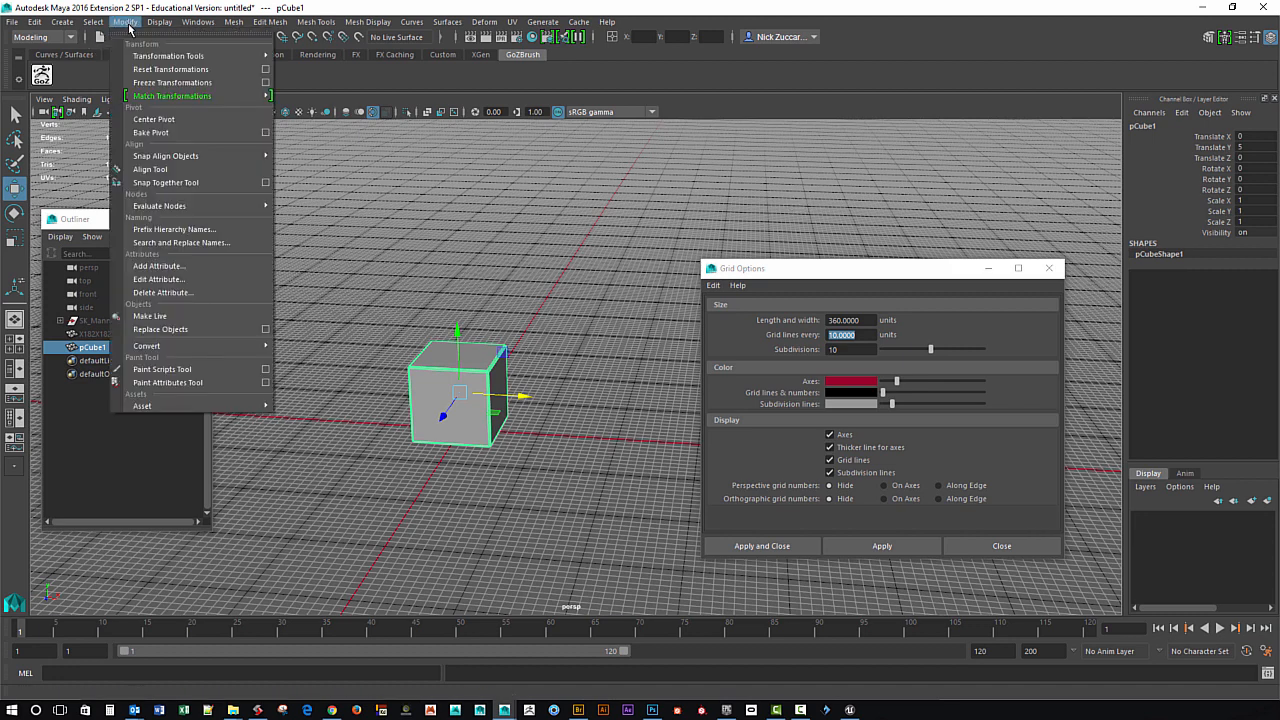
pyautogui.click(159, 83)
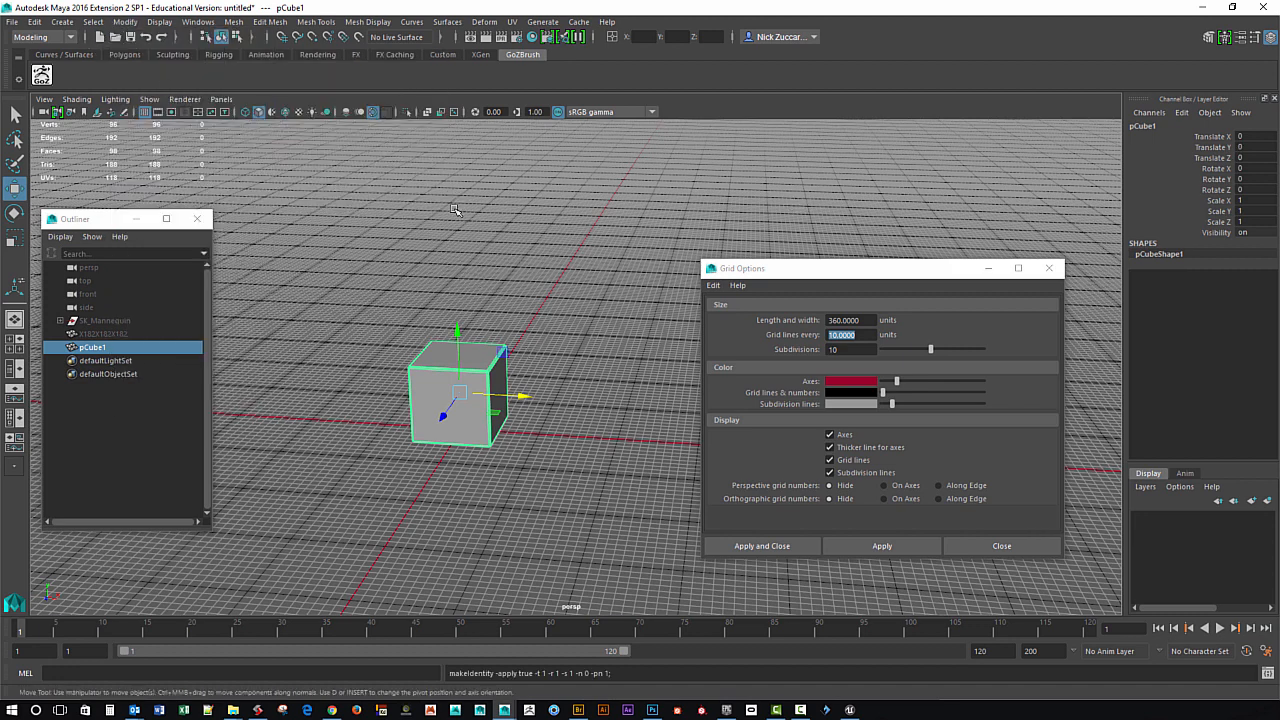
# Reset the cube's transformations to put its pivot at the origin on the cube's base.
pyautogui.keyDown('alt'); pyautogui.moveTo(547, 441); pyautogui.dragTo(460, 432); pyautogui.keyUp('alt')
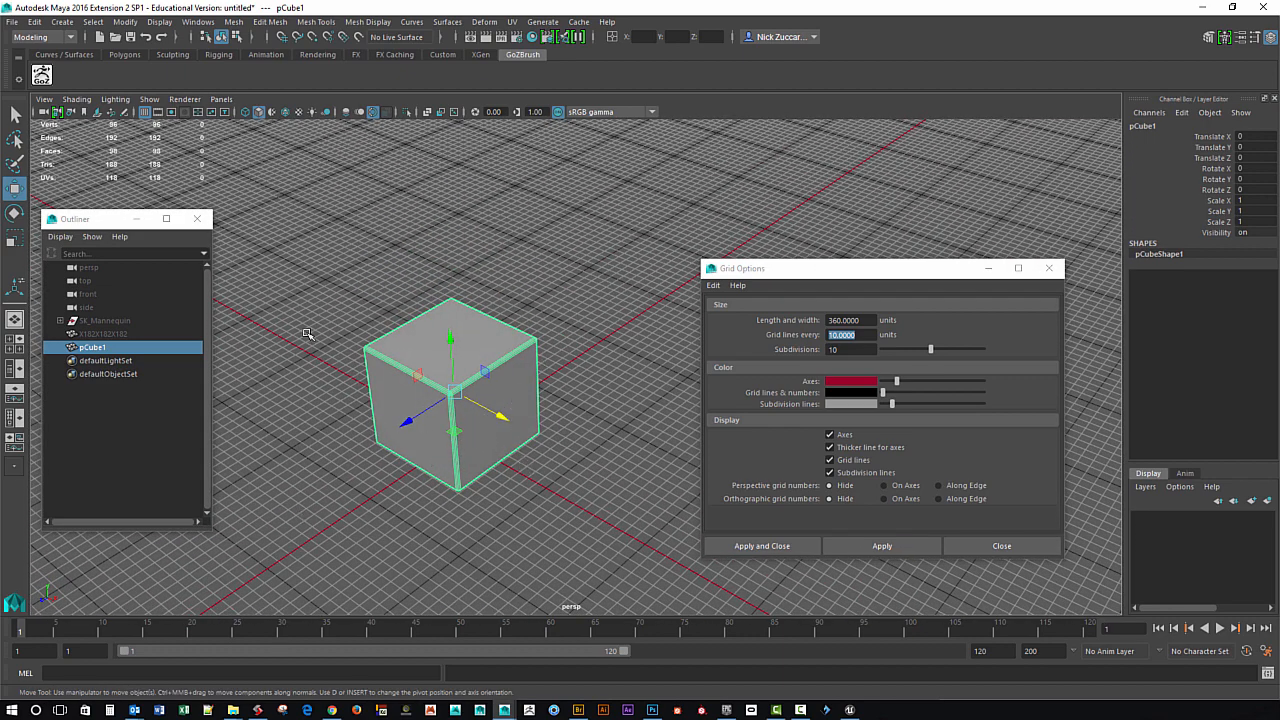
pyautogui.click(117, 25)
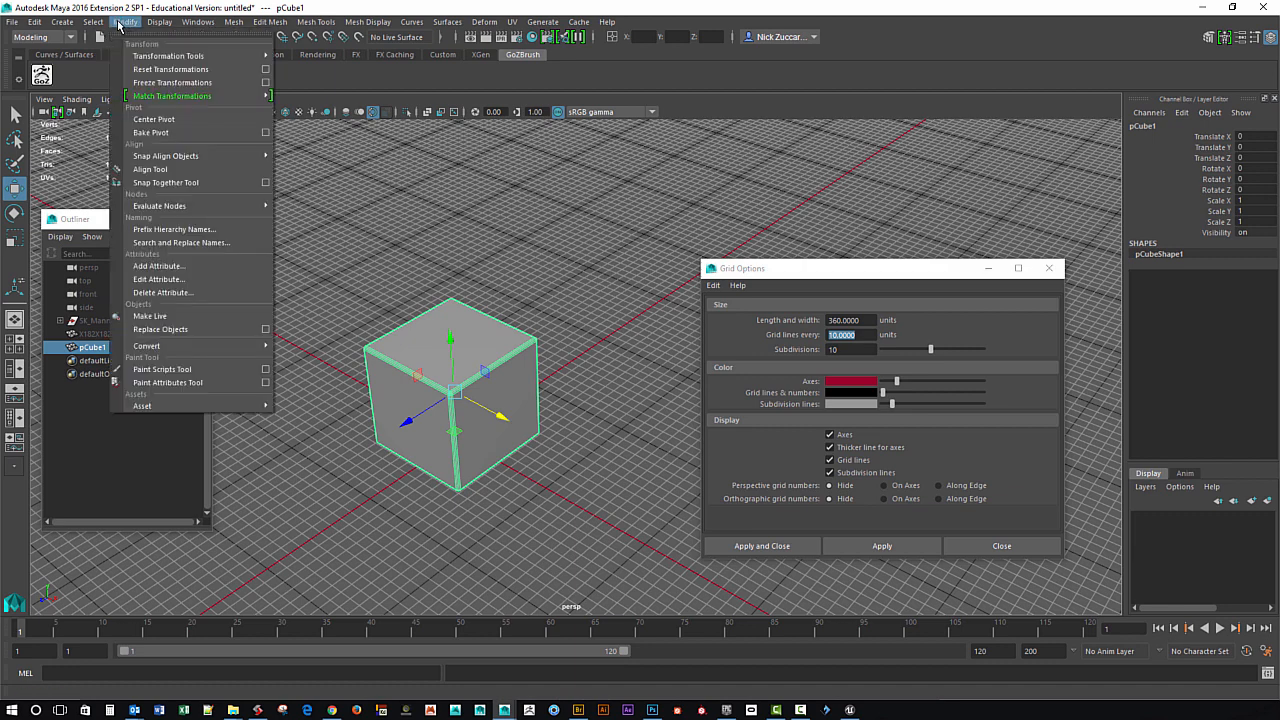
pyautogui.click(168, 70)
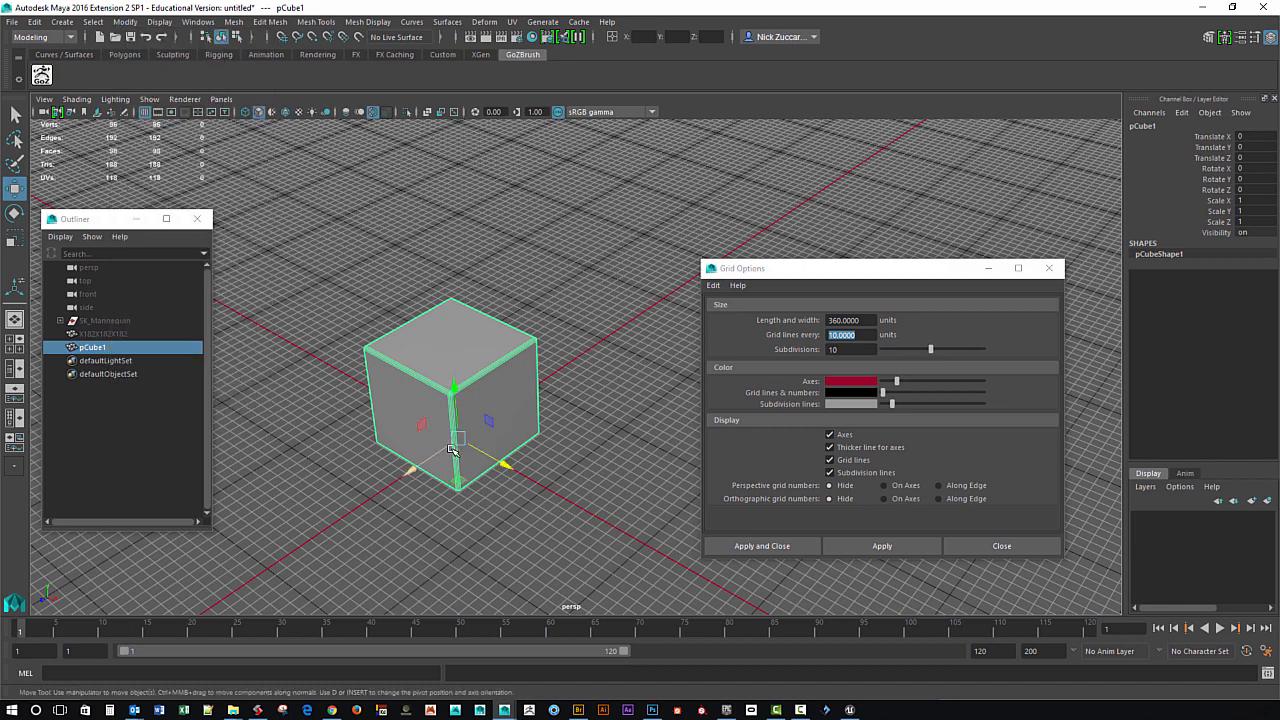
pyautogui.moveTo(477, 451)
pyautogui.keyDown('alt'); pyautogui.mouseDown()
pyautogui.moveTo(466, 468)
pyautogui.moveTo(454, 448)
pyautogui.mouseUp(); pyautogui.keyUp('alt')
pyautogui.click(441, 493)
pyautogui.click(455, 446)
pyautogui.moveTo(560, 443)
pyautogui.keyDown('alt'); pyautogui.mouseDown()
pyautogui.moveTo(541, 444)
pyautogui.moveTo(584, 442)
pyautogui.moveTo(580, 428)
pyautogui.mouseUp(); pyautogui.keyUp('alt')
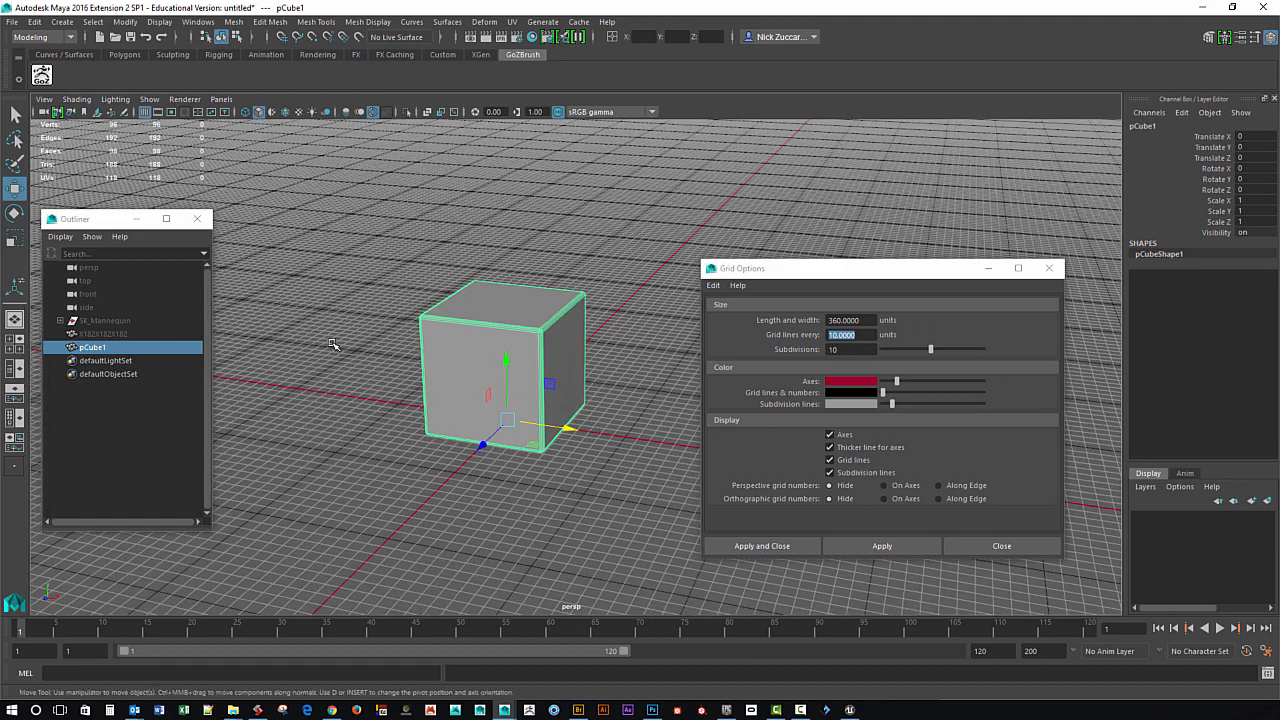
# Rename the cube as X10X10X10 in the Outliner and deselect it.
pyautogui.doubleClick(110, 352)
pyautogui.moveTo(109, 351); pyautogui.dragTo(60, 353)
pyautogui.write('X10X10X10')
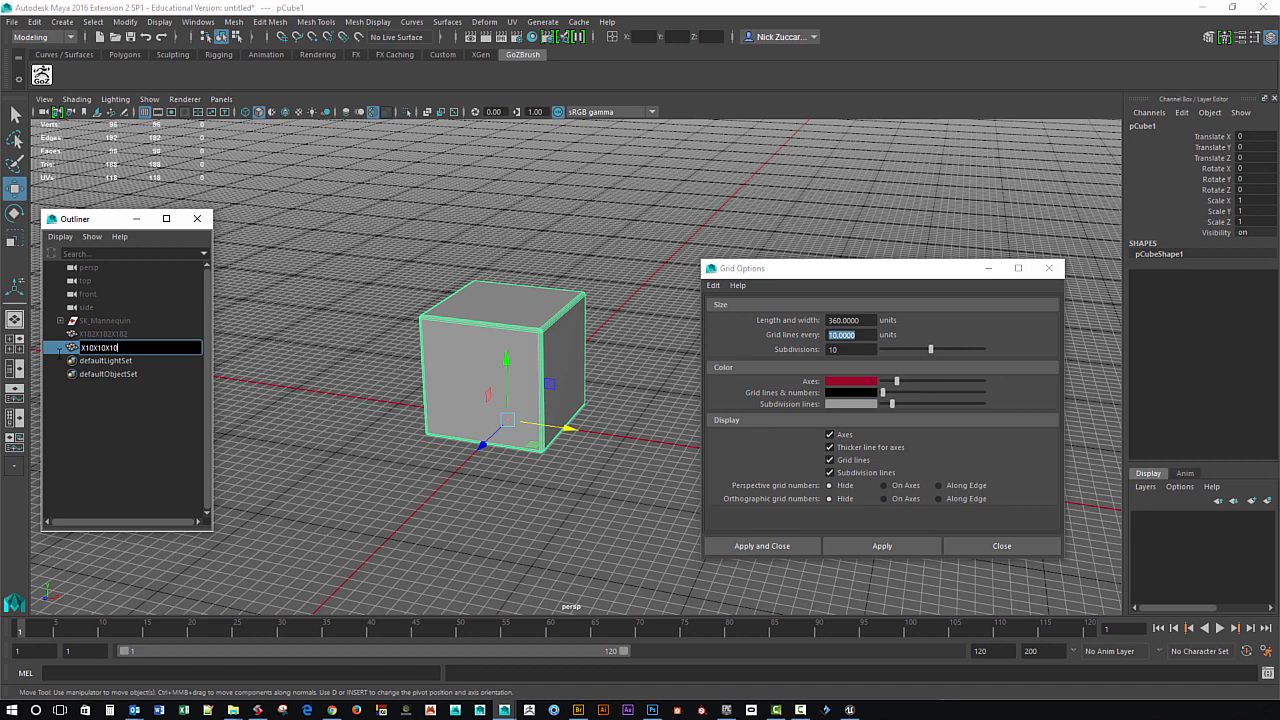
pyautogui.press('Return')
pyautogui.click(332, 361)
# Open the Export Selection options for the X10X10X10 cube, choose FBX export as file type, and reposition and enlarge the dialog.
pyautogui.click(106, 349)
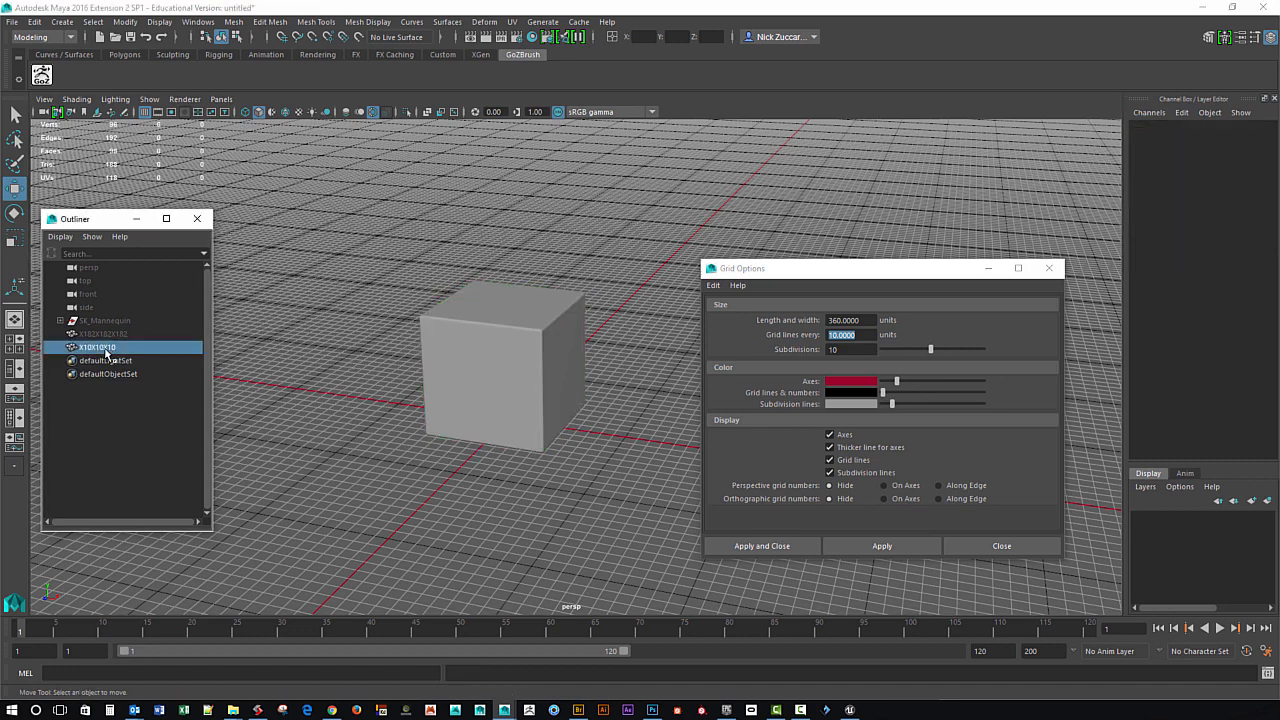
pyautogui.click(12, 21)
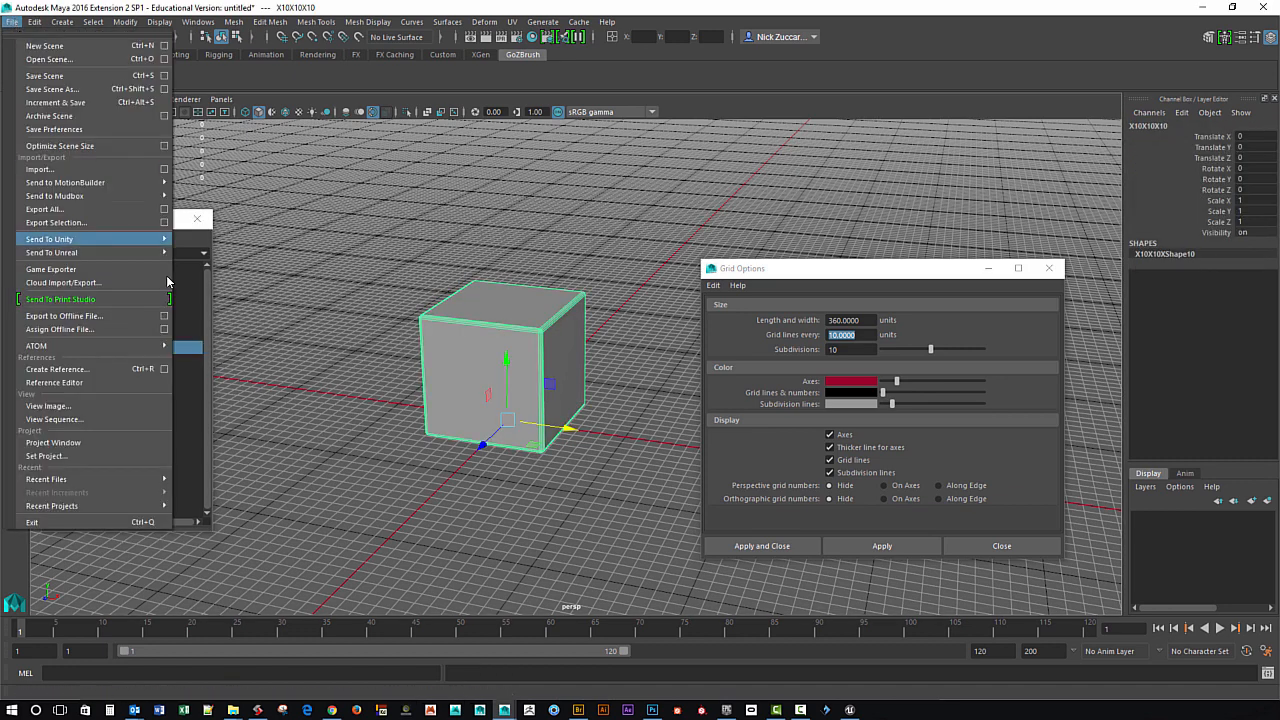
pyautogui.click(163, 231)
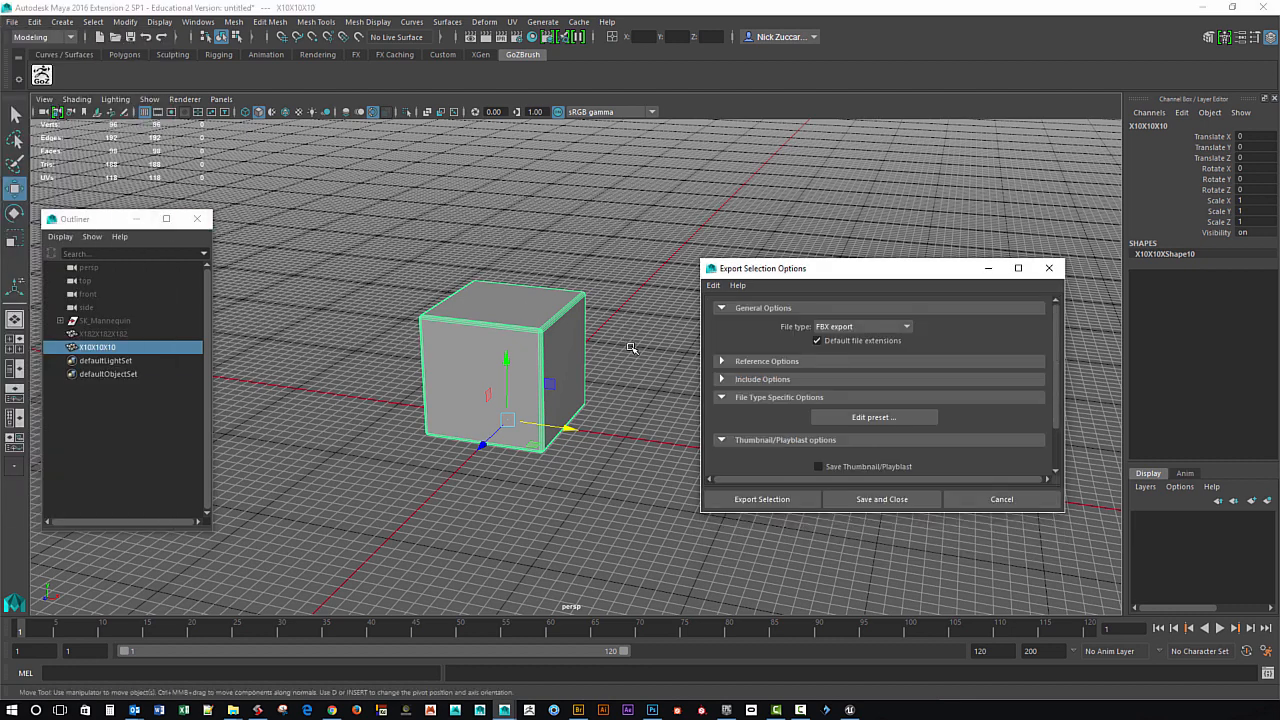
pyautogui.moveTo(852, 268); pyautogui.dragTo(780, 240)
pyautogui.click(828, 298)
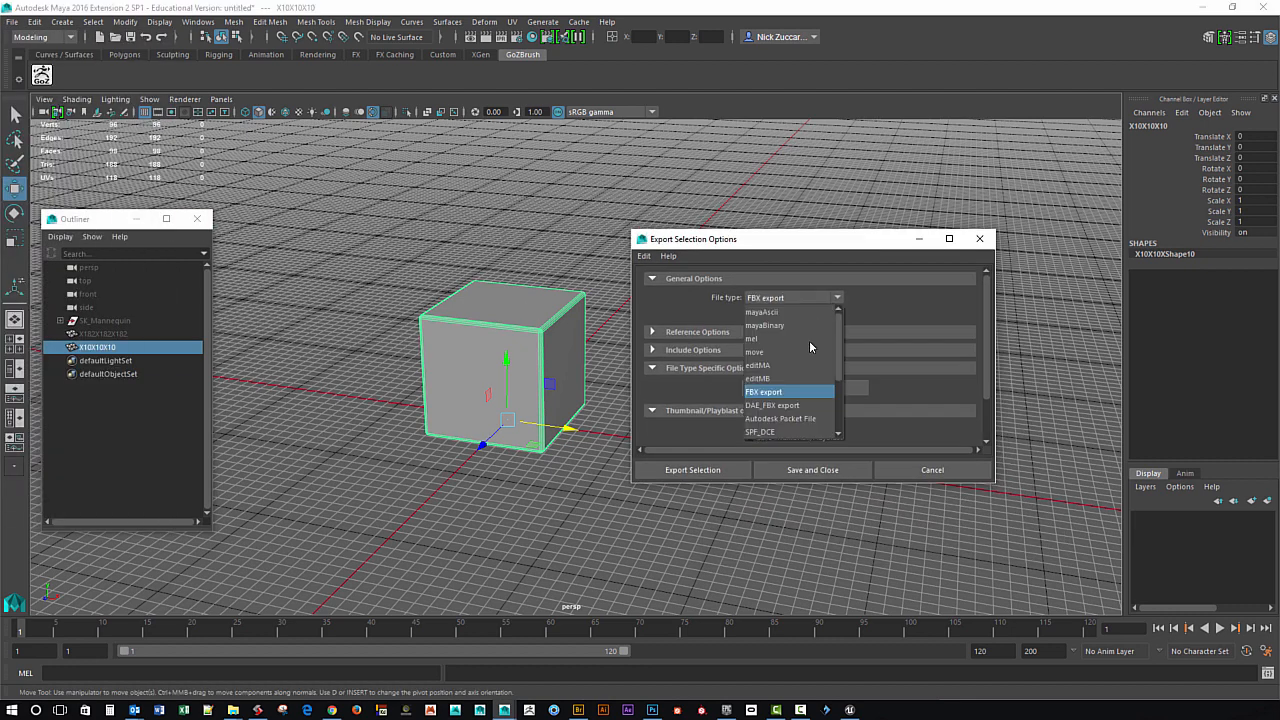
pyautogui.click(800, 395)
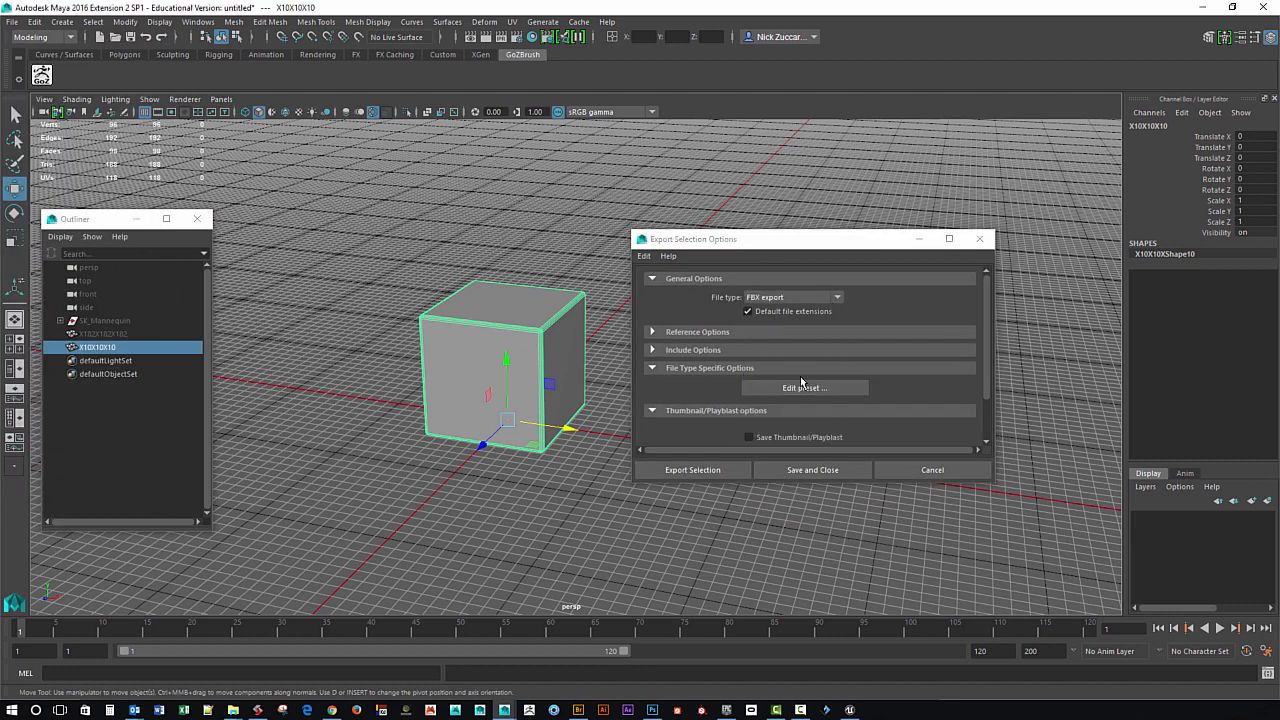
pyautogui.moveTo(902, 484); pyautogui.dragTo(902, 539)
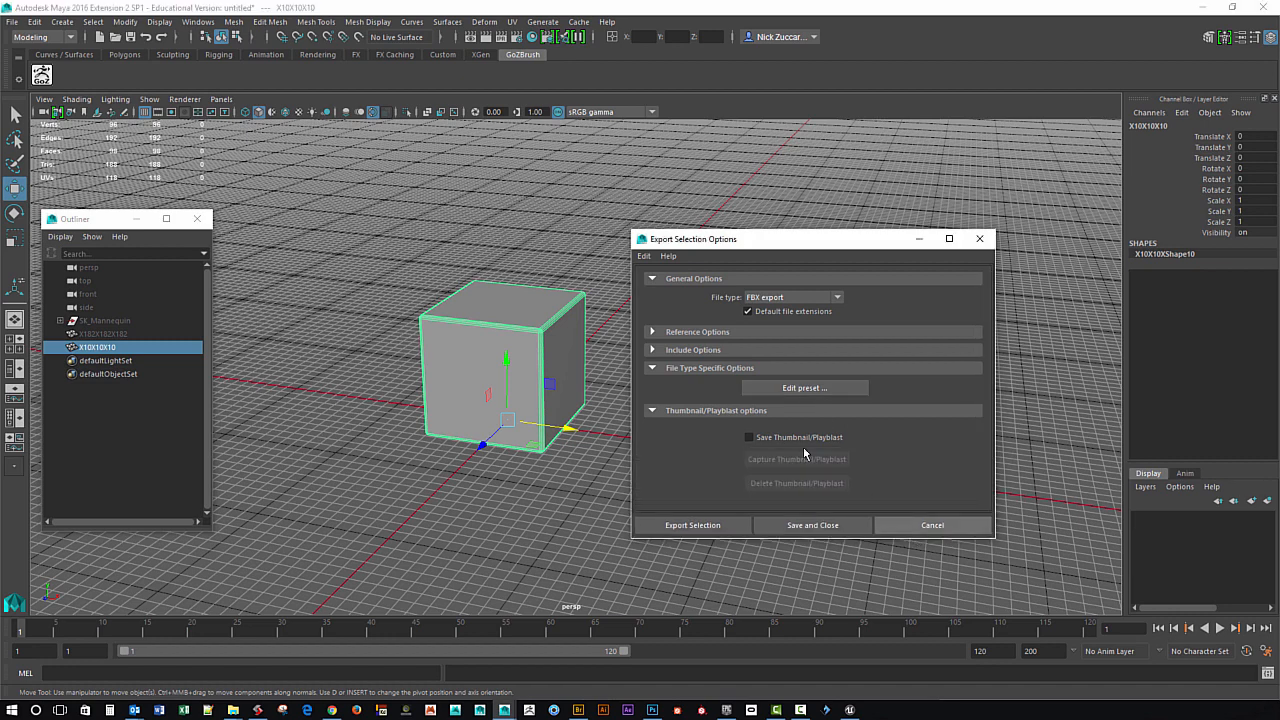
# Examine the FBX export preset's geometry and animation options and close the preset editor.
pyautogui.click(806, 390)
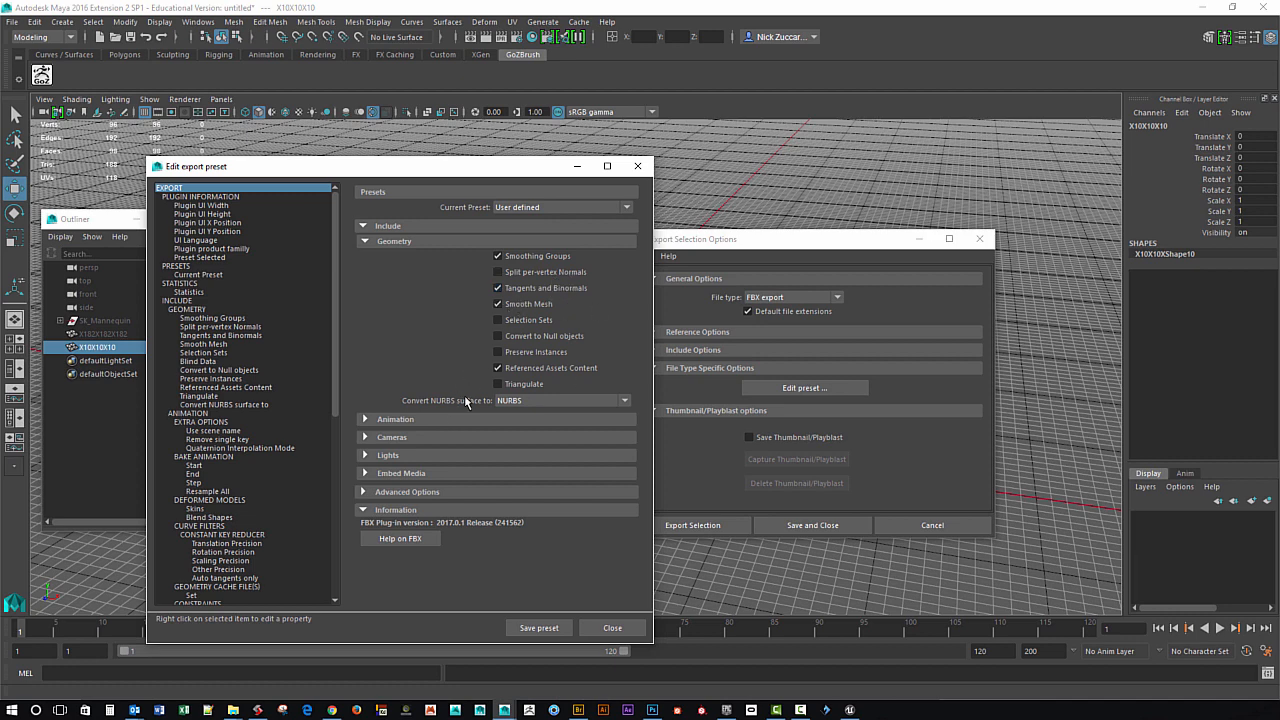
pyautogui.click(366, 419)
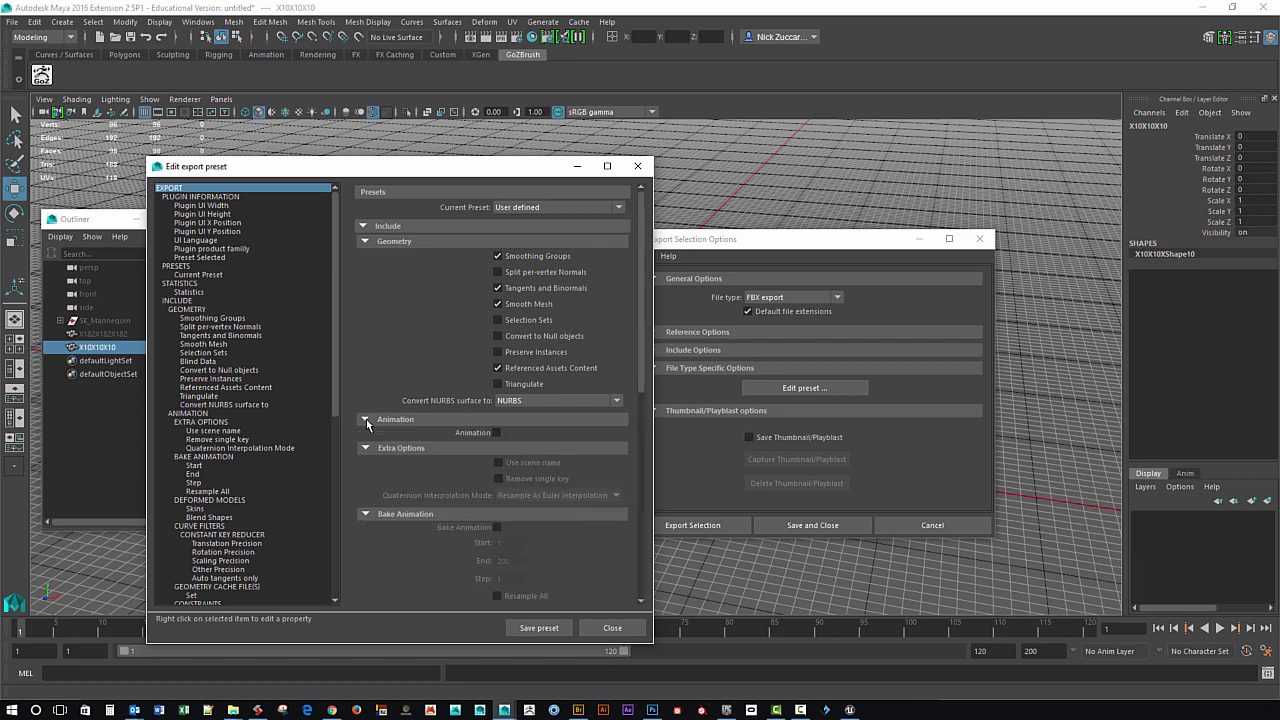
pyautogui.click(497, 432)
pyautogui.click(366, 419)
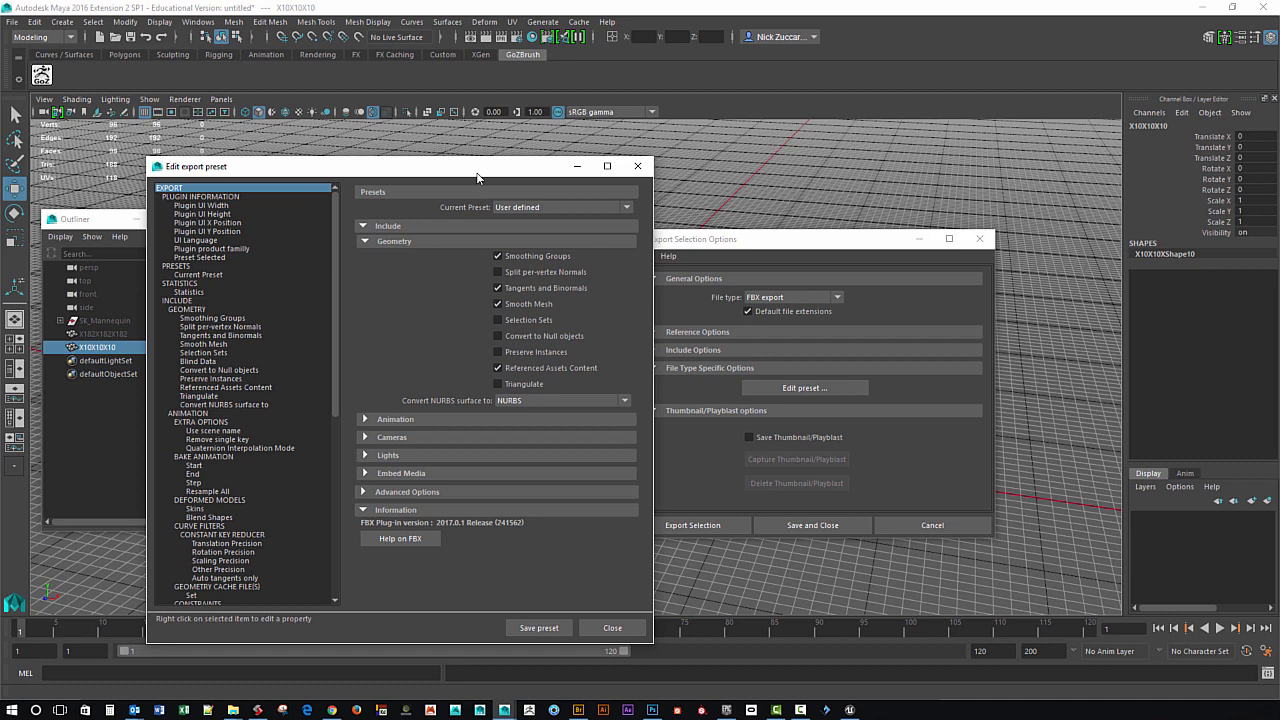
pyautogui.moveTo(477, 175); pyautogui.dragTo(570, 140)
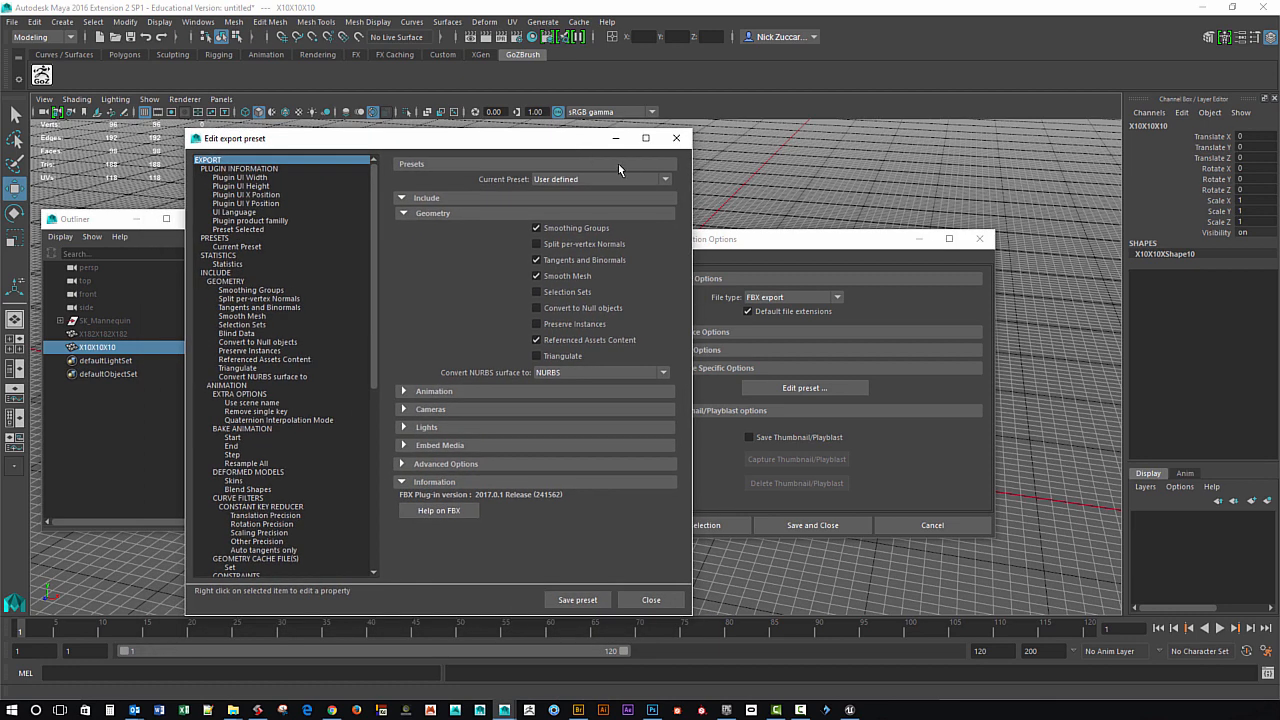
pyautogui.click(651, 600)
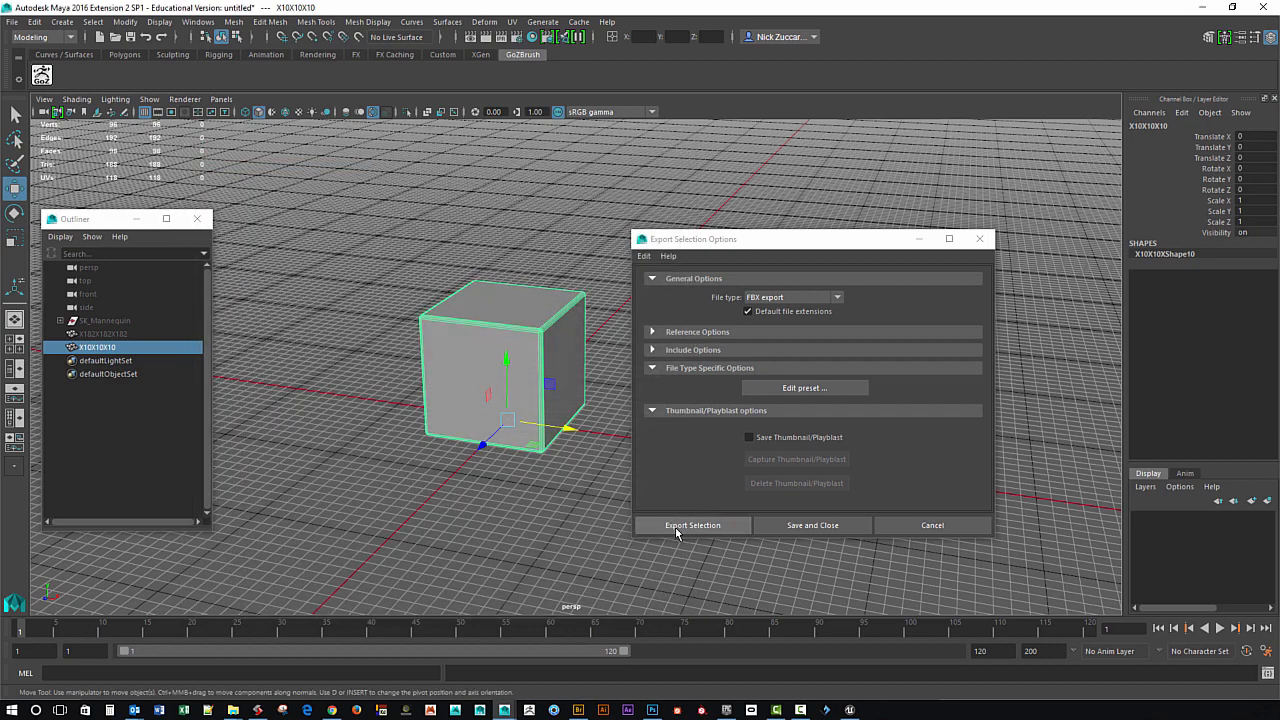
# Export the selected cube to the Desktop as an FBX file named X10X10X10.
pyautogui.click(696, 527)
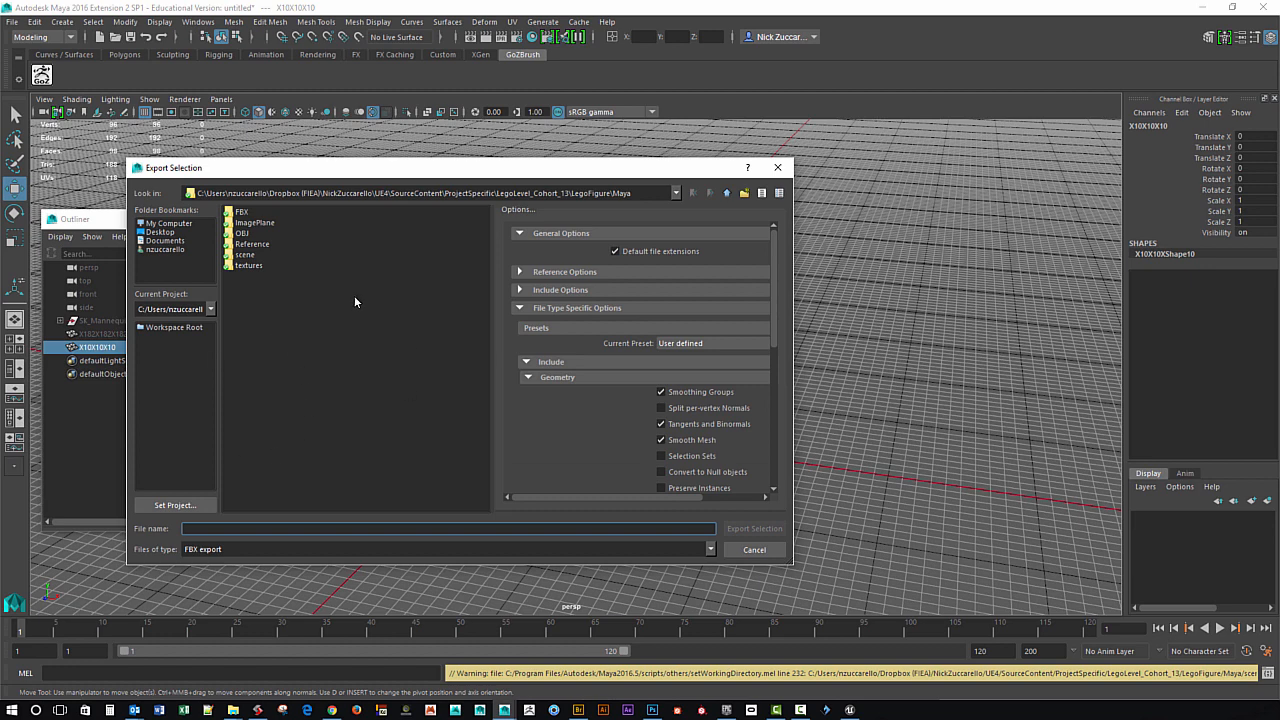
pyautogui.click(165, 232)
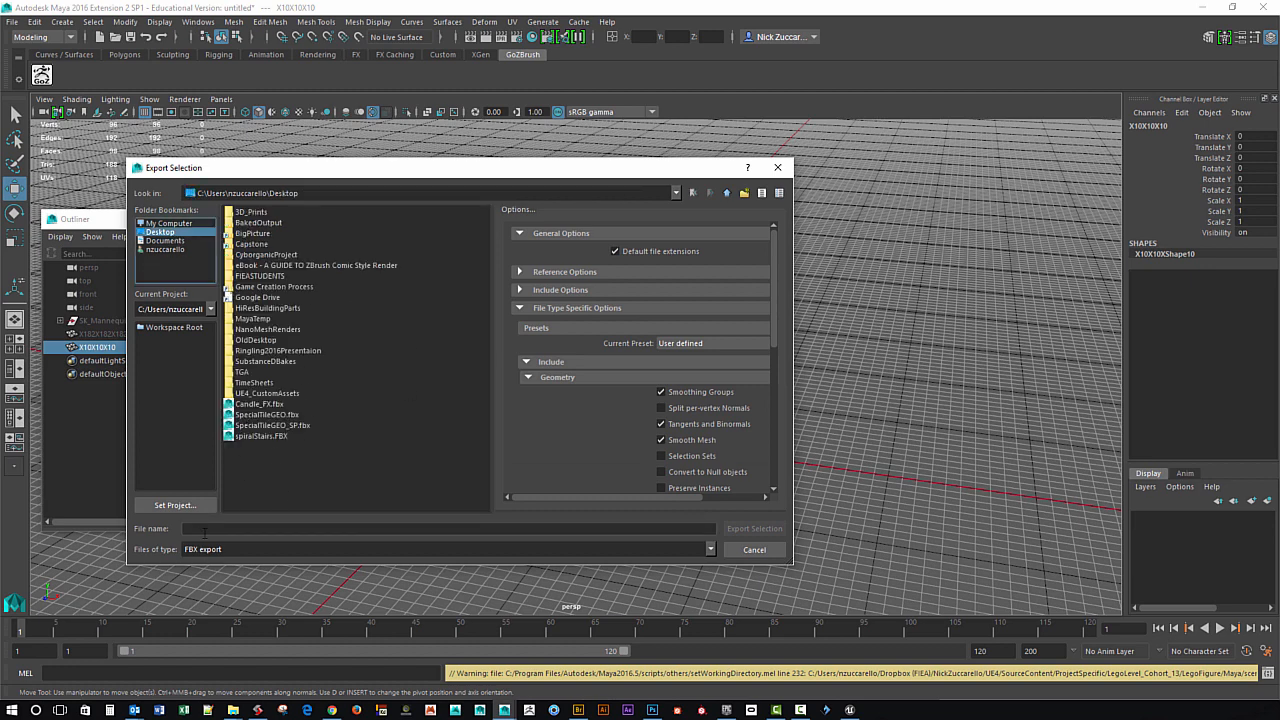
pyautogui.click(201, 527)
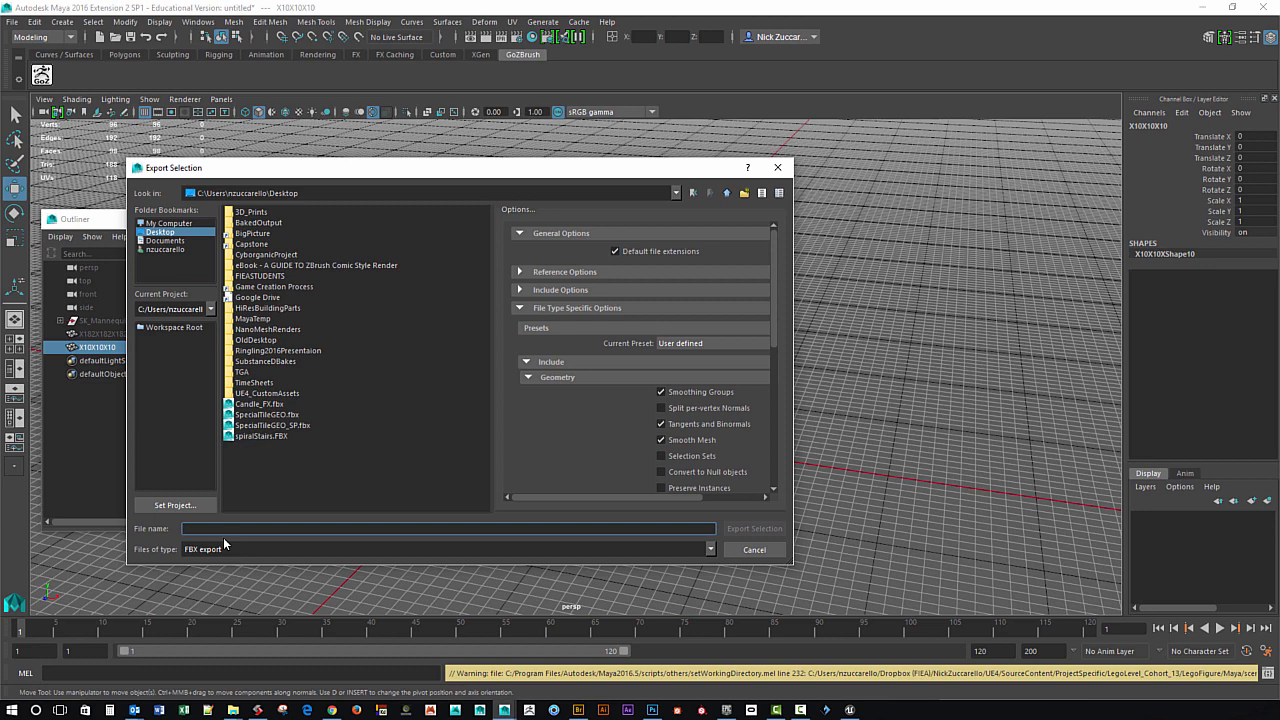
pyautogui.write('x')
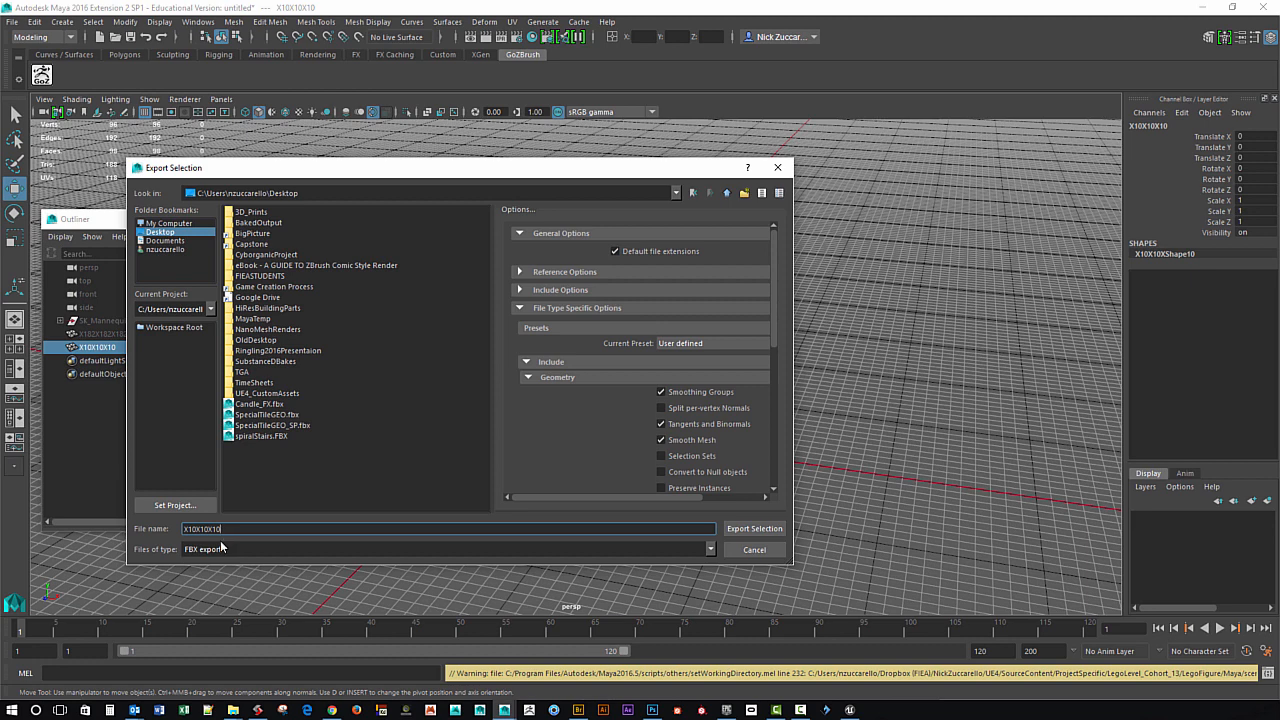
pyautogui.click(740, 529)
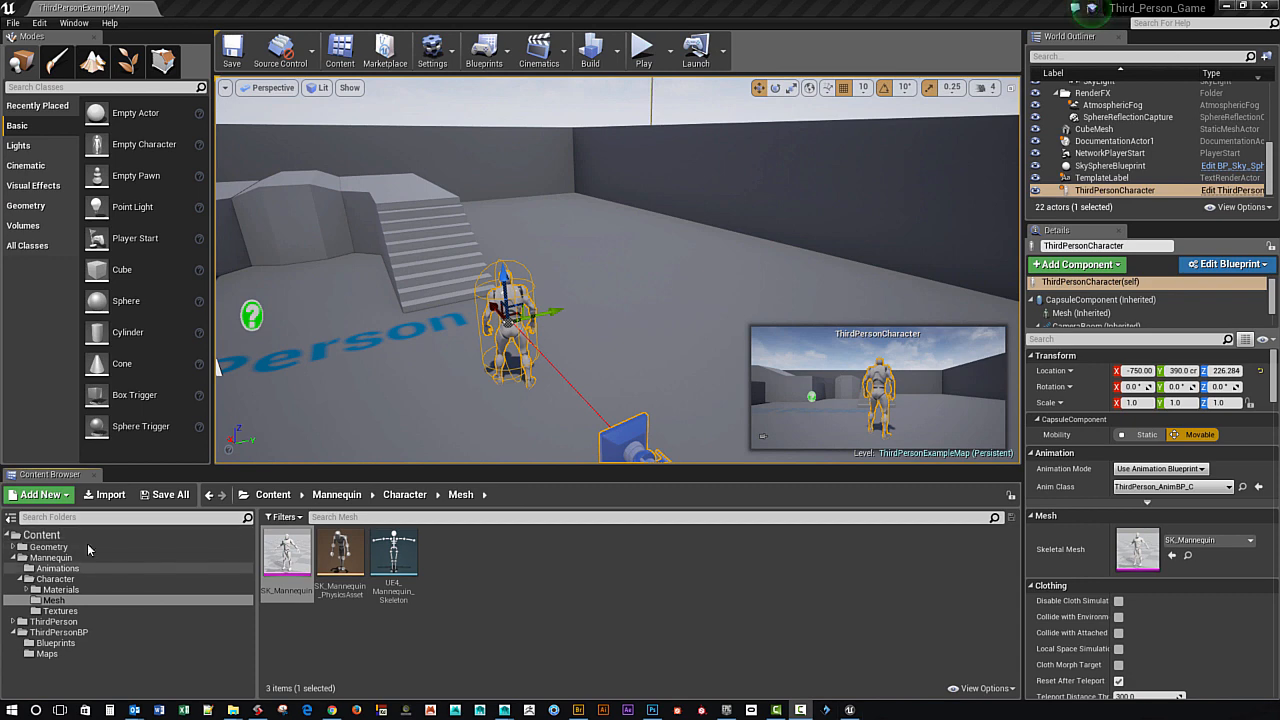
# Switch to the Unreal Editor and collapse the expanded folders in the Content Browser tree.
pyautogui.click(12, 519)
pyautogui.click(12, 519)
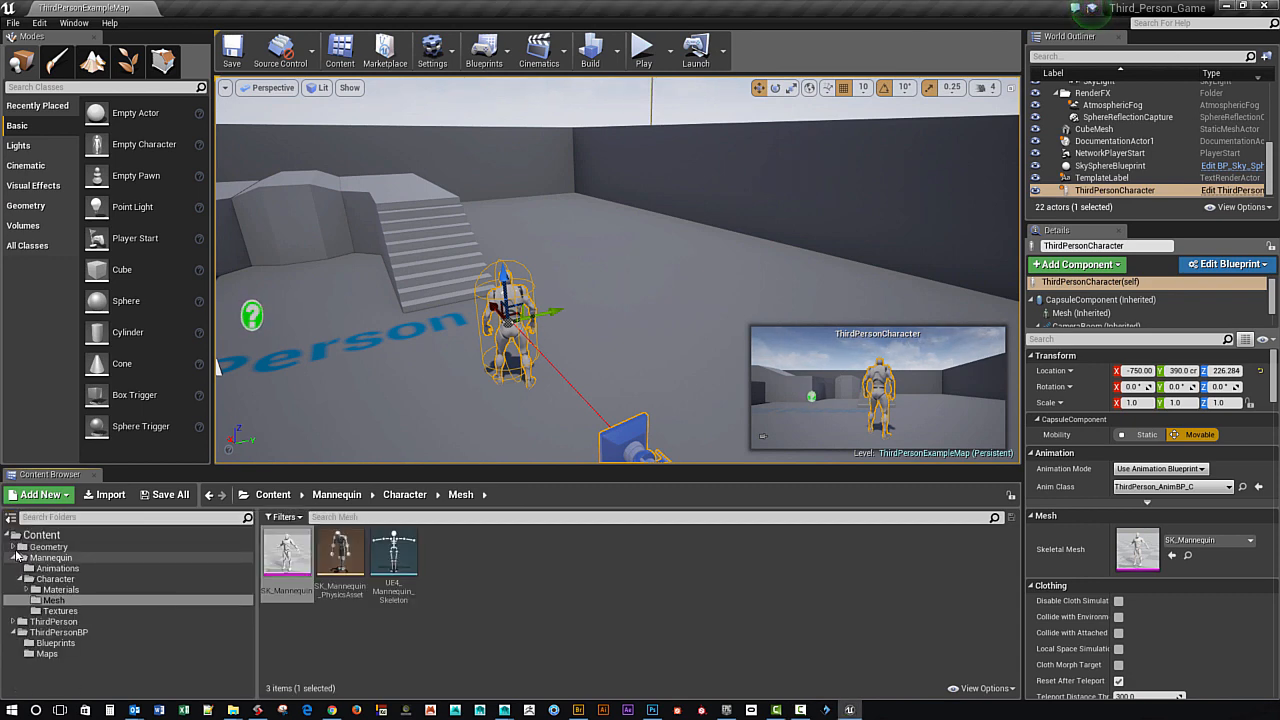
pyautogui.click(17, 558)
pyautogui.click(13, 579)
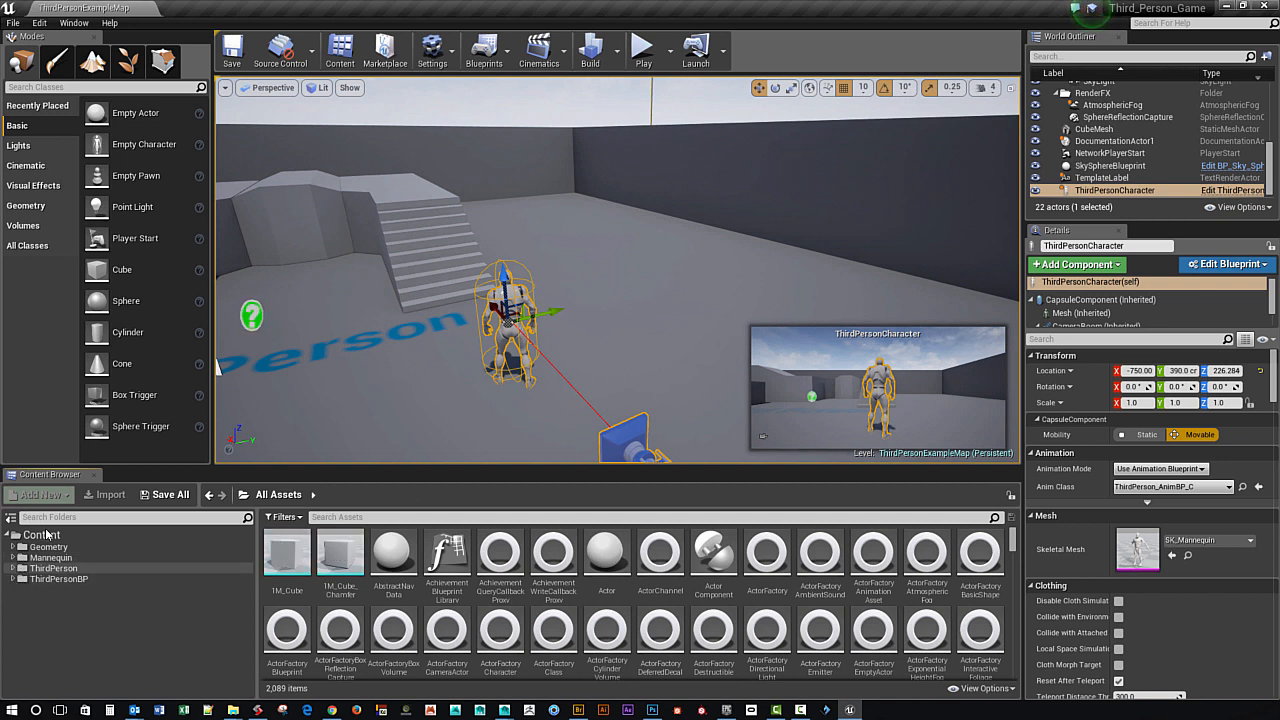
# Create a folder named ProxyObjects directly under Content.
pyautogui.click(49, 536)
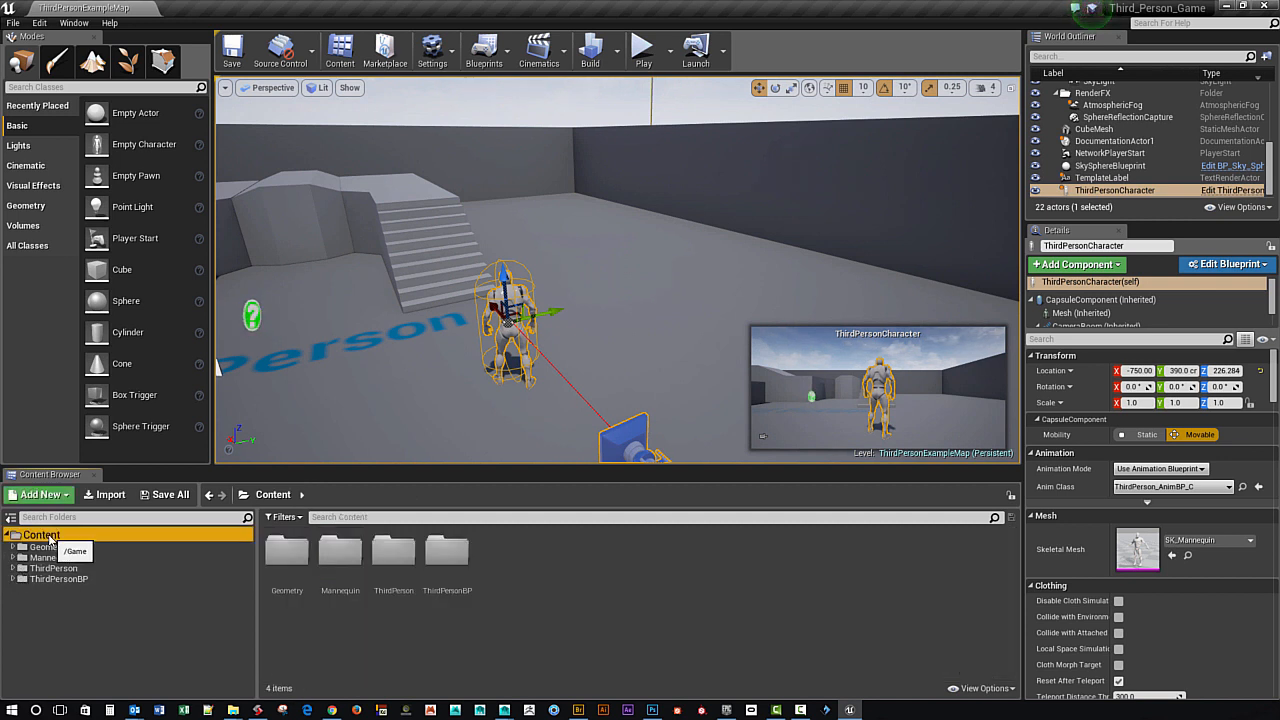
pyautogui.rightClick(55, 537)
pyautogui.click(110, 317)
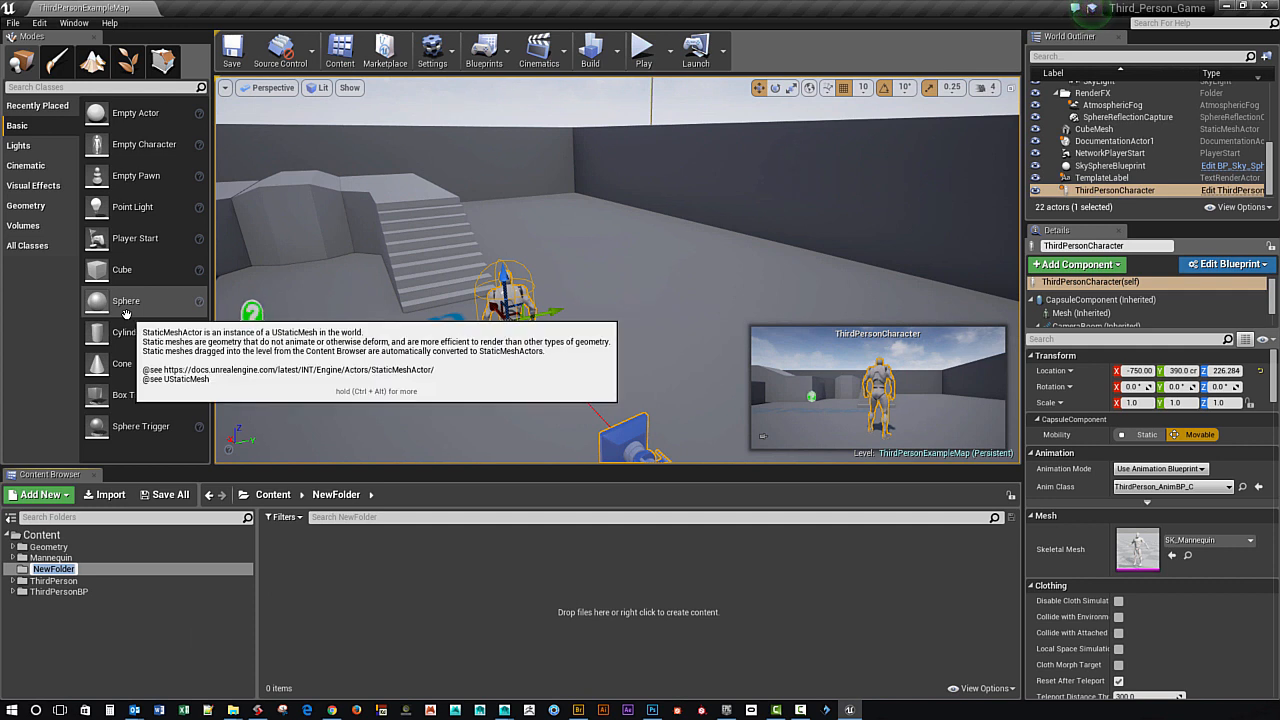
pyautogui.write('ProxyObjects')
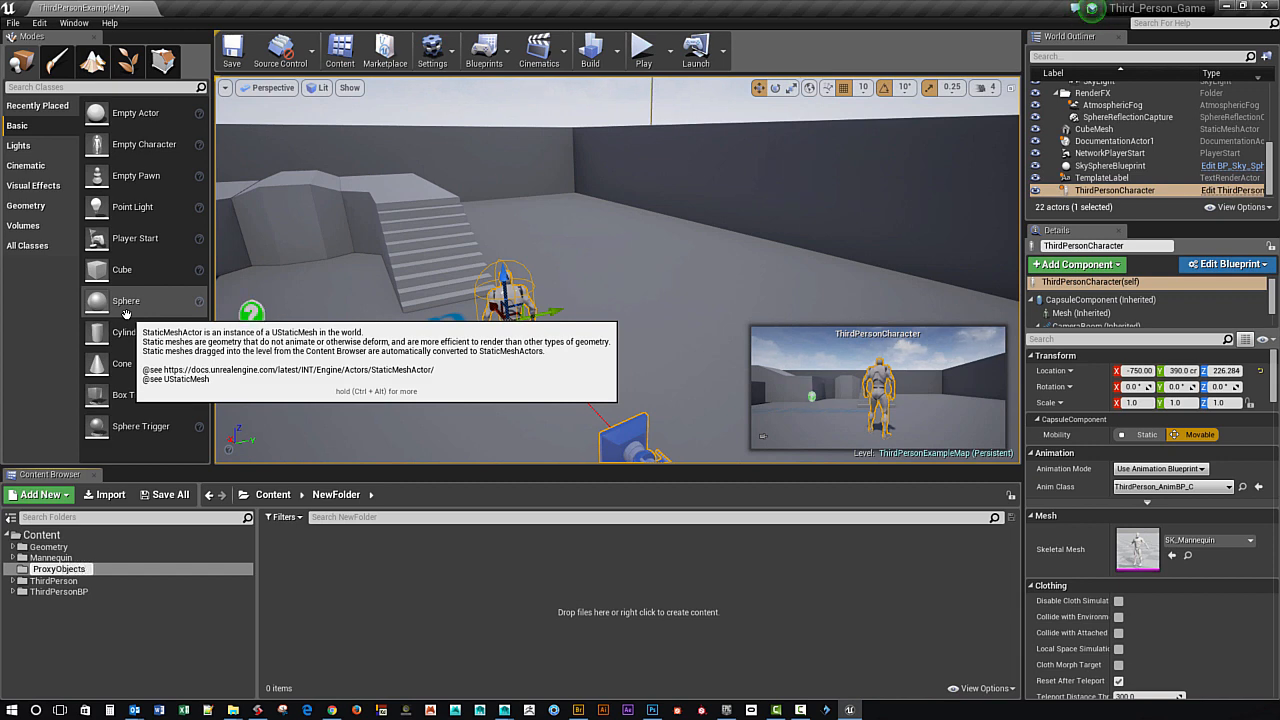
pyautogui.press('Return')
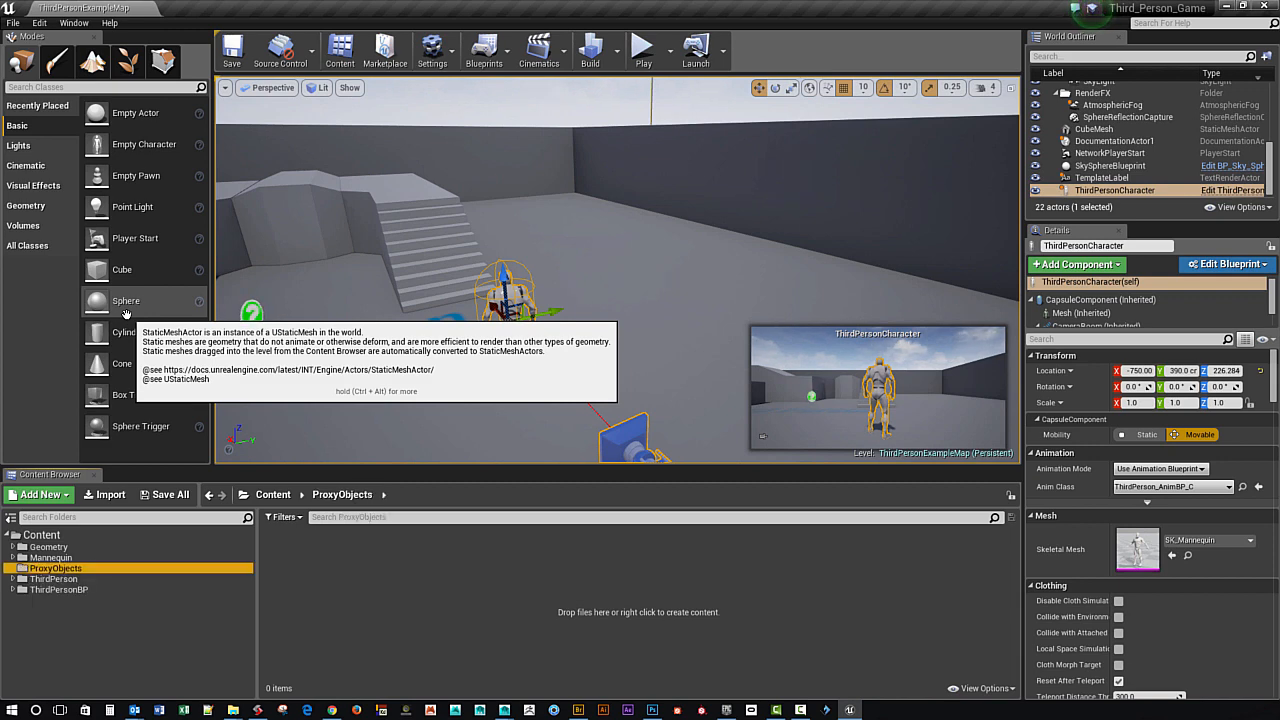
# Create a subfolder named Cubes inside the ProxyObjects folder.
pyautogui.rightClick(79, 570)
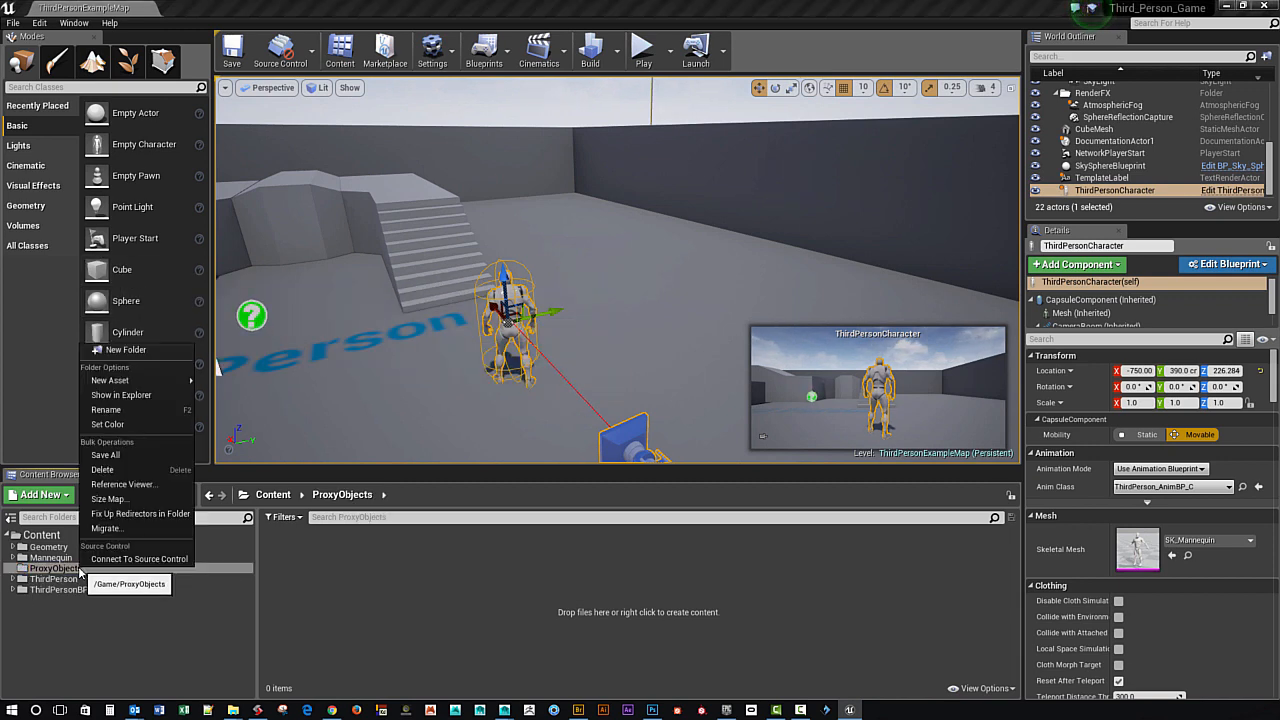
pyautogui.click(127, 370)
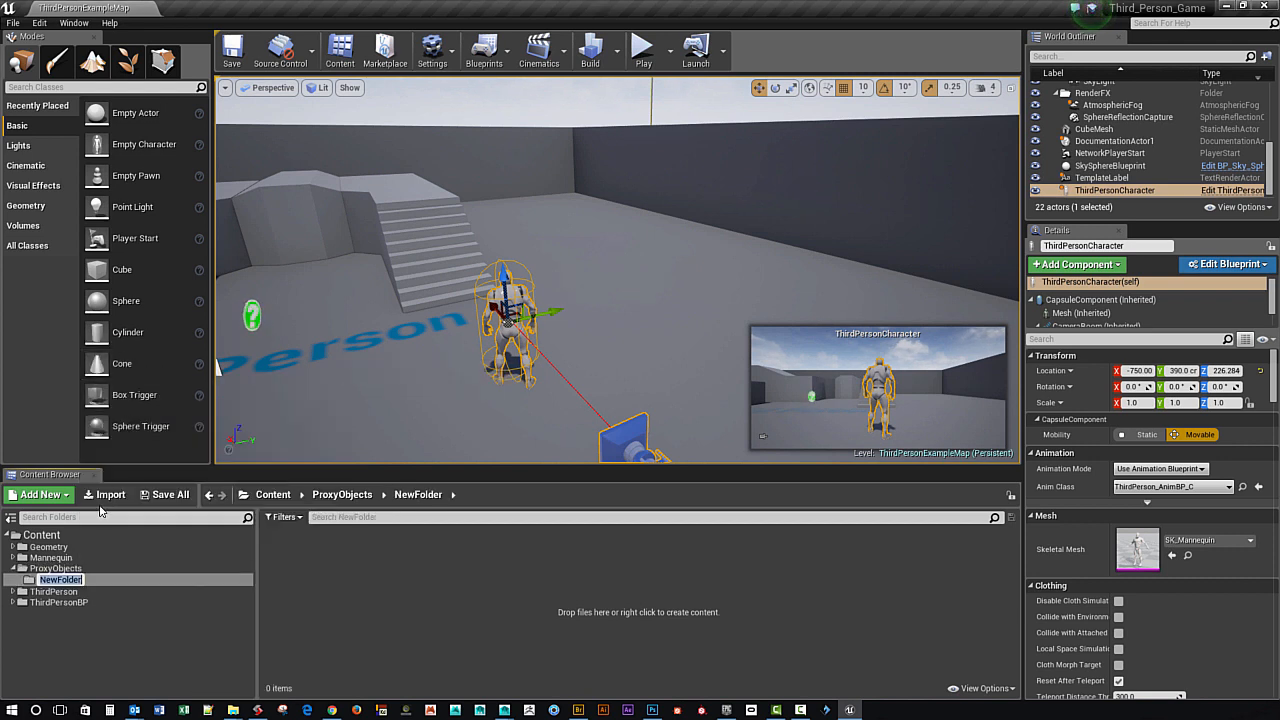
pyautogui.write('Cubes')
pyautogui.press('Return')
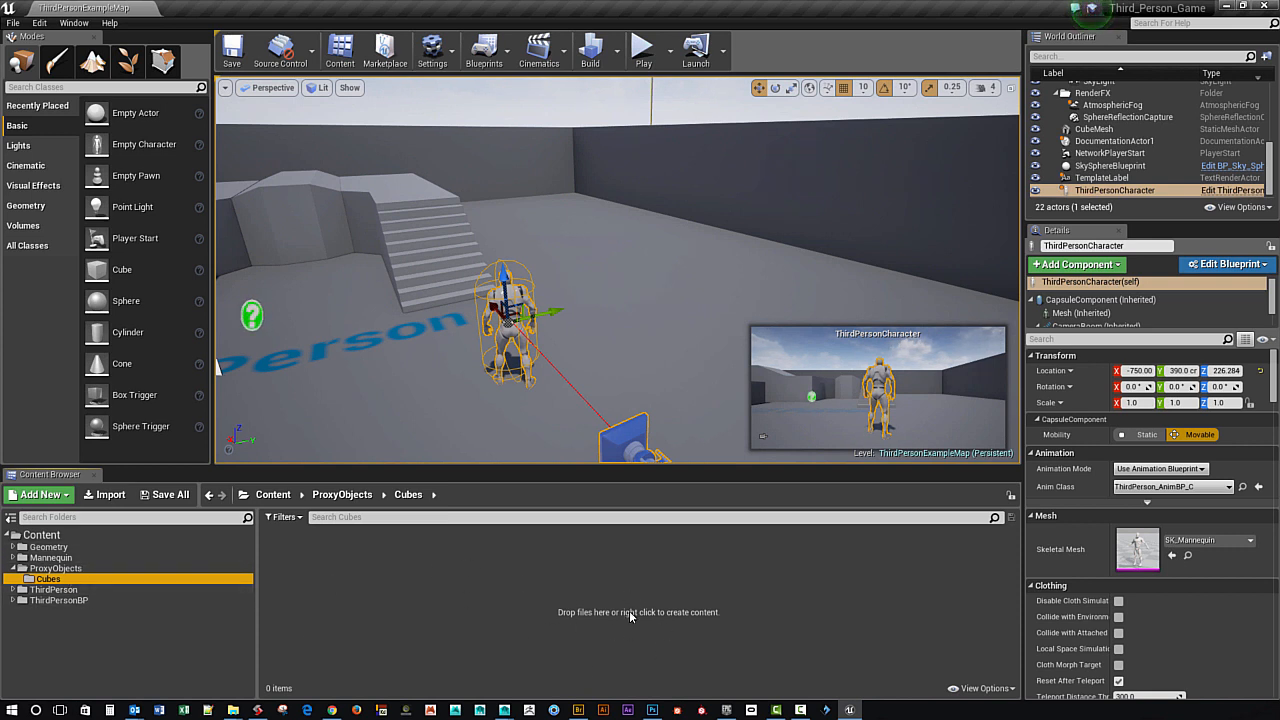
# Choose X10X10X10.fbx from the Desktop for import into the Cubes folder.
pyautogui.rightClick(366, 582)
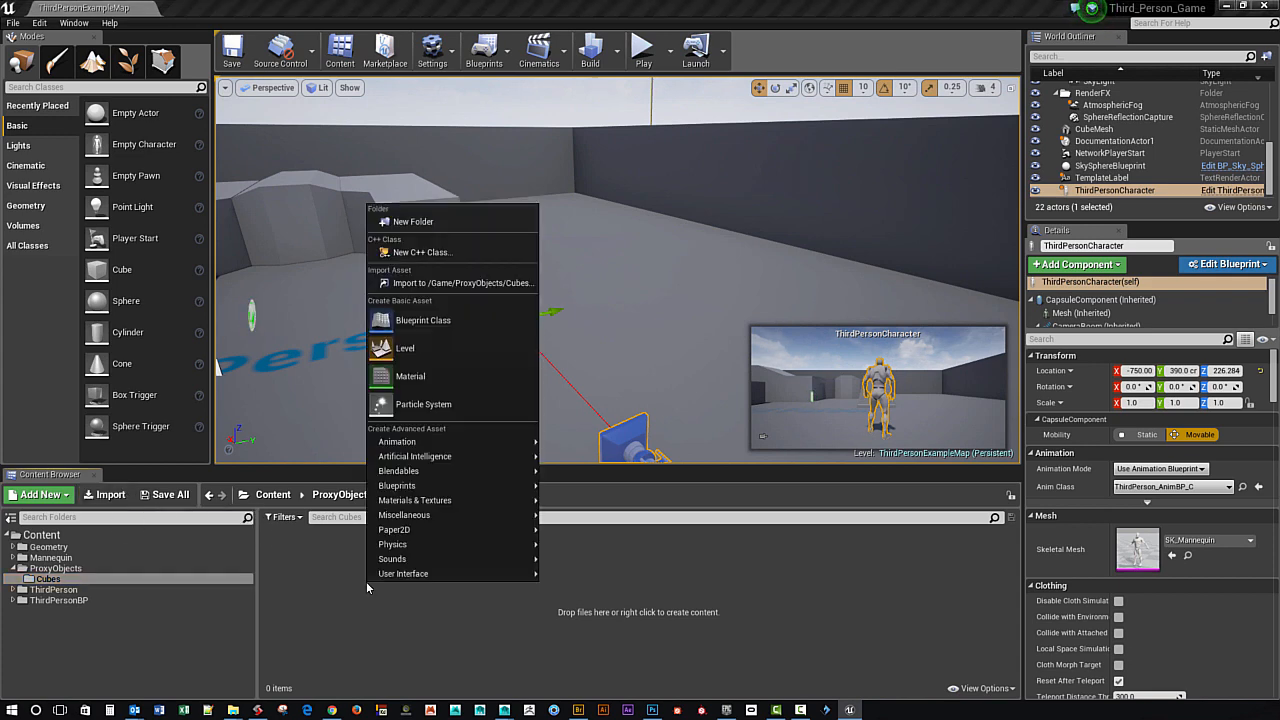
pyautogui.click(460, 284)
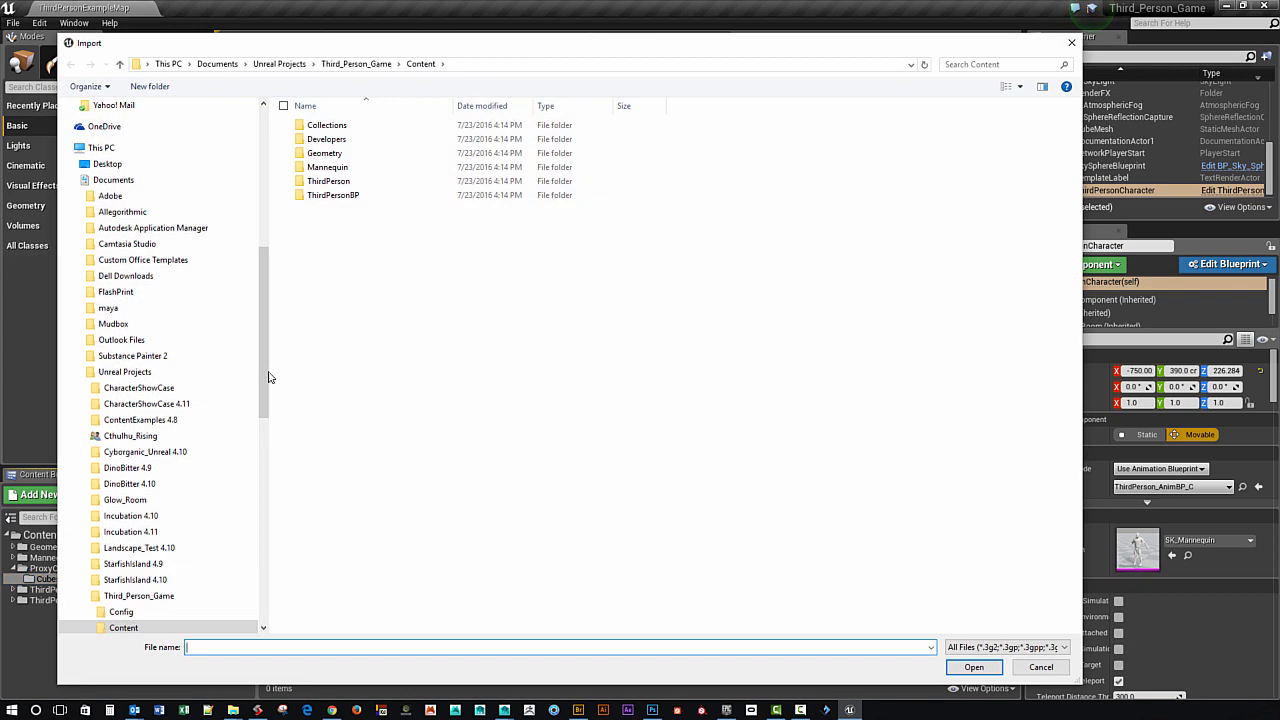
pyautogui.moveTo(268, 377); pyautogui.dragTo(268, 165)
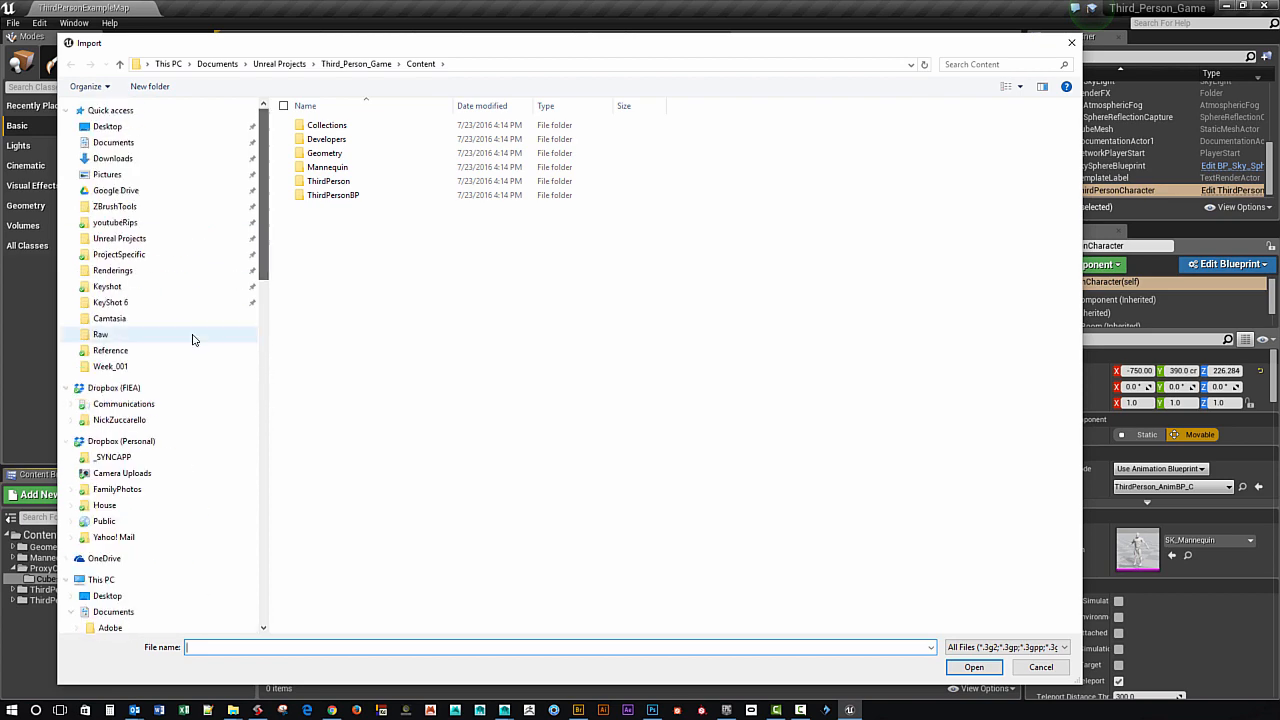
pyautogui.click(107, 126)
pyautogui.click(360, 125)
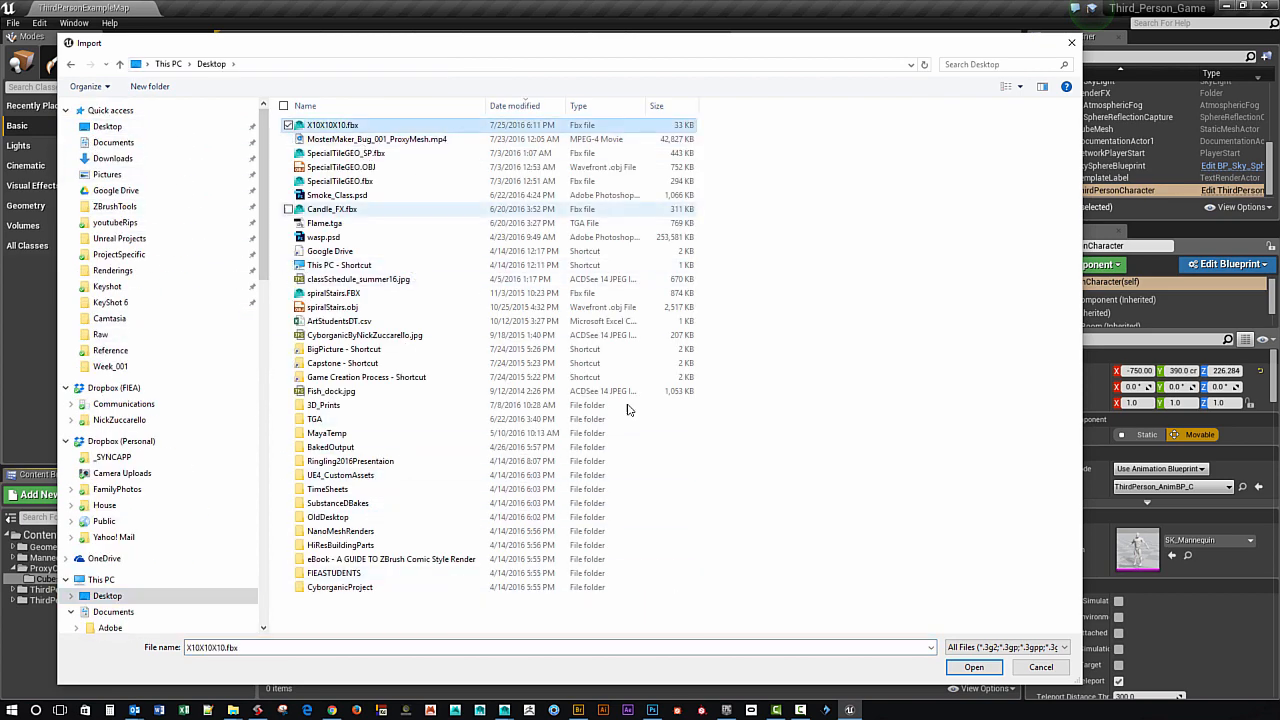
pyautogui.click(974, 667)
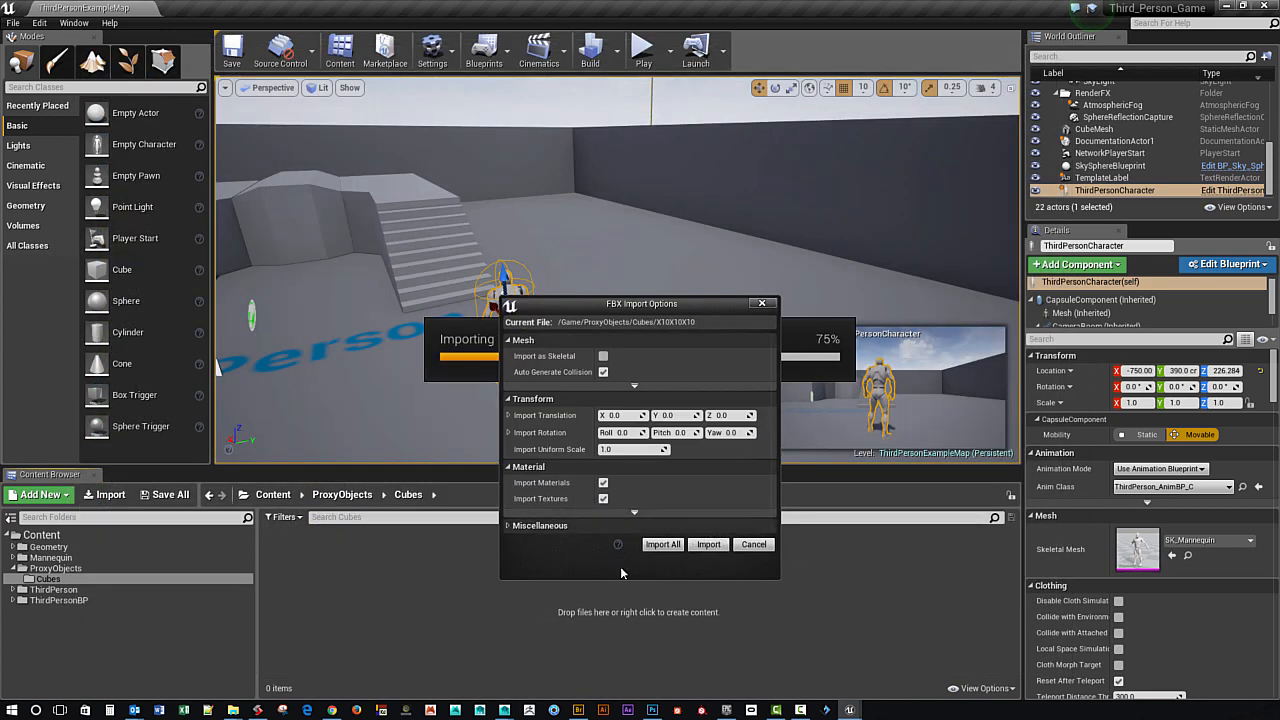
# Turn off Import Materials and Import Textures in the FBX import options and import the mesh.
pyautogui.click(603, 483)
pyautogui.click(603, 498)
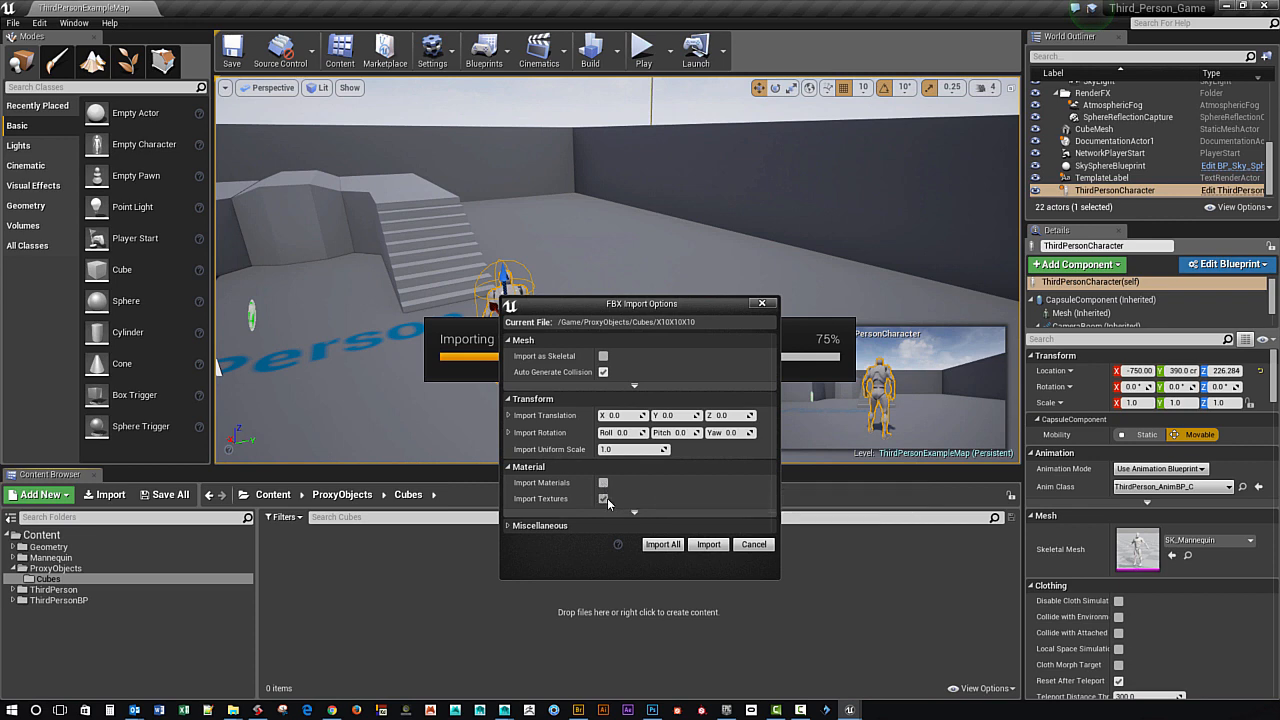
pyautogui.click(710, 545)
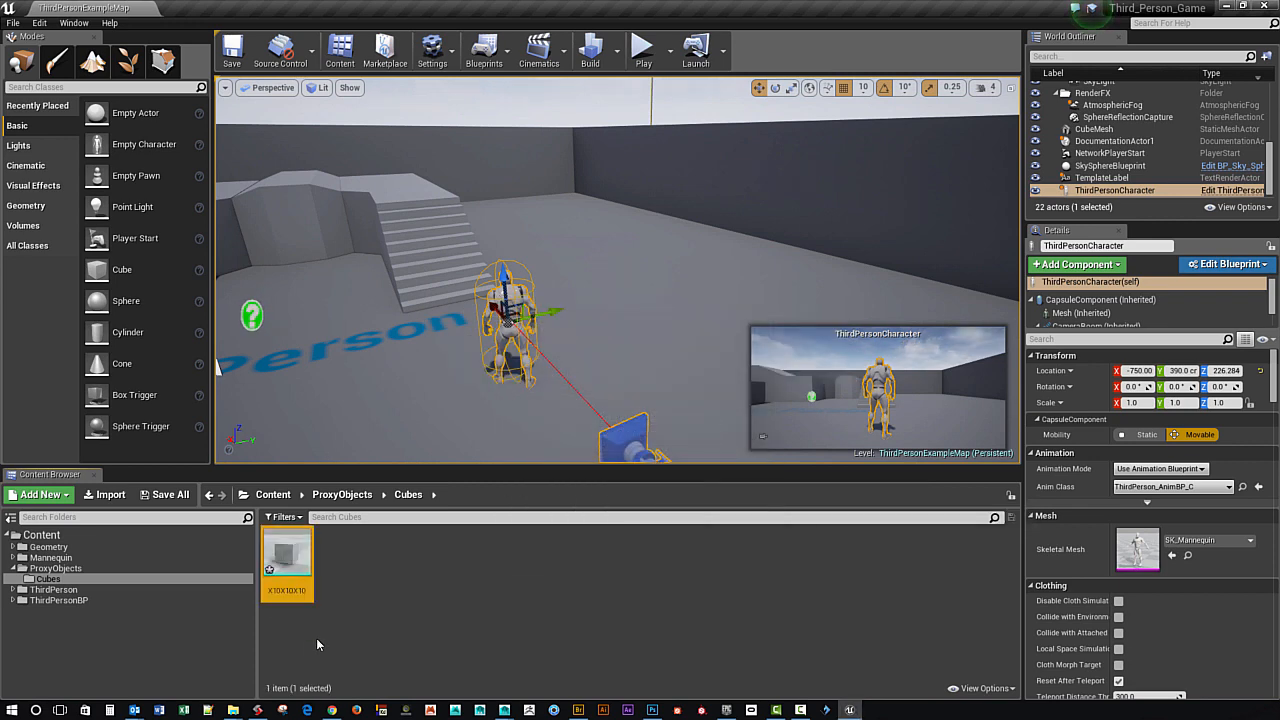
# Open the imported X10X10X10 mesh in the Static Mesh Editor and examine its shape, size and material.
pyautogui.doubleClick(289, 558)
pyautogui.moveTo(473, 443); pyautogui.dragTo(430, 473)
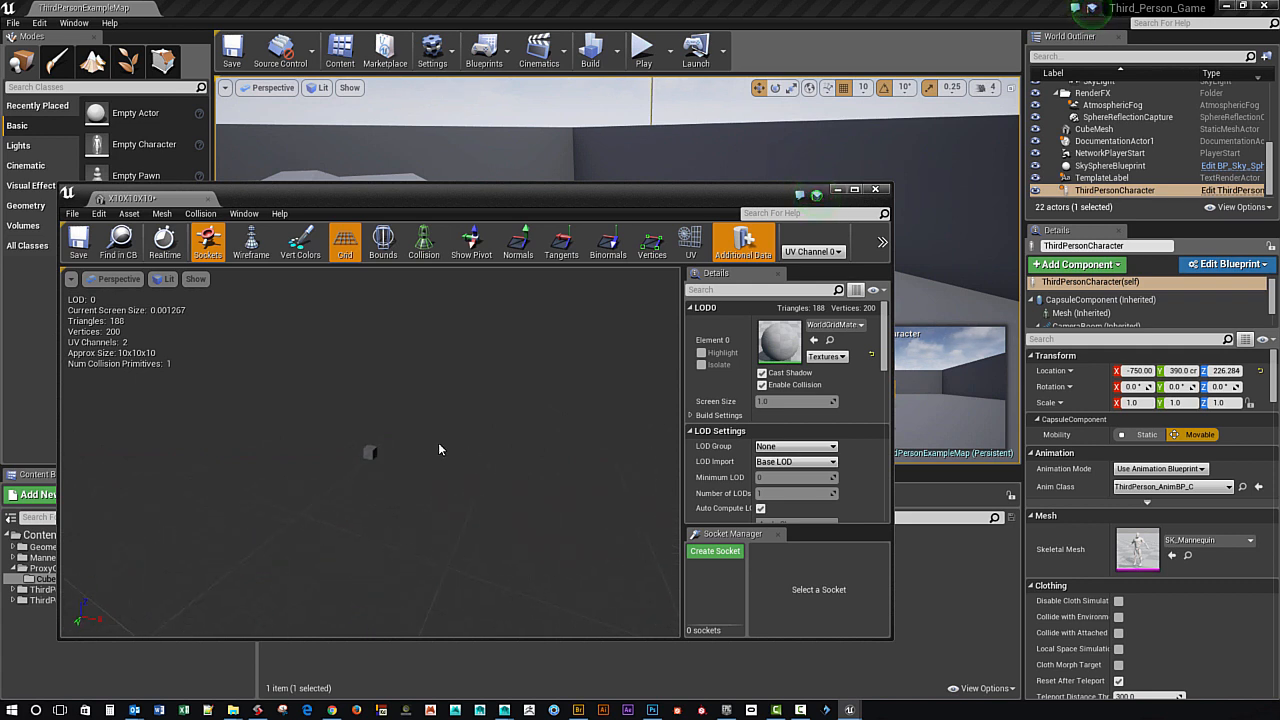
pyautogui.keyDown('alt'); pyautogui.moveTo(405, 466); pyautogui.dragTo(490, 480); pyautogui.keyUp('alt')
pyautogui.scroll(5, 370, 452)
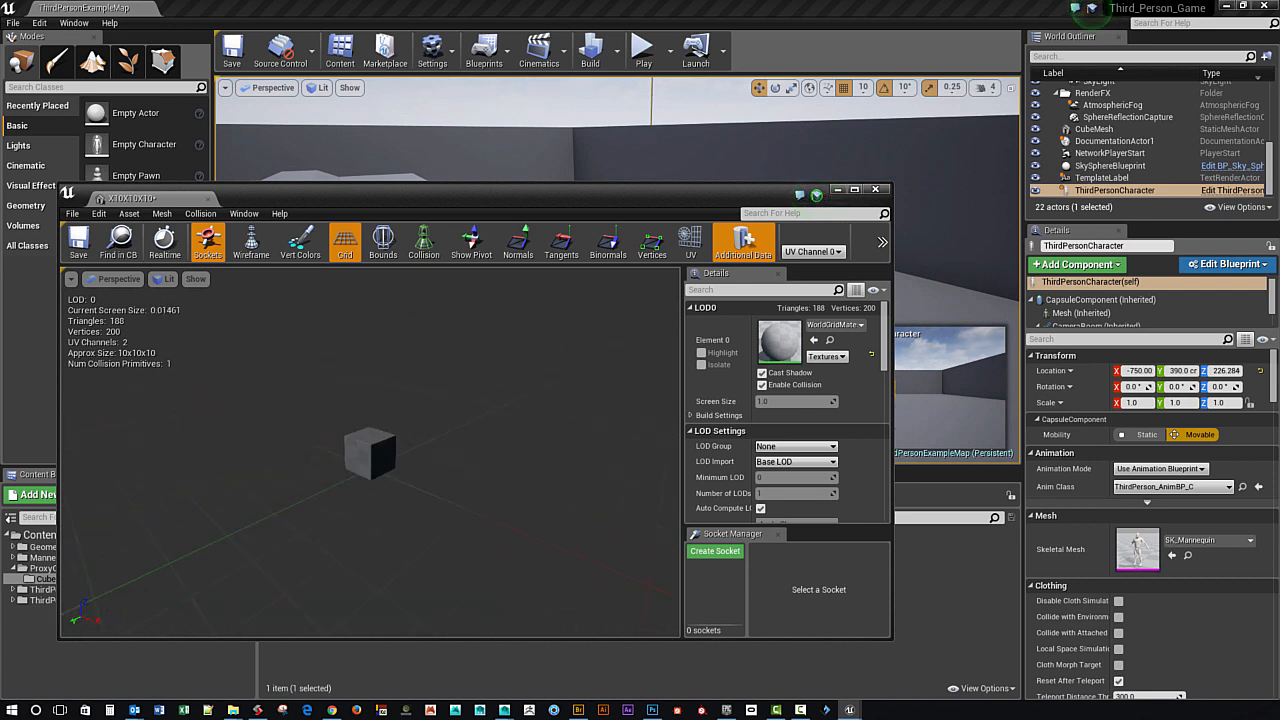
pyautogui.scroll(-5, 370, 452)
pyautogui.scroll(7, 370, 452)
pyautogui.scroll(-4, 370, 452)
pyautogui.scroll(6, 370, 452)
pyautogui.moveTo(433, 439)
pyautogui.mouseDown(button='middle')
pyautogui.moveTo(360, 439)
pyautogui.moveTo(465, 445)
pyautogui.moveTo(433, 439)
pyautogui.mouseUp(button='middle')
pyautogui.scroll(-3, 433, 439)
pyautogui.moveTo(433, 439)
pyautogui.keyDown('alt'); pyautogui.mouseDown()
pyautogui.moveTo(530, 439)
pyautogui.moveTo(431, 436)
pyautogui.mouseUp(); pyautogui.keyUp('alt')
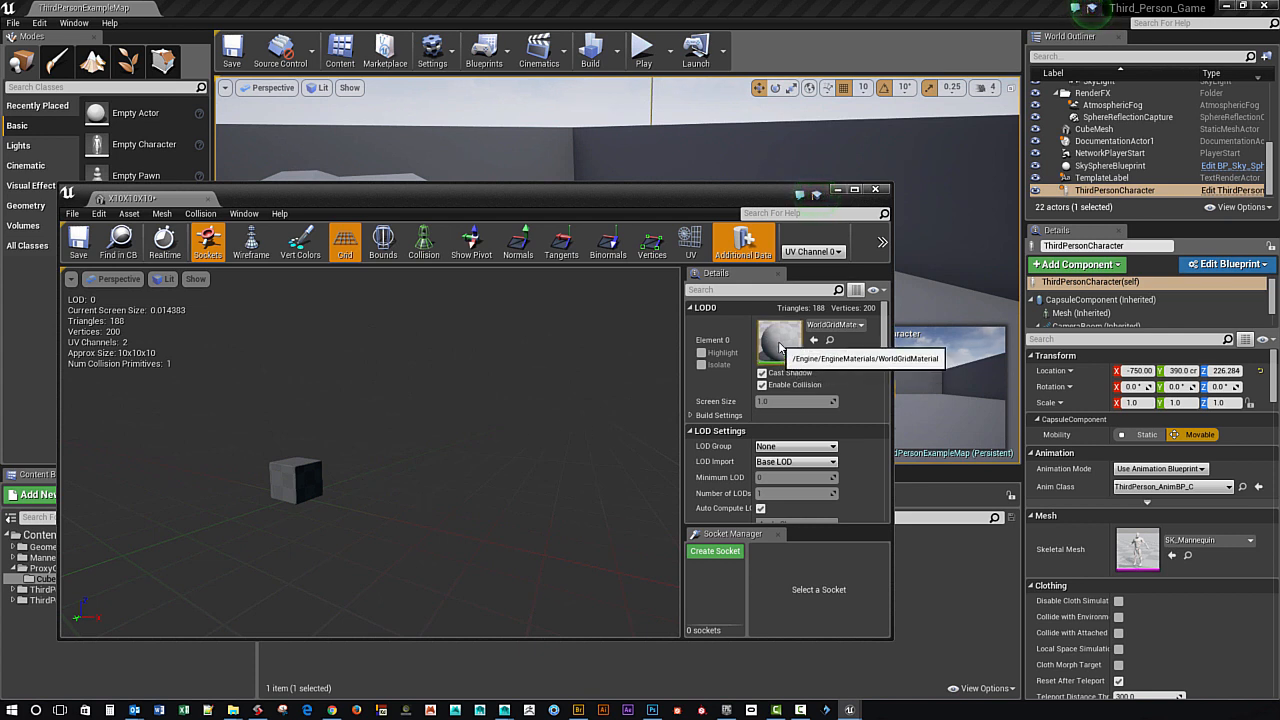
# Save the X10X10X10 mesh asset and close its editor.
pyautogui.click(83, 254)
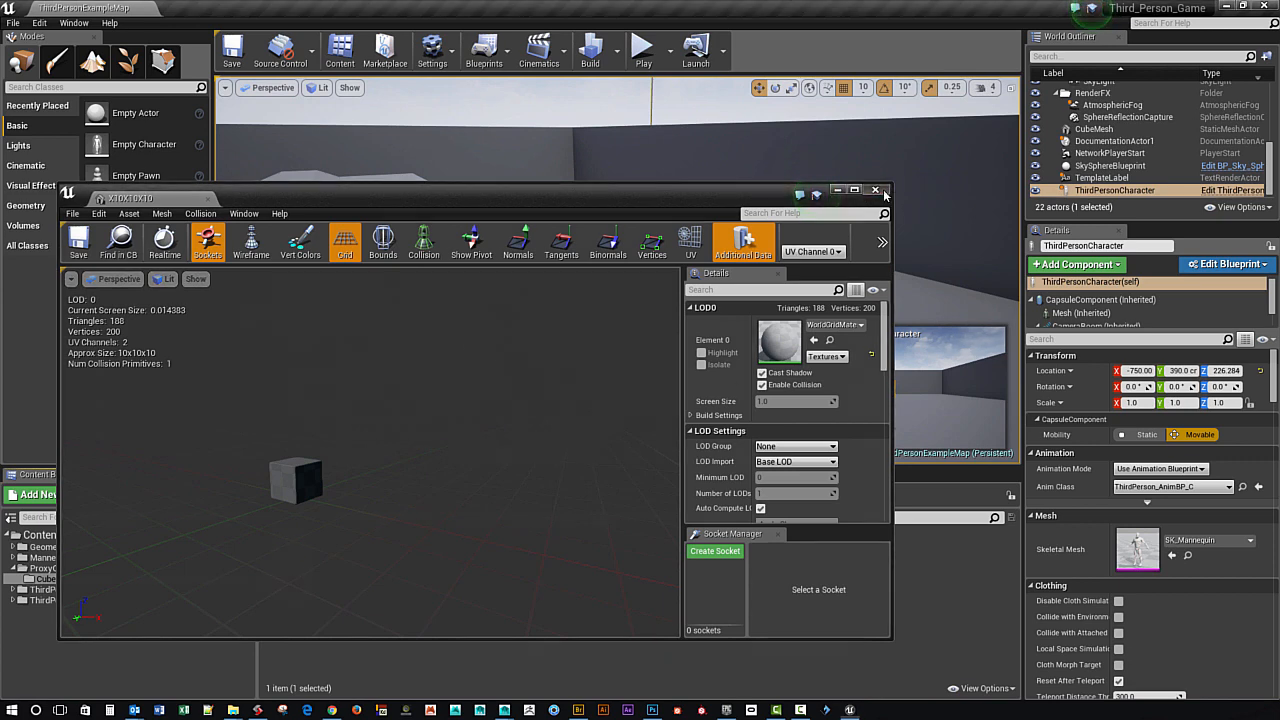
pyautogui.click(876, 190)
# Place the X10X10X10 mesh in the level at location 0, 0, 0 and frame it in the viewport.
pyautogui.moveTo(478, 411); pyautogui.dragTo(440, 397, button='right')
pyautogui.moveTo(287, 555); pyautogui.dragTo(444, 414)
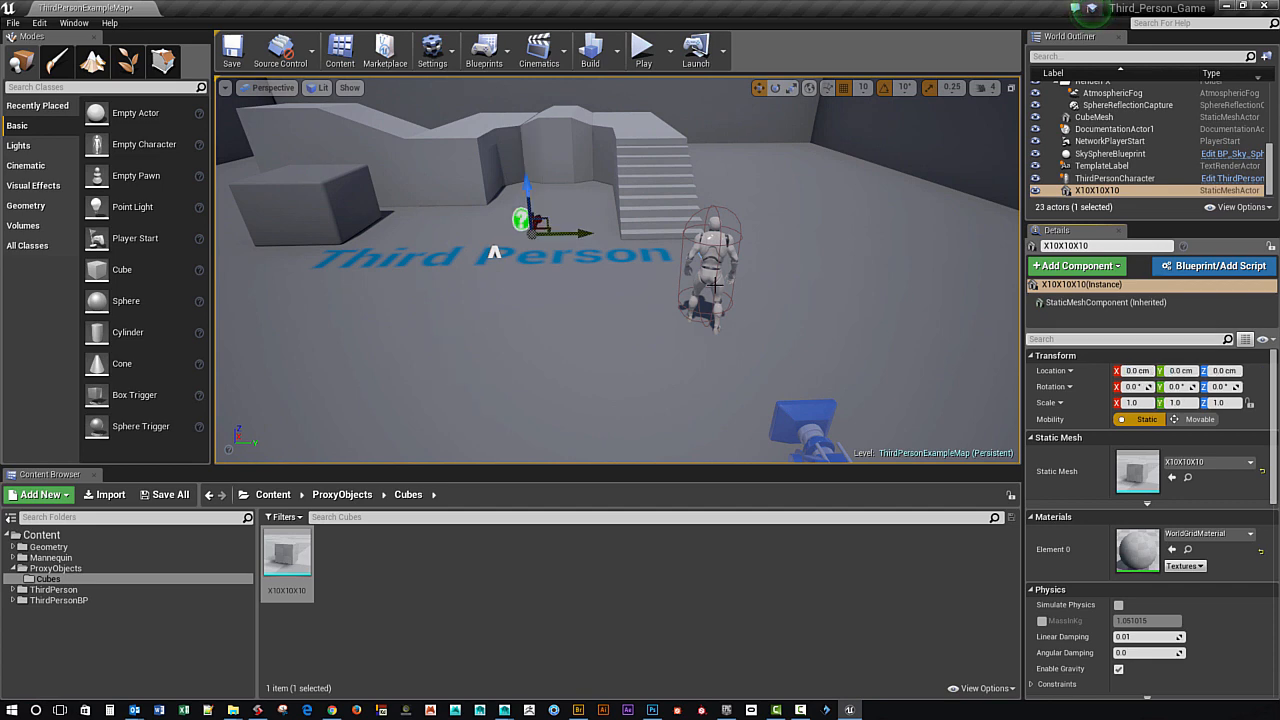
pyautogui.moveTo(607, 330); pyautogui.dragTo(648, 330, button='right')
pyautogui.press('f')
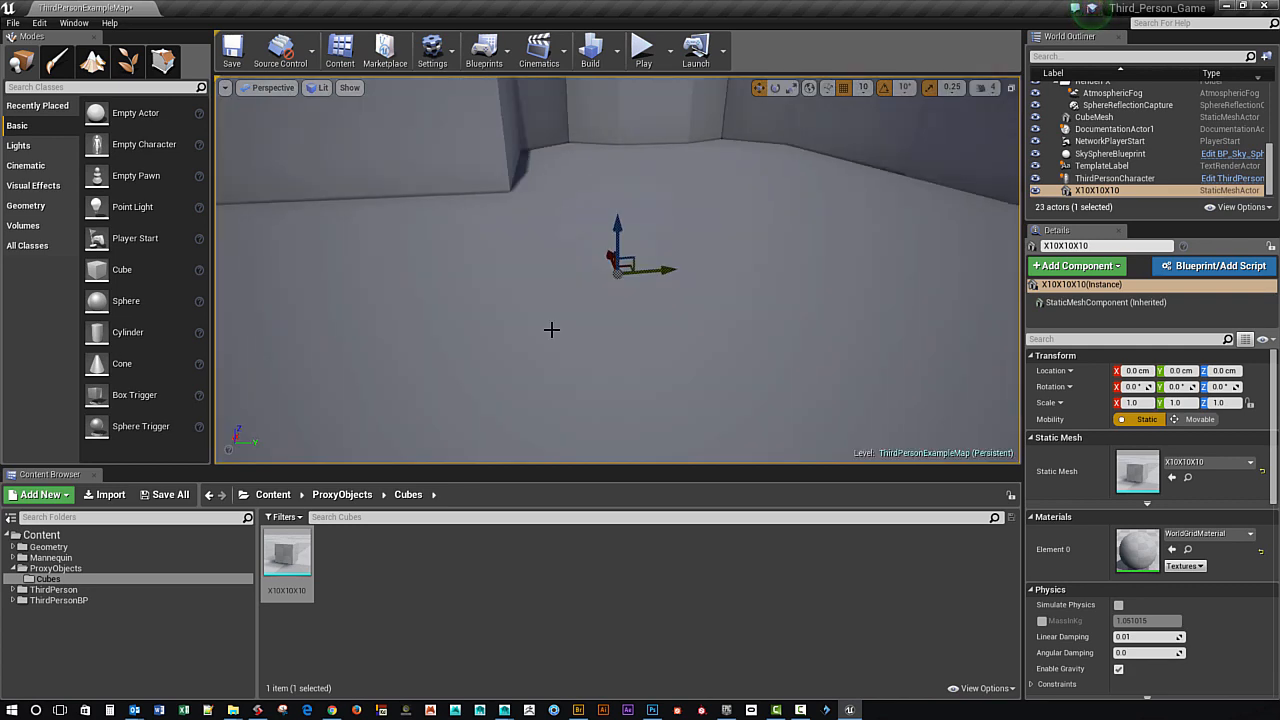
# Inspect the placed cube's position relative to the level floor from different distances and angles.
pyautogui.moveTo(605, 339); pyautogui.dragTo(682, 281, button='right')
pyautogui.press('s')
pyautogui.press('q')
pyautogui.press('w')
pyautogui.press('s')
pyautogui.press('w')
pyautogui.press('s')
pyautogui.press('w')
pyautogui.press('s')
pyautogui.press('w')
pyautogui.press('s')
pyautogui.press('w')
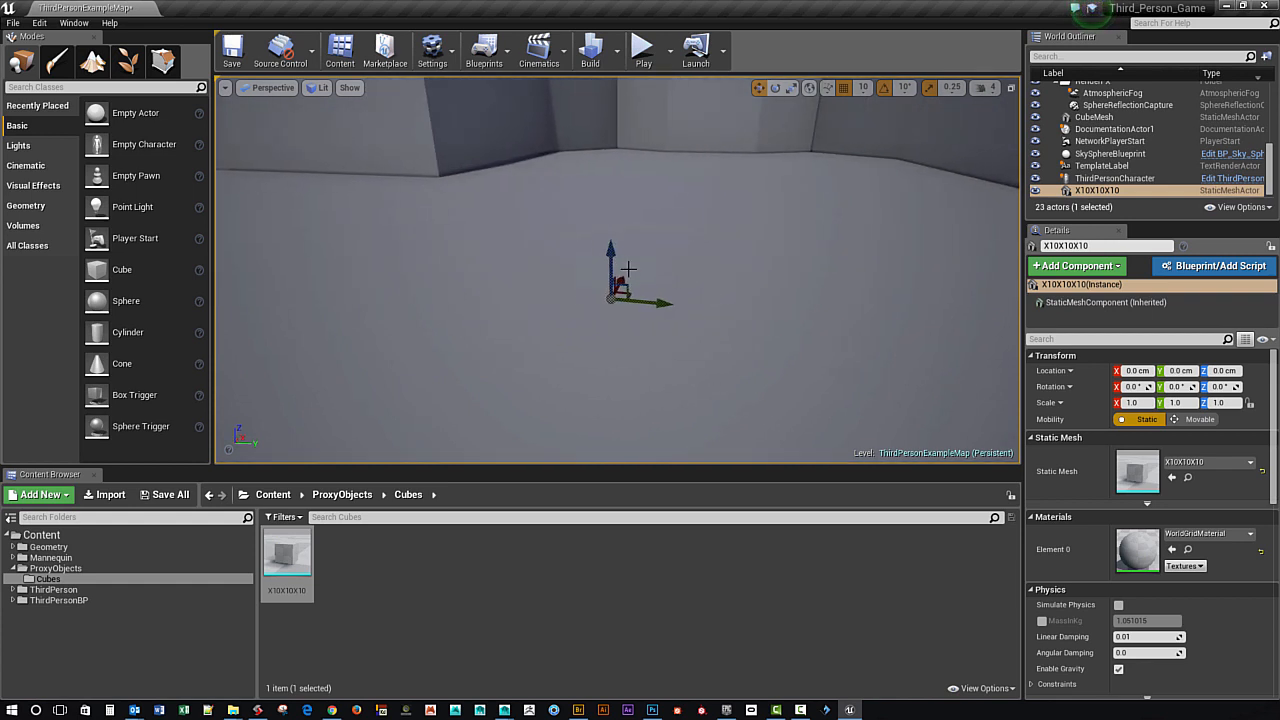
# Raise the cube above the floor to a Z location of 130 cm and frame it.
pyautogui.press('w')
pyautogui.press('e')
pyautogui.press('w')
pyautogui.press('e')
pyautogui.press('r')
pyautogui.press('e')
pyautogui.press('r')
pyautogui.moveTo(610, 256); pyautogui.dragTo(622, 162)
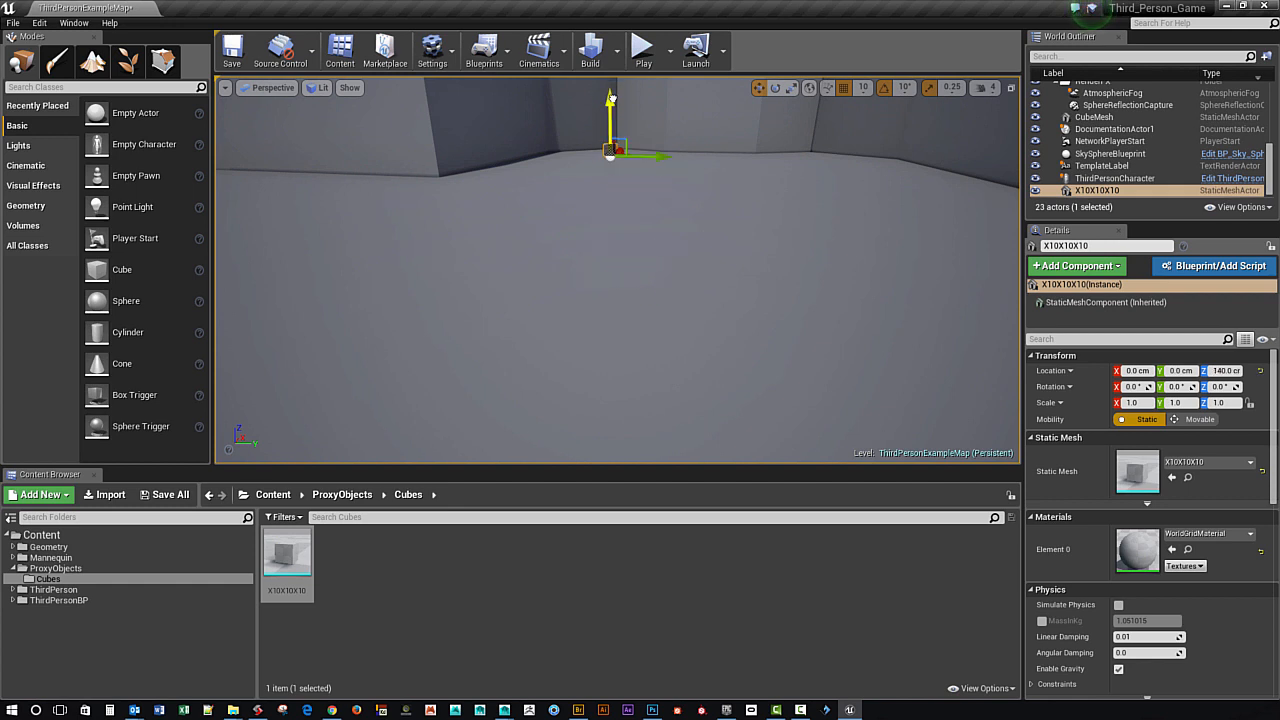
pyautogui.press('f')
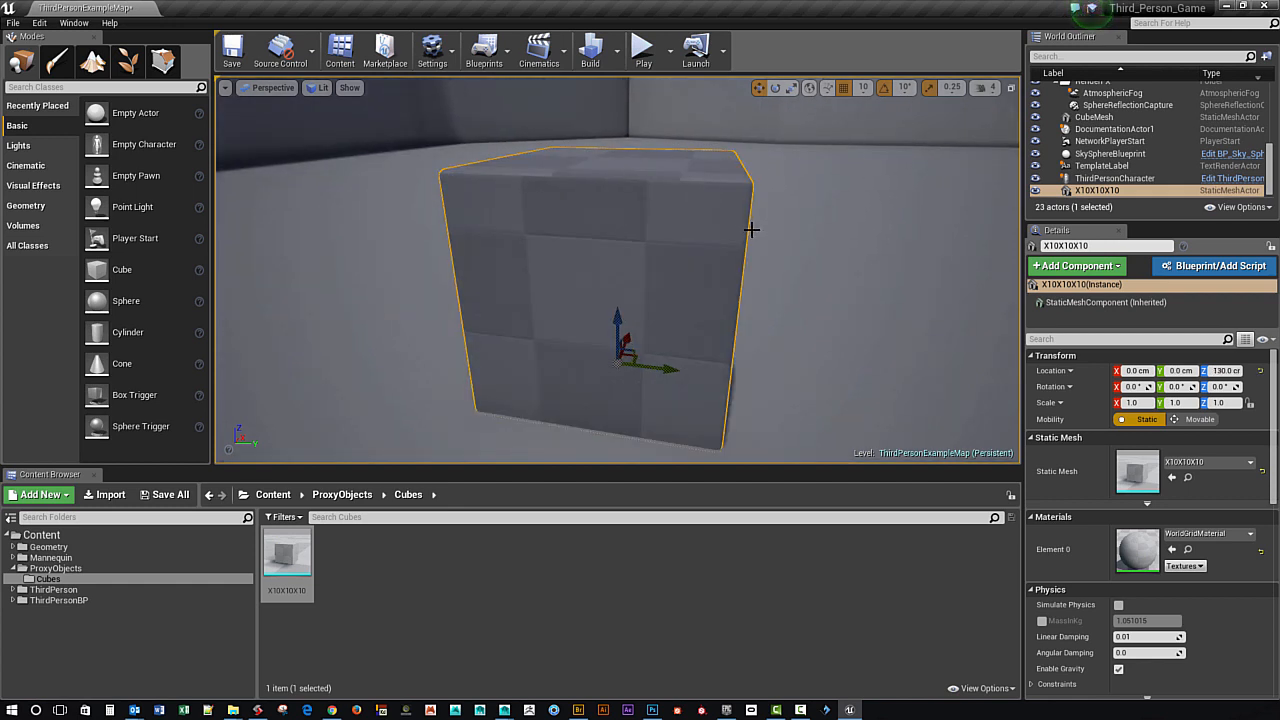
# Raise the X10X10X10 cube well above the floor, checking its shadow, and snap it down onto the floor surface.
pyautogui.scroll(-6, 751, 229)
pyautogui.moveTo(786, 241); pyautogui.dragTo(750, 248, button='right')
pyautogui.moveTo(560, 260); pyautogui.dragTo(638, 260, button='right')
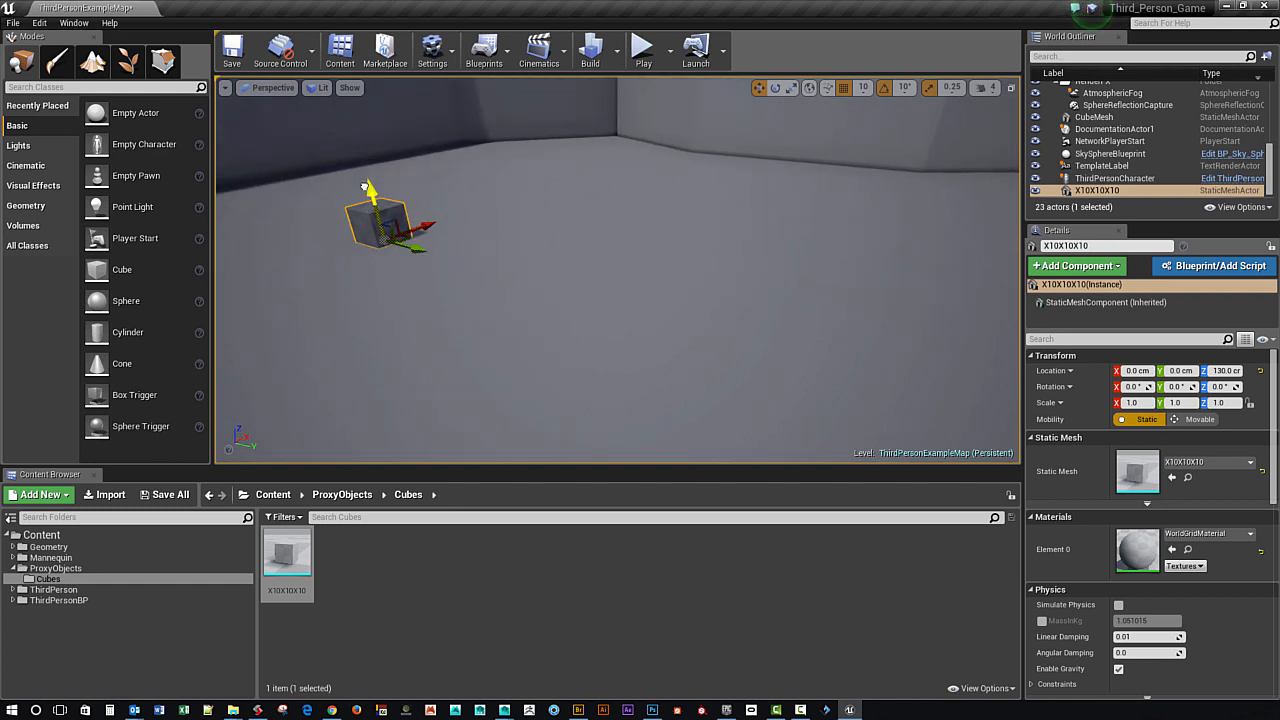
pyautogui.moveTo(366, 187); pyautogui.dragTo(355, 151)
pyautogui.moveTo(466, 251); pyautogui.dragTo(452, 192, button='right')
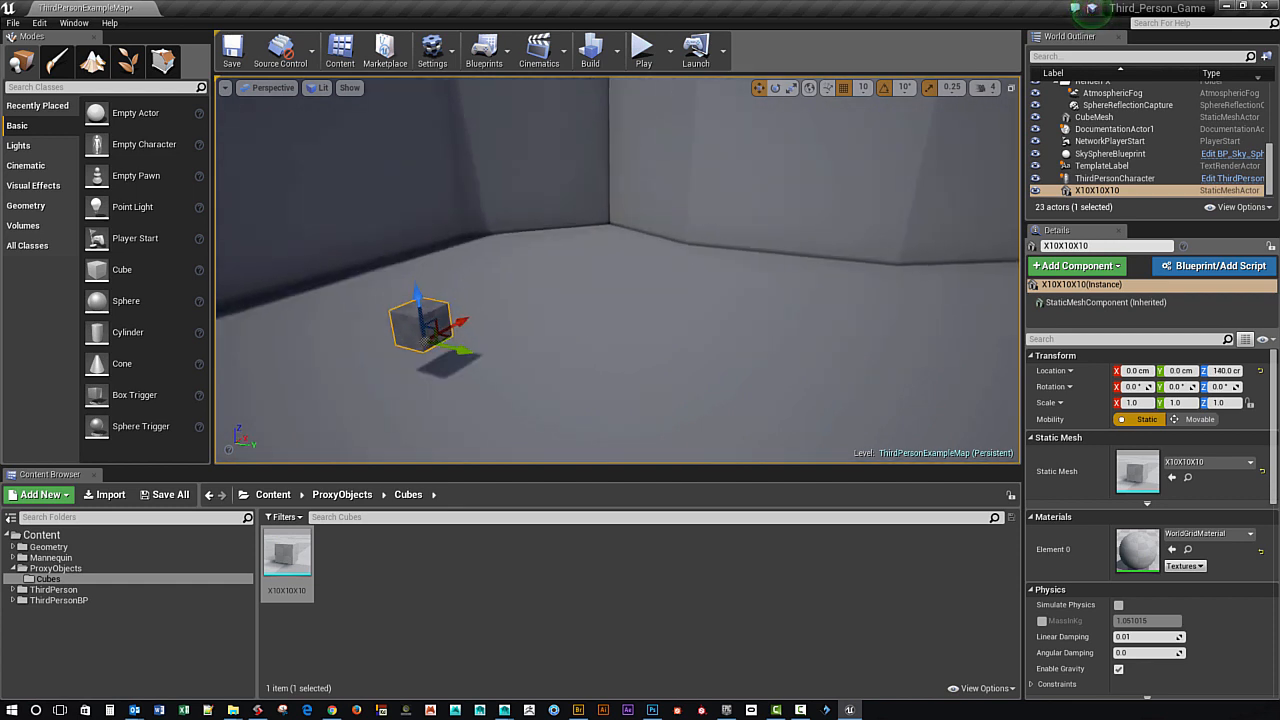
pyautogui.moveTo(416, 296); pyautogui.dragTo(414, 216)
pyautogui.moveTo(487, 301)
pyautogui.mouseDown(button='right')
pyautogui.moveTo(470, 296)
pyautogui.moveTo(487, 301)
pyautogui.mouseUp(button='right')
pyautogui.press('End')
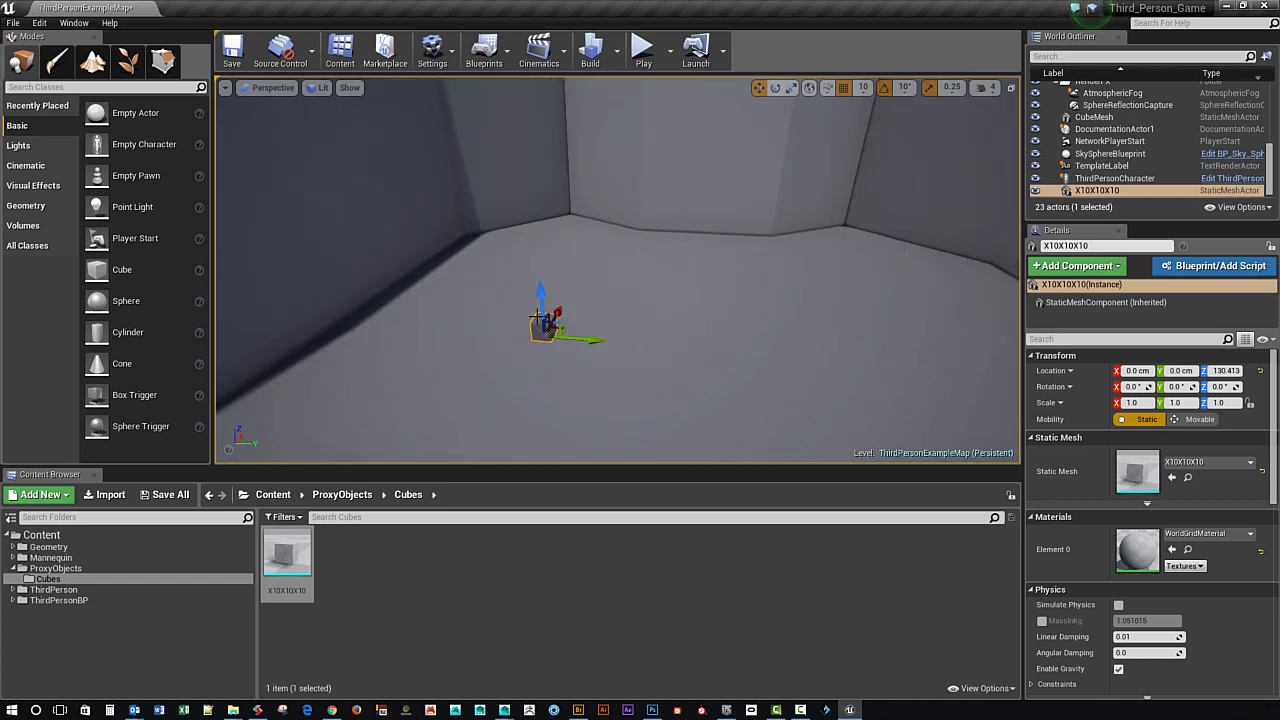
# Duplicate the cube twice along the Y axis, placing the copies edge to edge at Y locations 10 cm and 20 cm.
pyautogui.moveTo(580, 370); pyautogui.dragTo(496, 330, button='right')
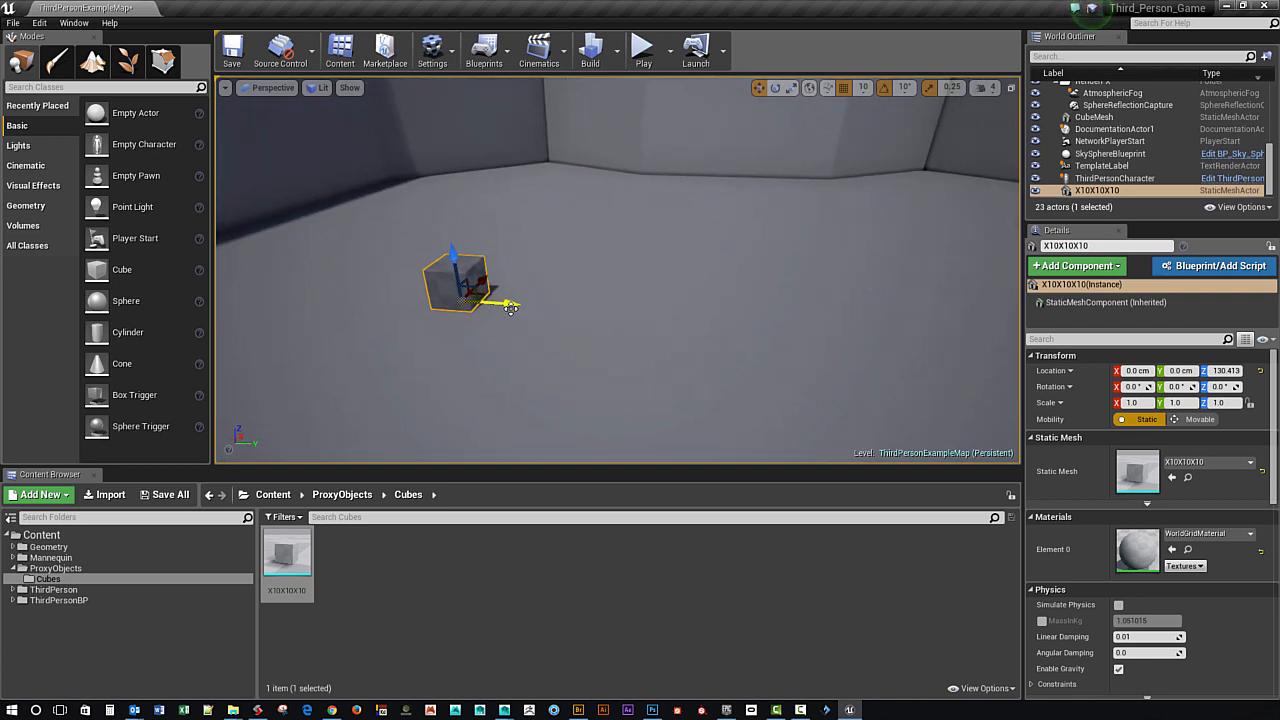
pyautogui.moveTo(510, 308); pyautogui.dragTo(575, 234)
pyautogui.hotkey('ctrl', 'z')
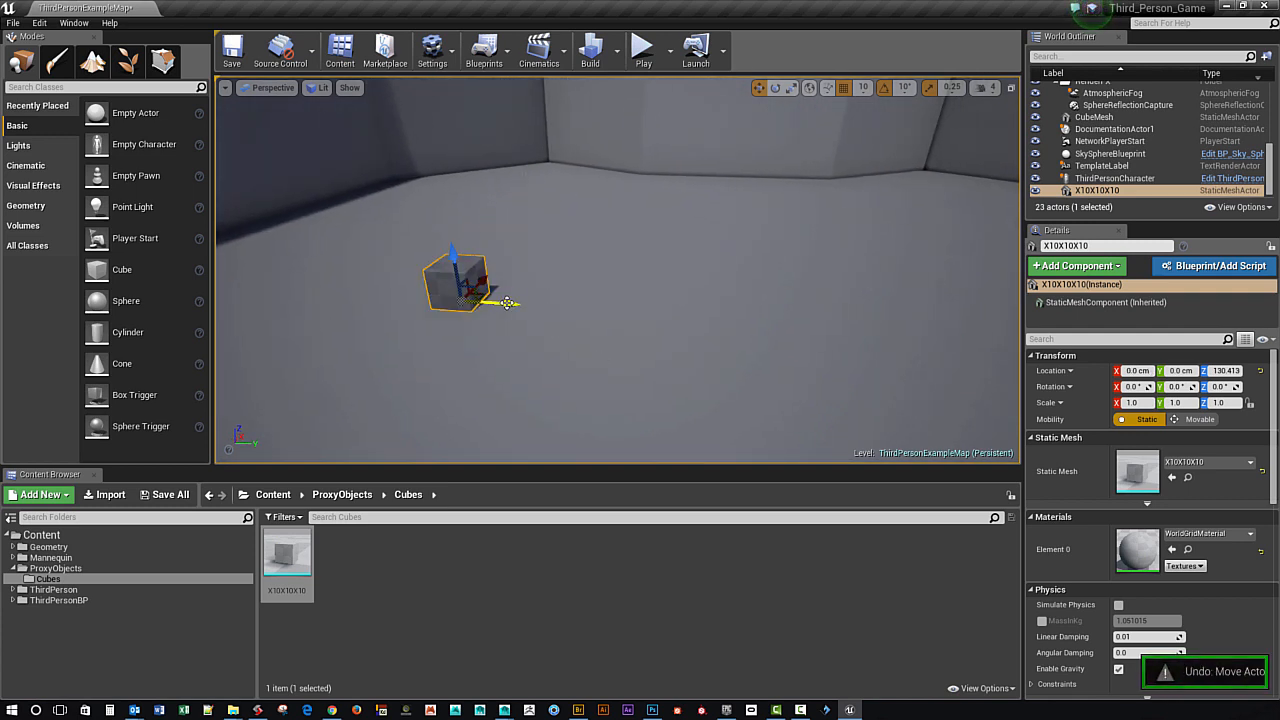
pyautogui.keyDown('alt'); pyautogui.moveTo(511, 302); pyautogui.dragTo(561, 319); pyautogui.keyUp('alt')
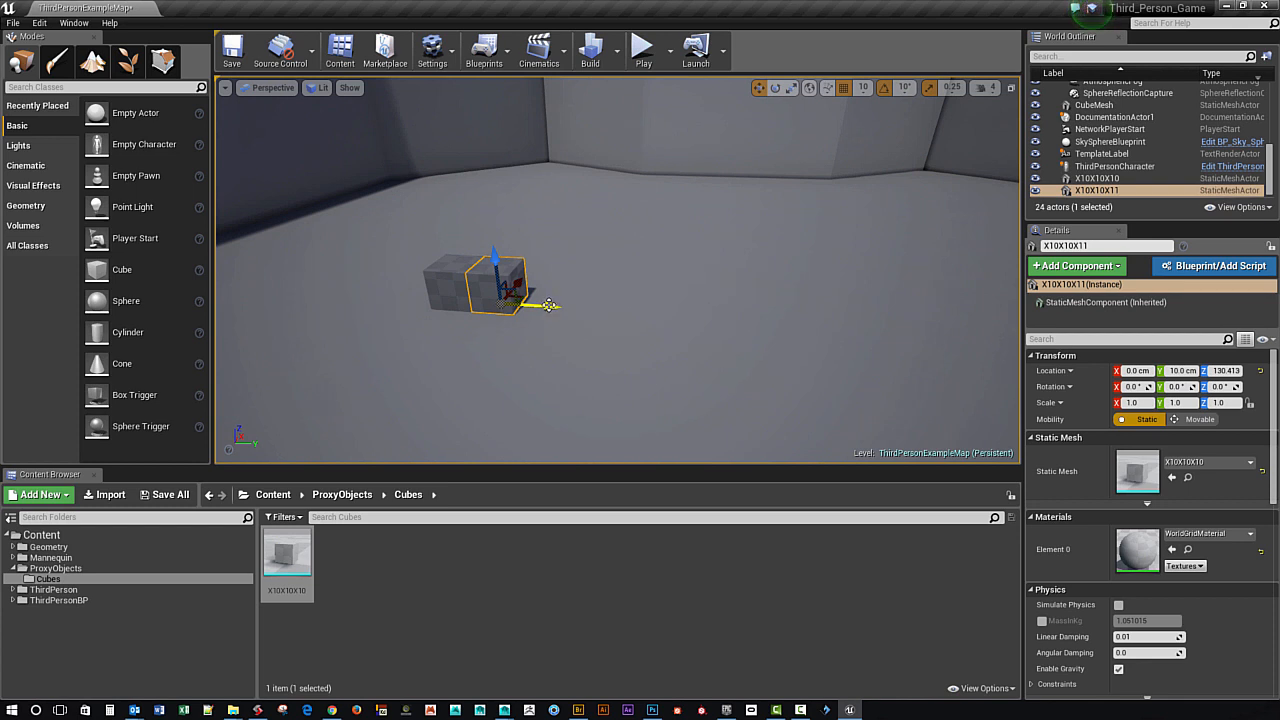
pyautogui.keyDown('alt'); pyautogui.moveTo(549, 305); pyautogui.dragTo(592, 311); pyautogui.keyUp('alt')
# Examine the seams and bevels between the three adjacent cubes from close up and from farther away.
pyautogui.moveTo(592, 311); pyautogui.dragTo(638, 322, button='right')
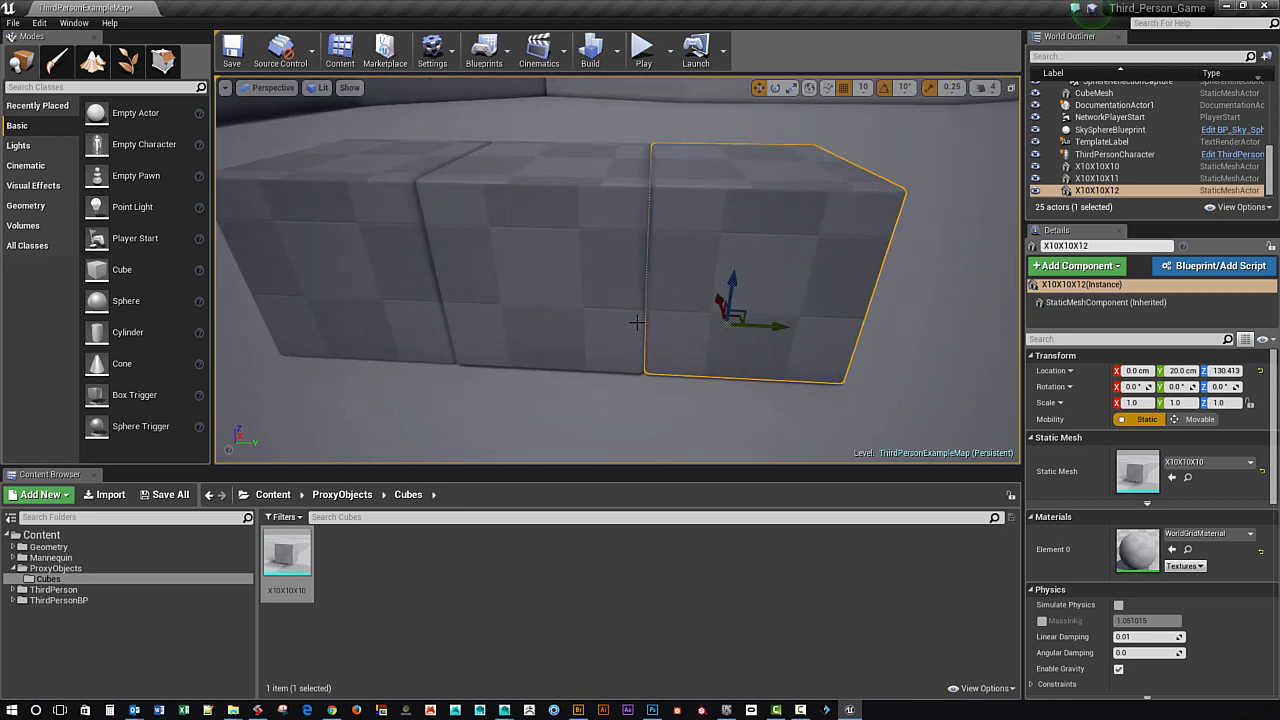
pyautogui.scroll(-1, 638, 323)
pyautogui.scroll(1, 638, 323)
pyautogui.scroll(-2, 638, 322)
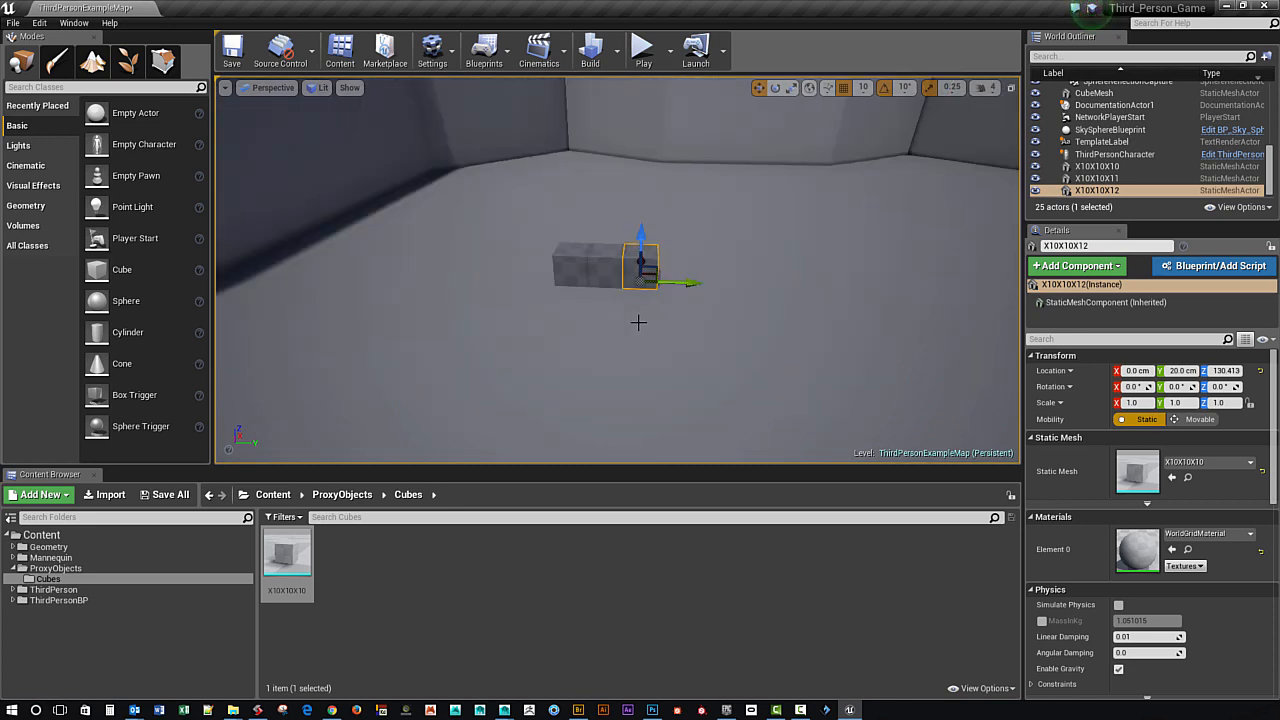
pyautogui.scroll(2, 638, 322)
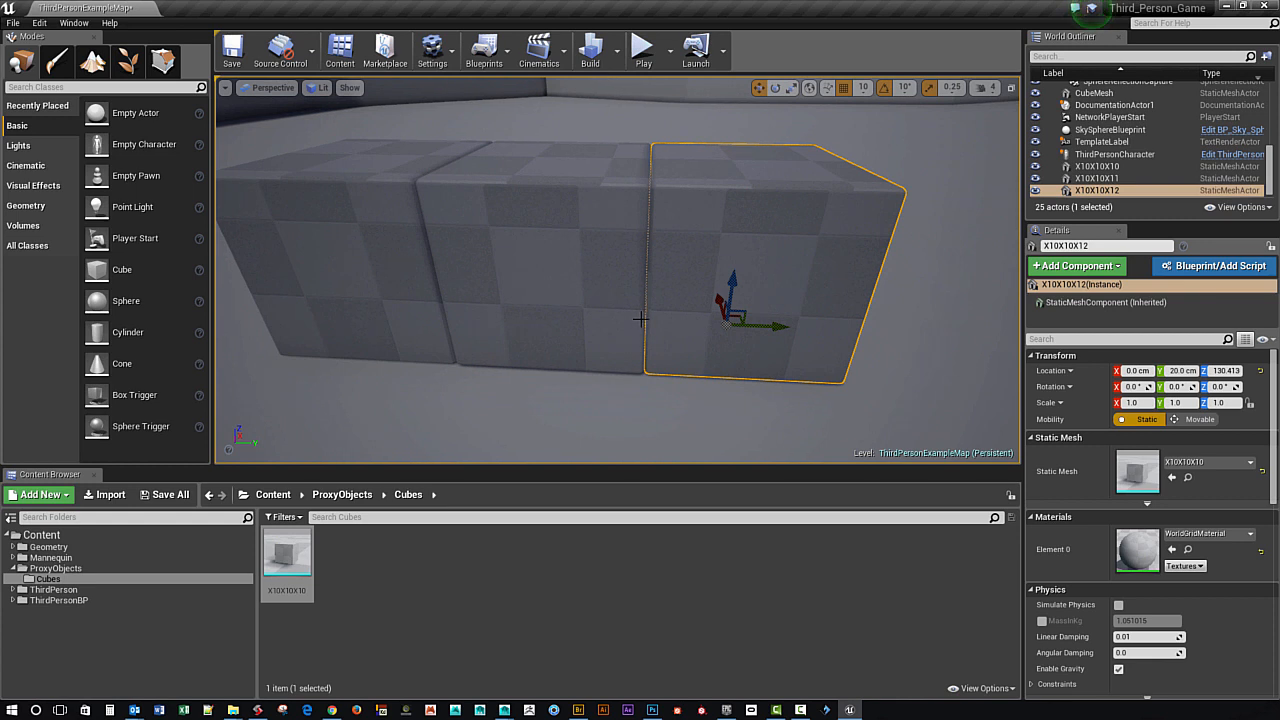
pyautogui.moveTo(641, 319); pyautogui.dragTo(641, 345)
pyautogui.moveTo(641, 319); pyautogui.dragTo(641, 270, button='right')
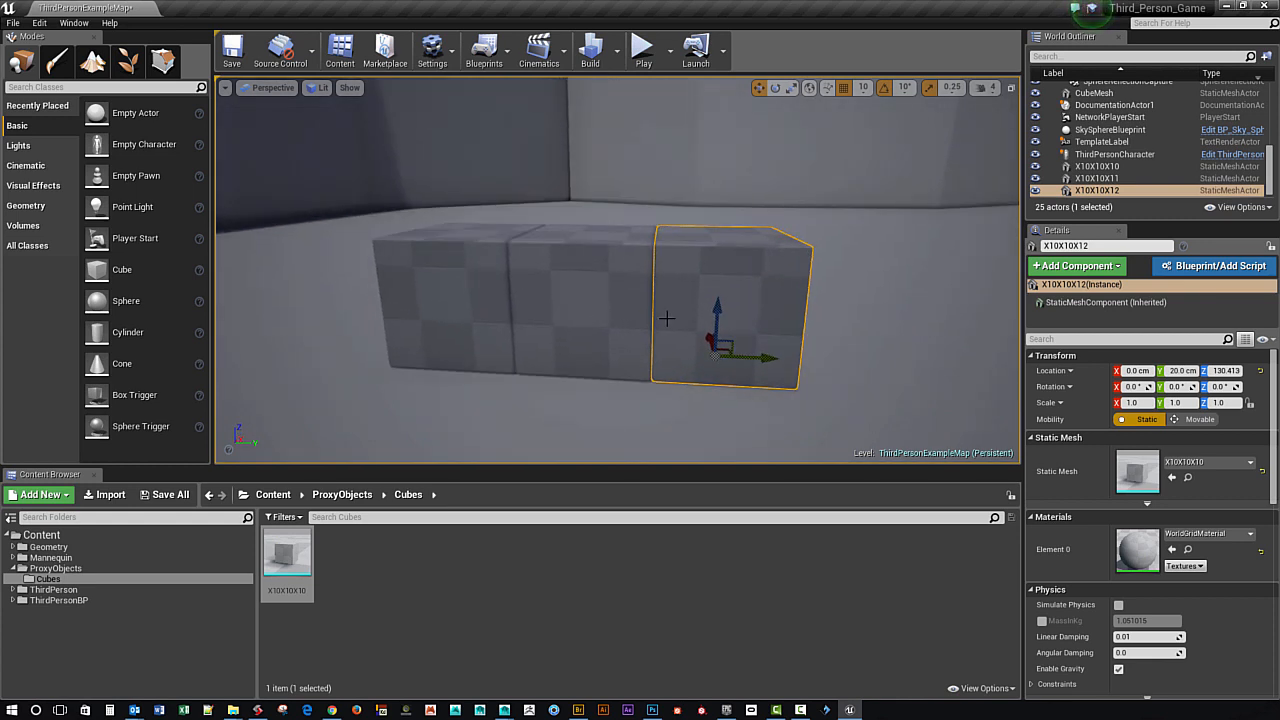
# Play the level in the editor and run the character up to the row of three cubes to compare their scale.
pyautogui.click(645, 52)
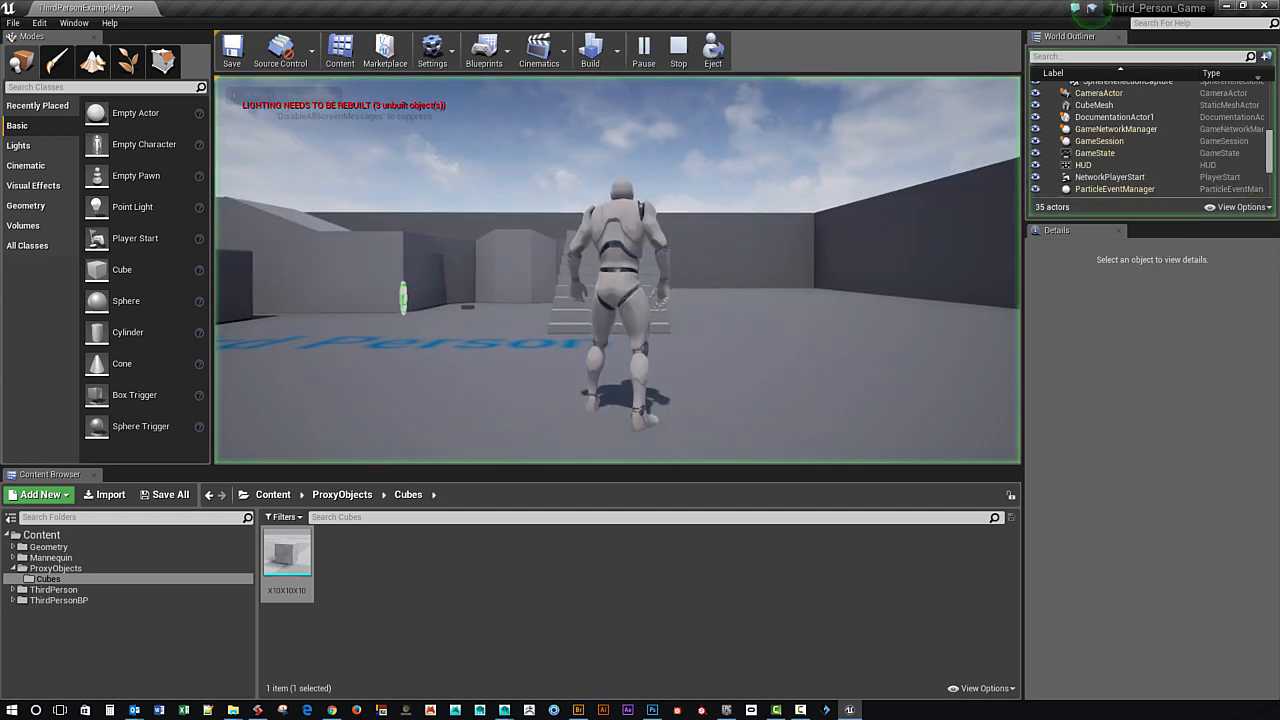
pyautogui.press('a')
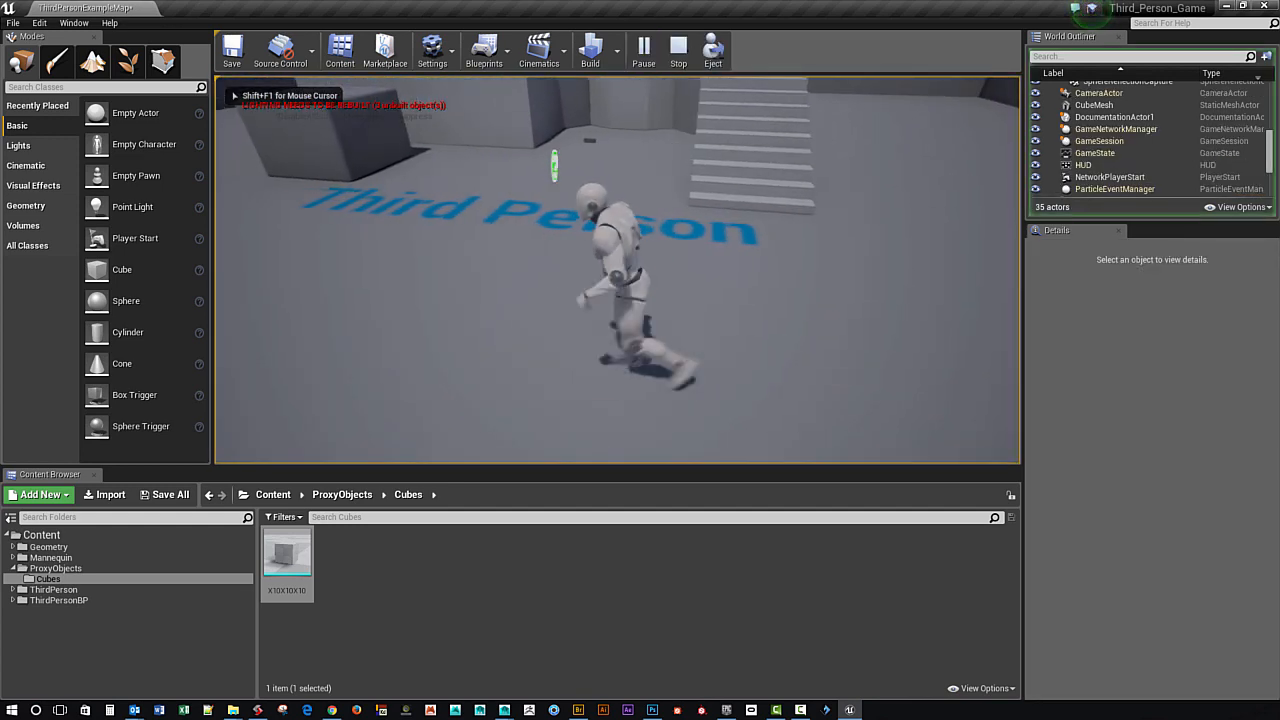
pyautogui.press('s')
pyautogui.press('d')
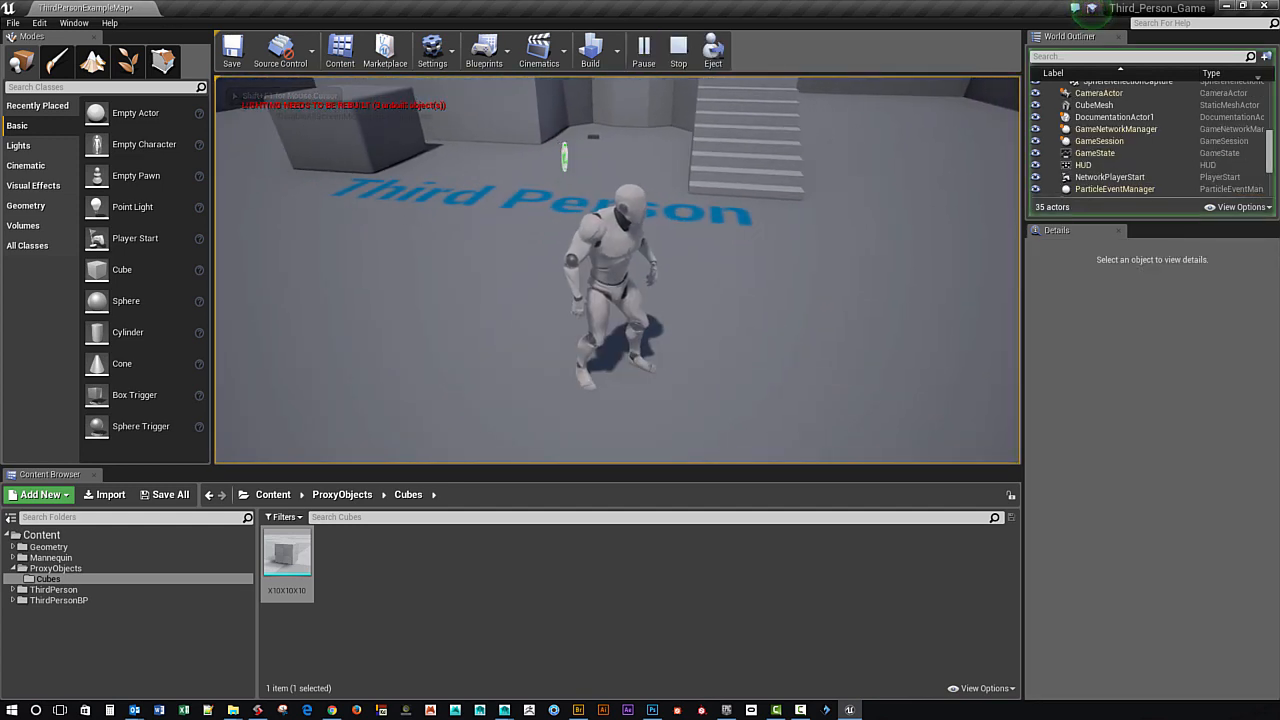
pyautogui.press('a')
pyautogui.press('w')
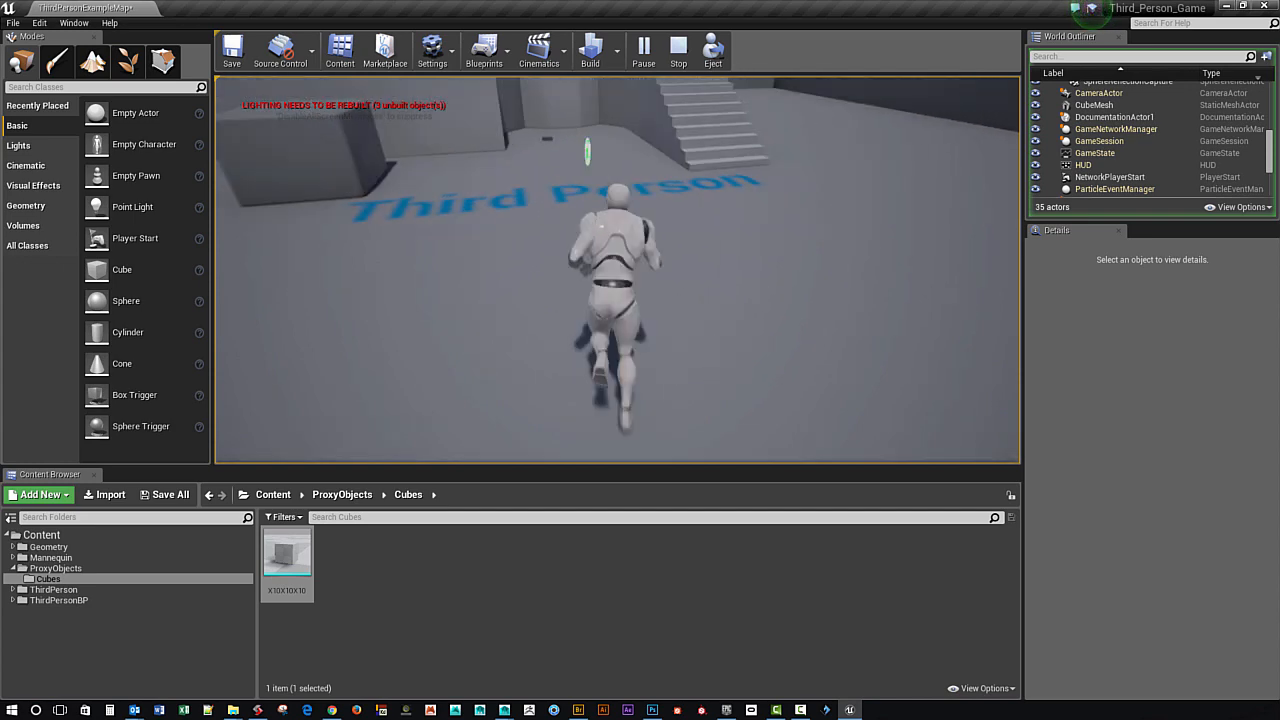
pyautogui.press('d')
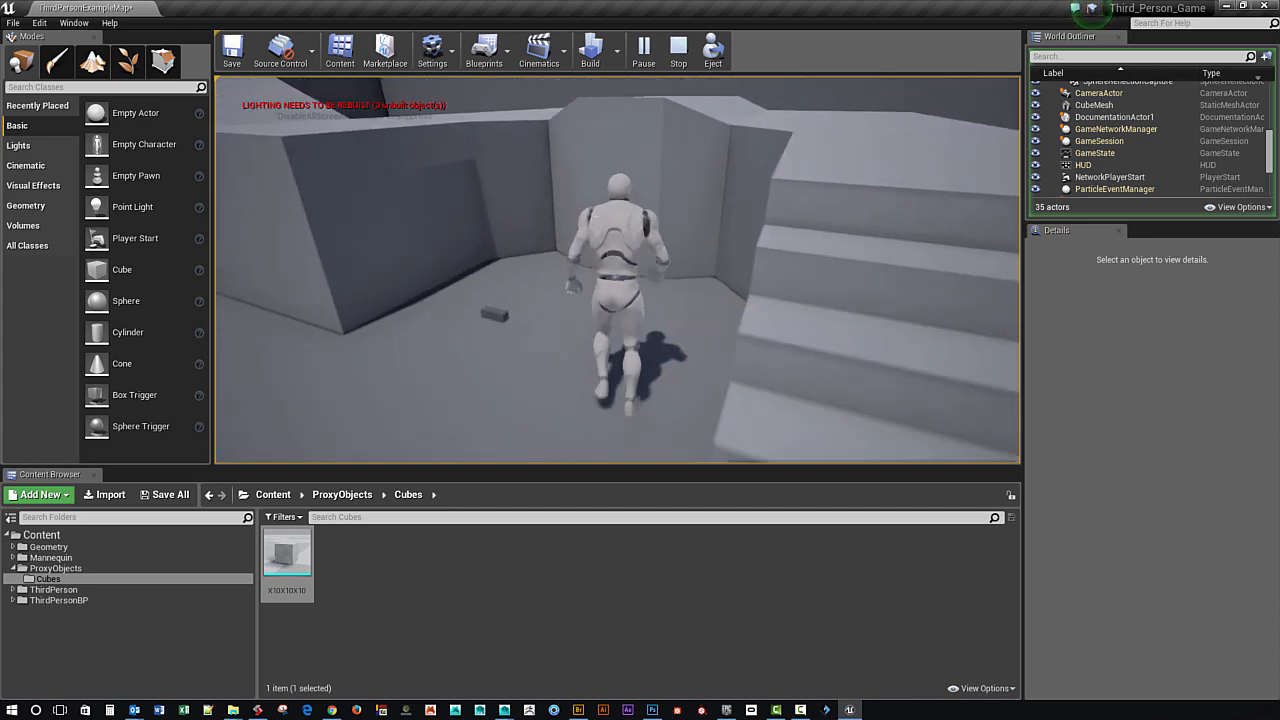
pyautogui.press('a')
pyautogui.press('w')
pyautogui.press('a')
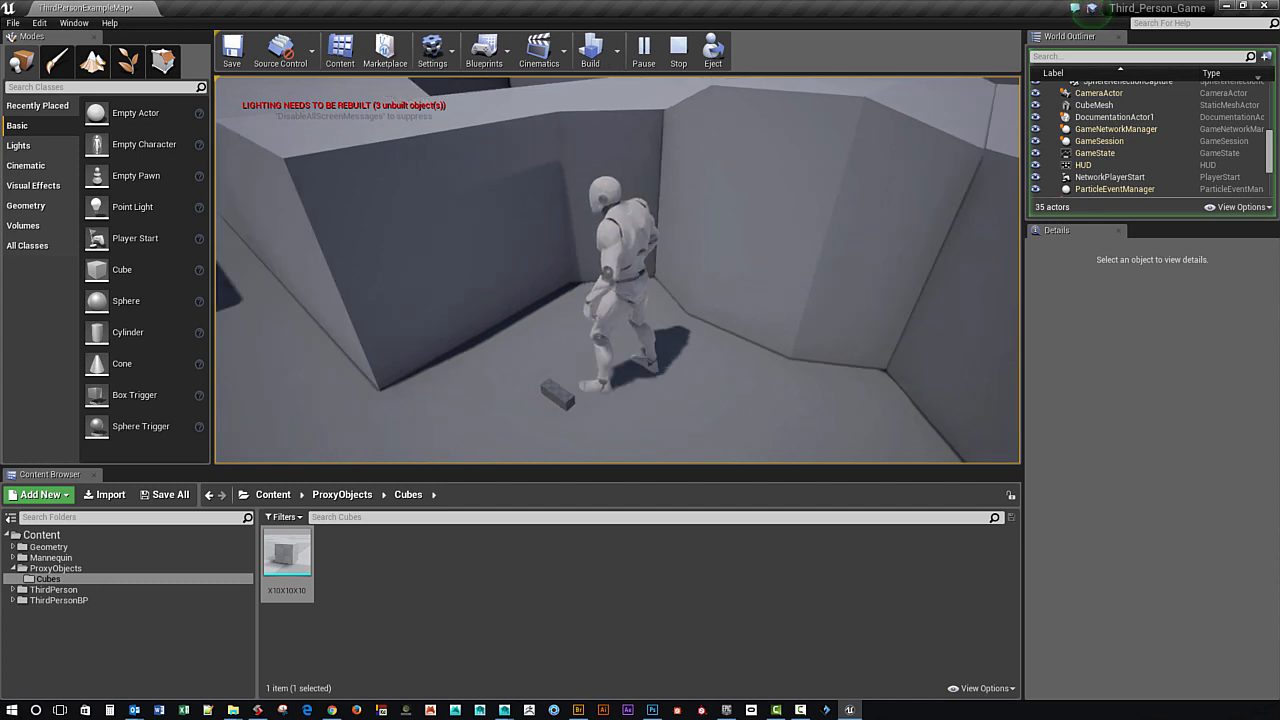
# Move the character around the row of cubes and back to the Third Person floor text to judge cube size from a distance.
pyautogui.press('s')
pyautogui.press('a')
pyautogui.press('s')
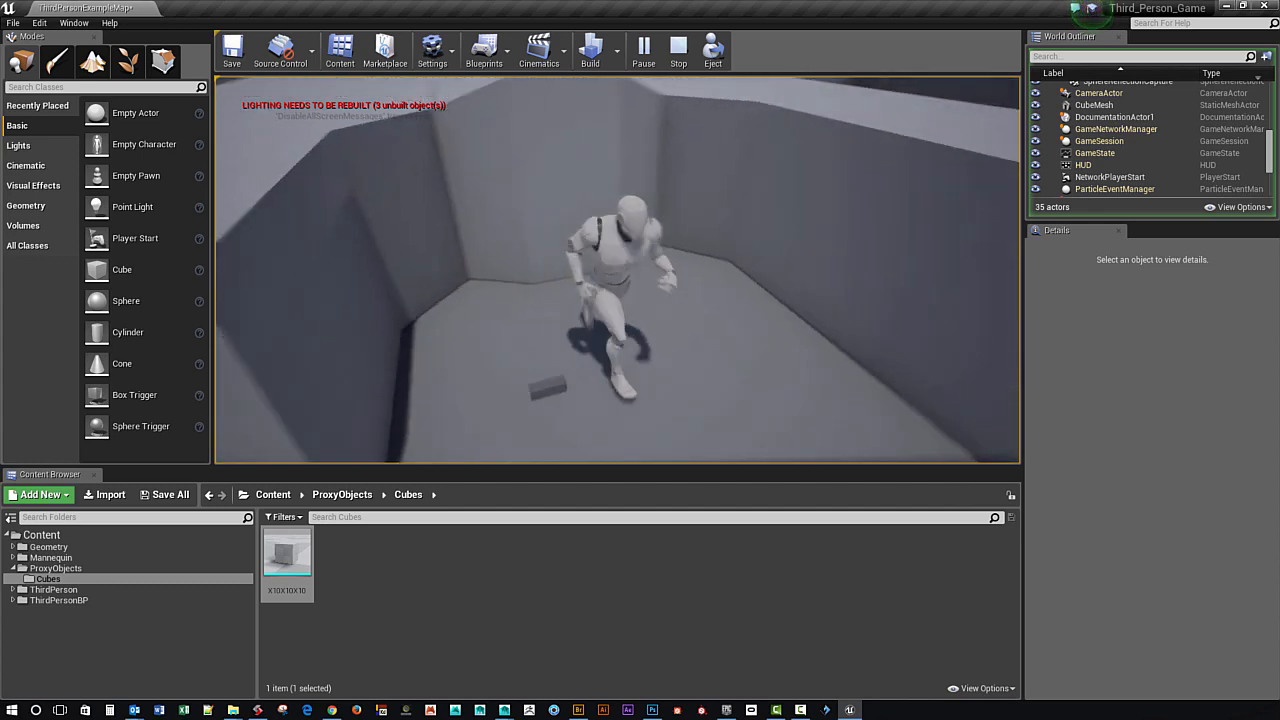
pyautogui.press('d')
pyautogui.press('w')
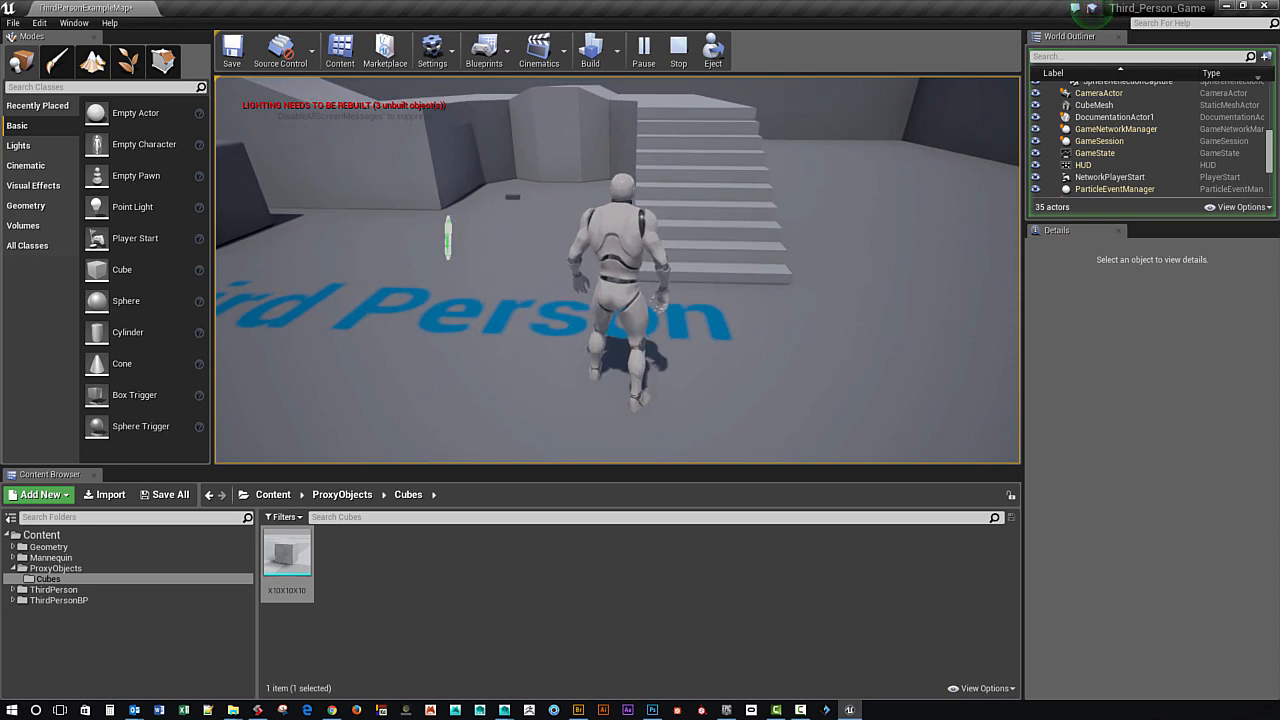
pyautogui.press('a')
pyautogui.press('d')
pyautogui.press('w')
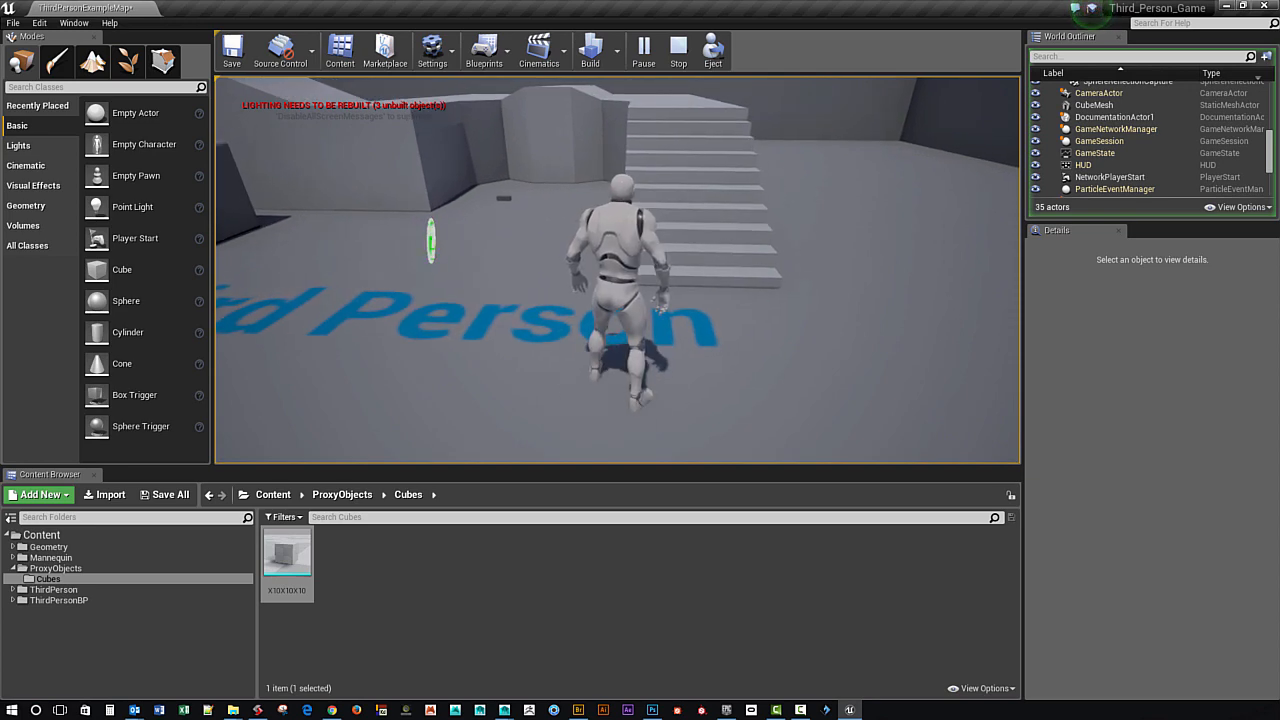